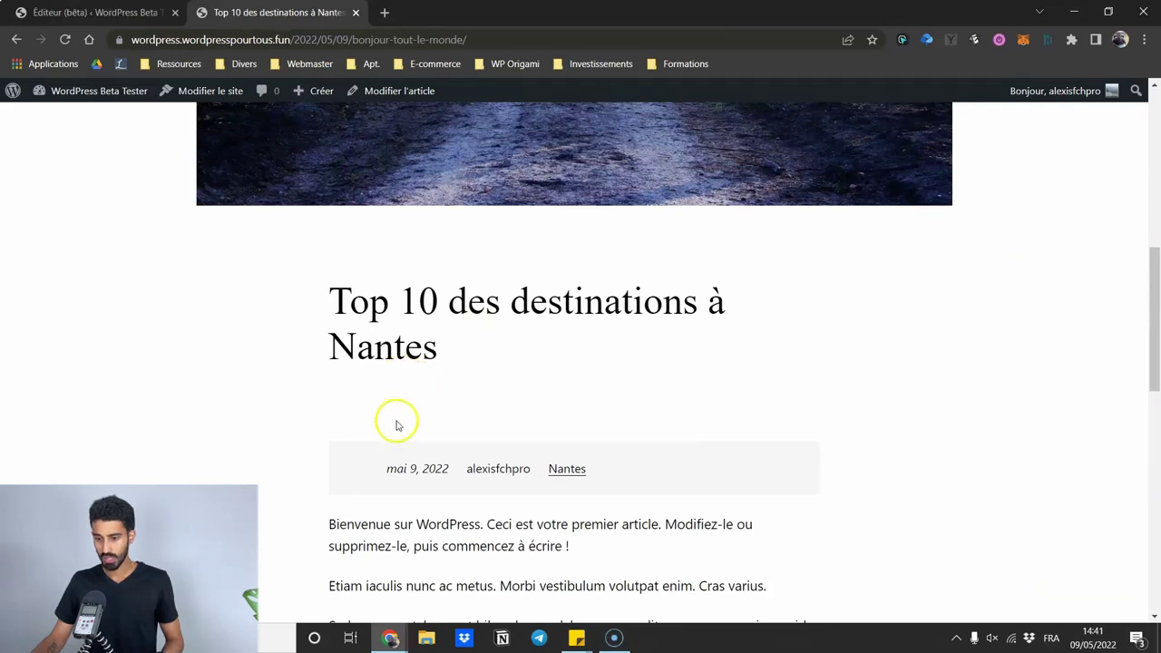
- Set the bottom outer margin of the post title block to 0 and save the single post template
click(95, 12)
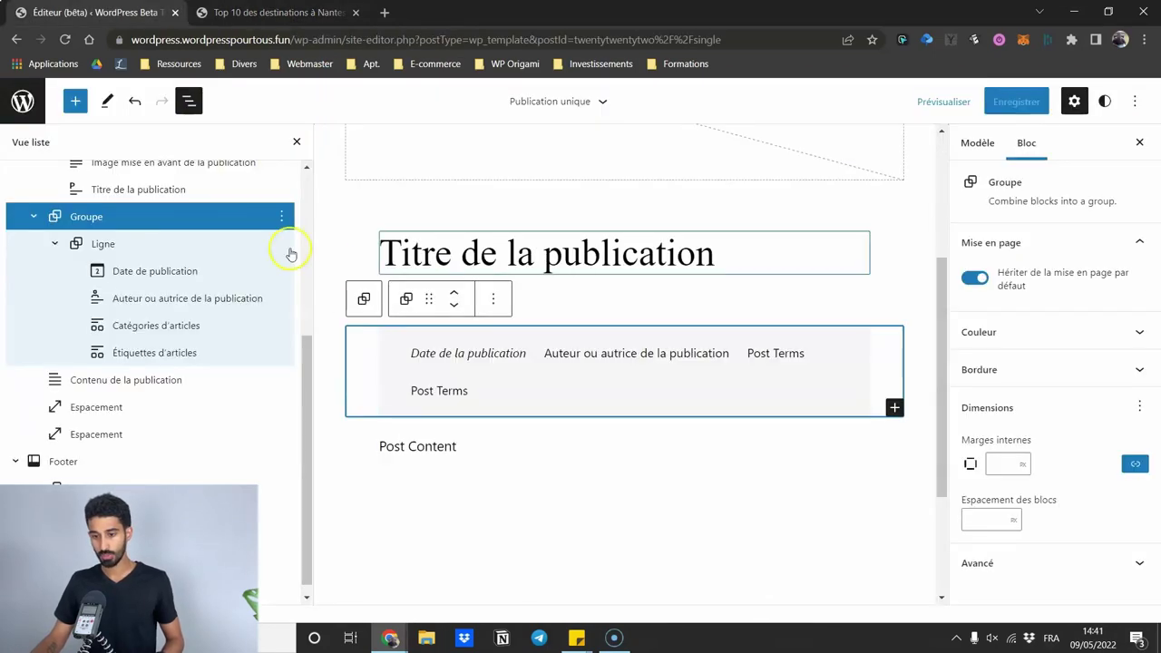
click(492, 259)
scroll(1044, 390, down, 1)
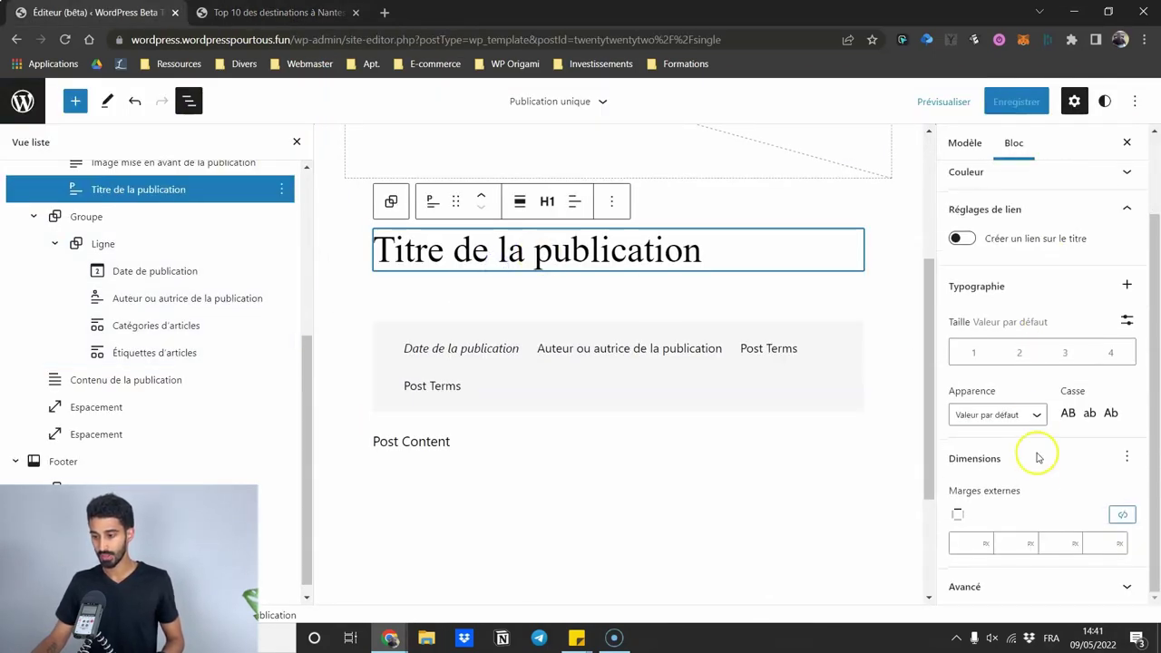
click(1051, 541)
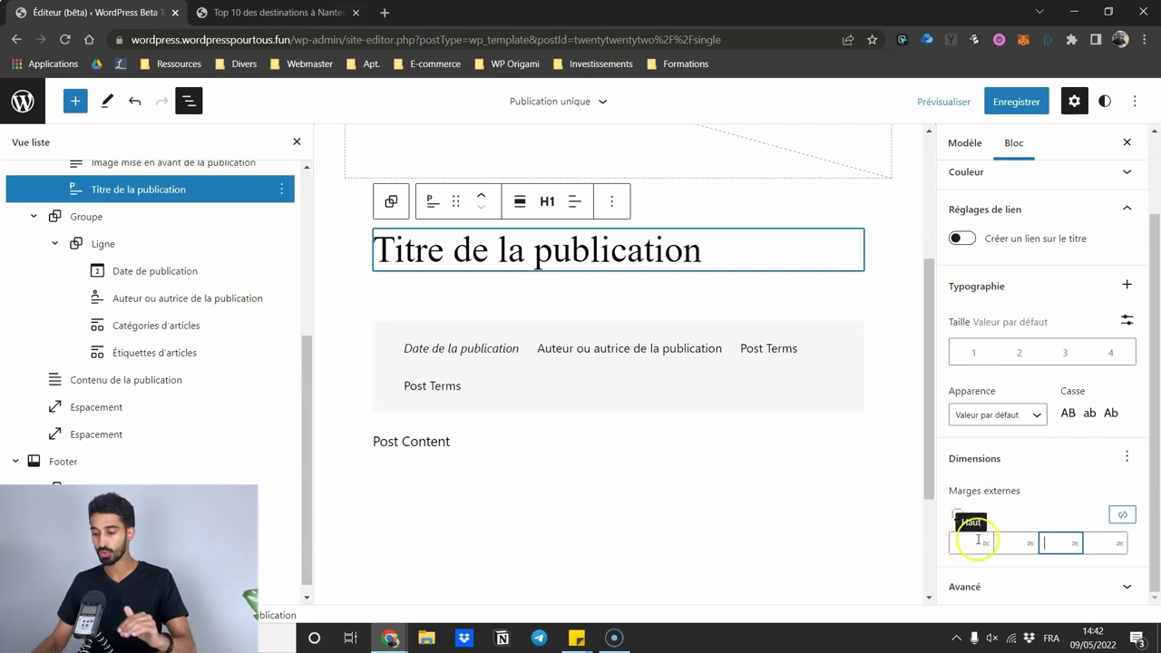
click(1050, 562)
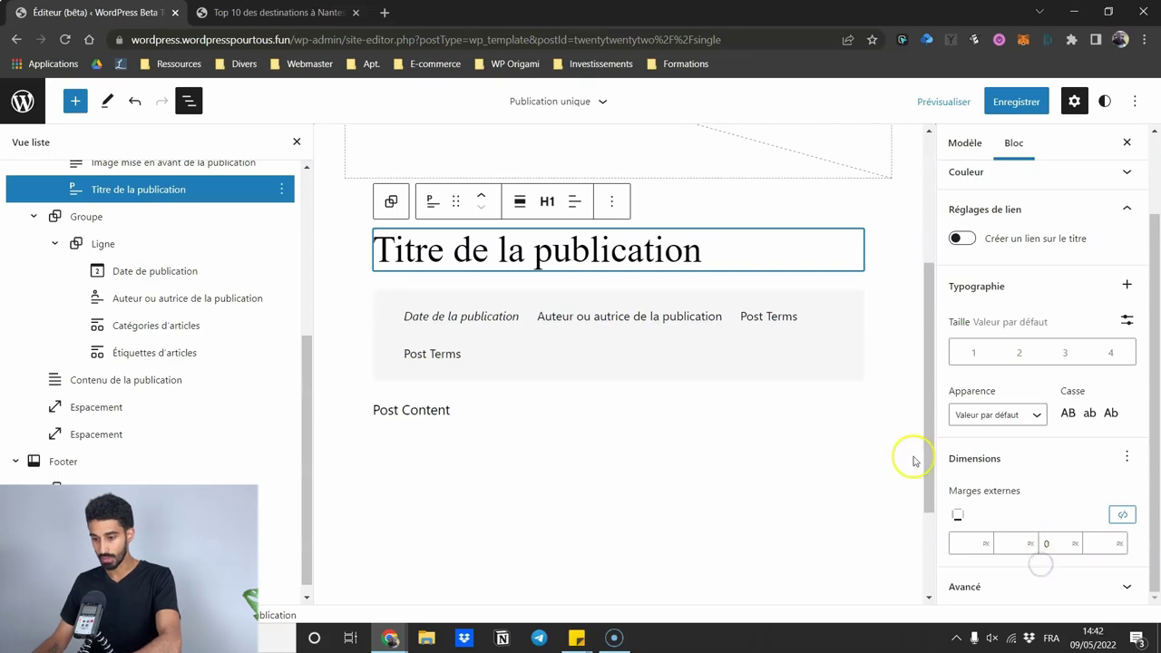
click(1013, 103)
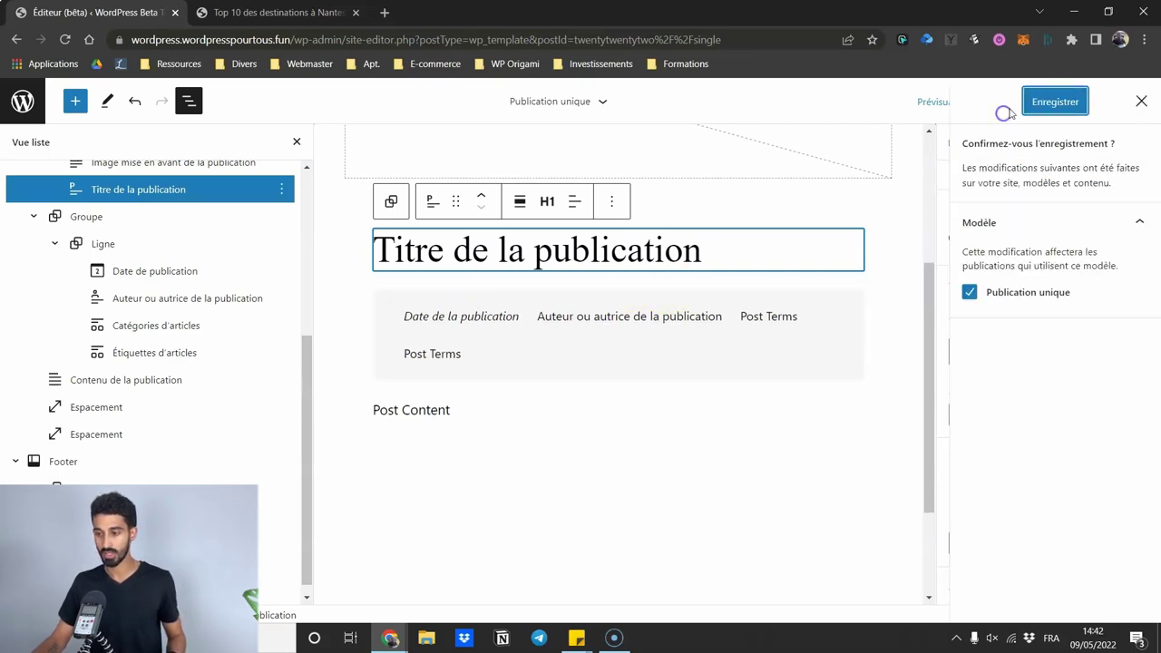
click(1048, 103)
- Reload the published article and examine its header image, title spacing, metadata bar and content down to the end
key(ctrl+Tab)
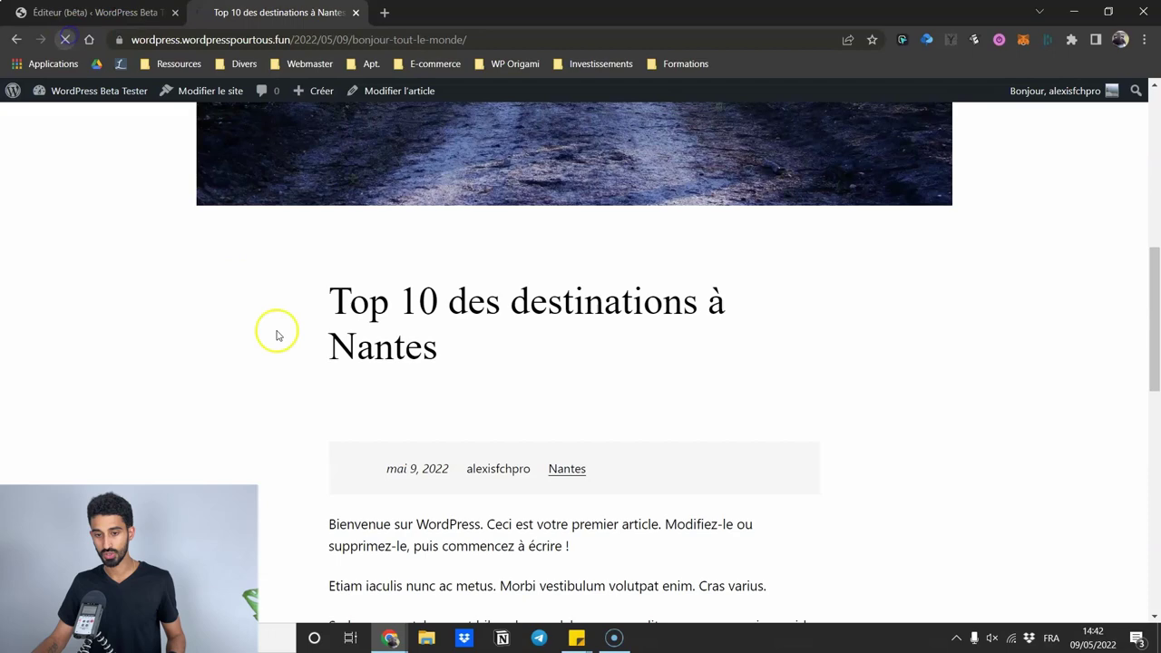
scroll(310, 331, down, 1)
scroll(474, 215, up, 7)
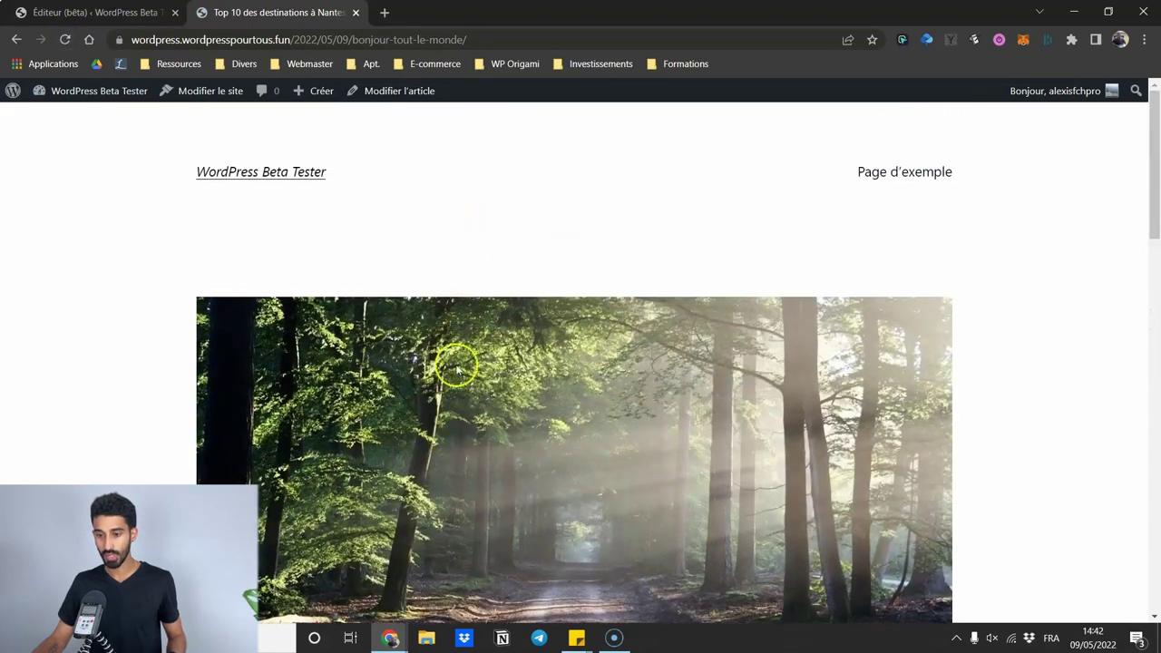
scroll(545, 164, down, 3)
scroll(402, 363, down, 2)
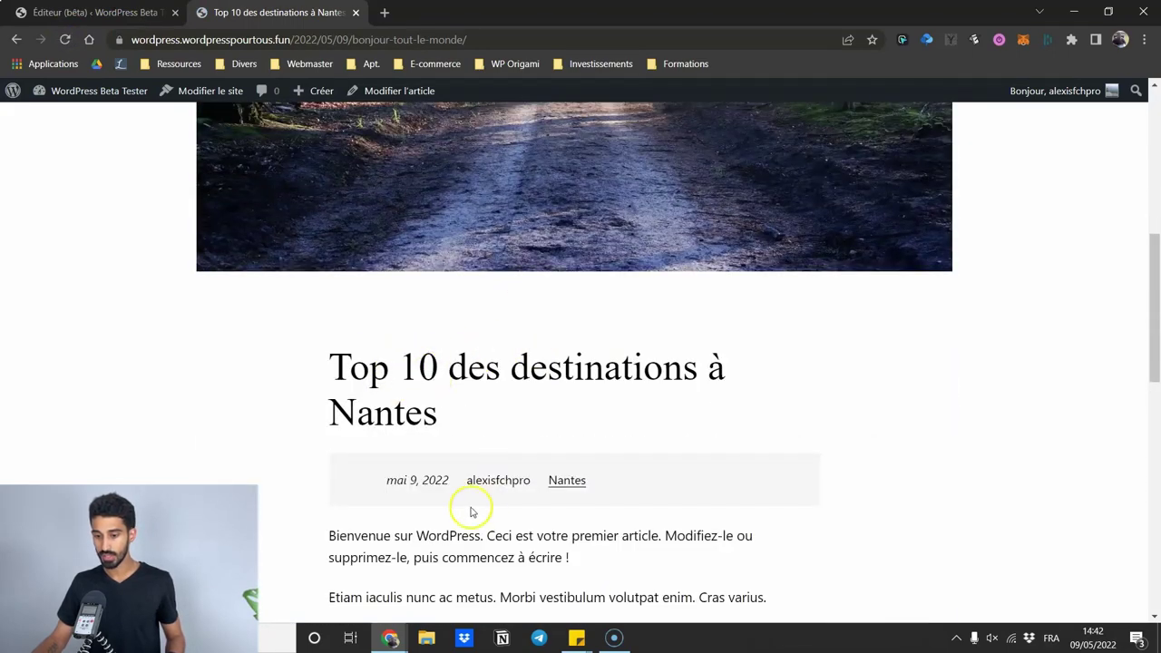
scroll(393, 324, down, 2)
scroll(395, 429, down, 2)
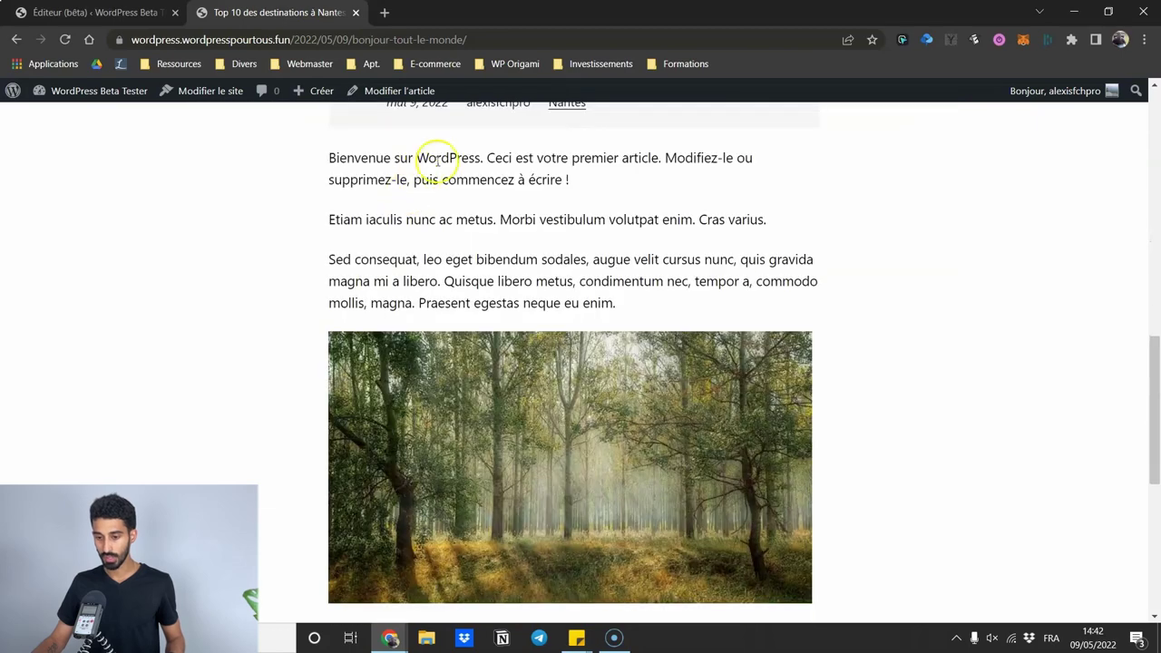
scroll(566, 472, down, 4)
scroll(481, 475, down, 1)
scroll(350, 292, up, 5)
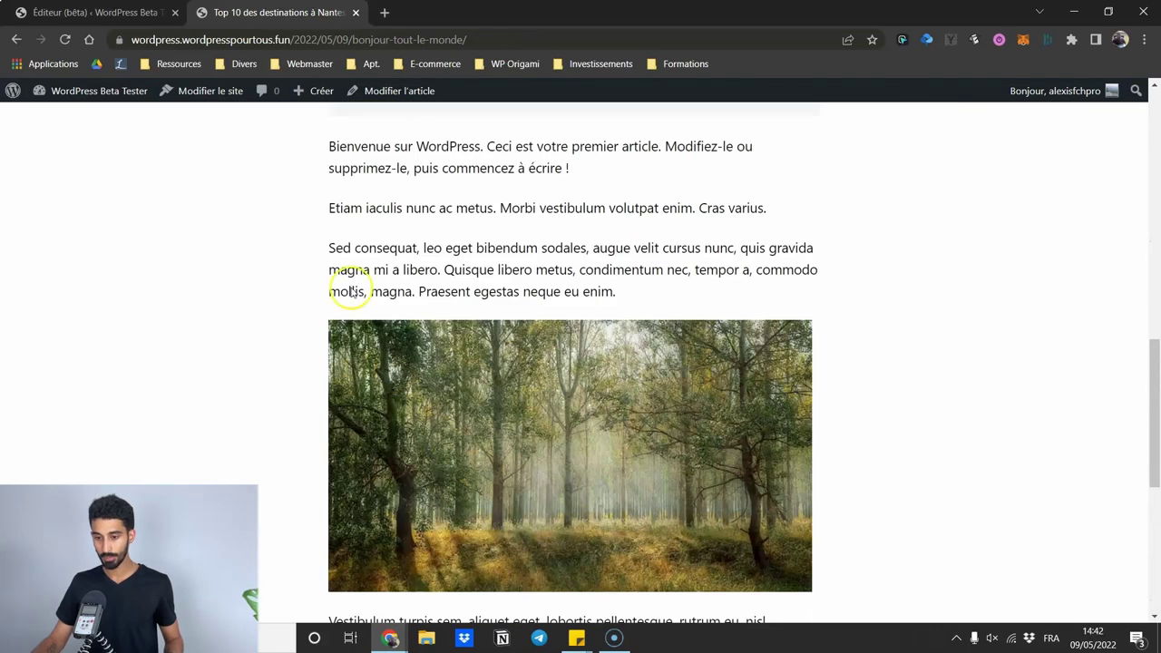
scroll(370, 481, down, 4)
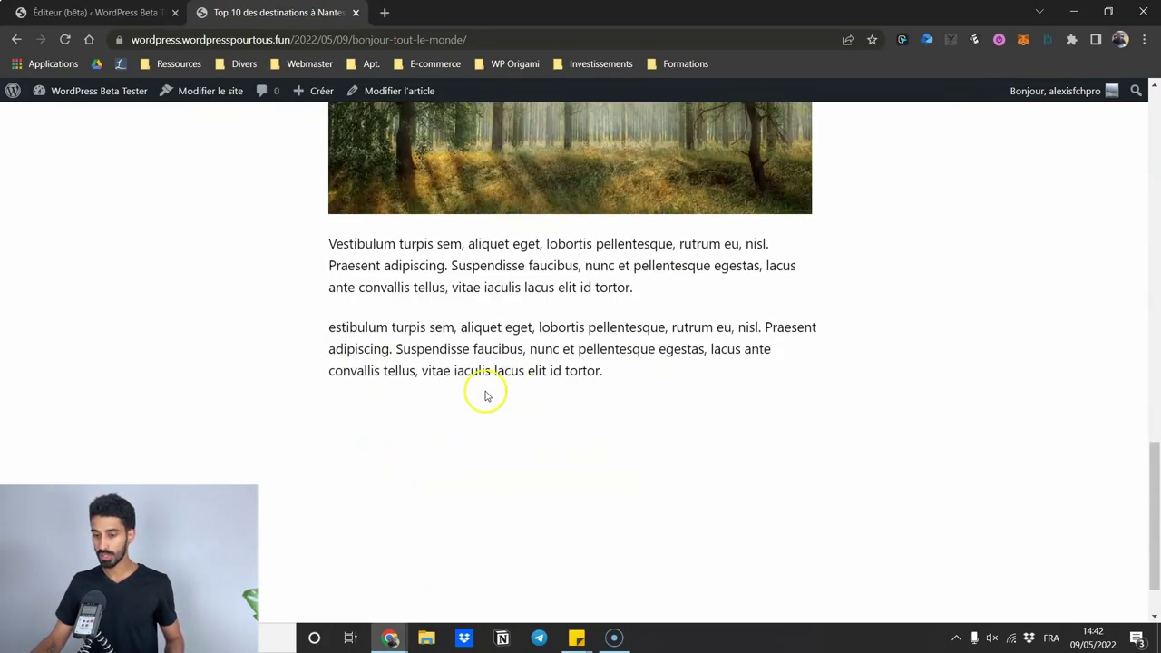
- Delete the two spacer blocks below the post content in the single post template
key(ctrl+shift+Tab)
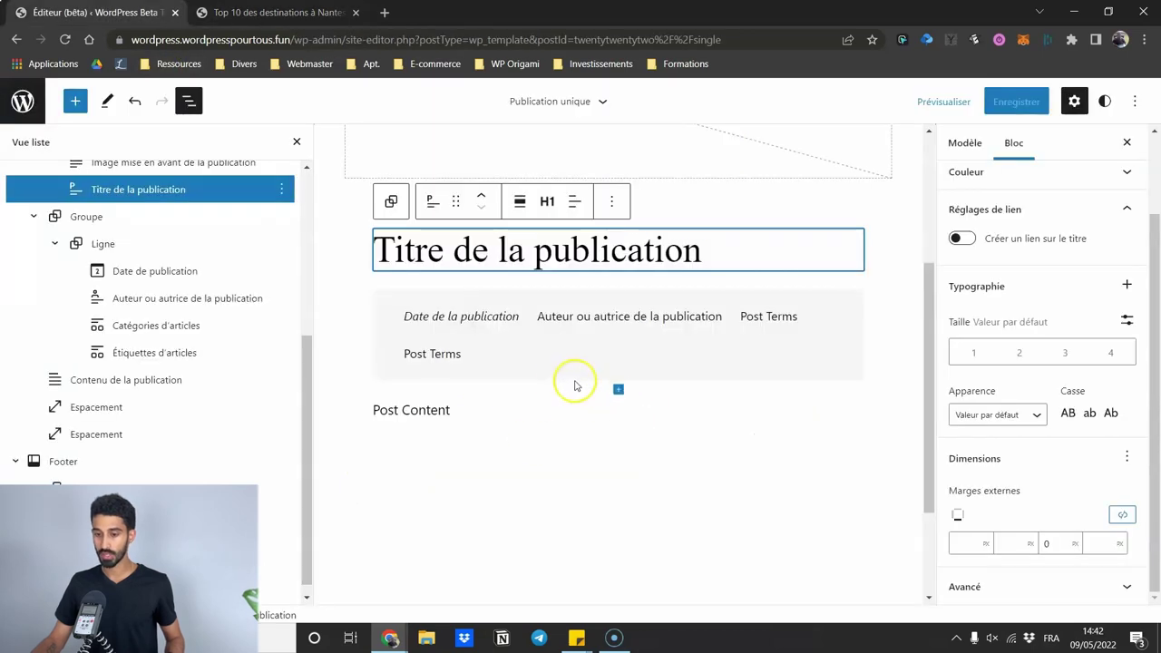
scroll(554, 384, down, 2)
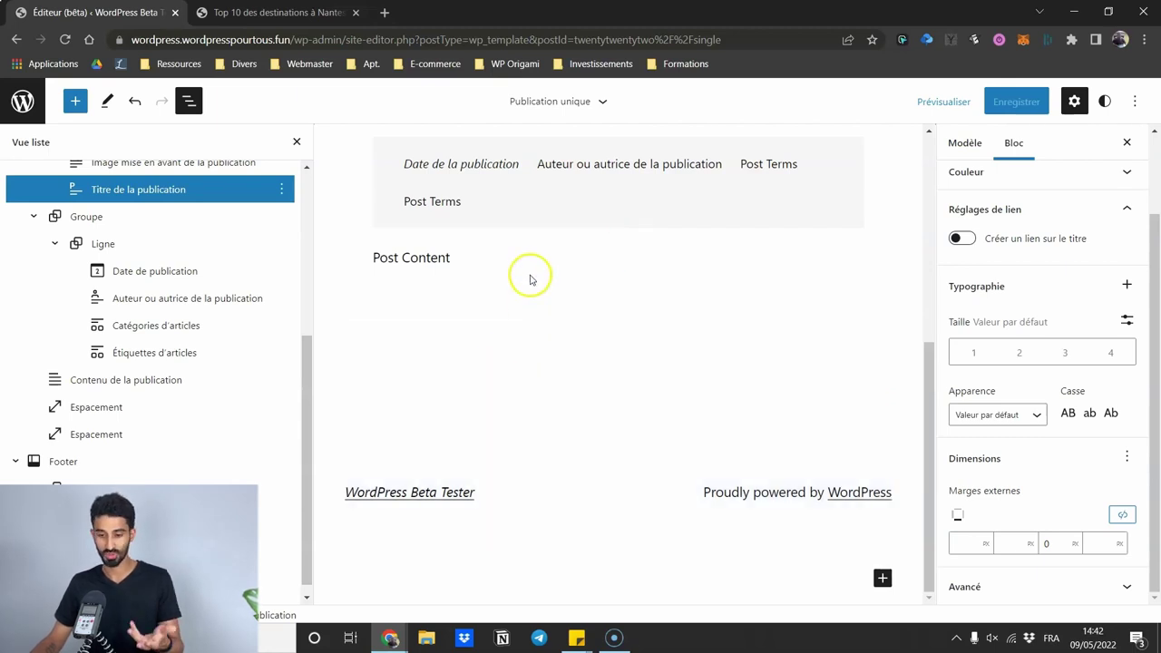
click(459, 261)
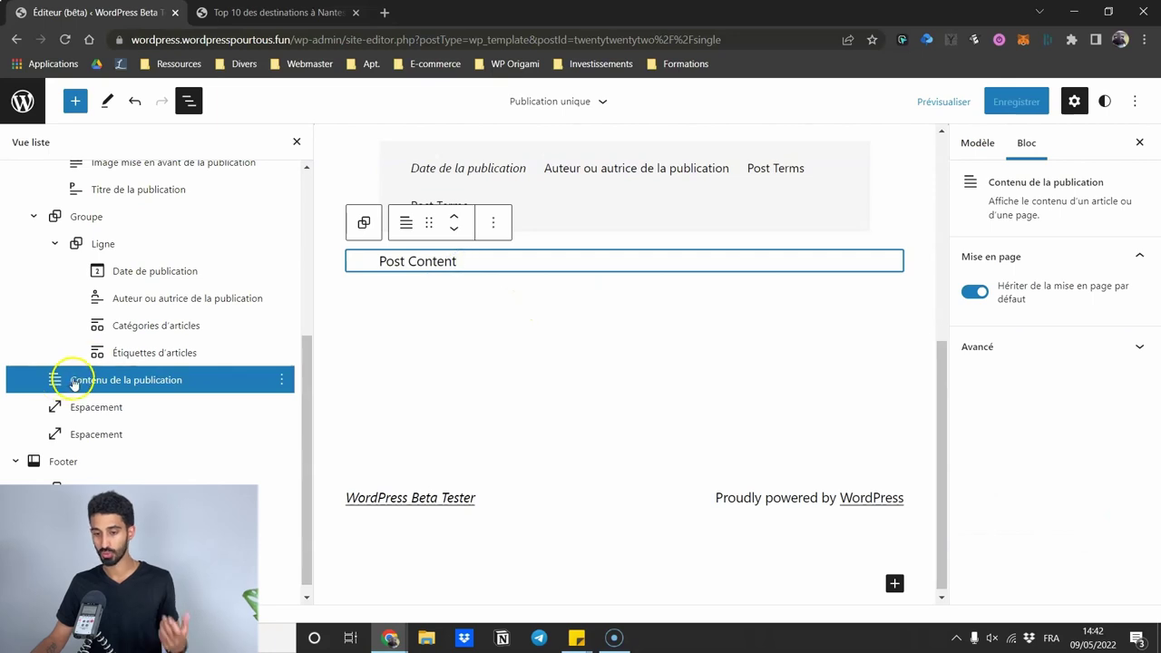
click(93, 434)
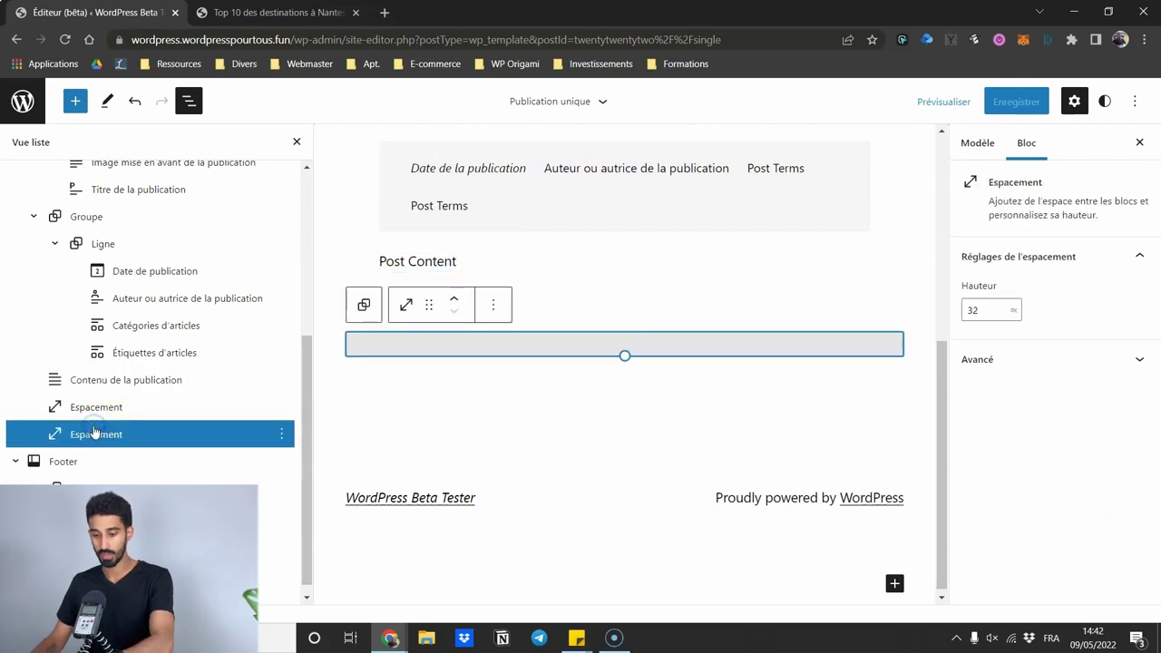
key(Delete)
key(Delete)
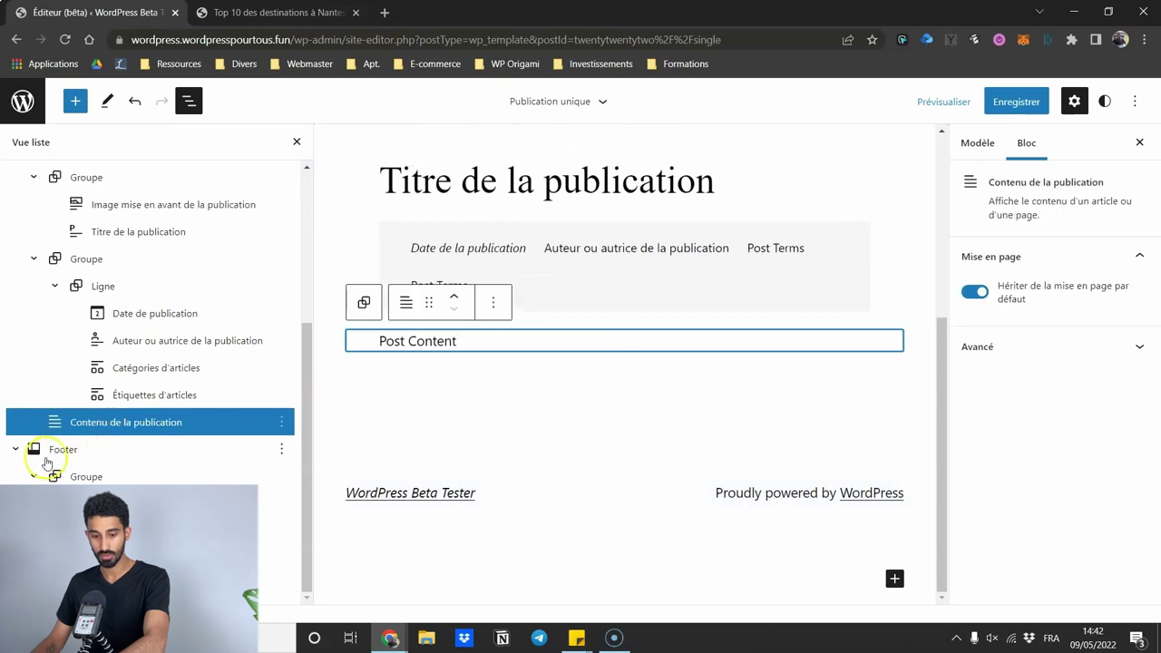
- Insert a social icons block directly below the post content block
click(625, 362)
text(so)
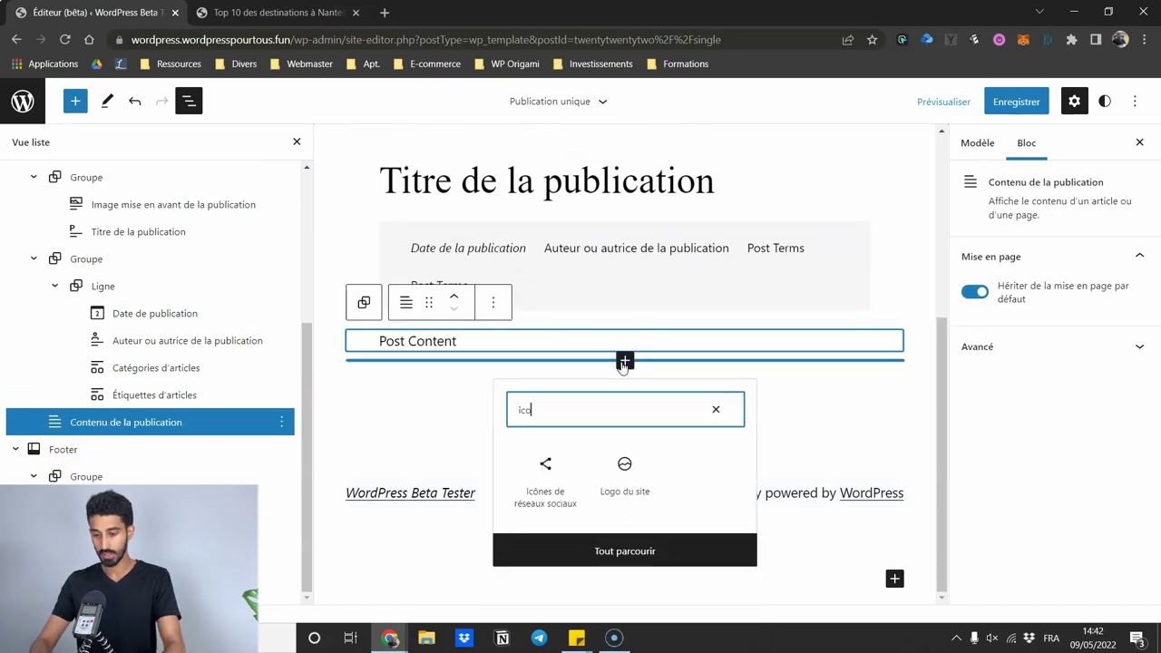
click(542, 464)
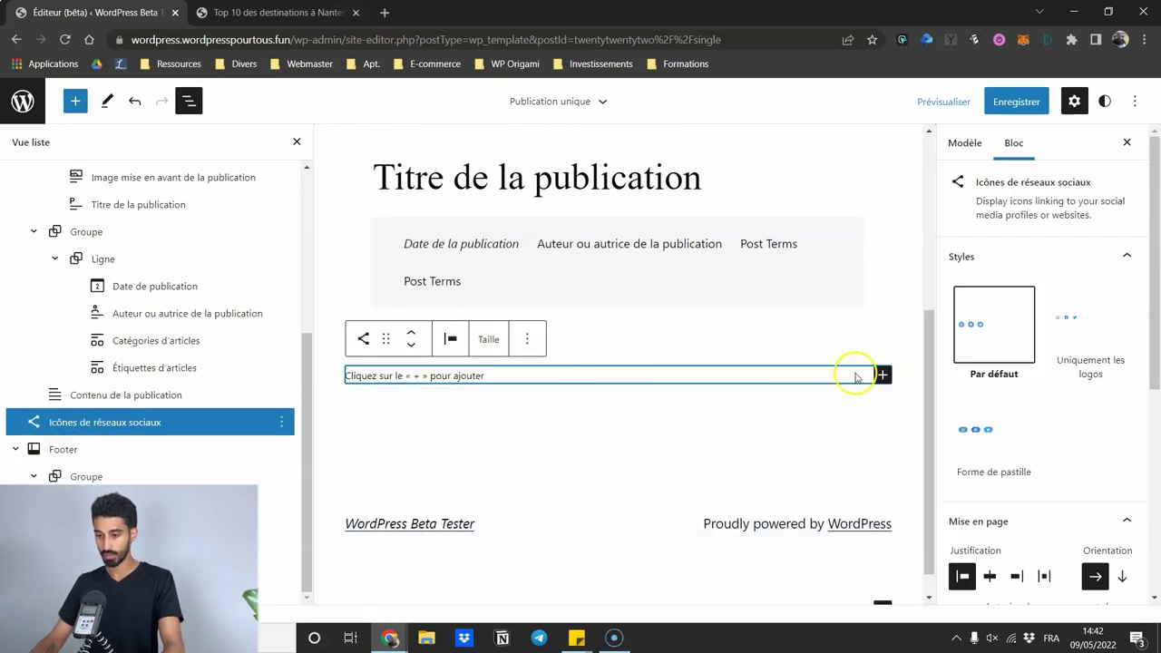
- Add Facebook, Instagram and Snapchat icons to the social icons block and center them
click(884, 376)
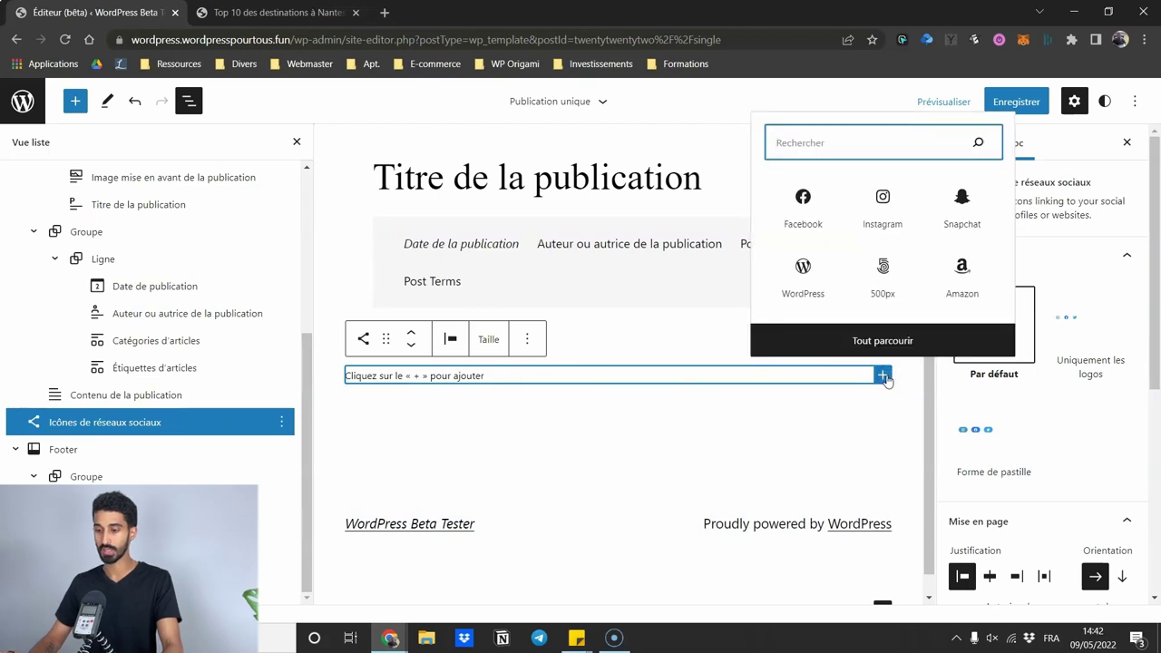
click(815, 222)
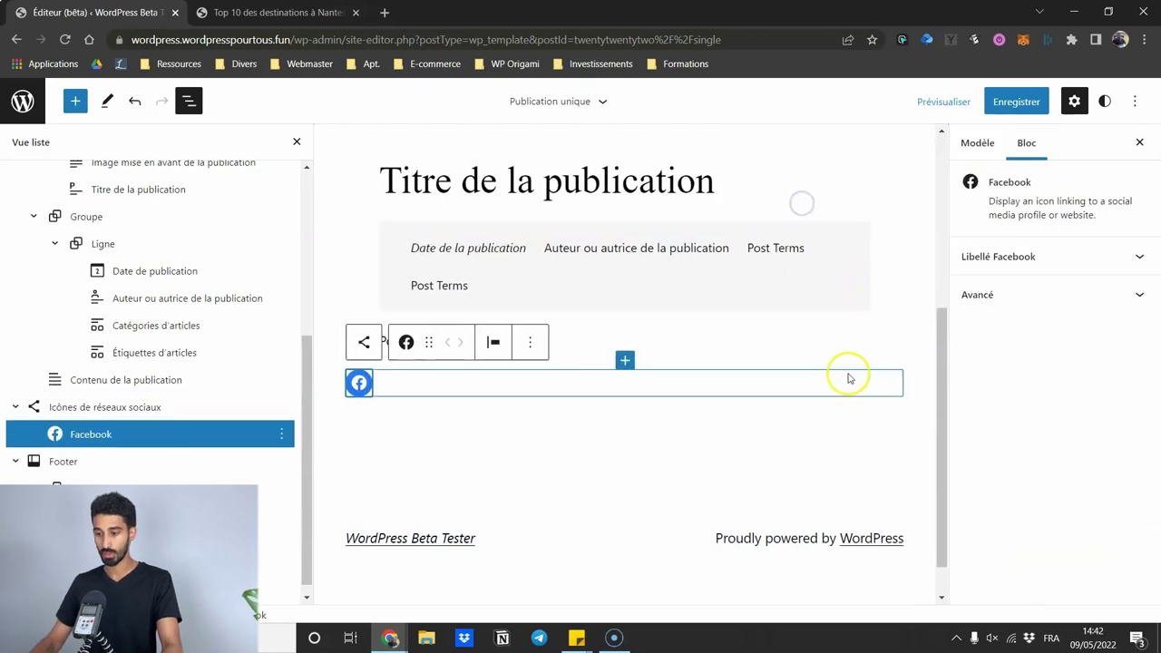
click(899, 392)
click(889, 384)
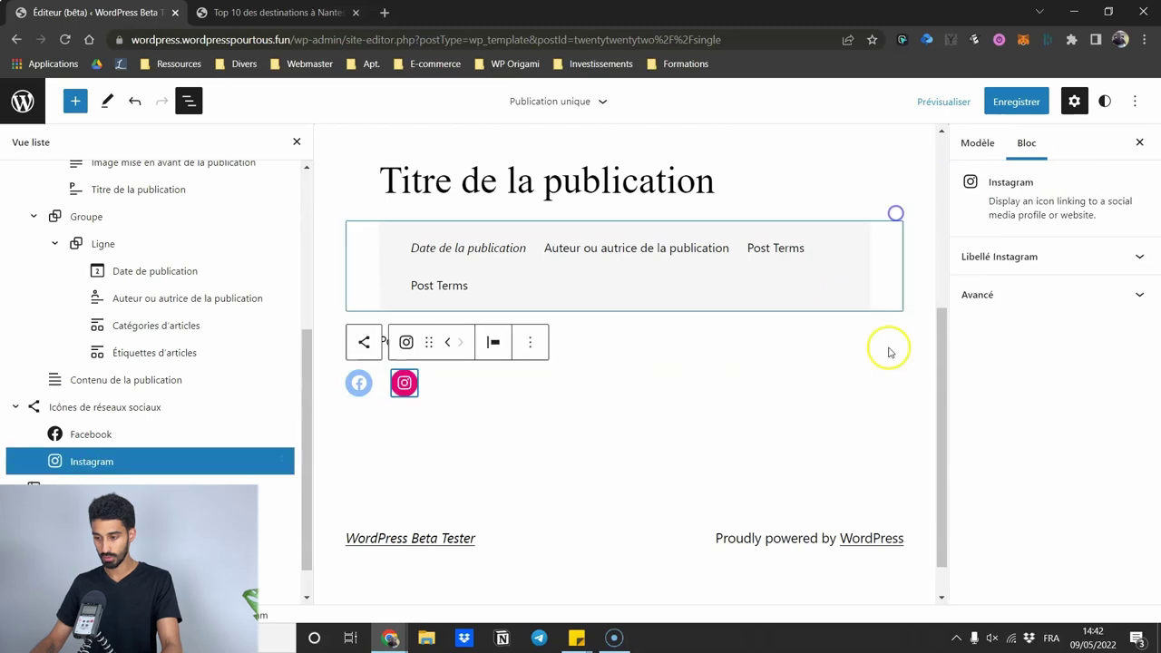
click(876, 384)
click(952, 216)
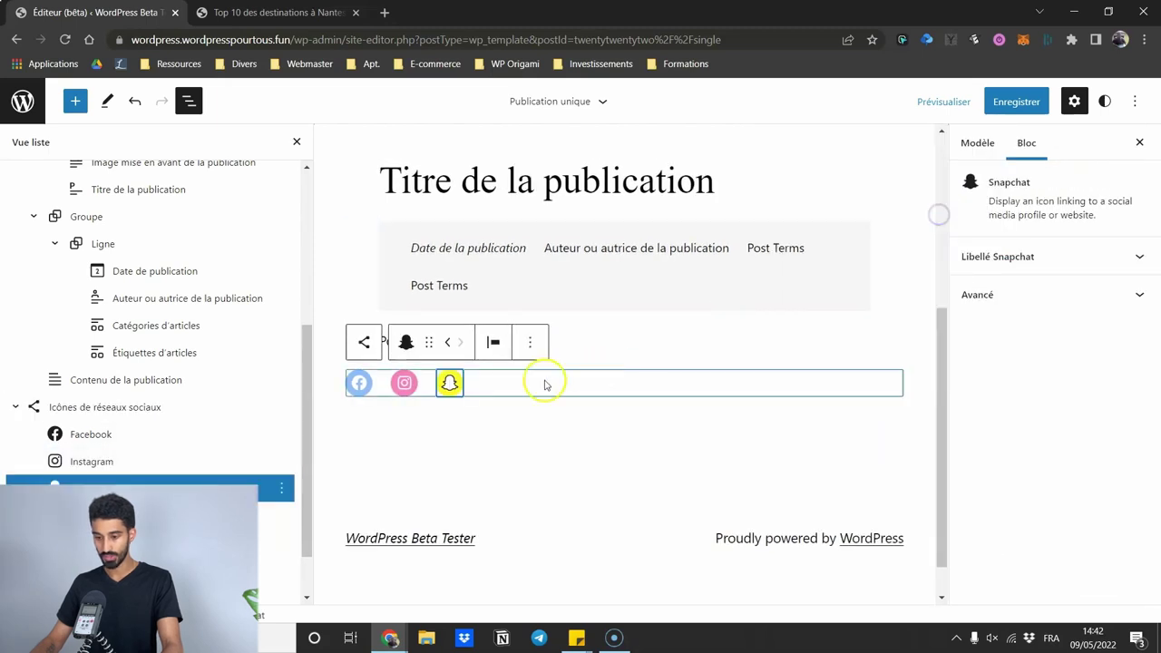
click(493, 344)
click(537, 418)
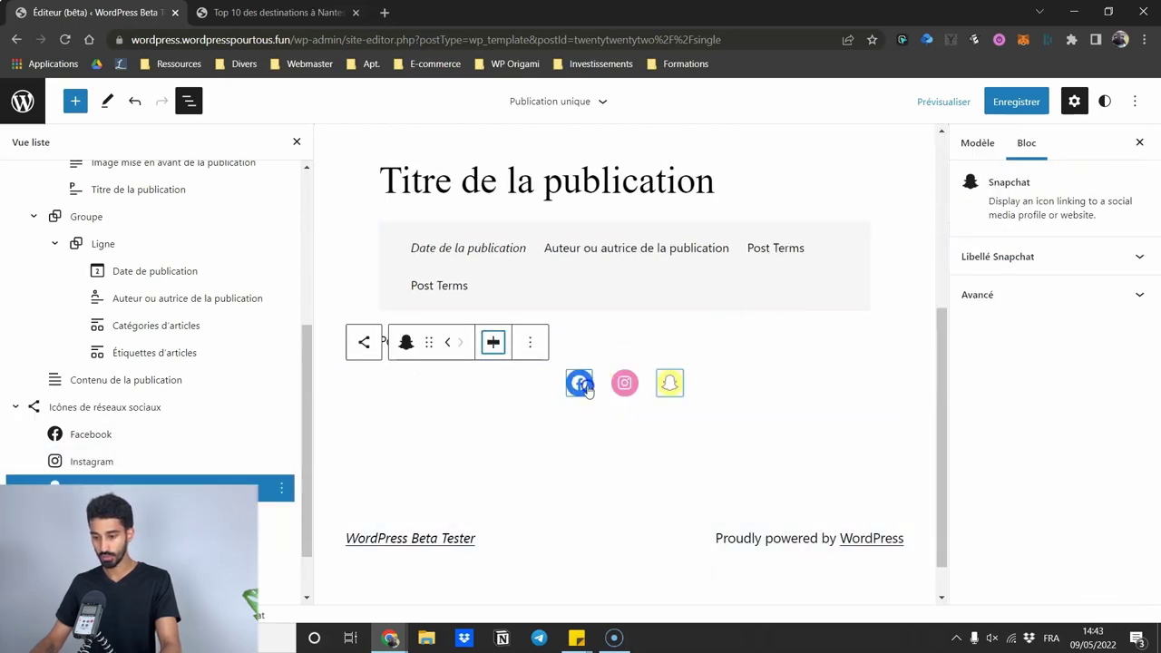
- Give the Facebook, Instagram and Snapchat icons the placeholder link #
click(586, 386)
text(#)
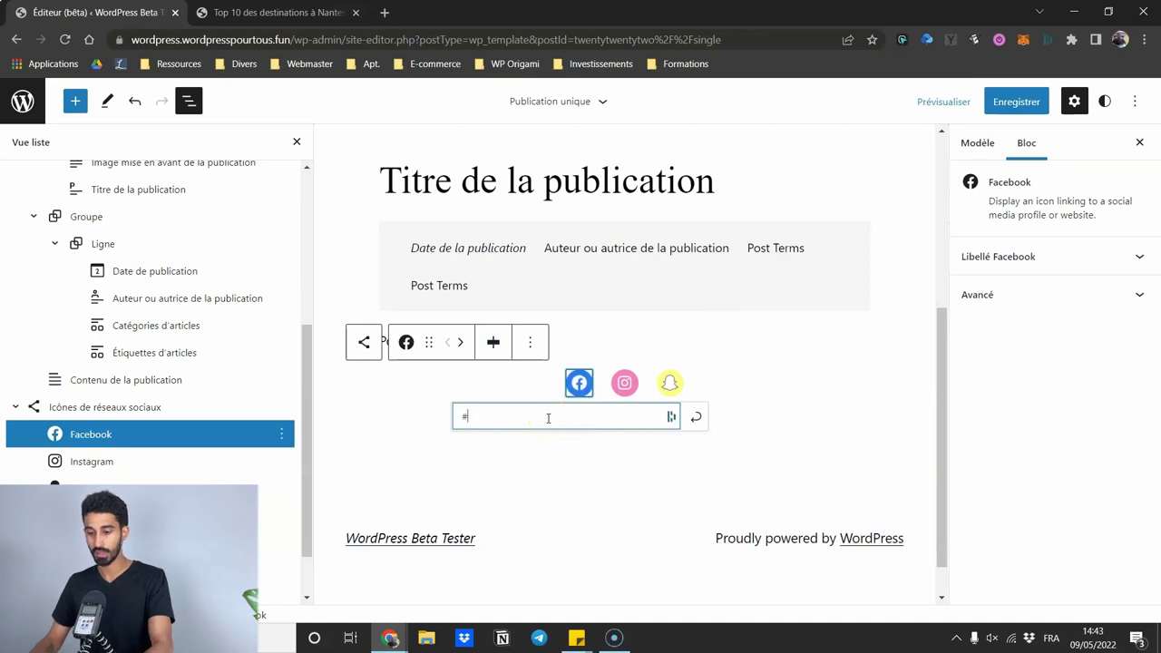
click(696, 417)
click(625, 383)
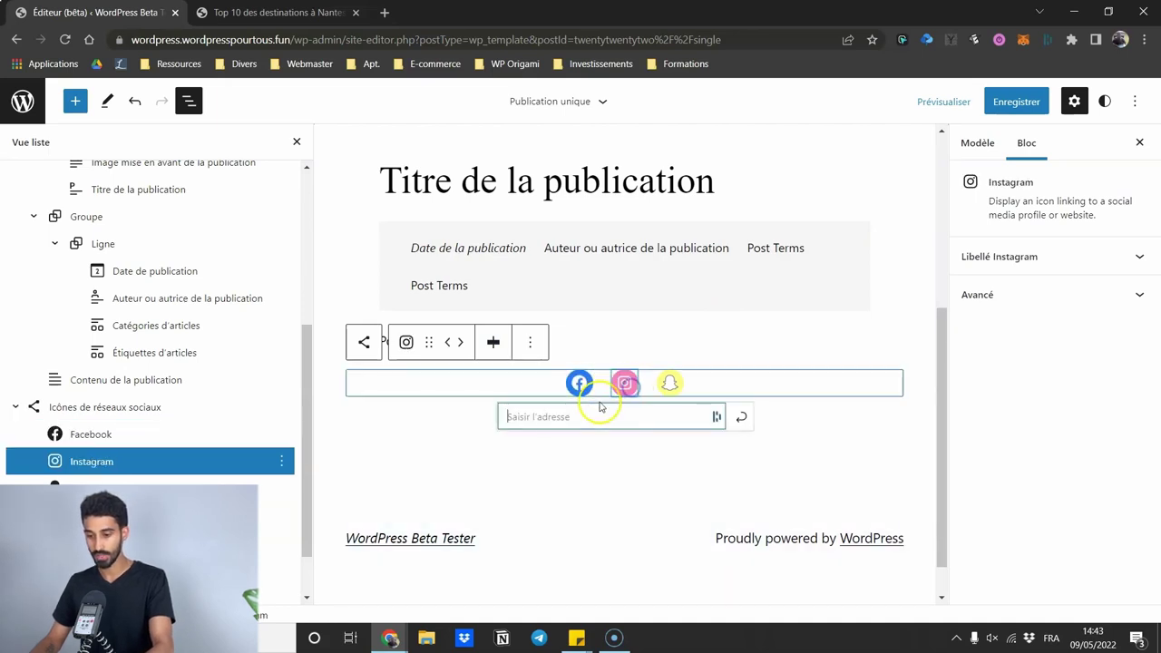
click(670, 383)
- Save the single post template and reload the published article
click(1017, 100)
click(1050, 99)
click(272, 12)
click(64, 39)
- Examine the updated article's layout, from the site header and featured image to the title and content
scroll(498, 436, up, 3)
scroll(498, 436, down, 3)
scroll(478, 457, up, 12)
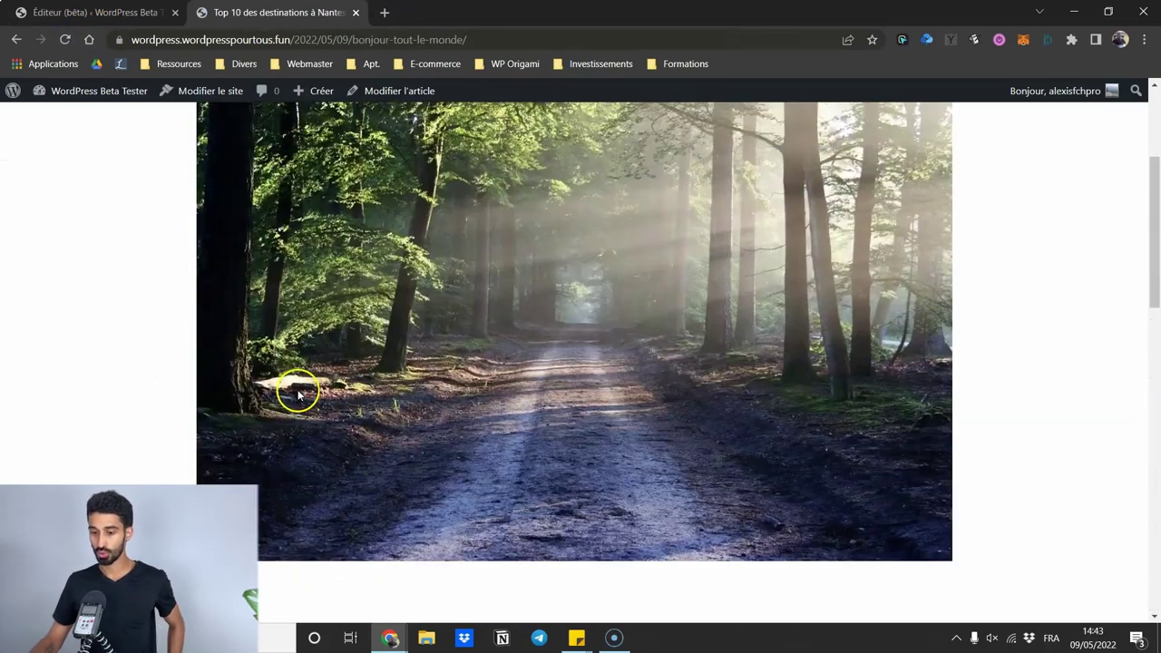
scroll(299, 395, down, 5)
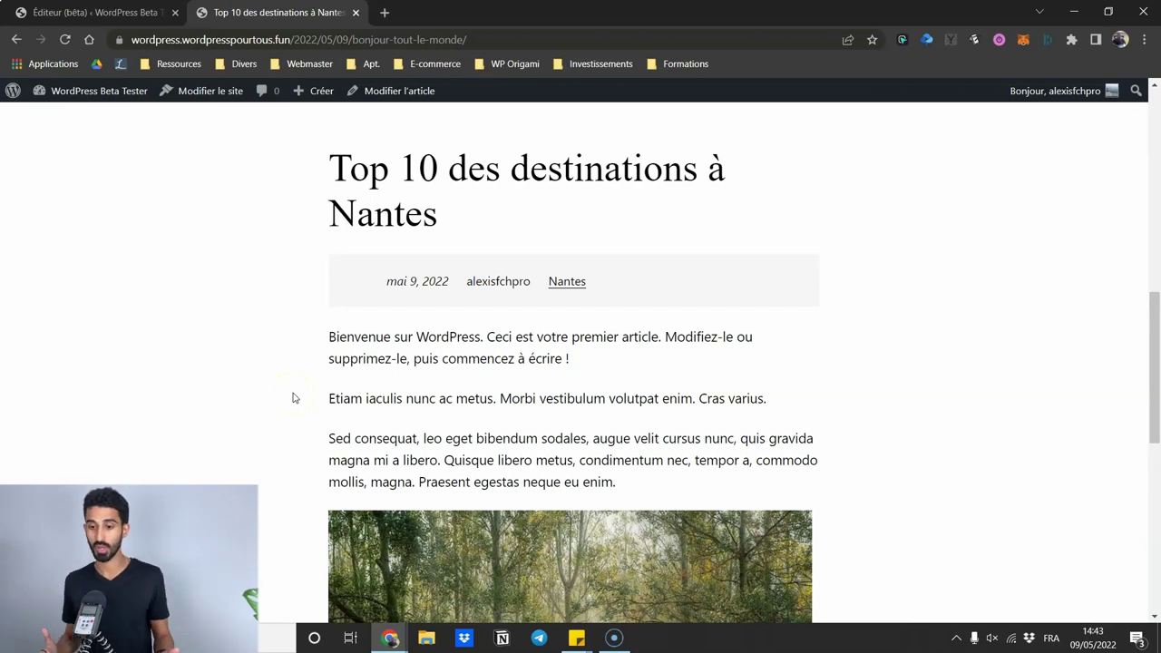
scroll(211, 368, up, 7)
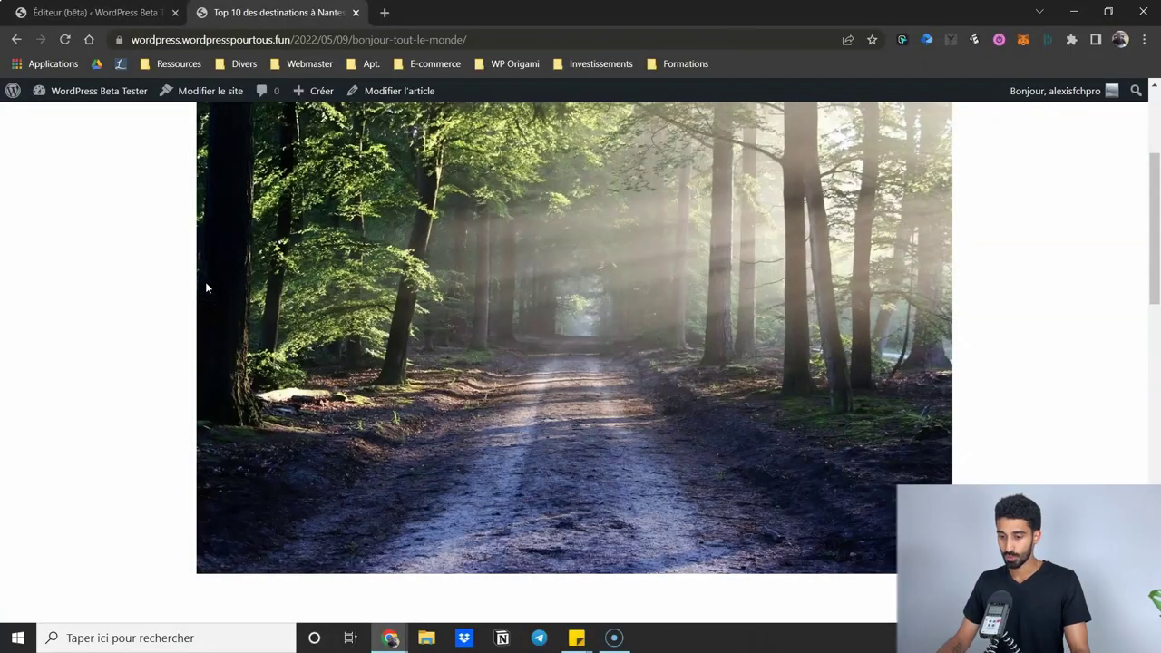
scroll(384, 212, up, 1)
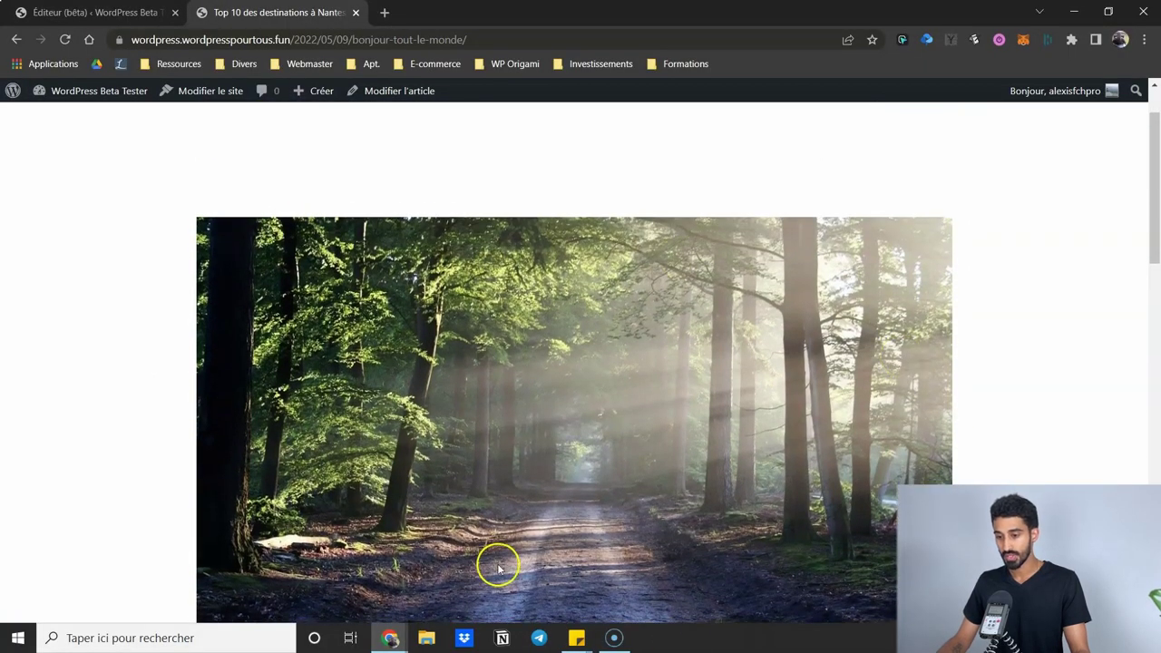
scroll(530, 281, down, 1)
scroll(530, 282, up, 2)
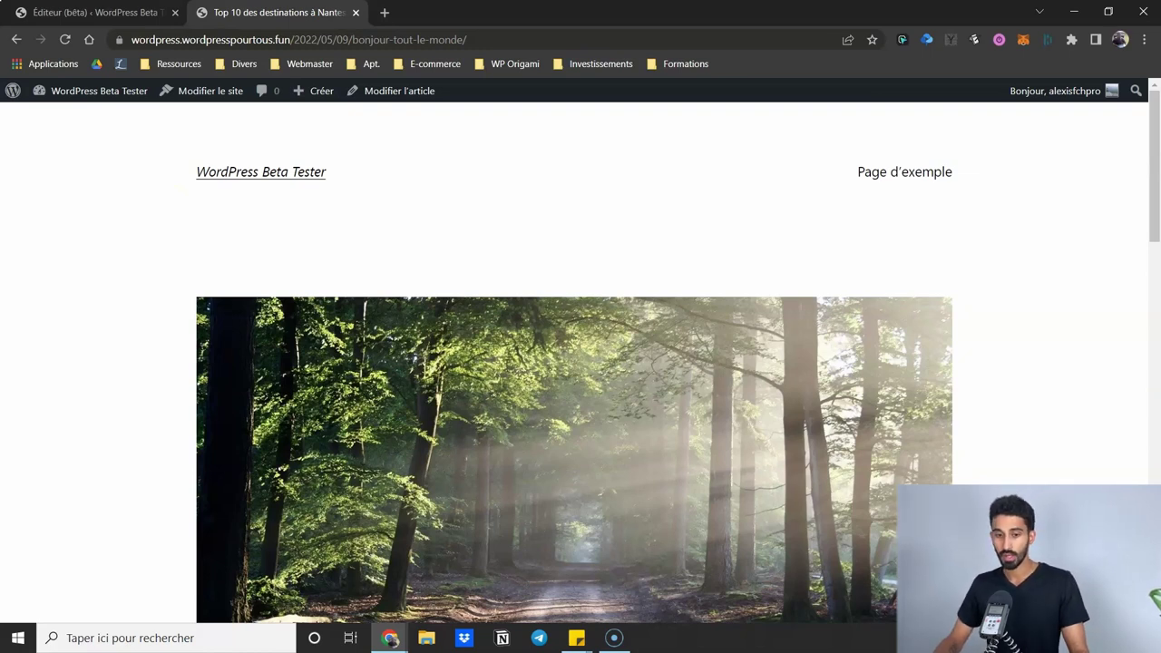
- Leave the site editor for the WordPress dashboard and bring up the list of installed extensions
click(90, 13)
click(23, 102)
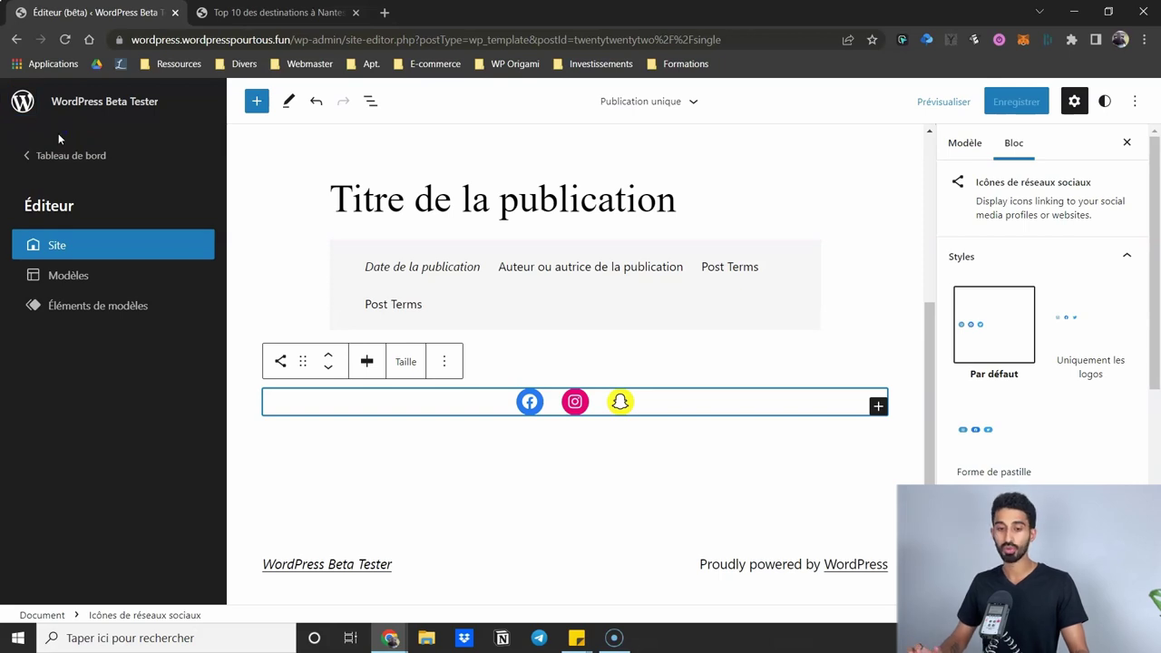
click(23, 111)
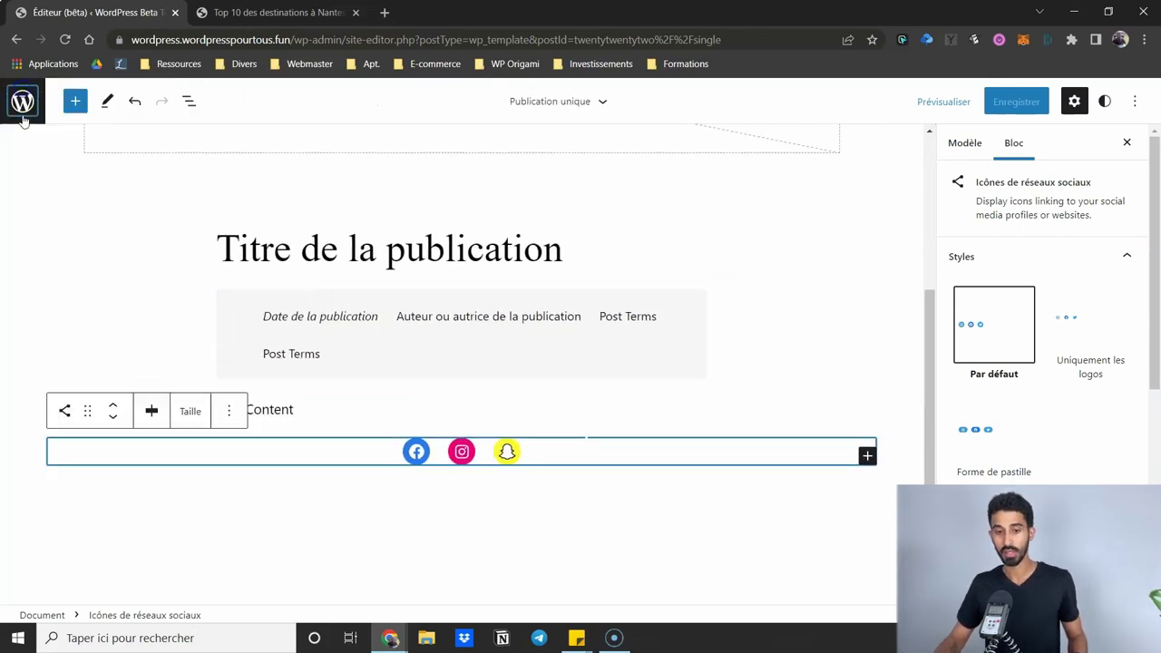
click(21, 104)
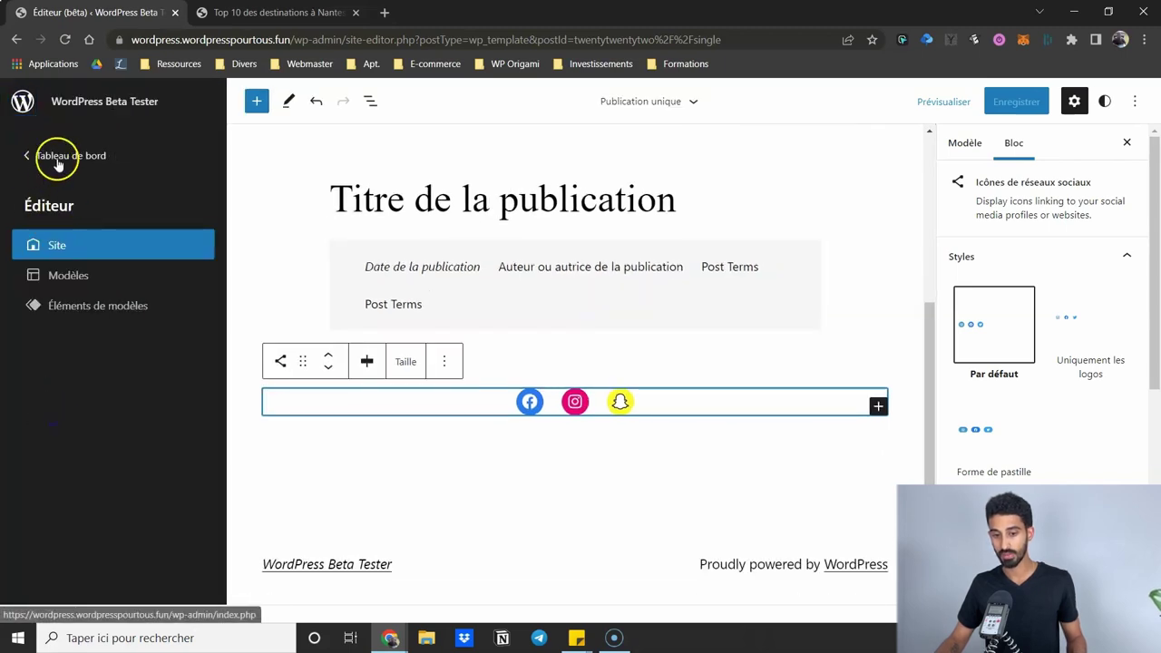
click(56, 159)
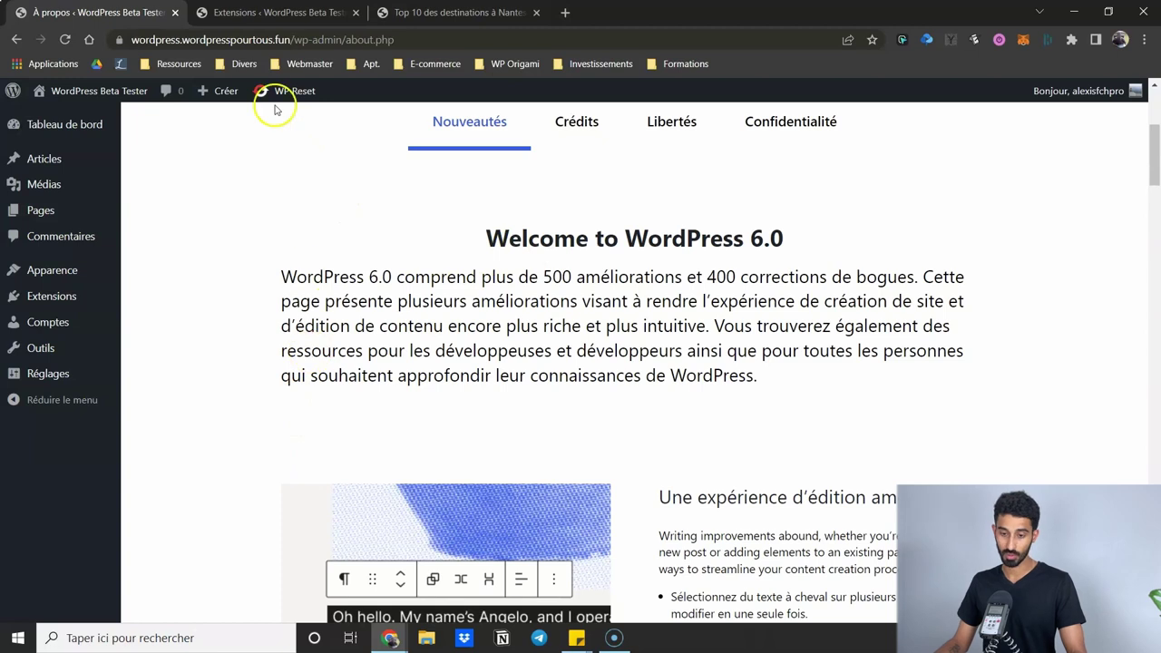
click(231, 13)
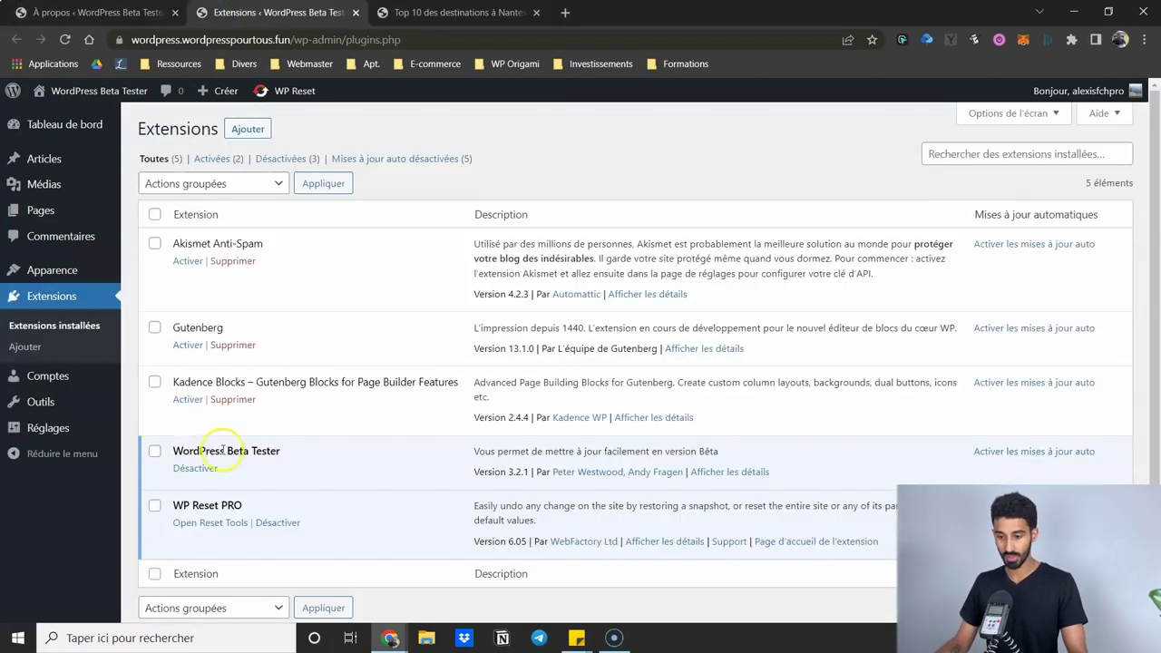
- Leave the extensions list for the WordPress 6.0 about page and visit the site's front page
click(133, 18)
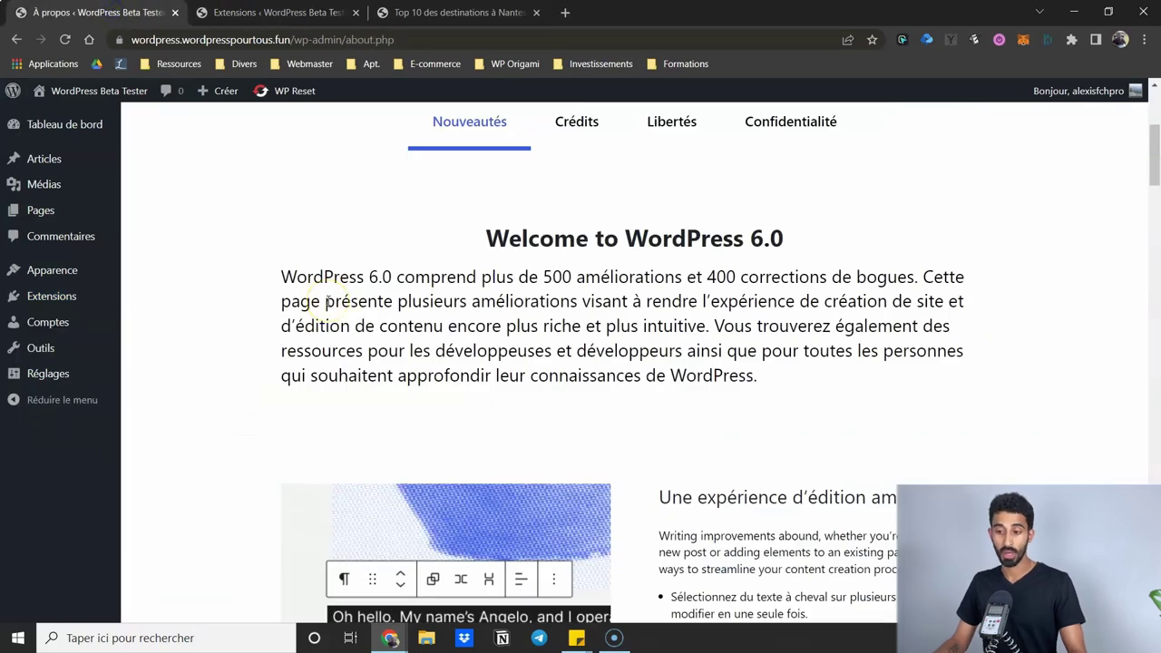
scroll(243, 263, up, 3)
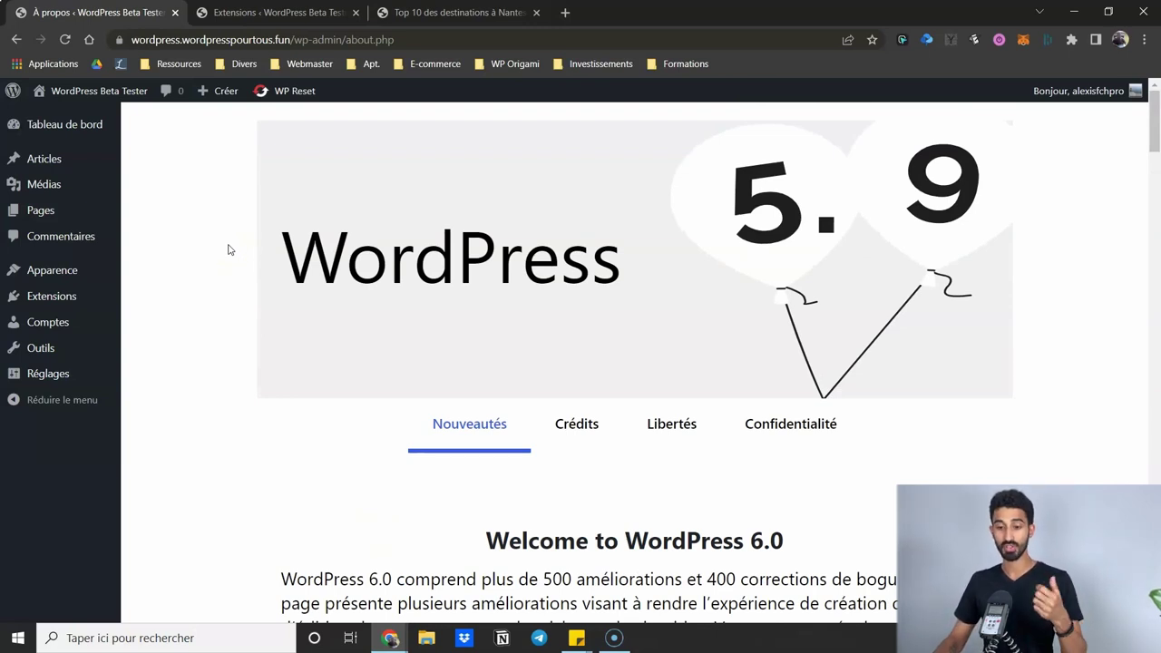
mouse_move(59, 273)
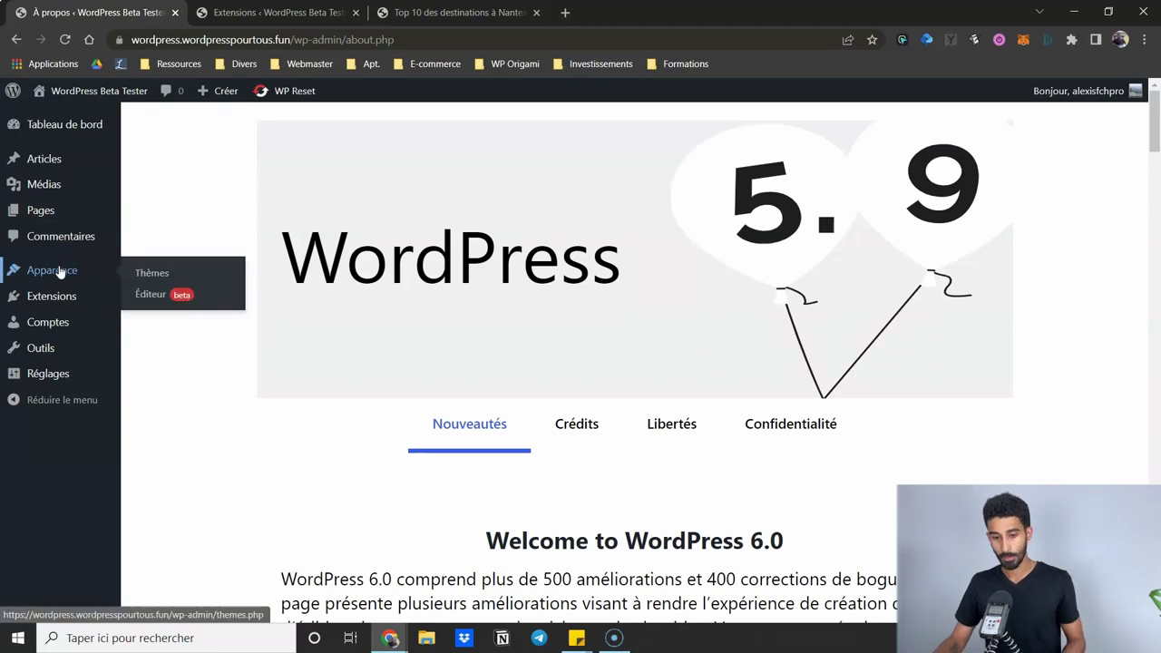
click(138, 302)
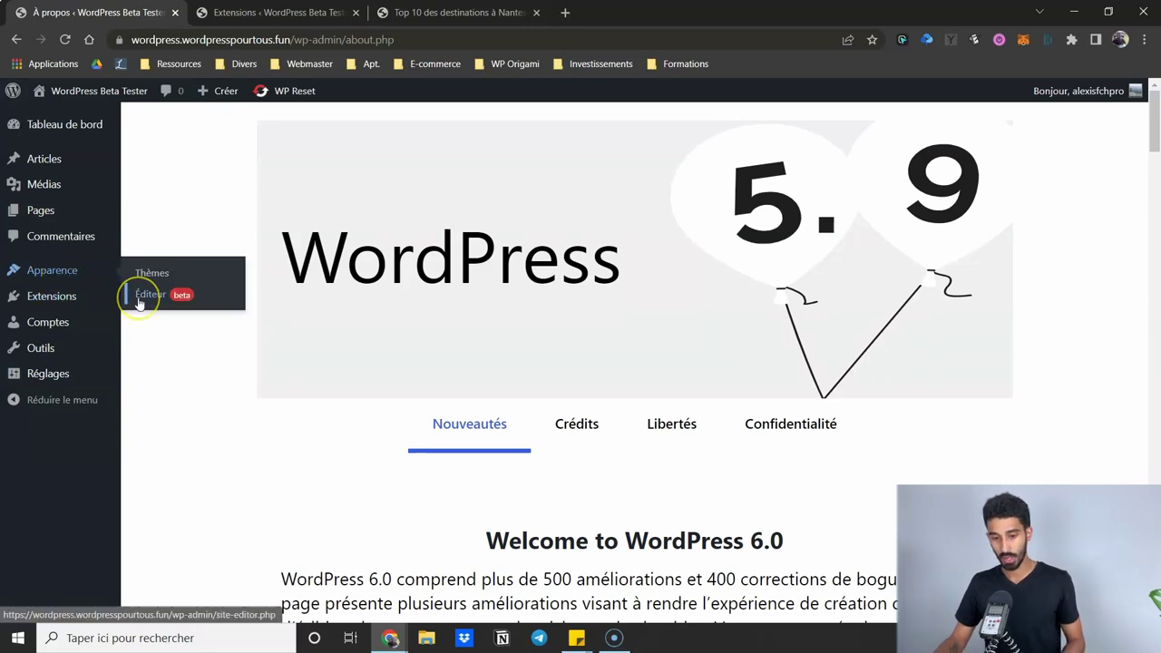
click(109, 91)
scroll(380, 332, down, 3)
scroll(207, 118, up, 3)
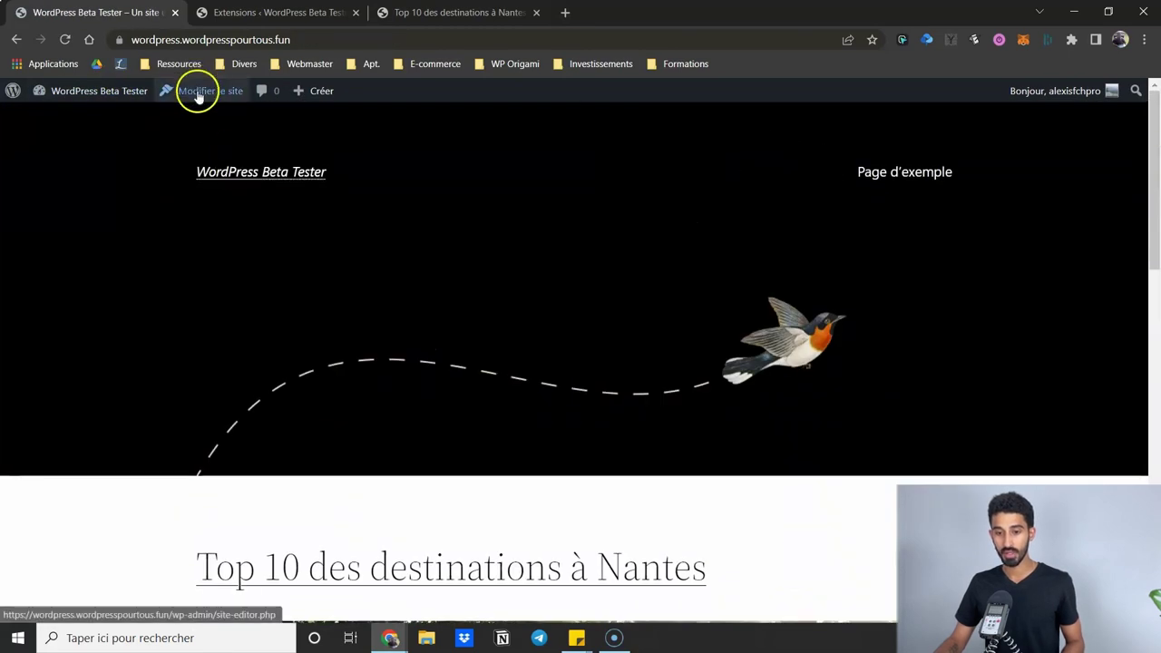
- Open the site editor and load the Publication unique template from the list of templates
click(215, 92)
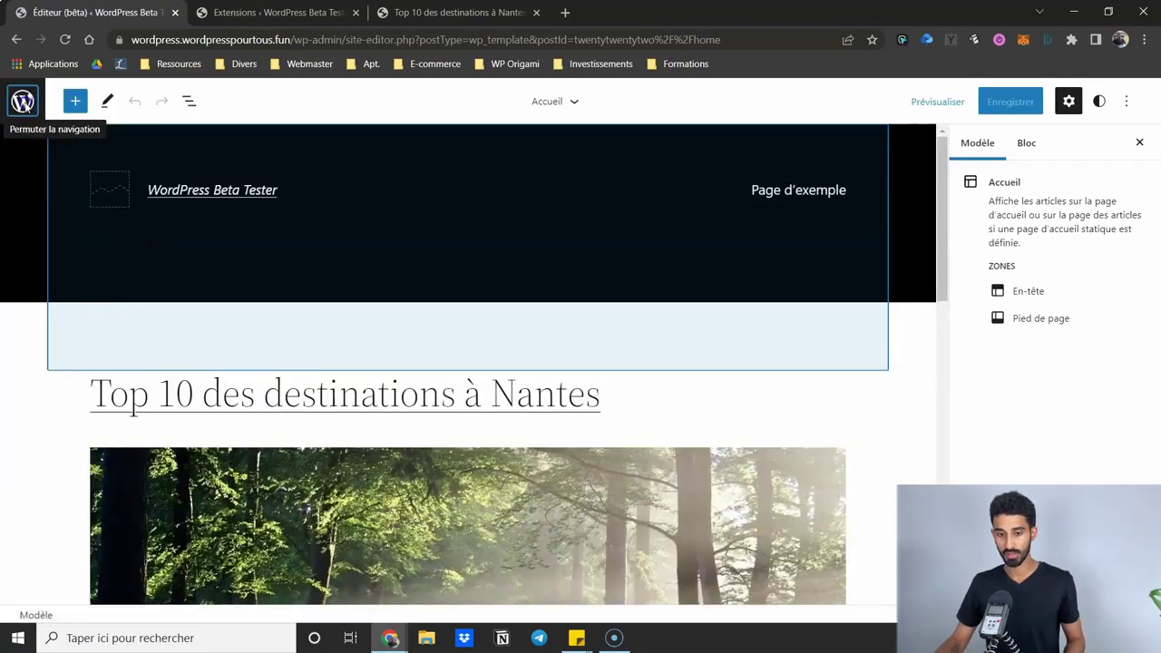
click(22, 101)
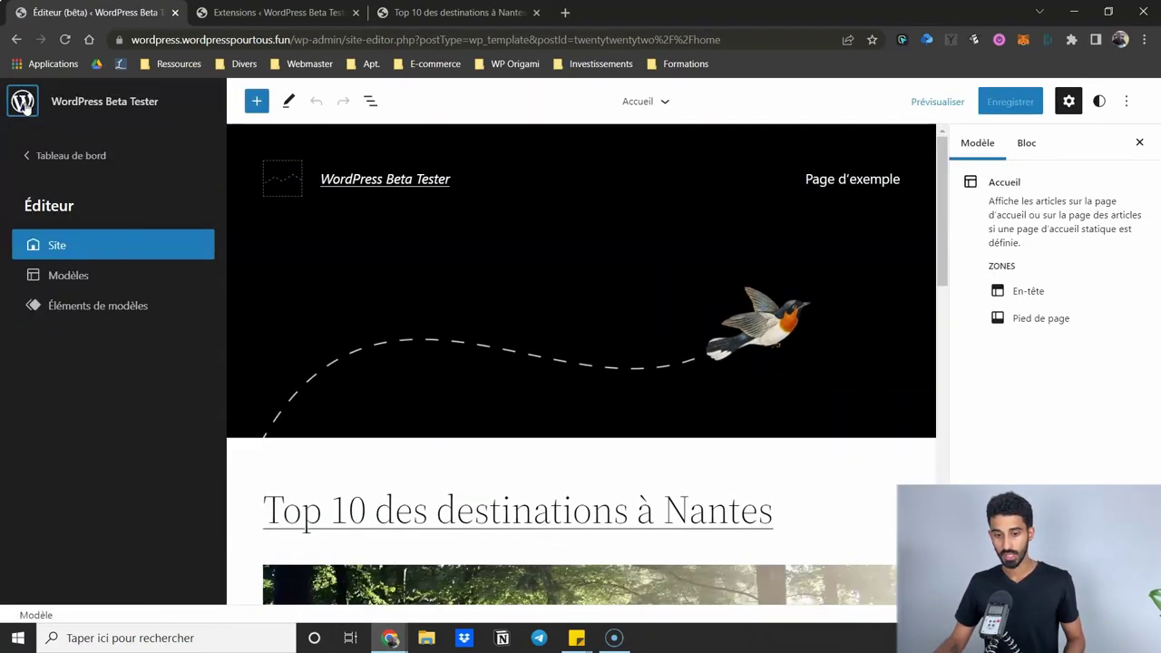
click(57, 277)
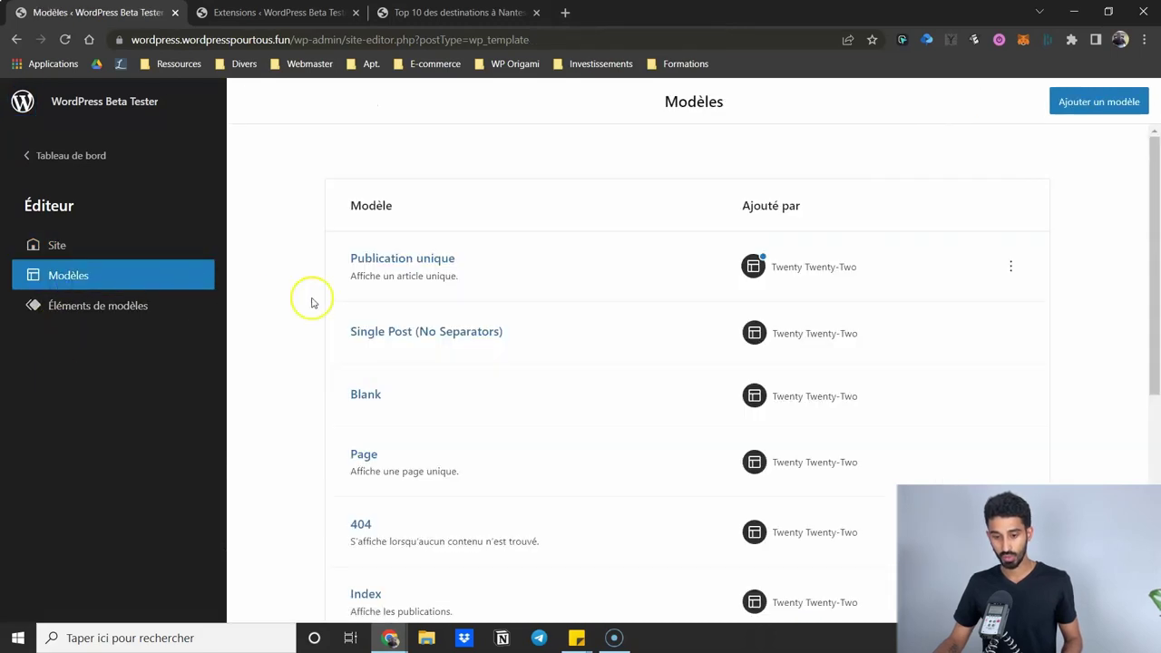
click(390, 264)
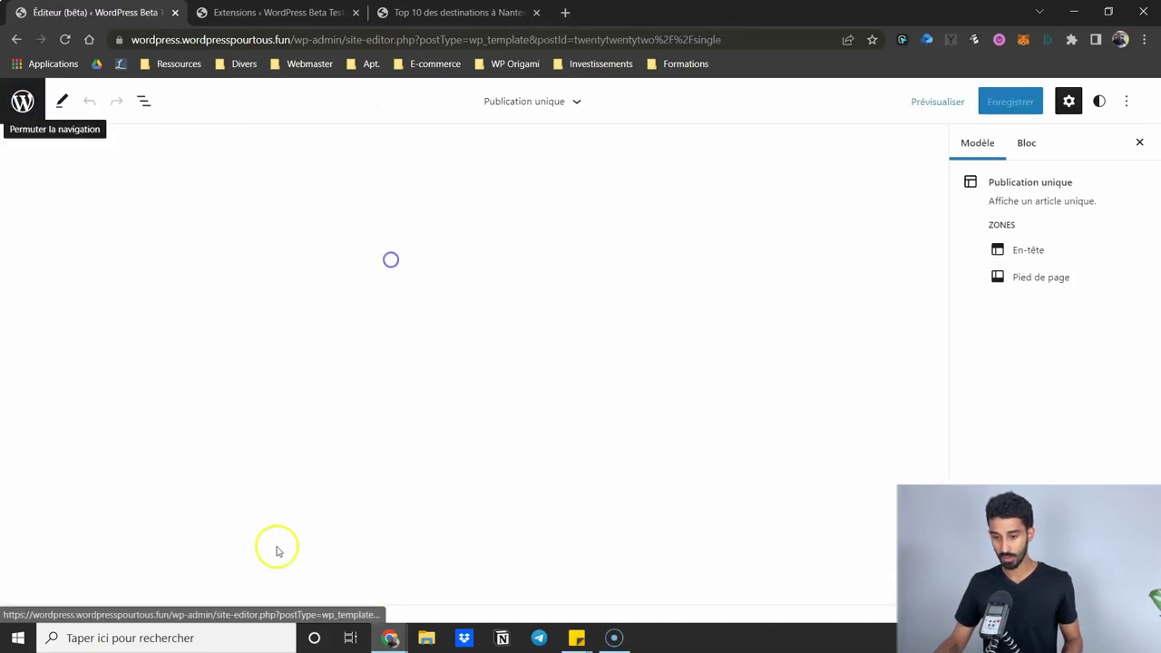
- Insert a Bannière block between the featured image and the post title
scroll(223, 315, down, 2)
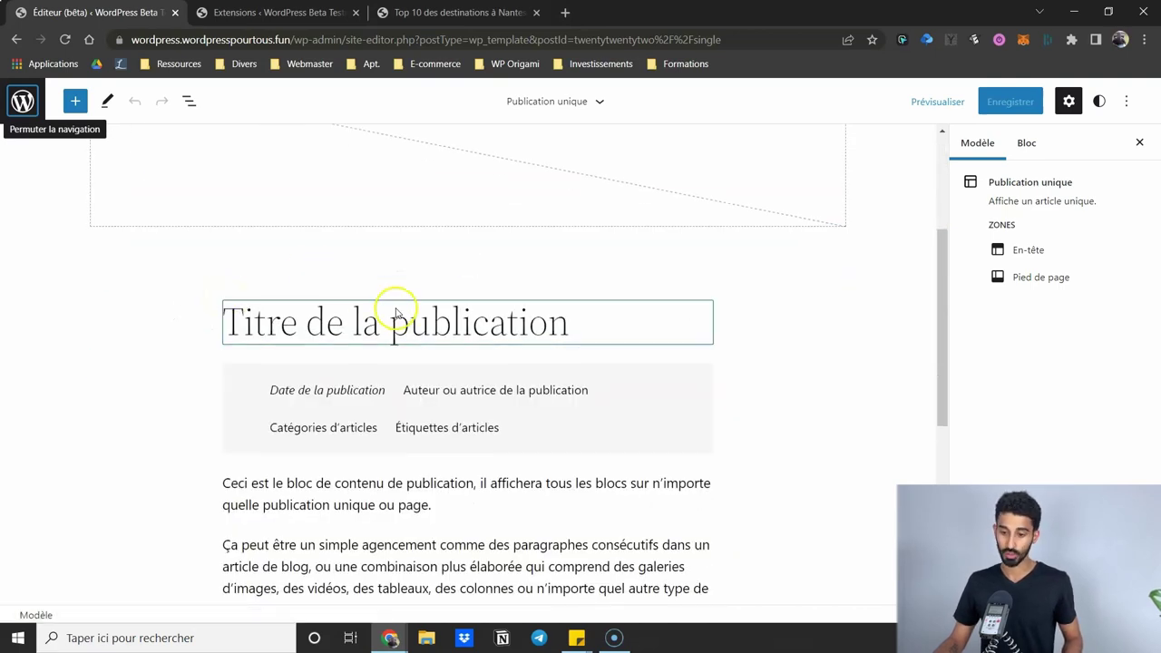
scroll(381, 272, up, 3)
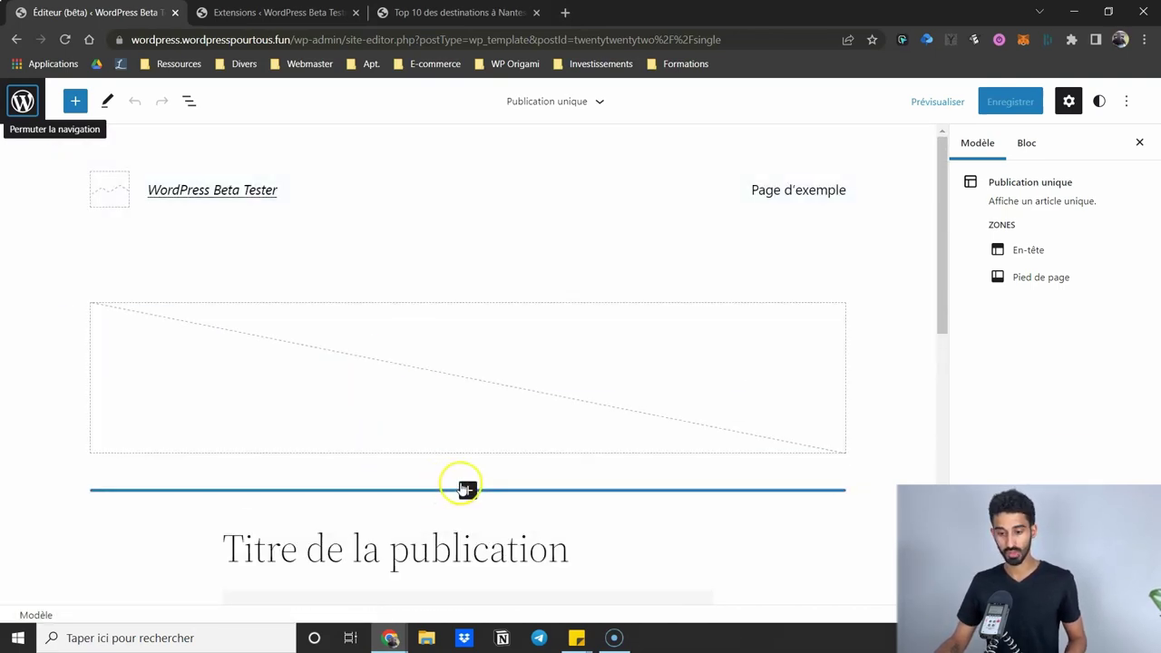
scroll(440, 439, down, 6)
scroll(414, 285, up, 5)
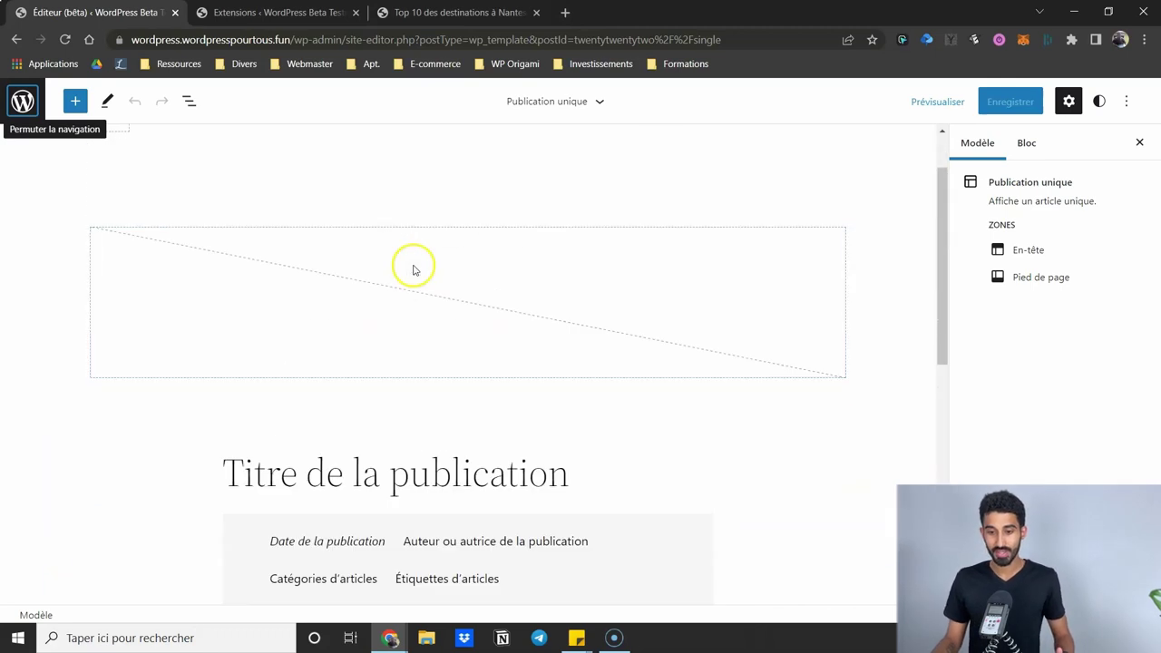
click(467, 415)
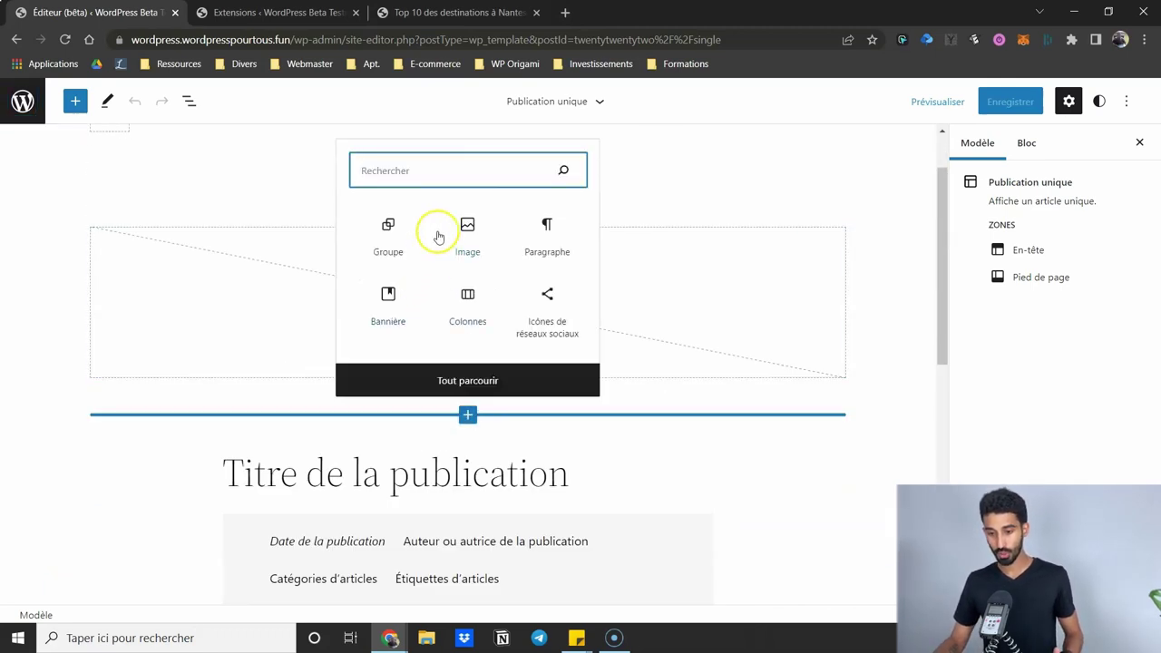
click(388, 298)
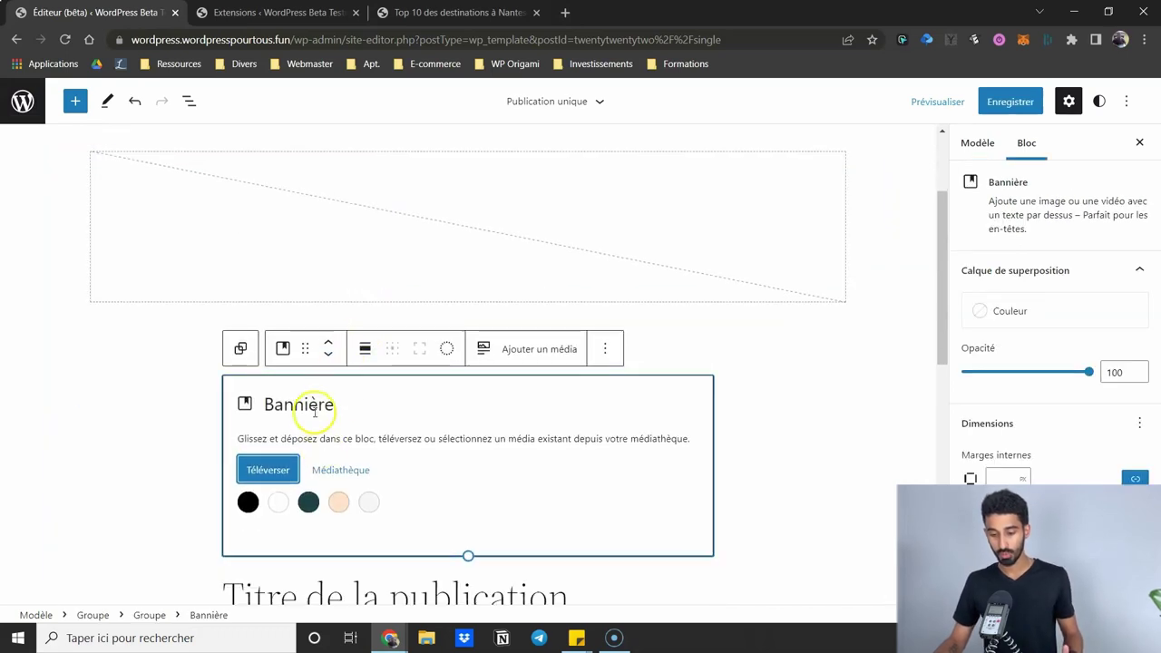
scroll(382, 409, down, 1)
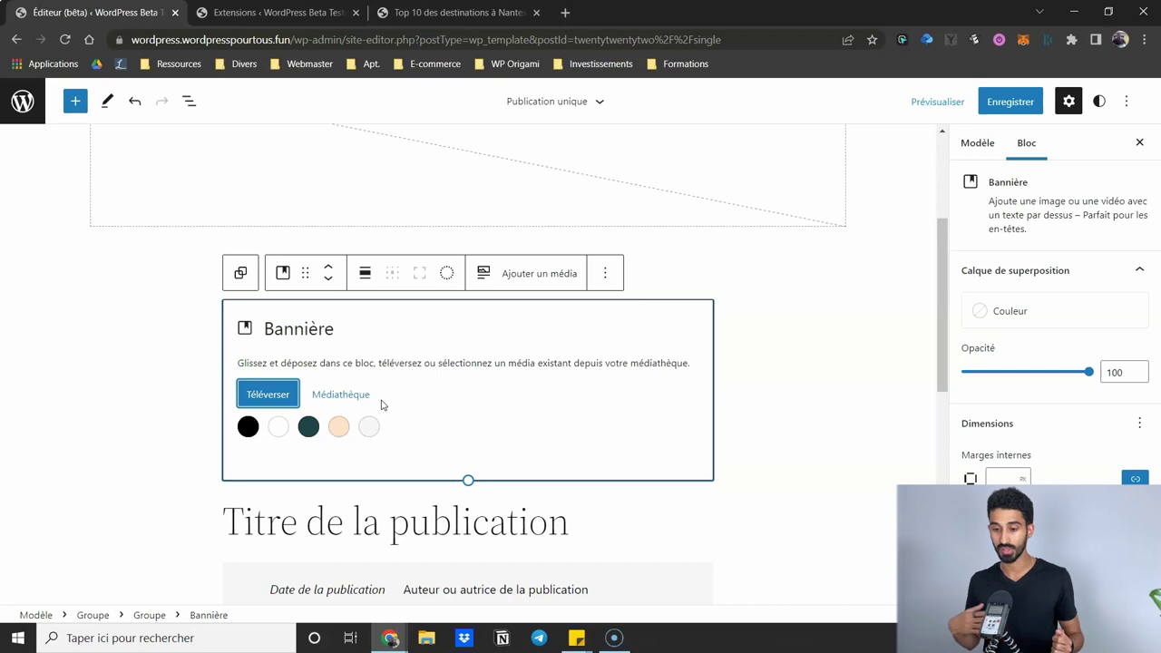
- Make the banner use the post's featured image and set its alignment to Pleine largeur
click(483, 280)
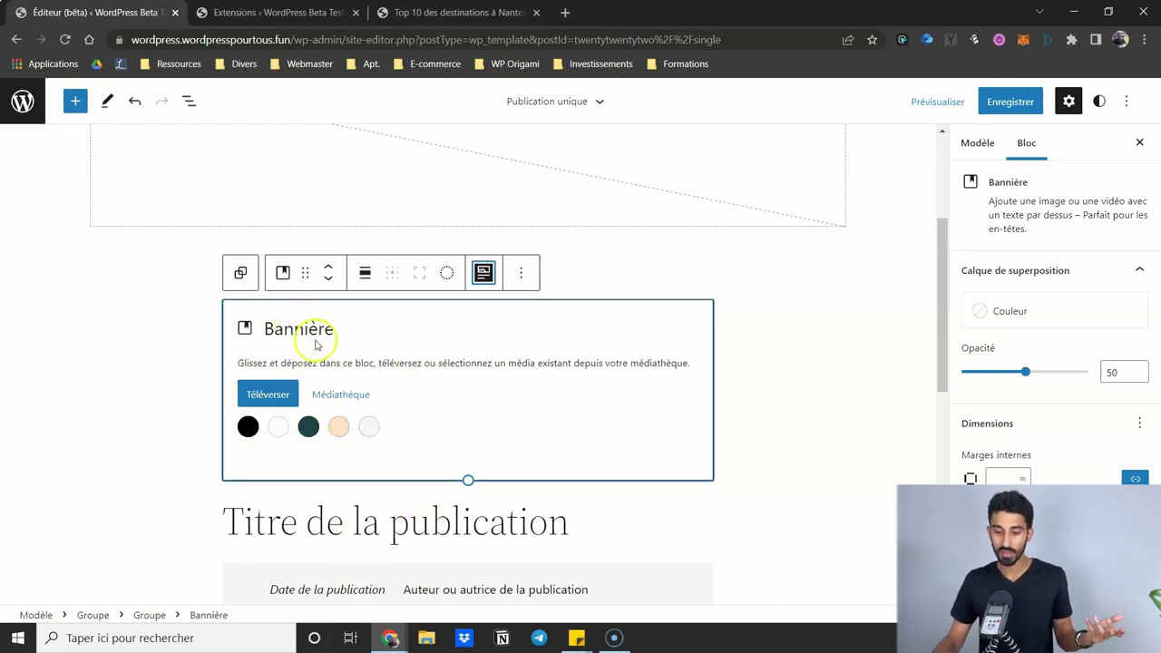
click(368, 273)
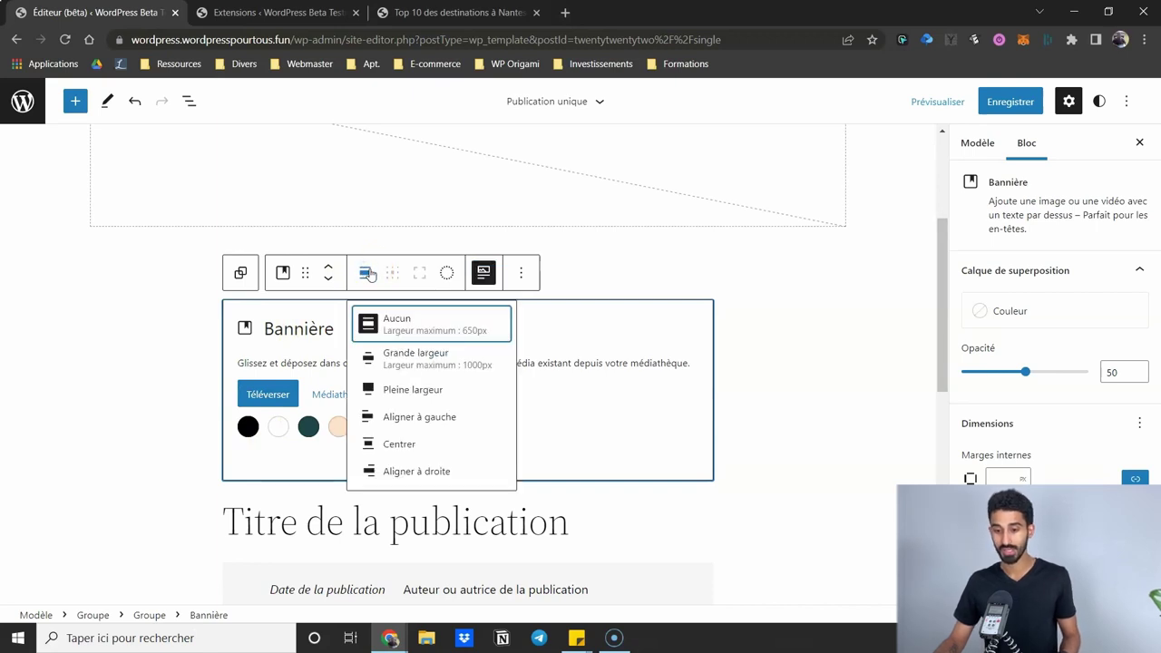
click(409, 400)
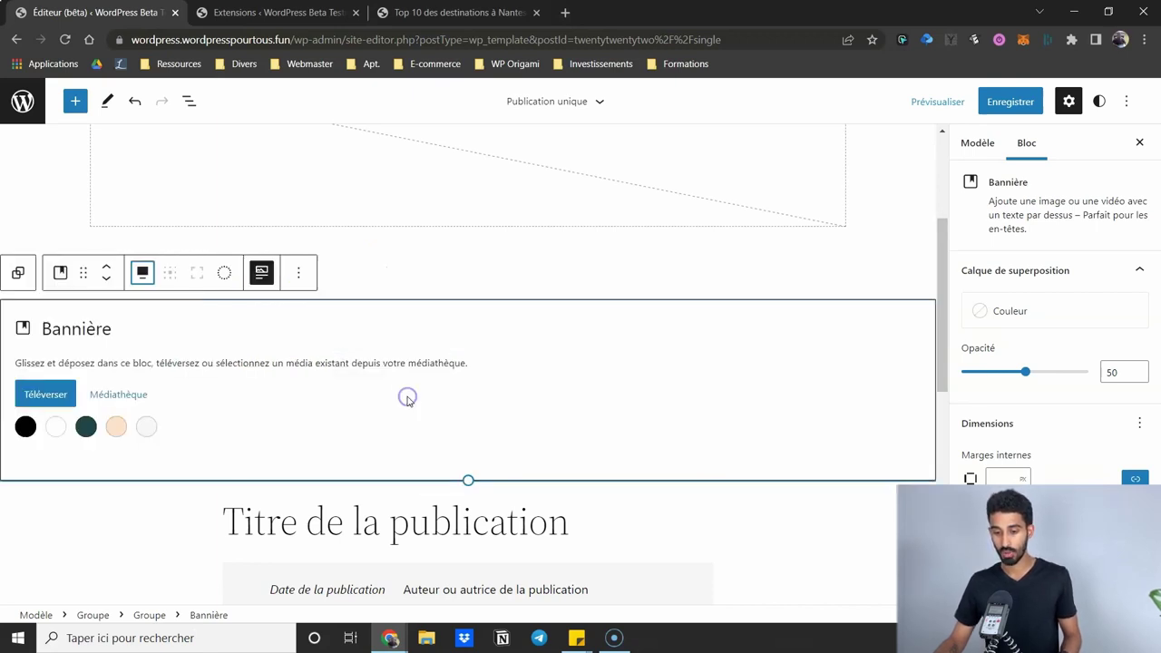
- Delete the separate featured image block above the banner and save the Publication unique template
scroll(590, 233, up, 2)
click(466, 233)
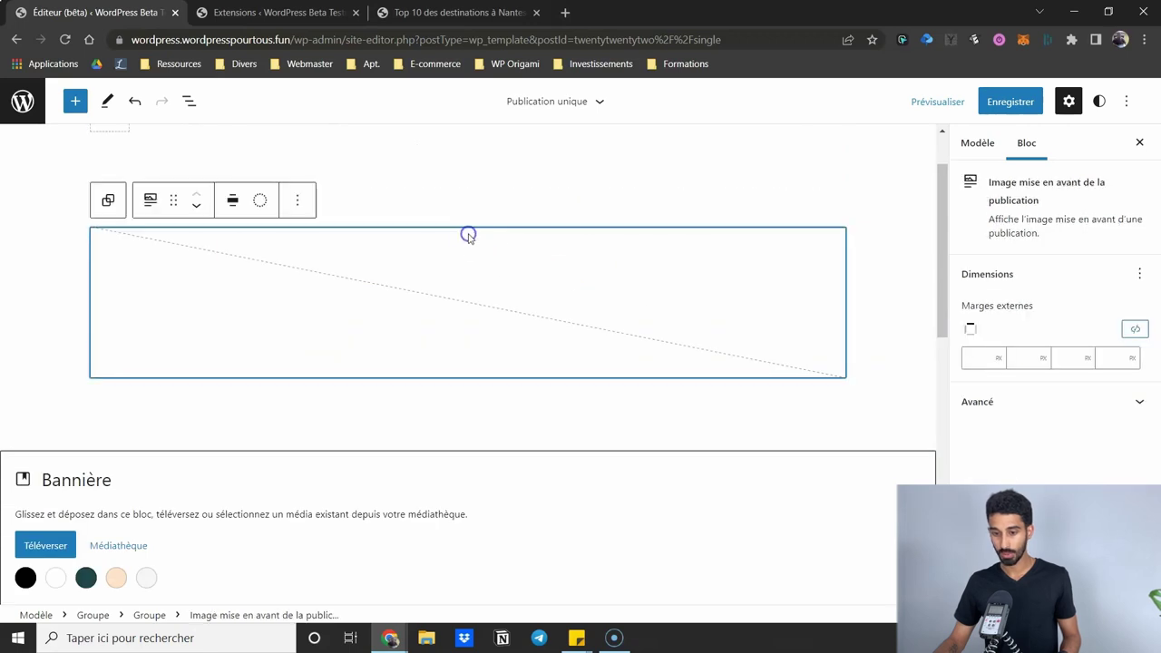
key(Delete)
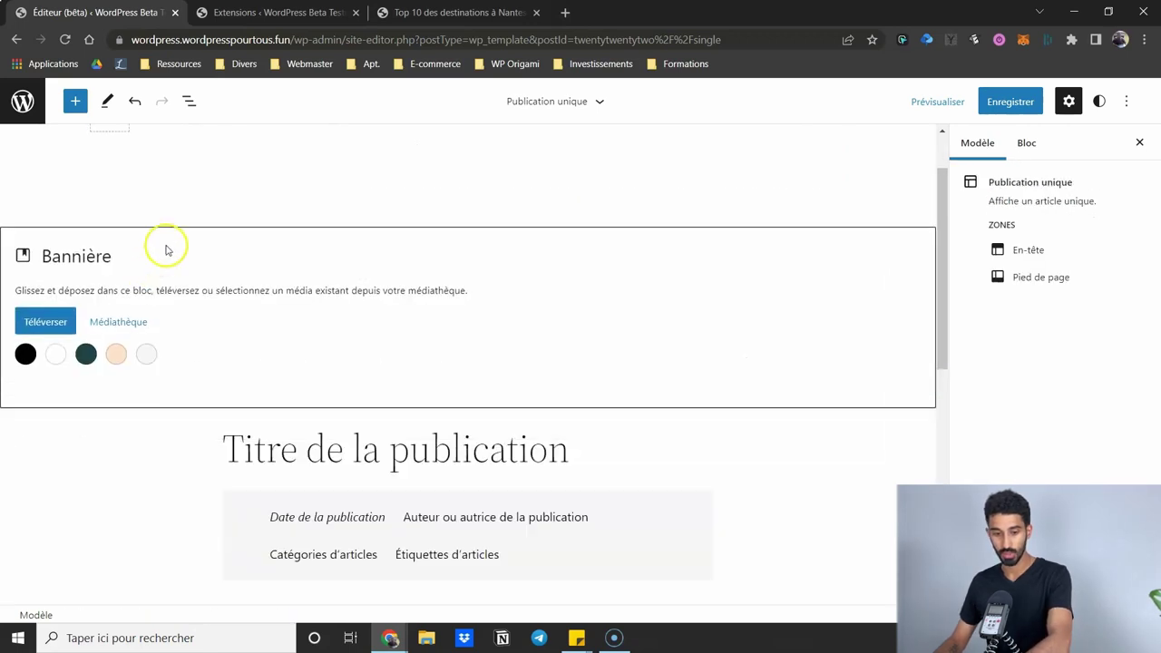
scroll(638, 216, up, 1)
click(1010, 101)
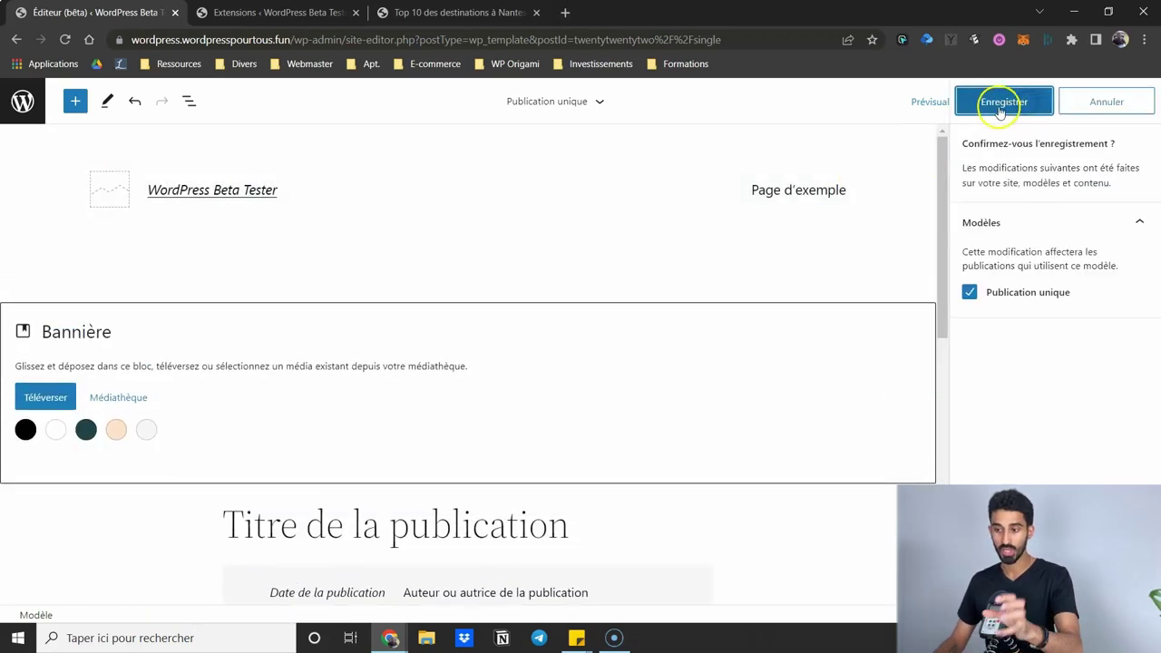
click(1006, 102)
- Close the browser tab that held the extensions list and return to the published article
click(291, 12)
click(91, 13)
click(245, 12)
click(98, 91)
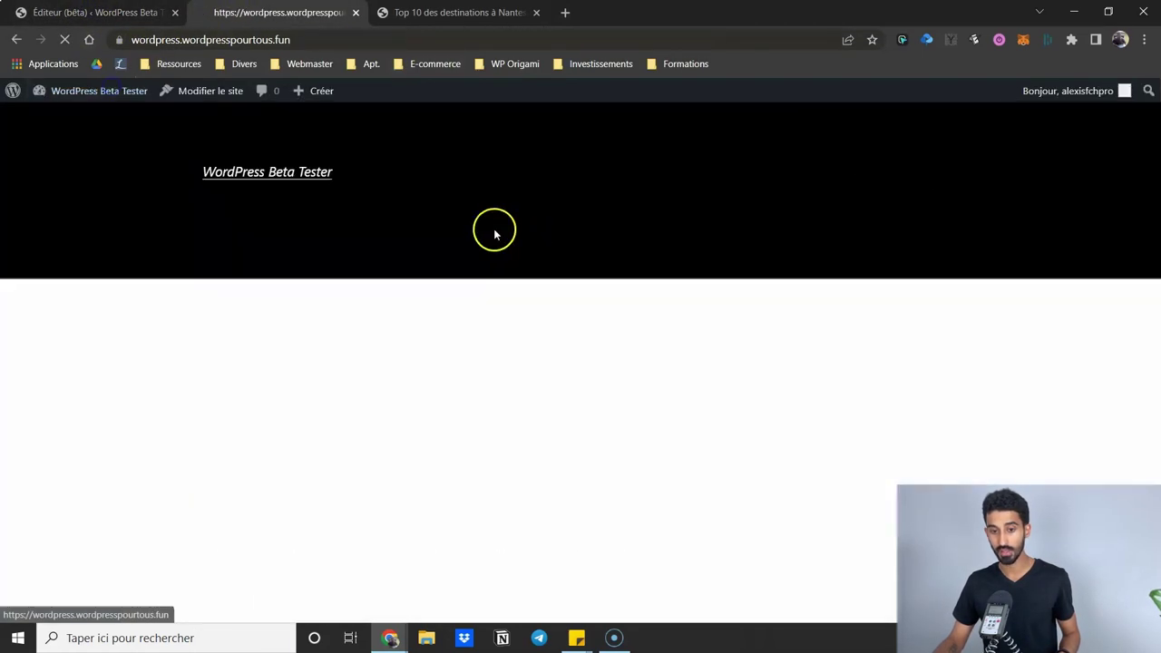
key(ctrl+w)
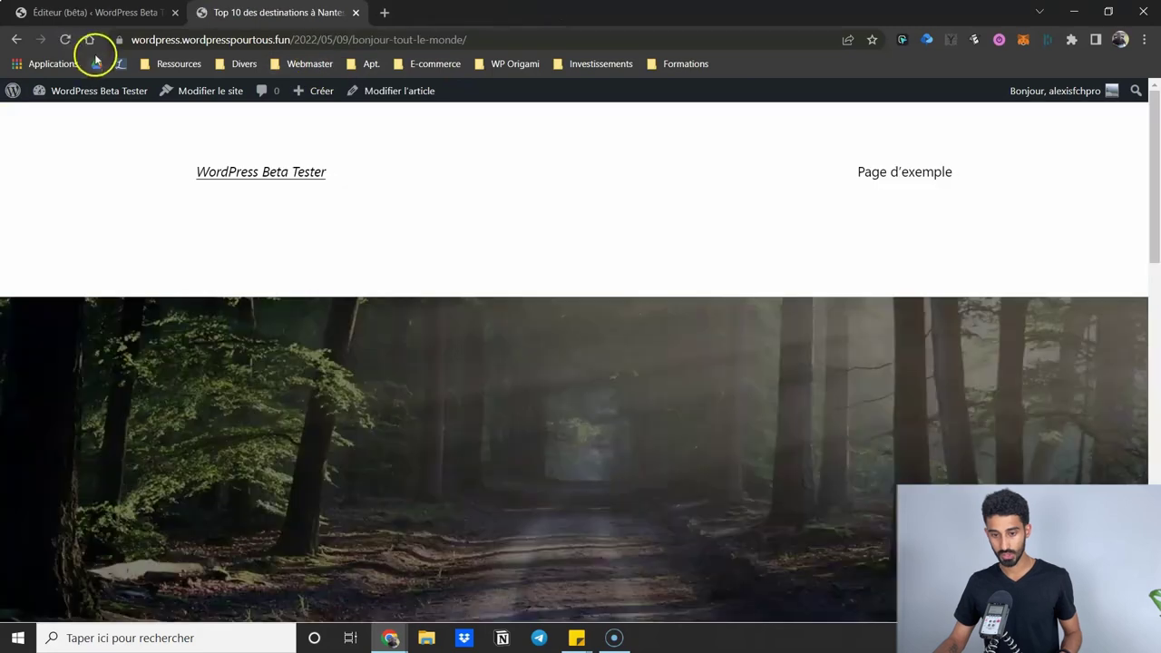
- Examine the article's full-width banner, title and content, and compare them with the Bannière block in the template
scroll(187, 199, down, 3)
scroll(708, 199, up, 3)
scroll(548, 337, down, 4)
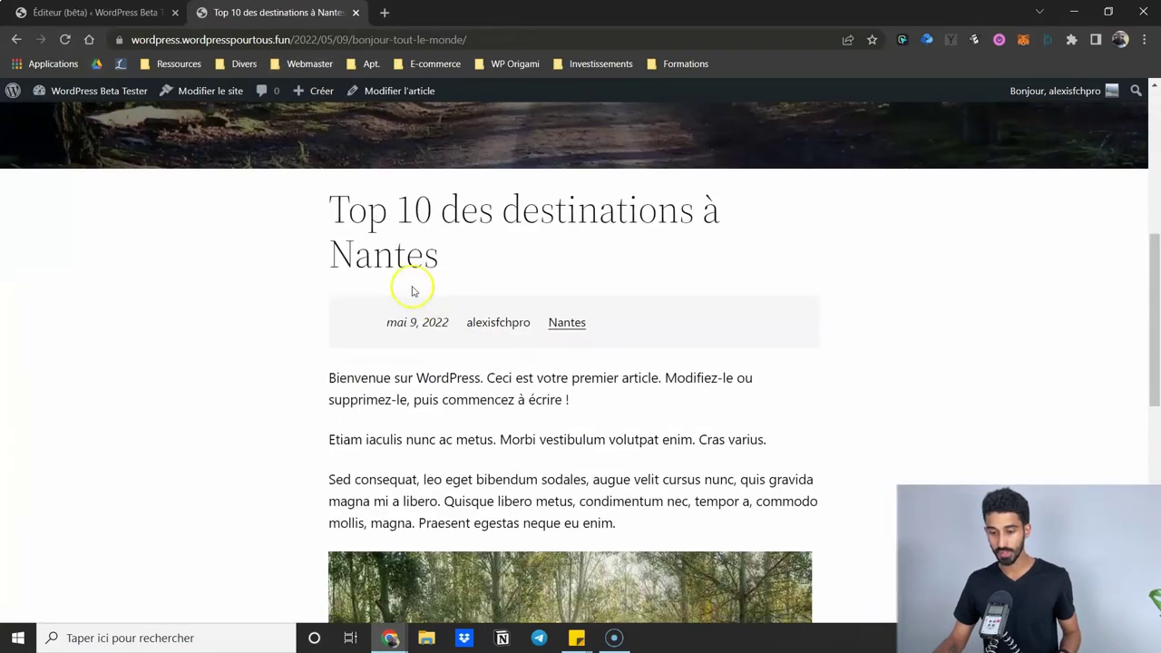
scroll(413, 291, up, 4)
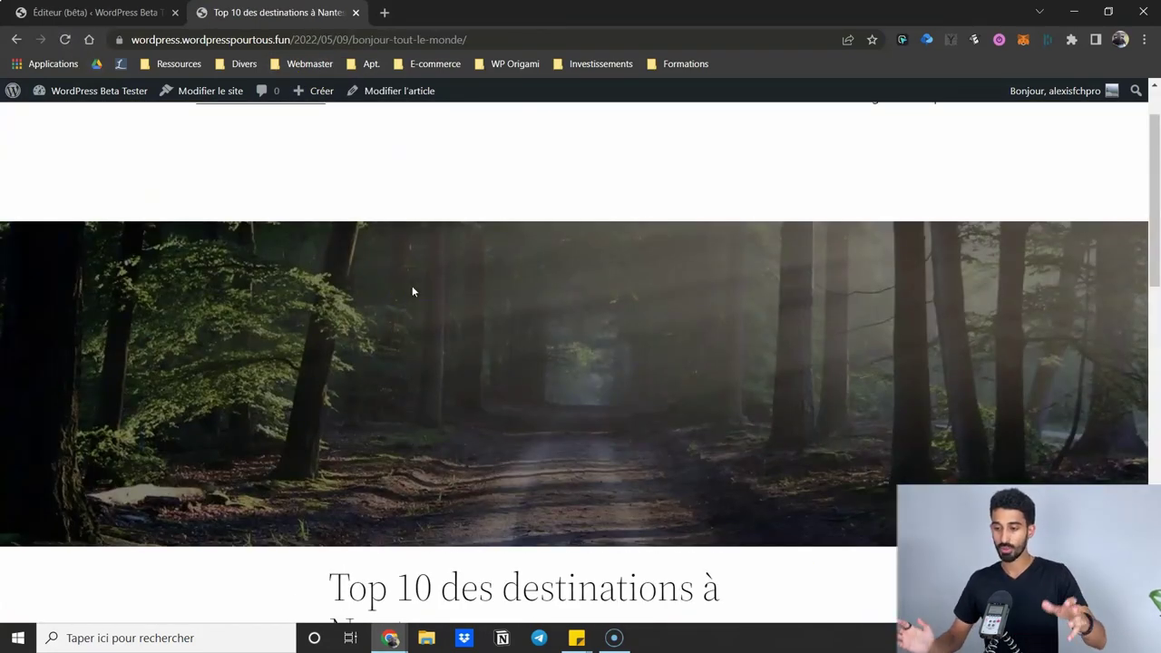
scroll(417, 289, down, 3)
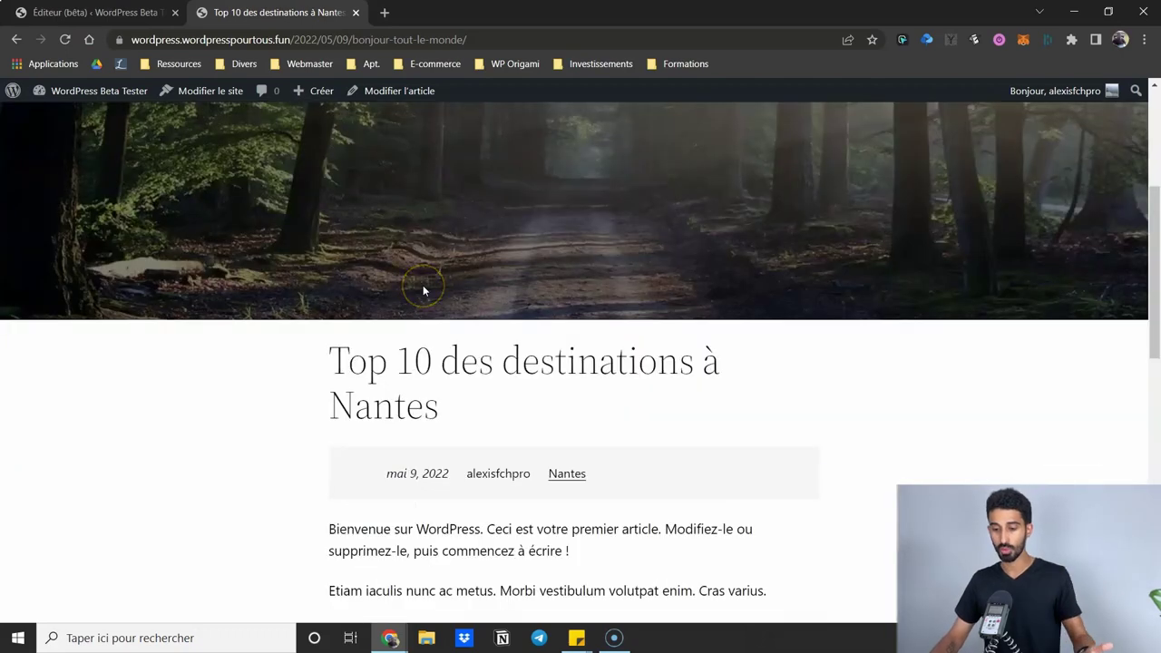
scroll(423, 291, up, 2)
key(ctrl+shift+Tab)
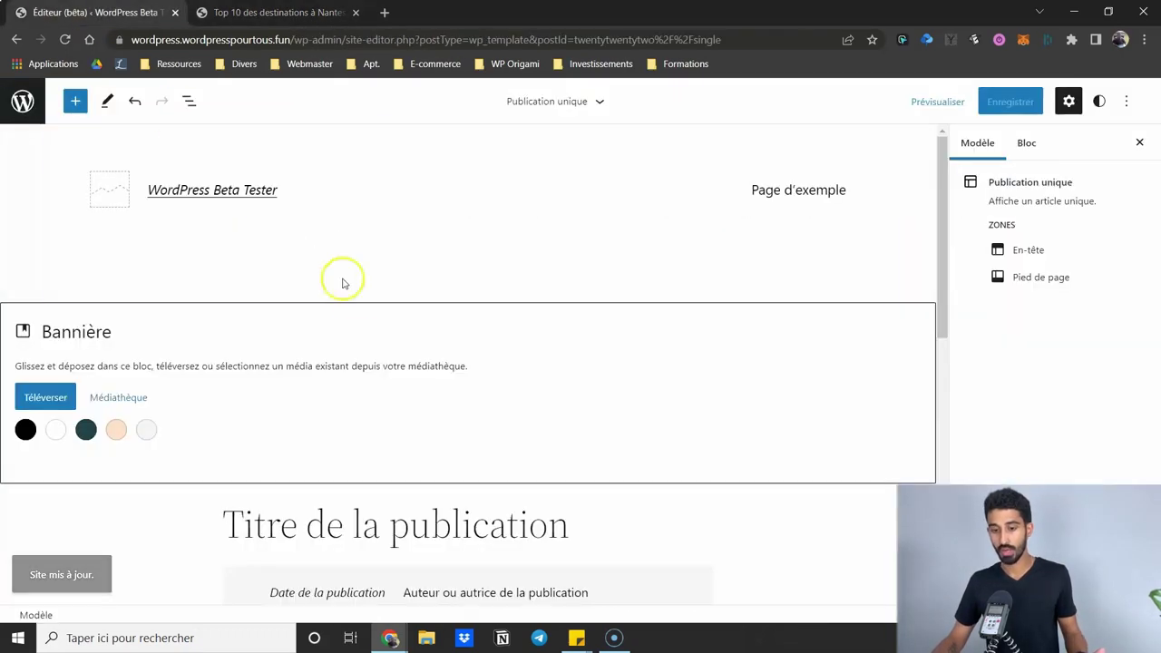
click(254, 325)
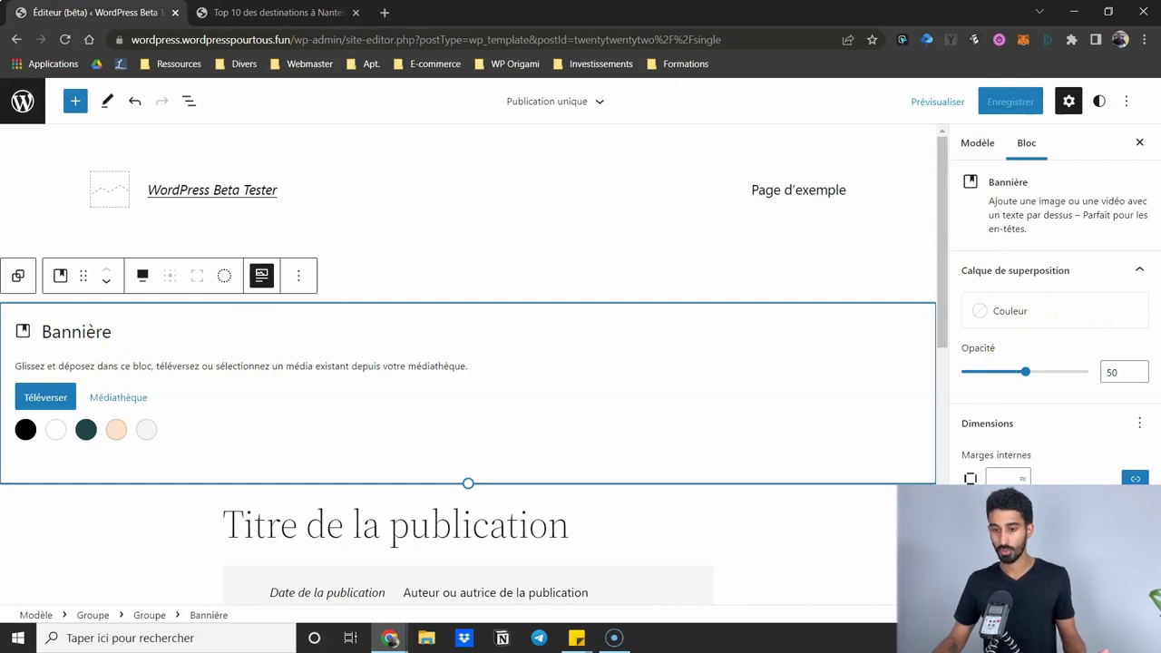
click(338, 16)
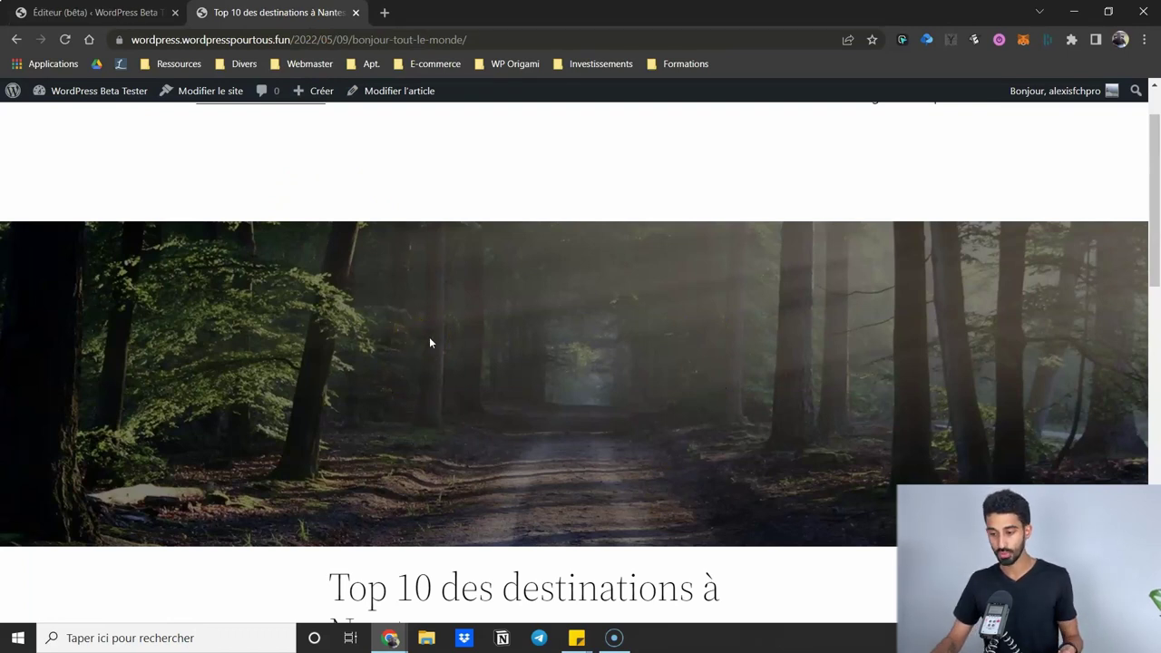
click(158, 14)
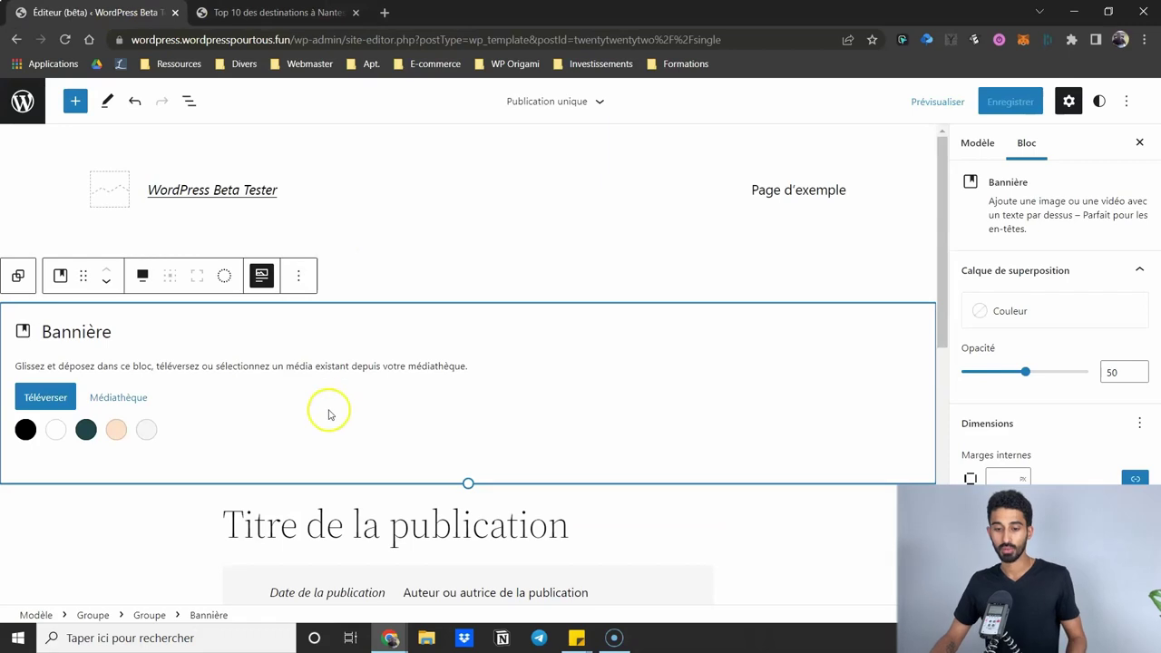
- Set the banner's overlay opacity to 40 and check the banner on the published article
drag(1027, 378, 965, 377)
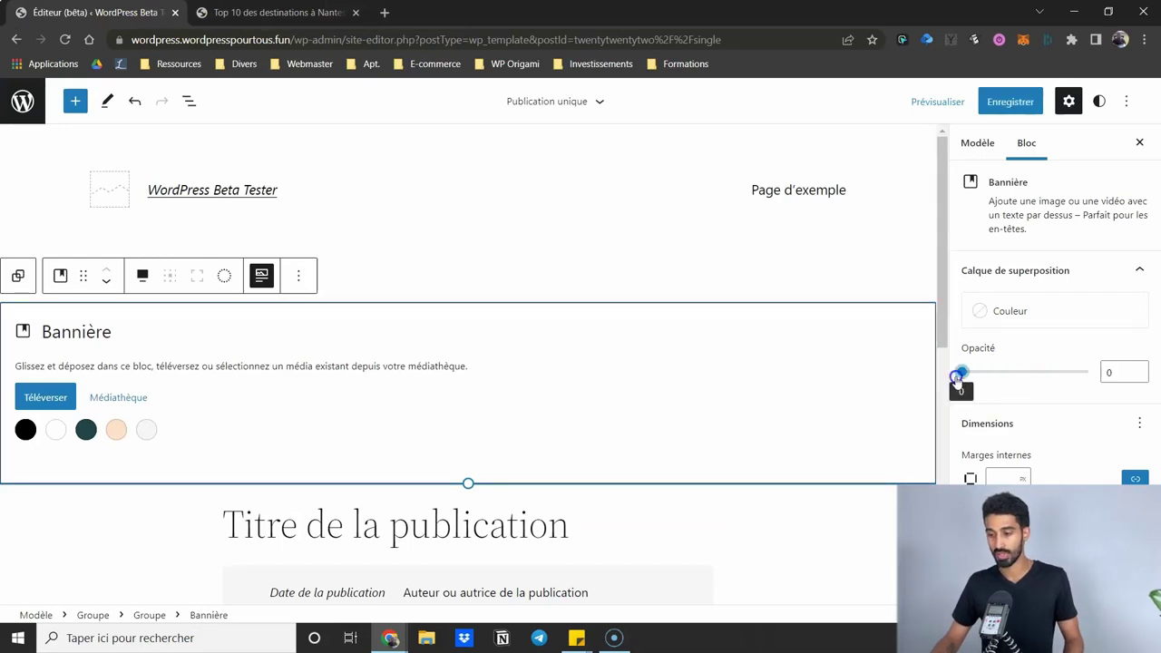
key(ctrl+Tab)
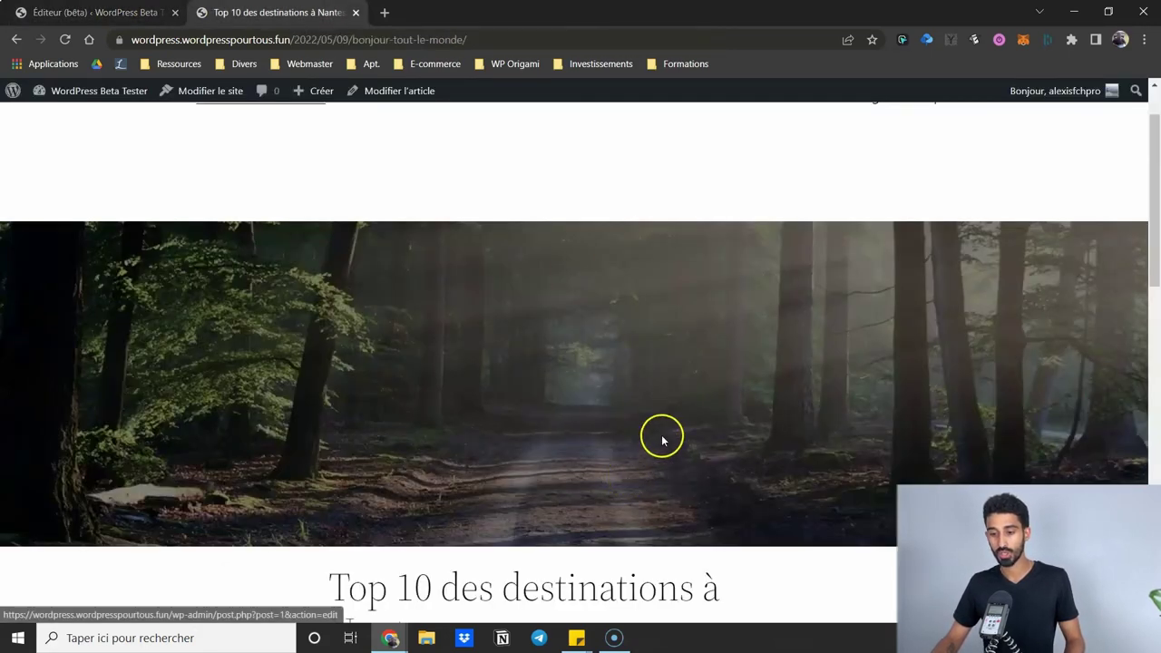
key(ctrl+Tab)
click(1014, 373)
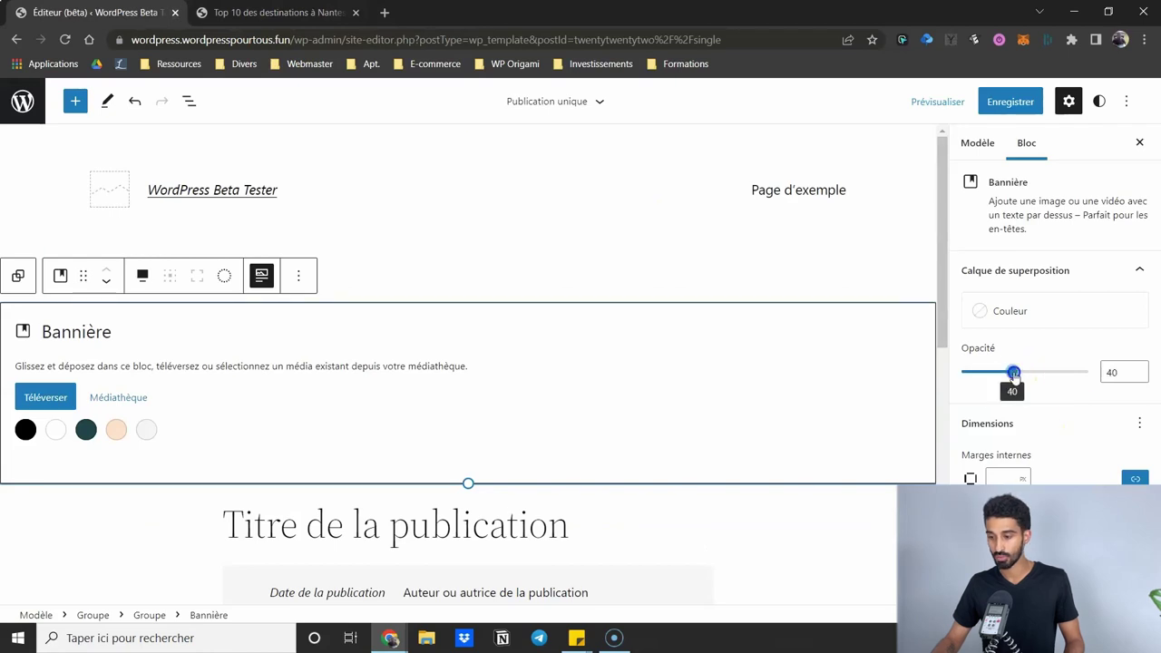
scroll(306, 351, down, 1)
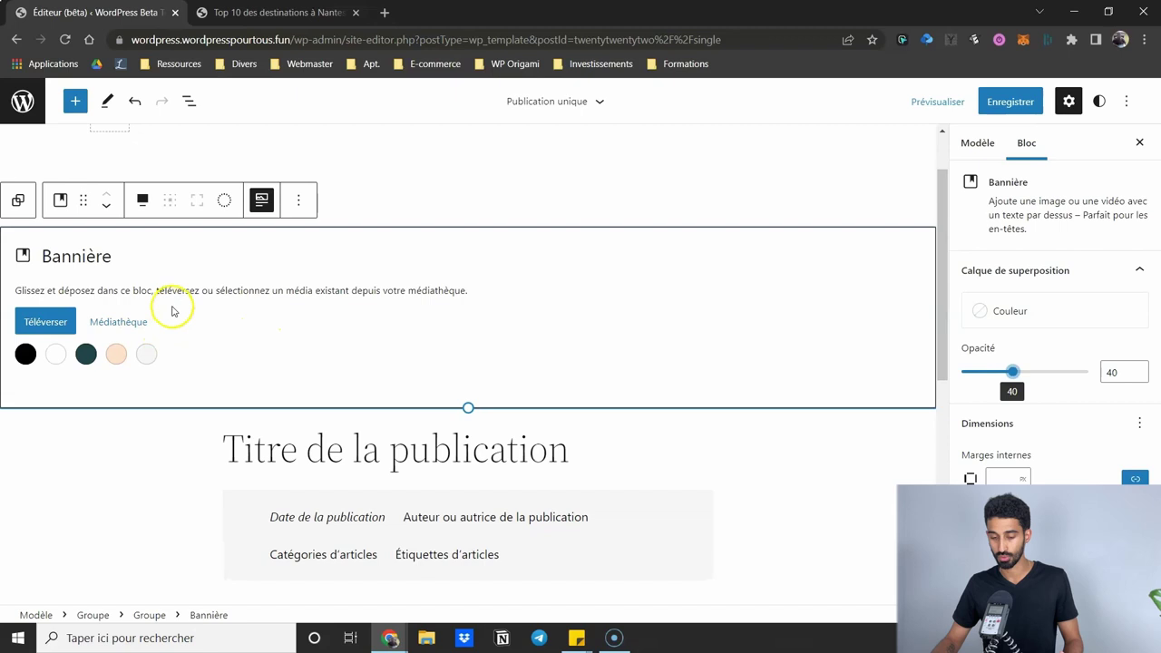
key(ctrl+Tab)
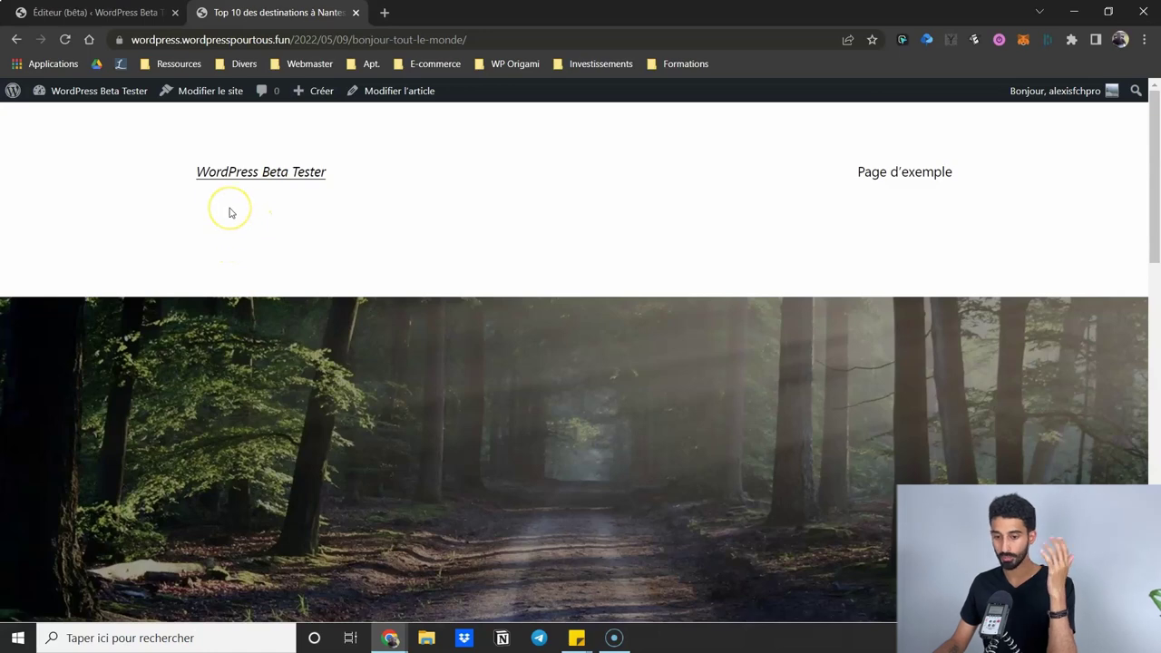
- Examine the published article's header, banner, title and content
scroll(523, 208, down, 8)
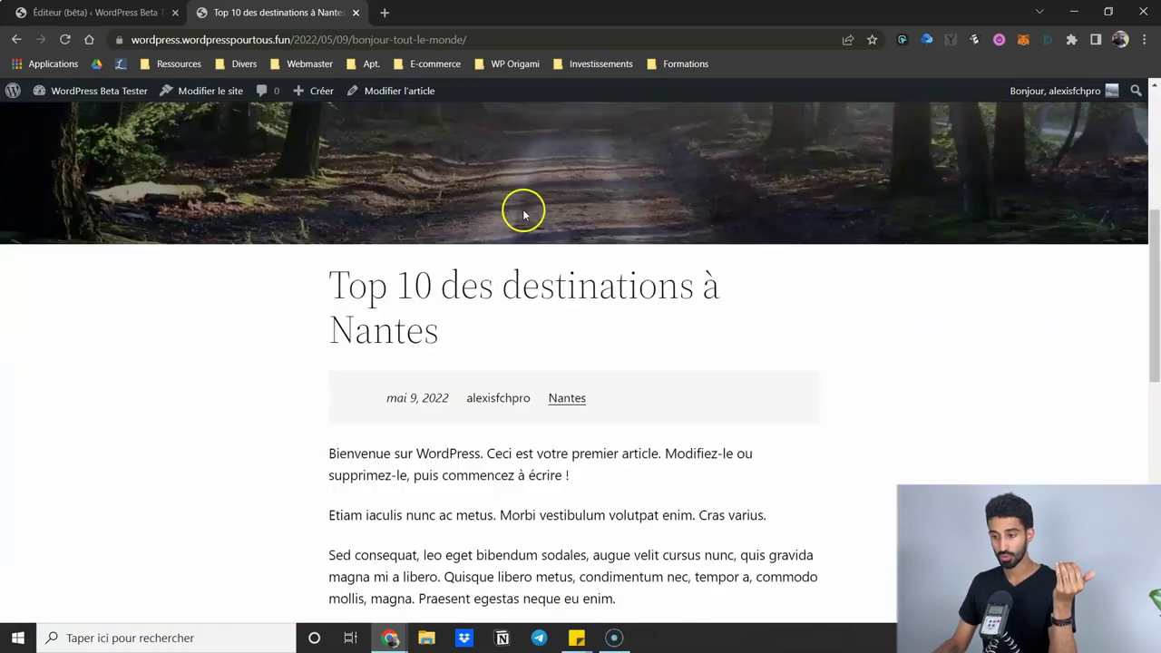
scroll(920, 274, up, 3)
scroll(920, 274, up, 2)
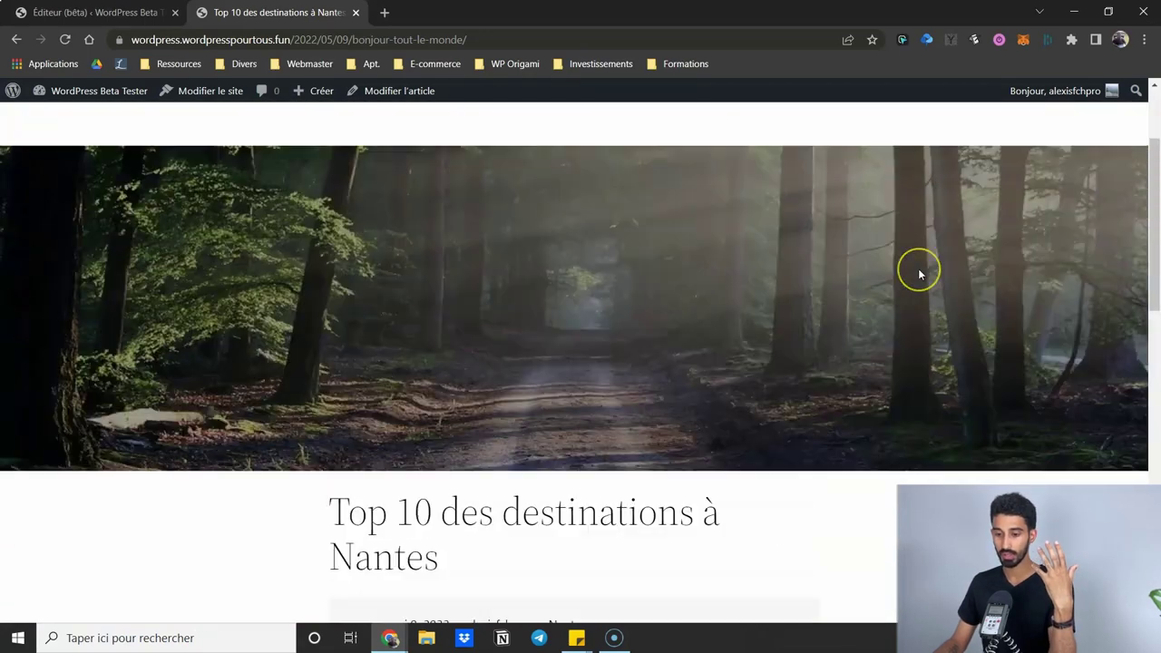
scroll(919, 274, up, 2)
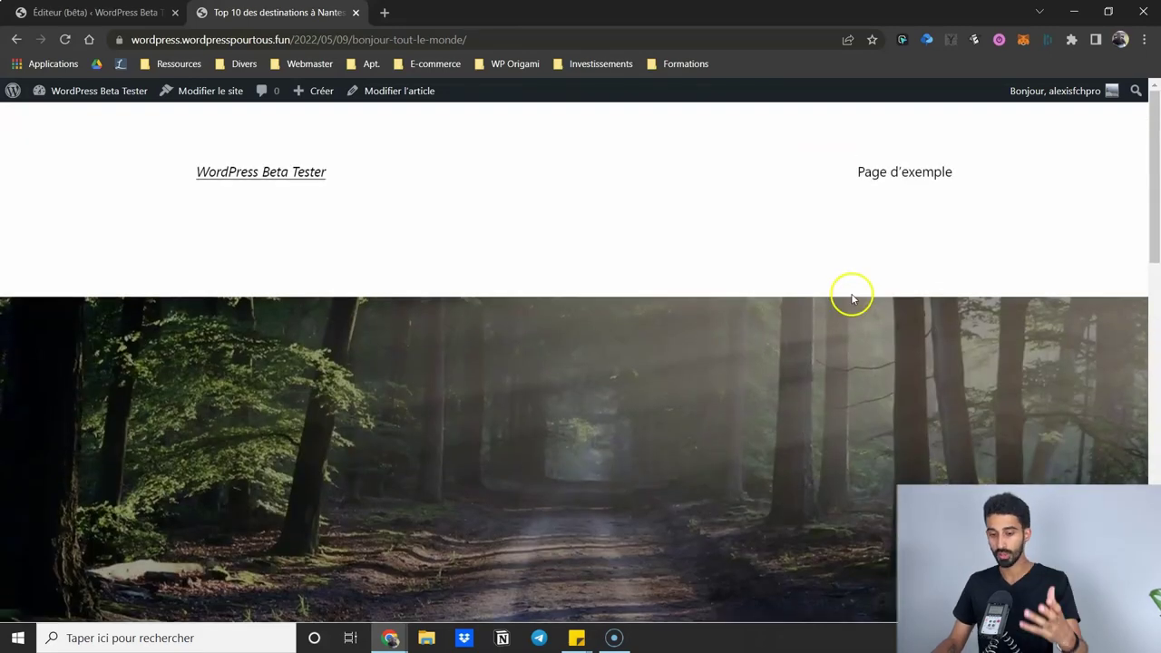
scroll(733, 260, down, 5)
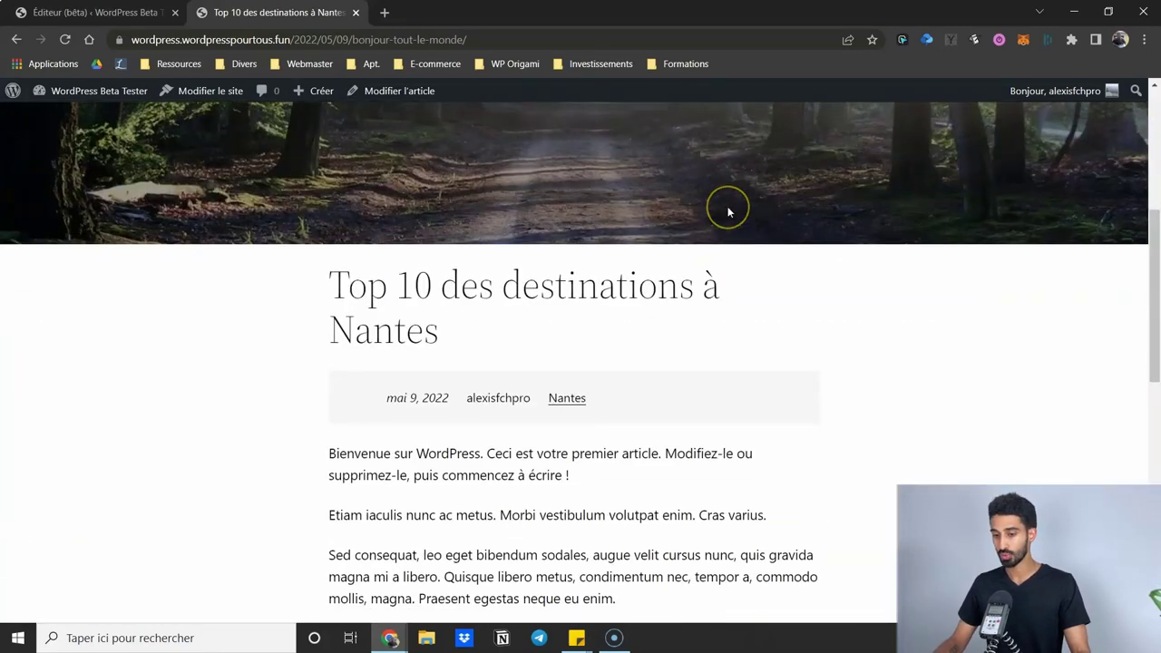
scroll(727, 212, up, 3)
- Return to the site editor and open the 404 template from the list of templates
click(78, 12)
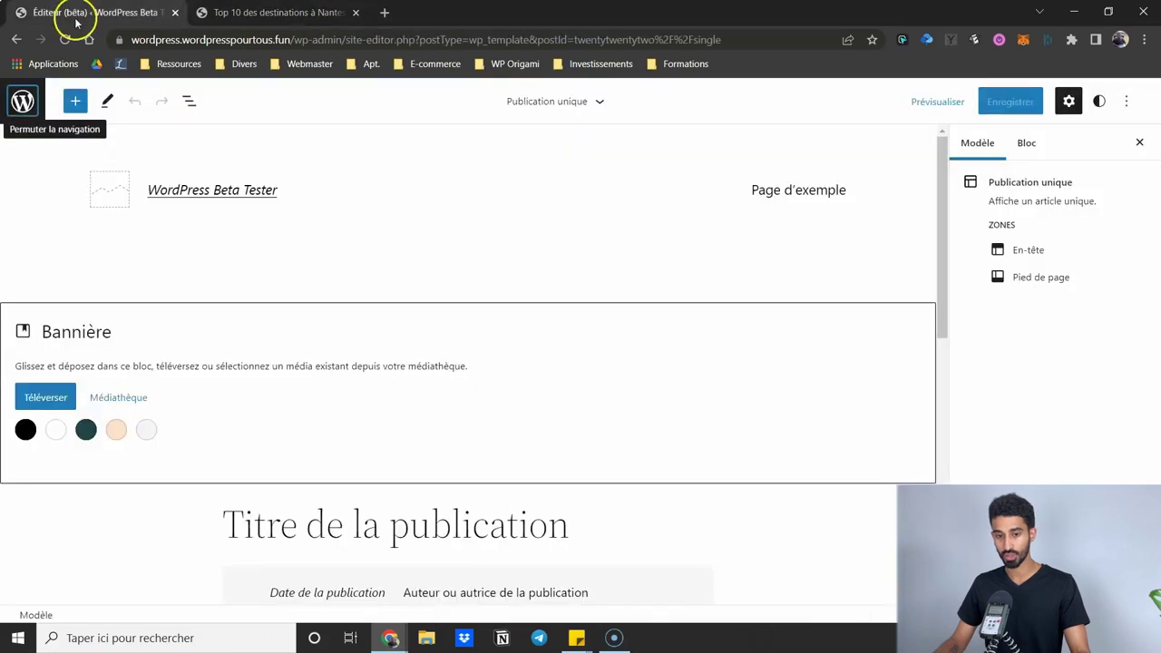
click(22, 102)
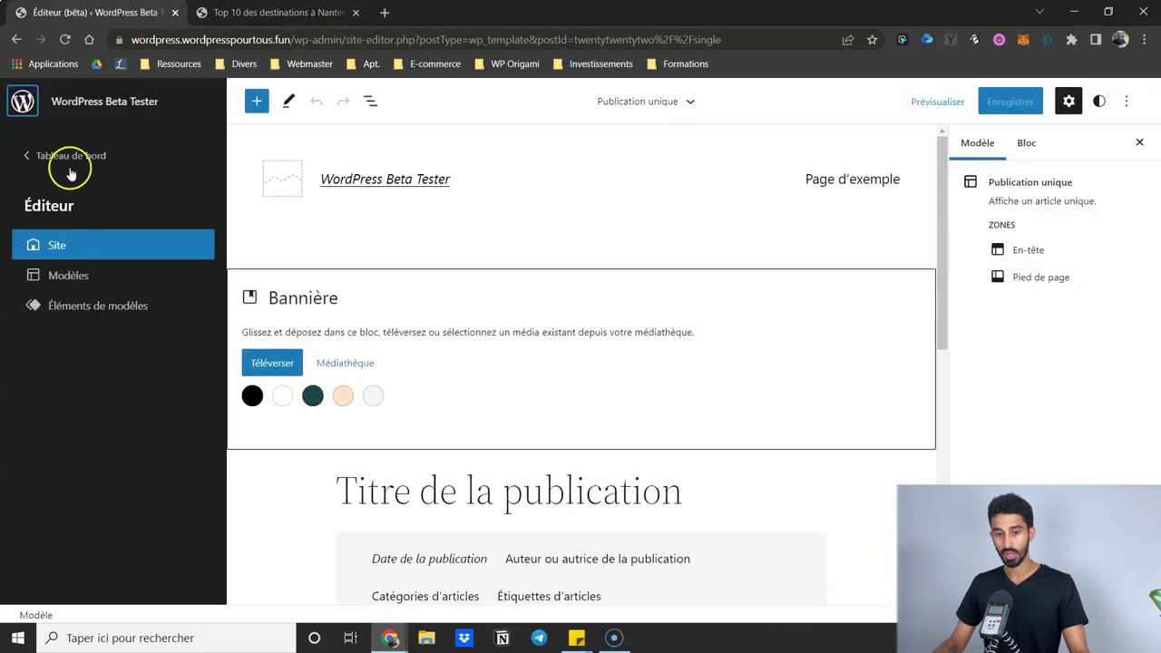
click(77, 279)
scroll(358, 371, down, 2)
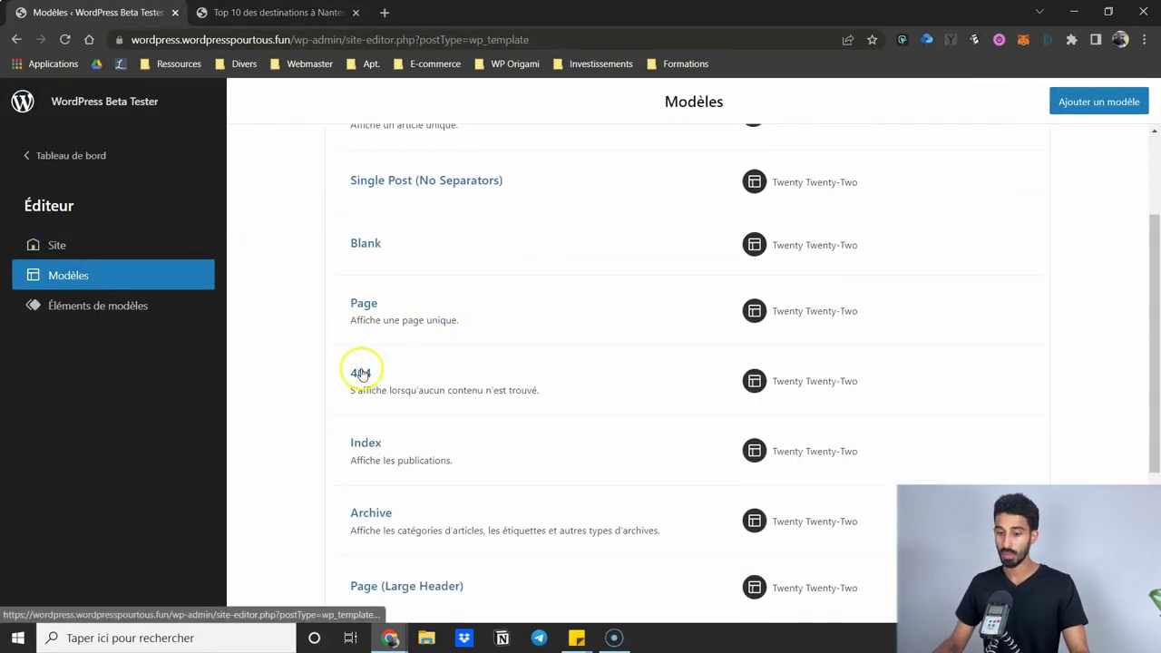
click(361, 377)
scroll(227, 351, down, 3)
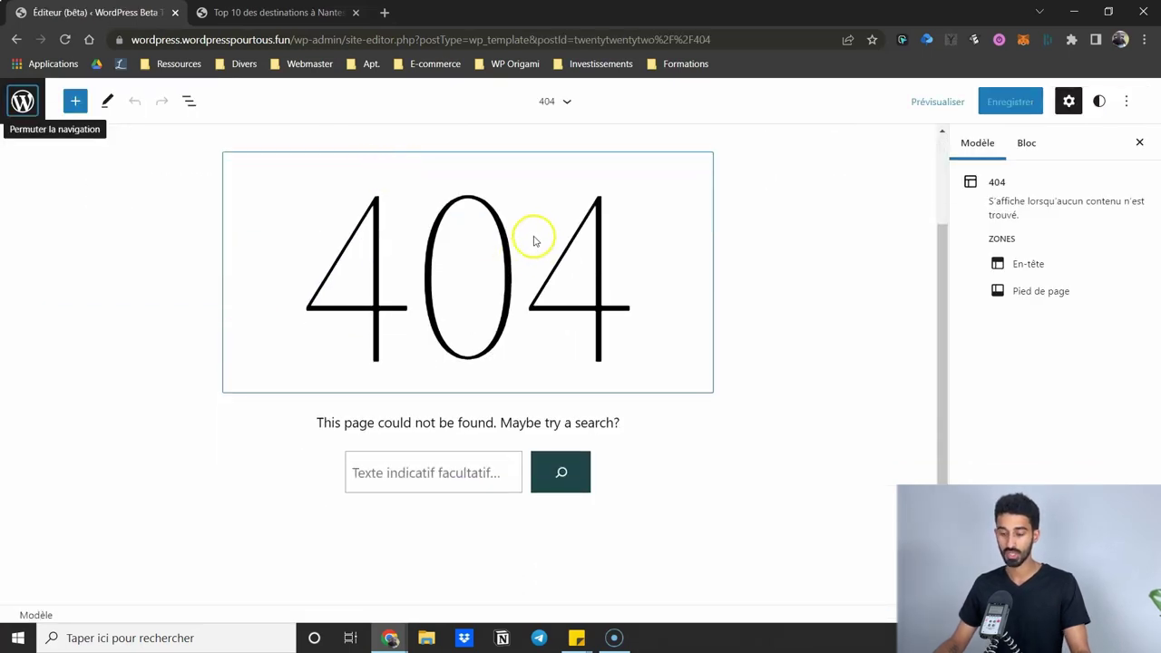
- Change the large 404 heading to 405 and save the template
click(577, 247)
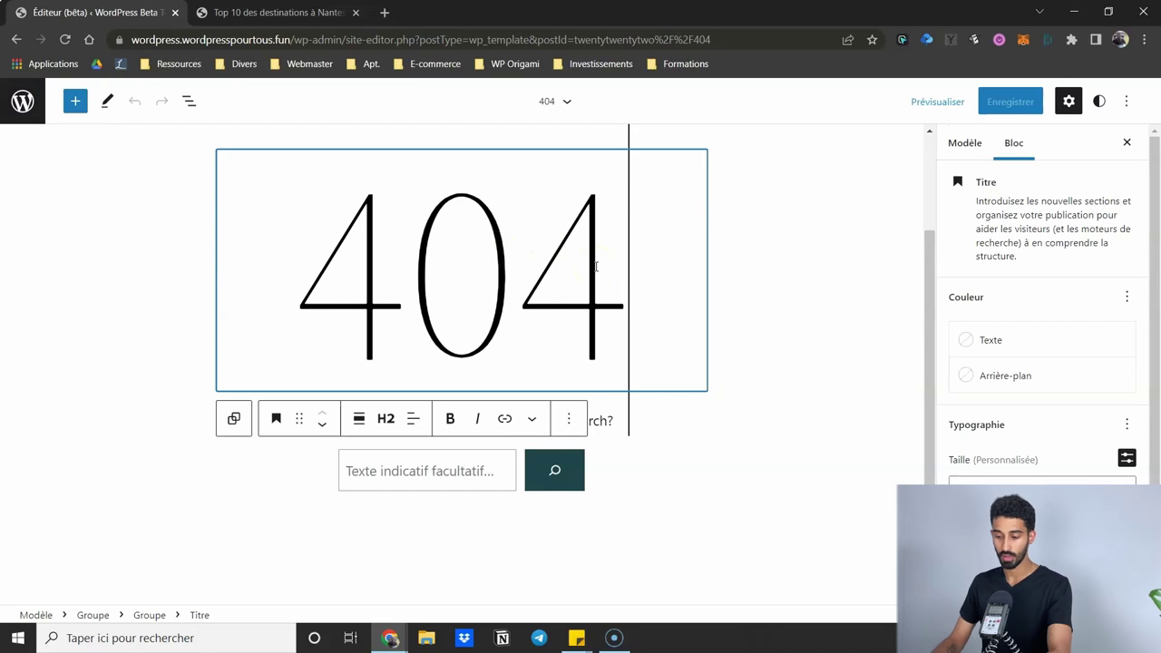
key(BackSpace)
text(5)
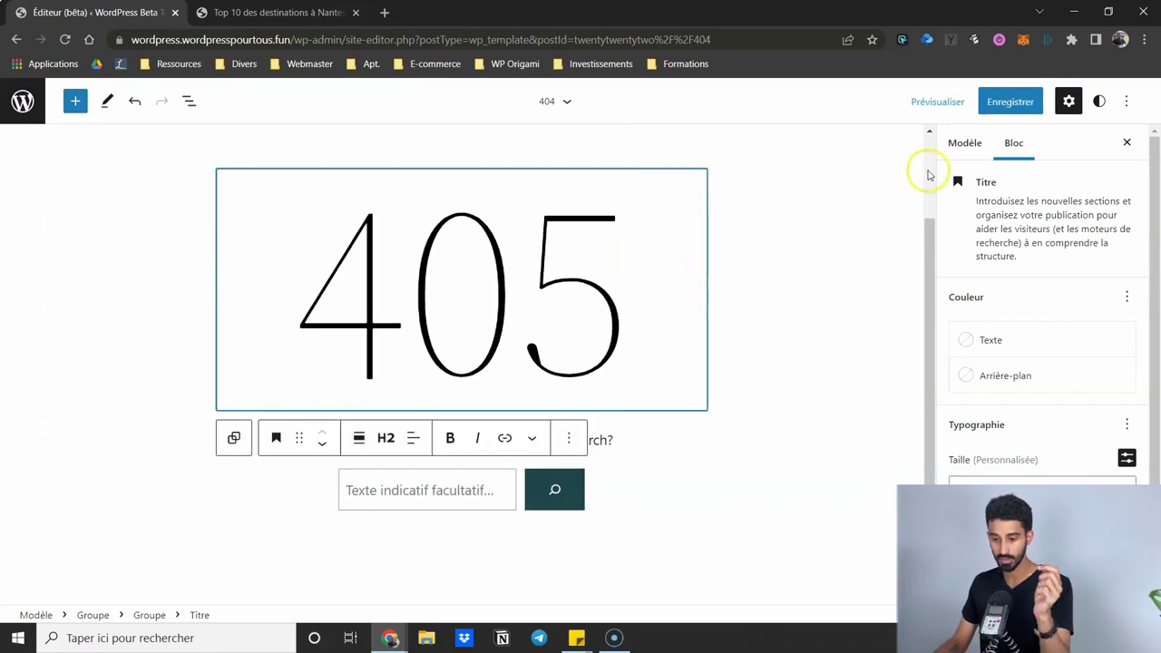
click(1010, 103)
click(995, 102)
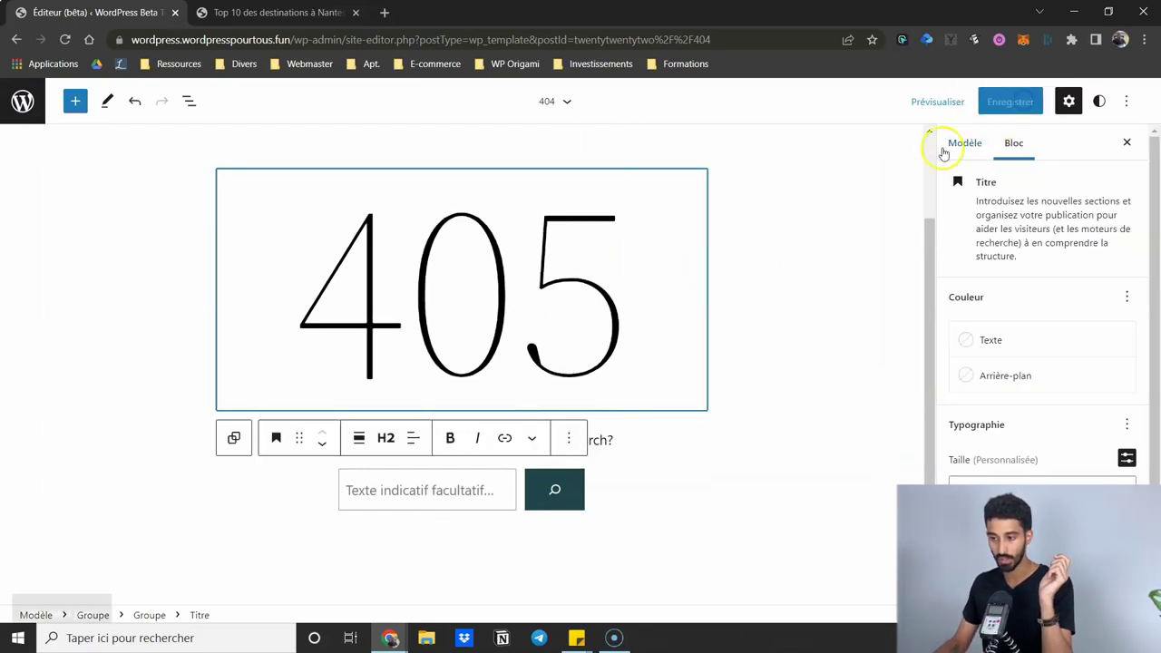
- Load the nonexistent address /nimportequoi on the published site and check the error page's heading and layout
click(272, 13)
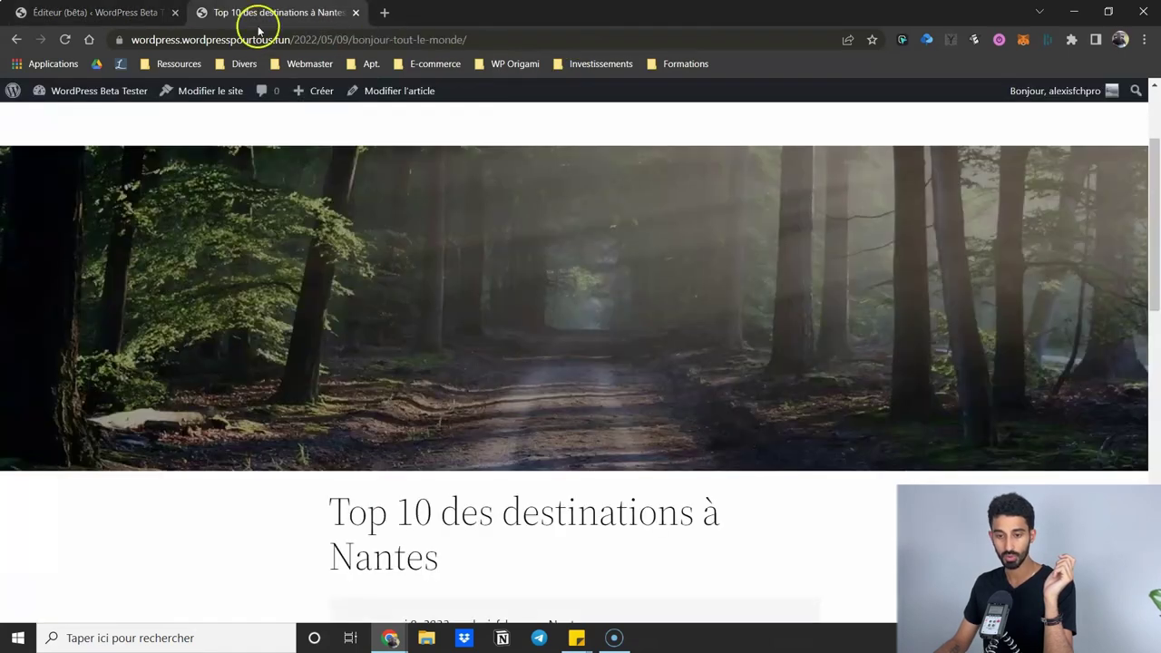
drag(294, 44, 617, 56)
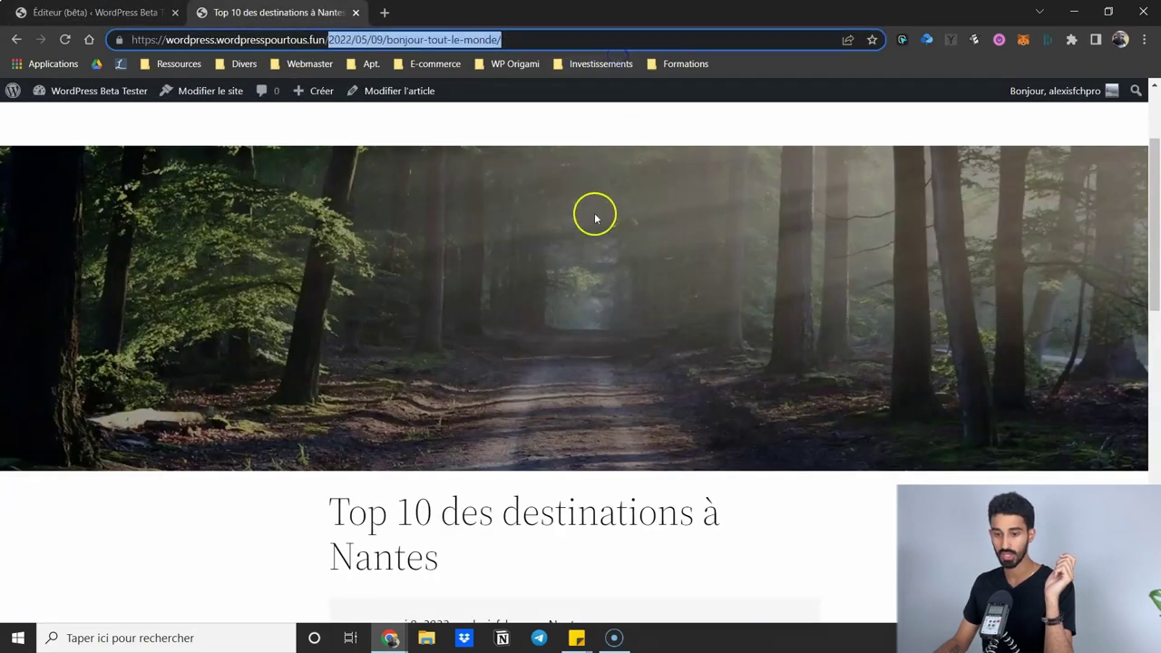
text(nimp)
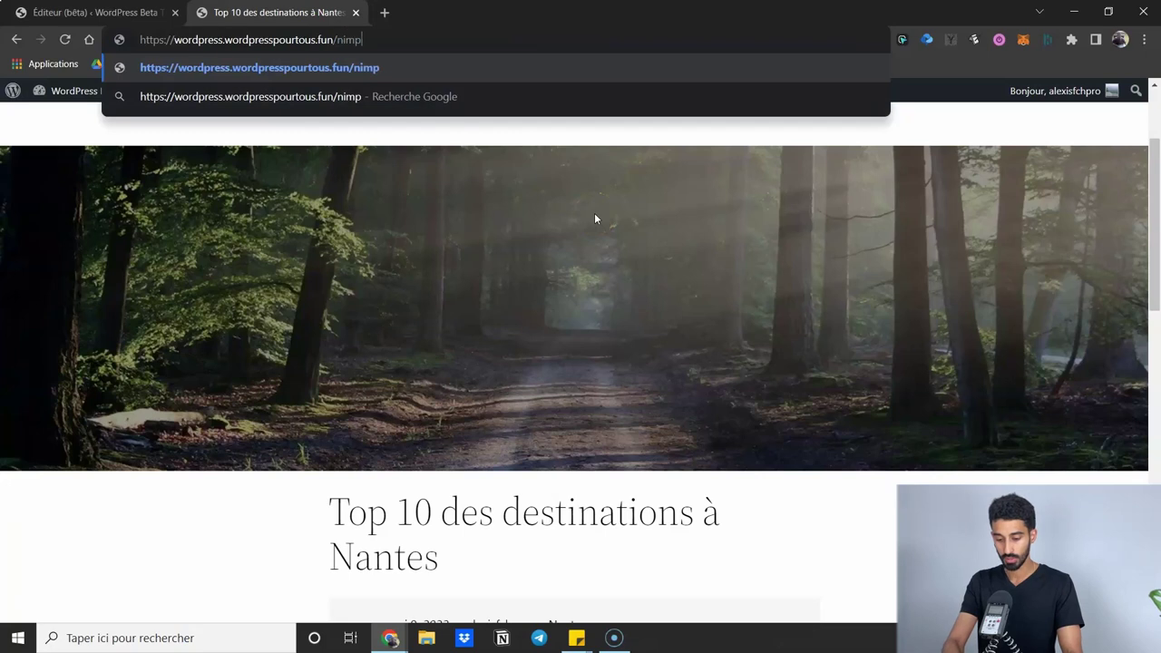
text(ortequoi)
key(Return)
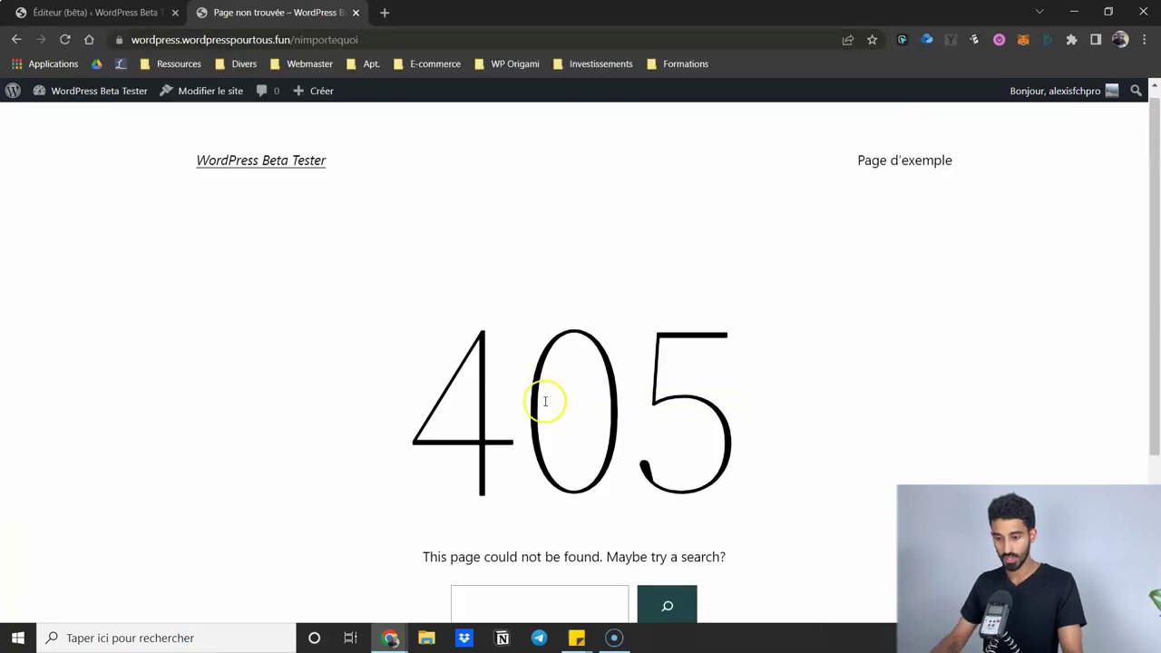
scroll(562, 408, down, 3)
scroll(577, 427, up, 3)
- Return to the site editor and review the full list of the theme's templates
click(73, 12)
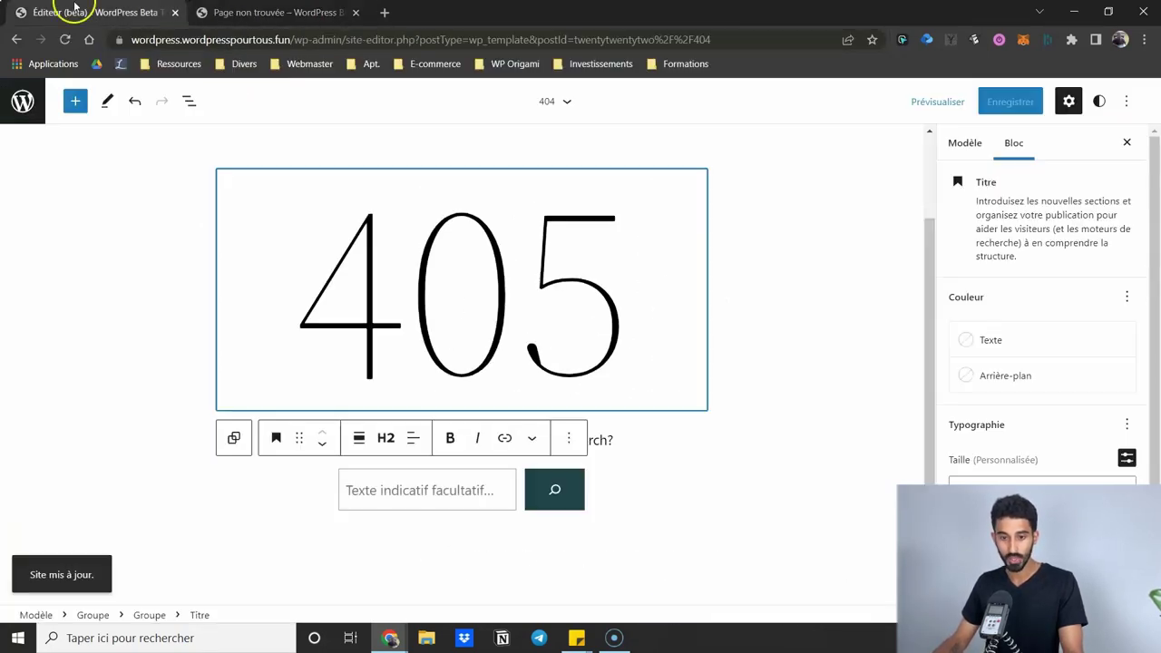
click(18, 102)
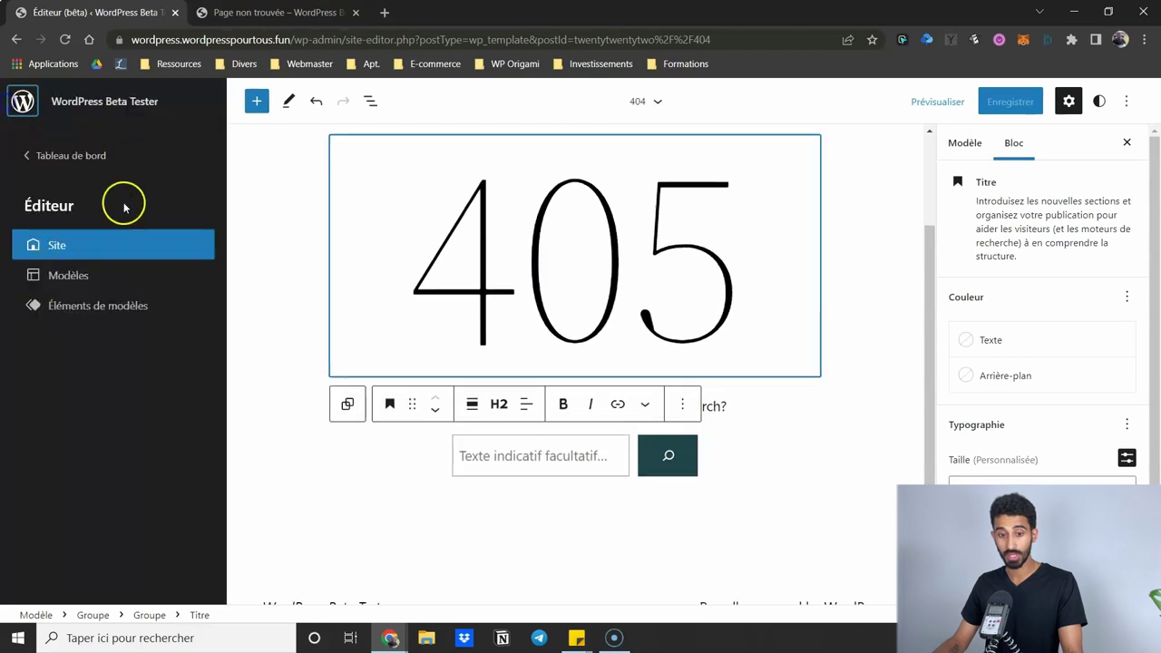
click(78, 276)
scroll(386, 343, down, 2)
scroll(372, 327, down, 3)
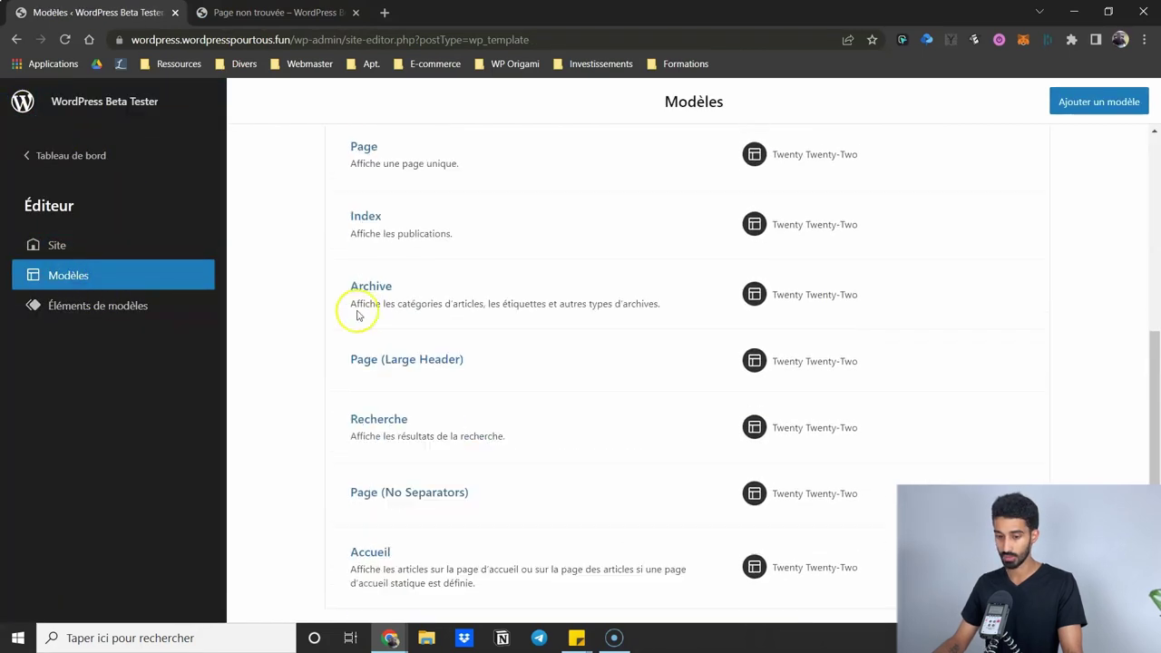
scroll(397, 386, up, 5)
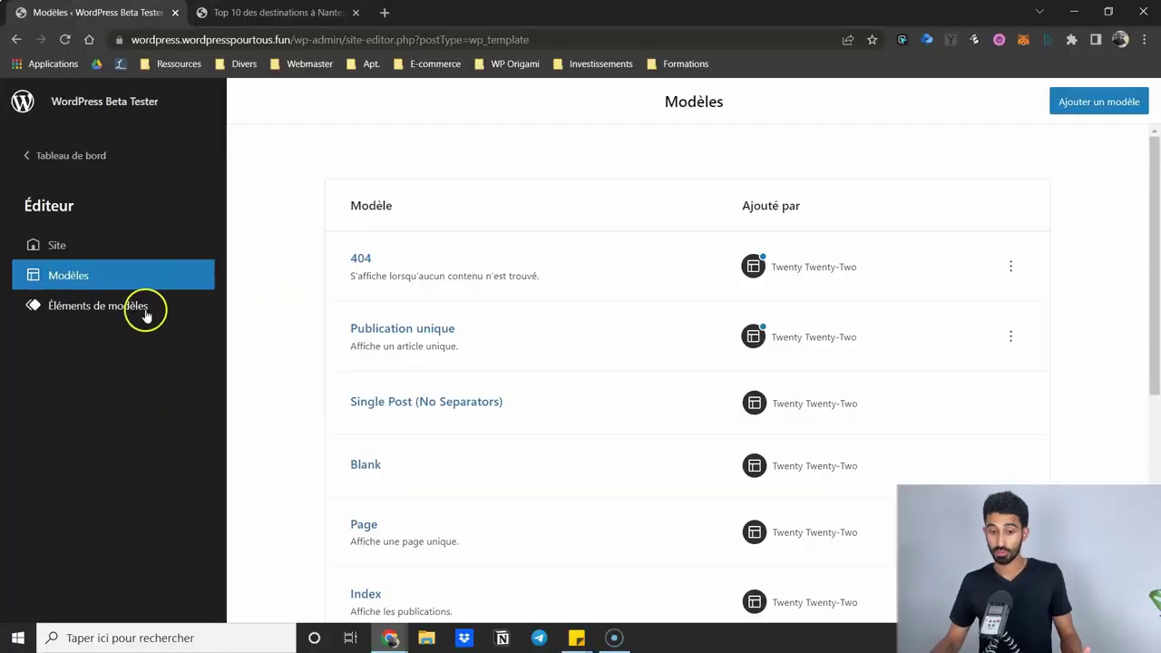
- Compare the list of template parts (Éléments de modèles) with the list of templates (Modèles)
click(78, 309)
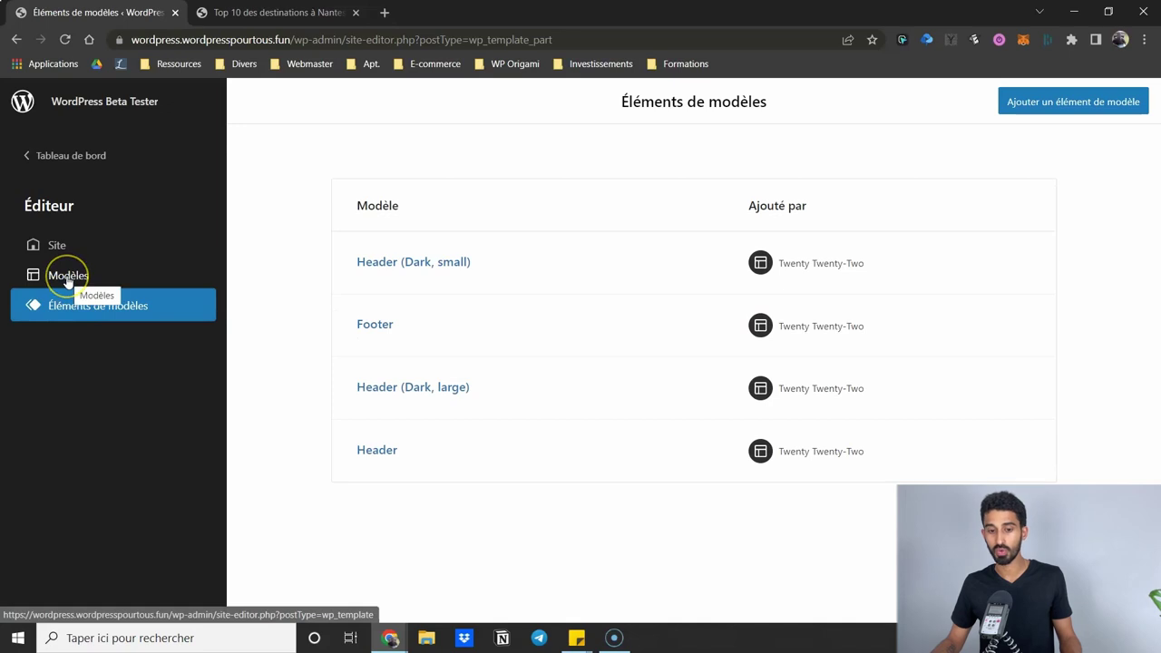
click(65, 277)
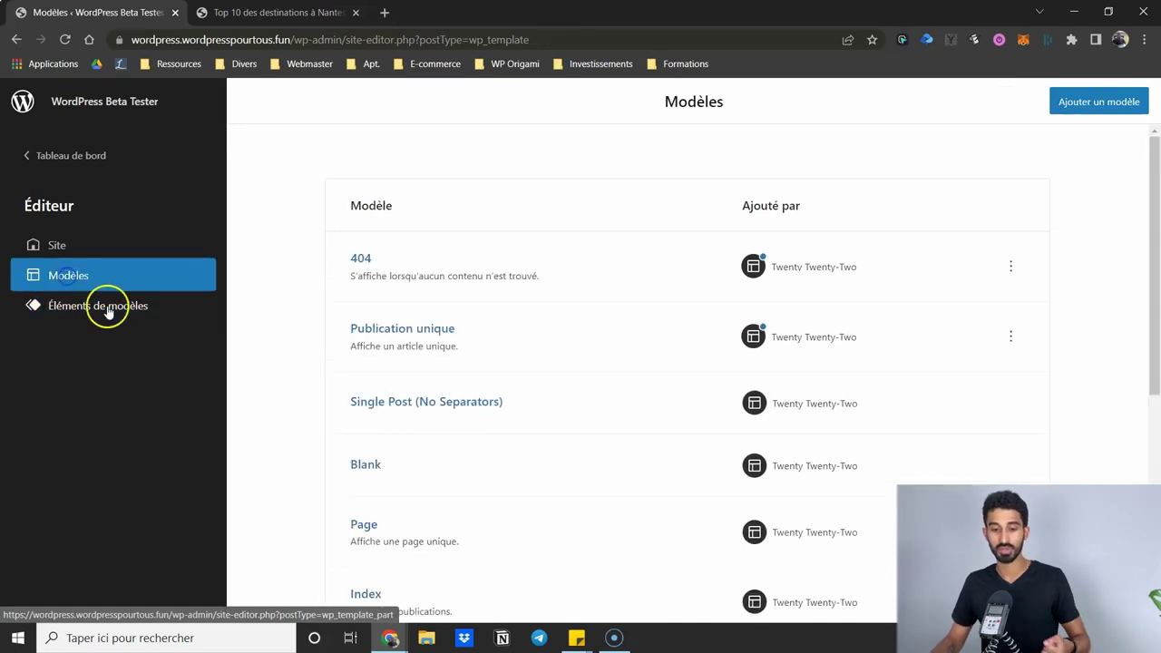
click(97, 316)
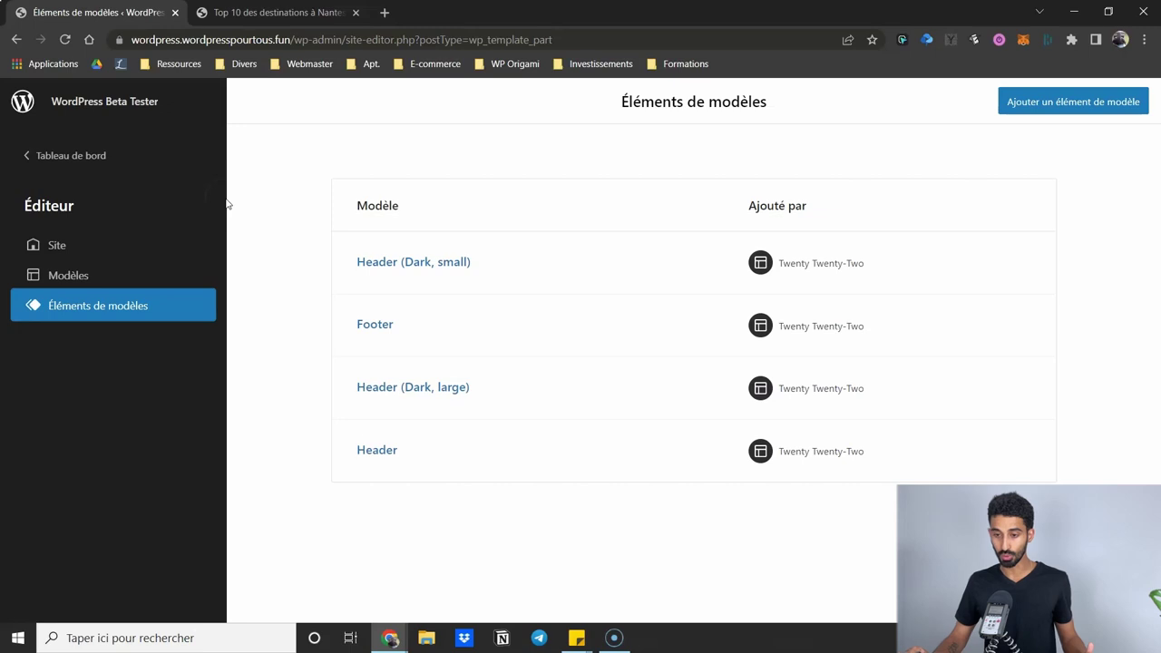
- Activate the installed Tove theme and display its template parts in the site editor
click(52, 154)
mouse_move(68, 321)
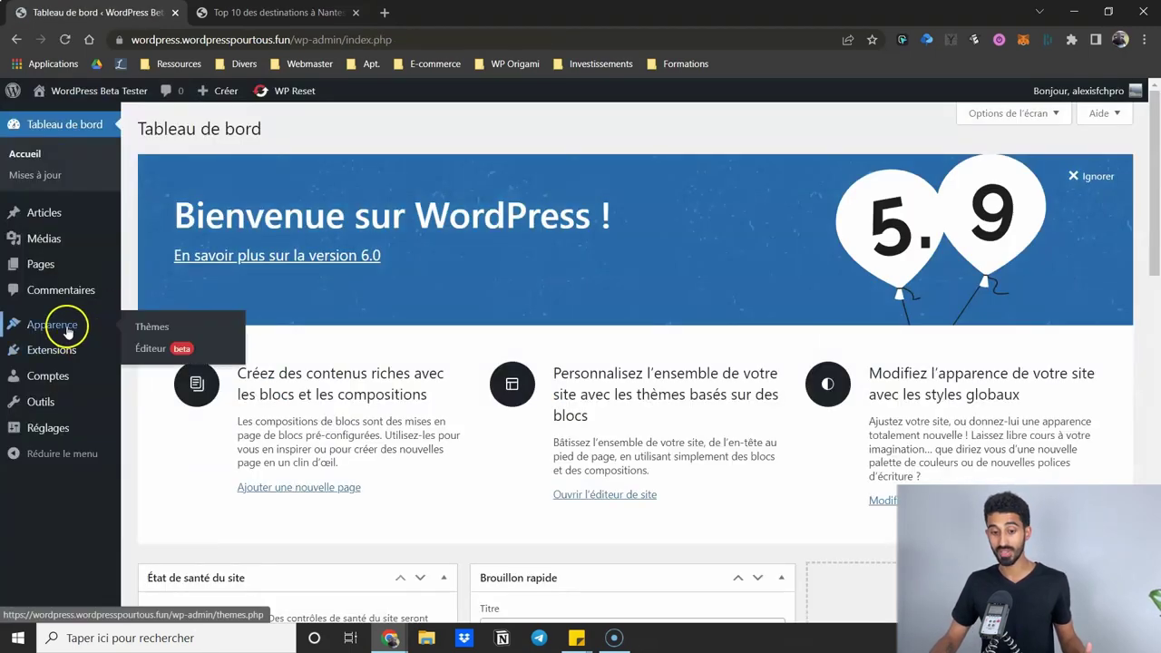
click(152, 328)
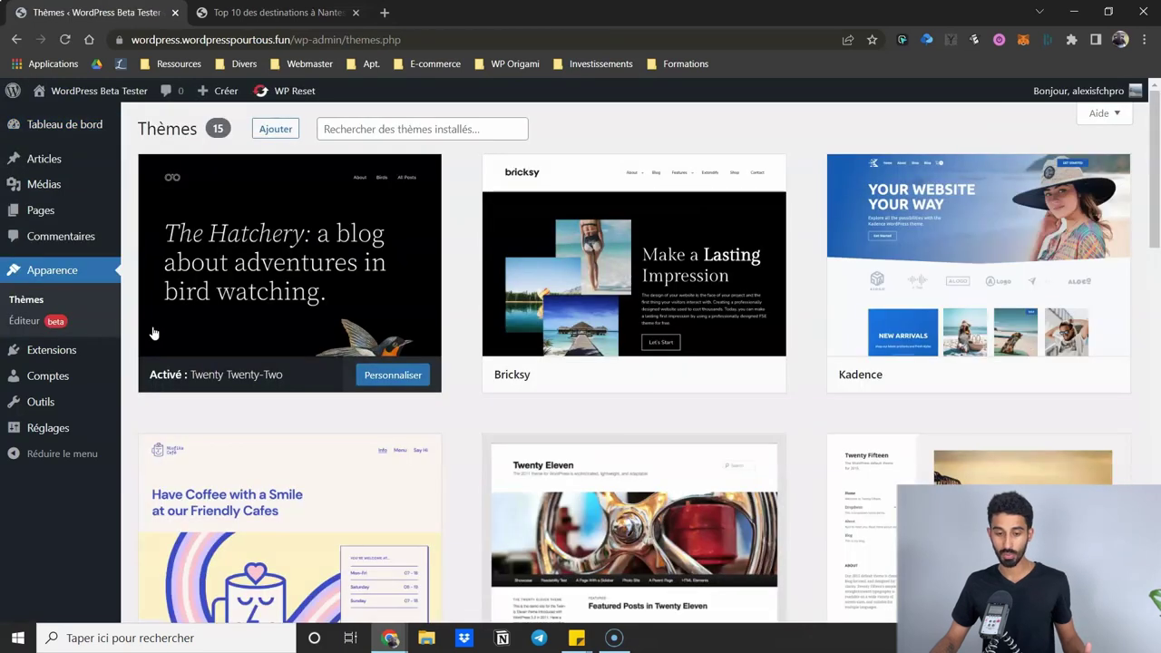
mouse_move(163, 259)
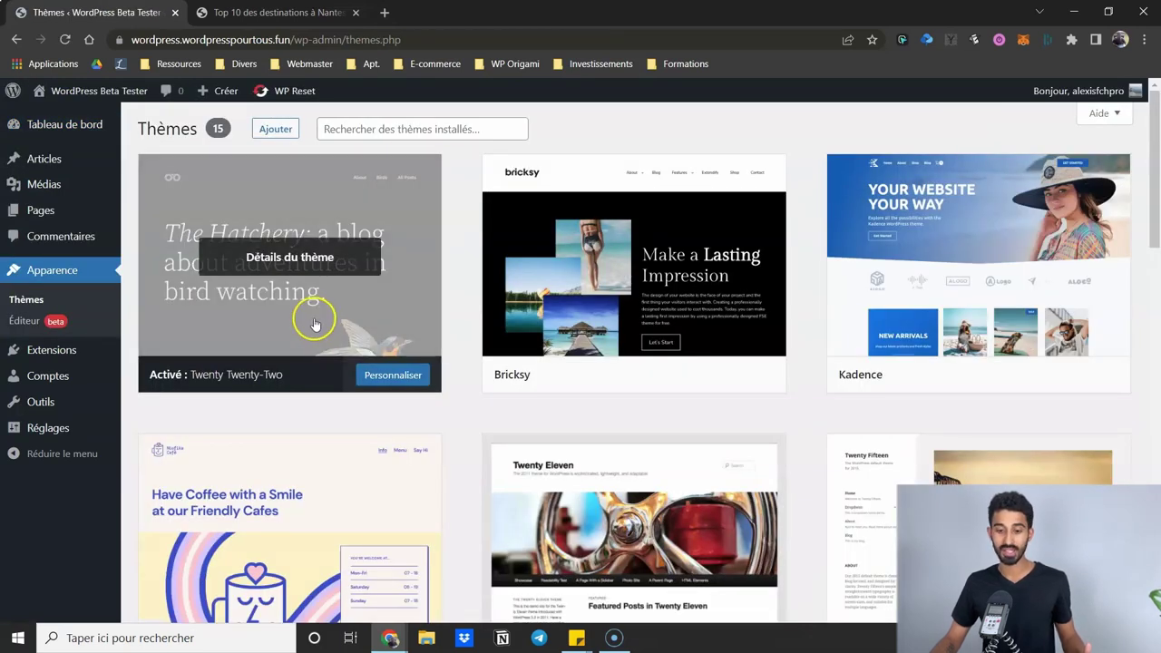
scroll(451, 193, down, 1)
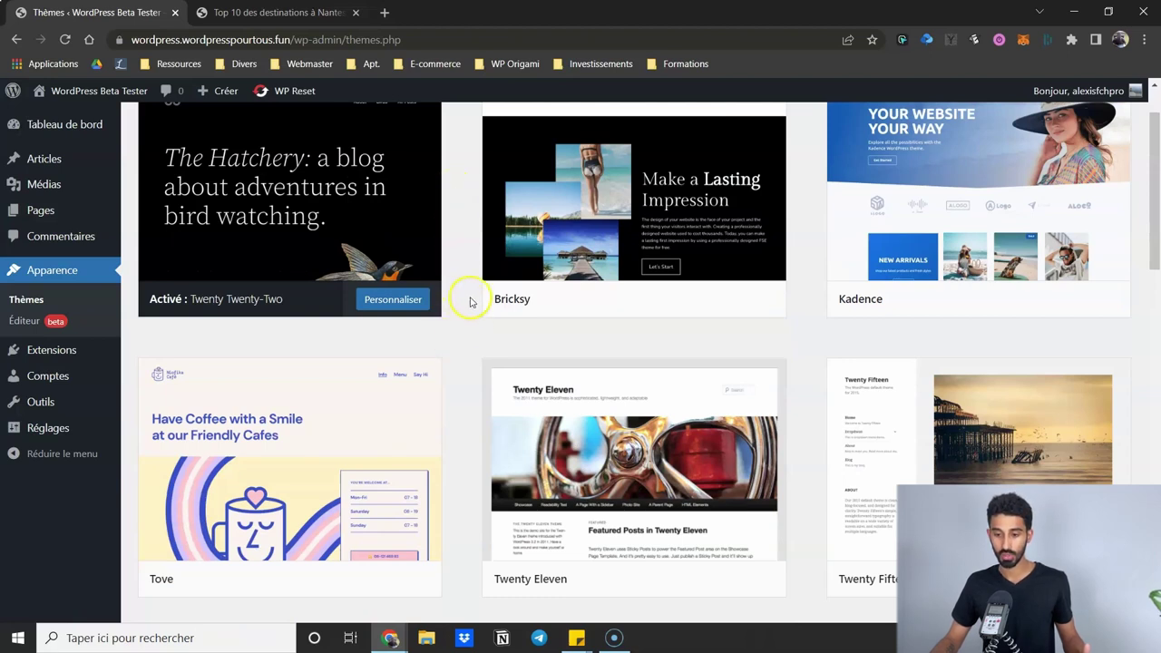
scroll(461, 286, up, 1)
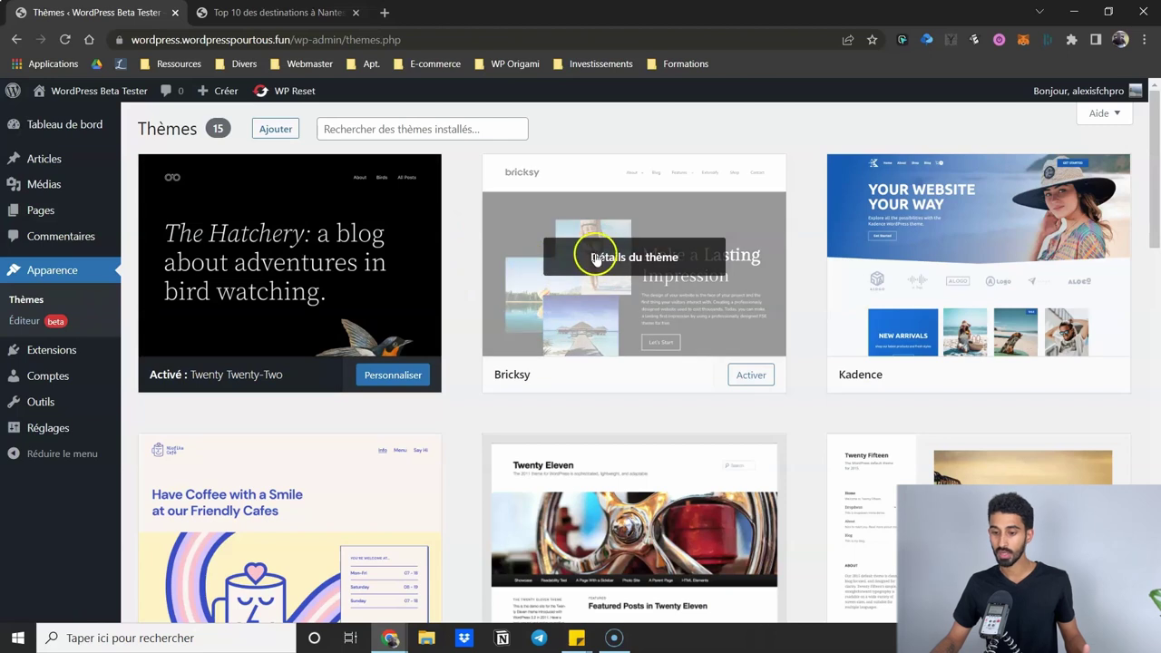
scroll(596, 259, down, 2)
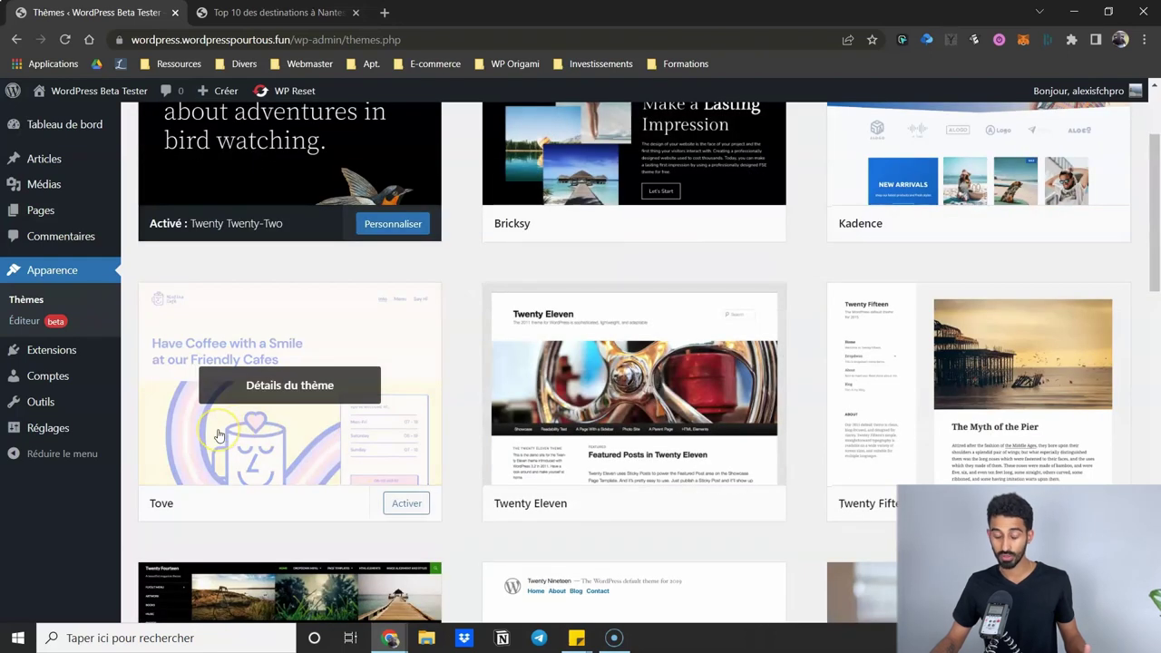
click(405, 503)
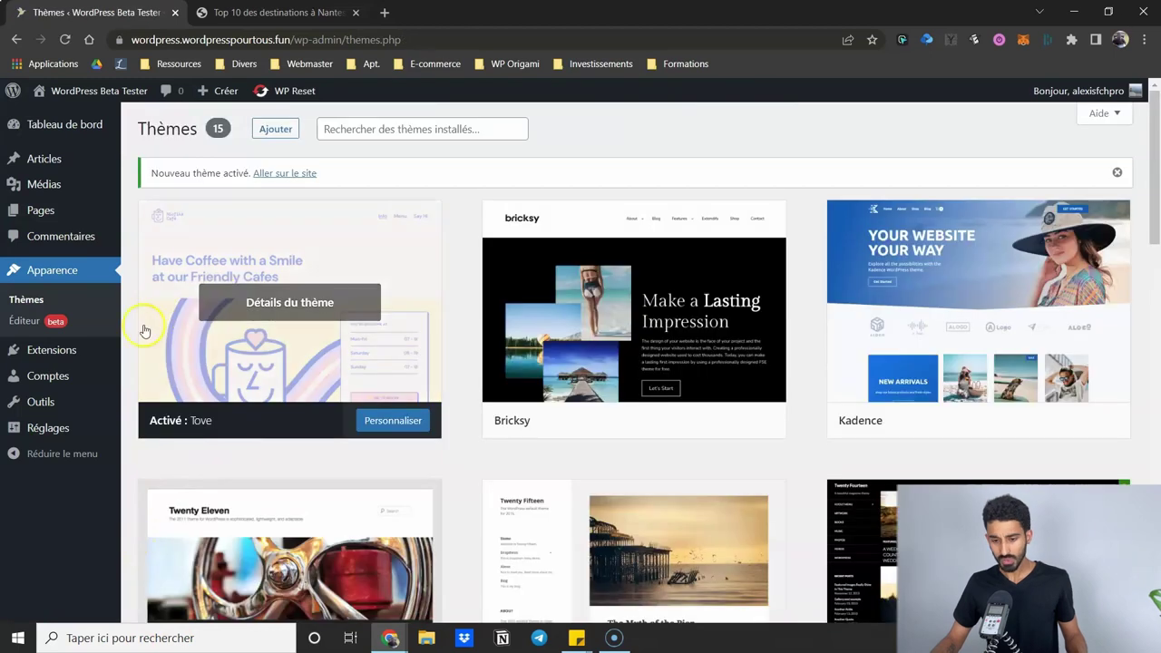
click(40, 324)
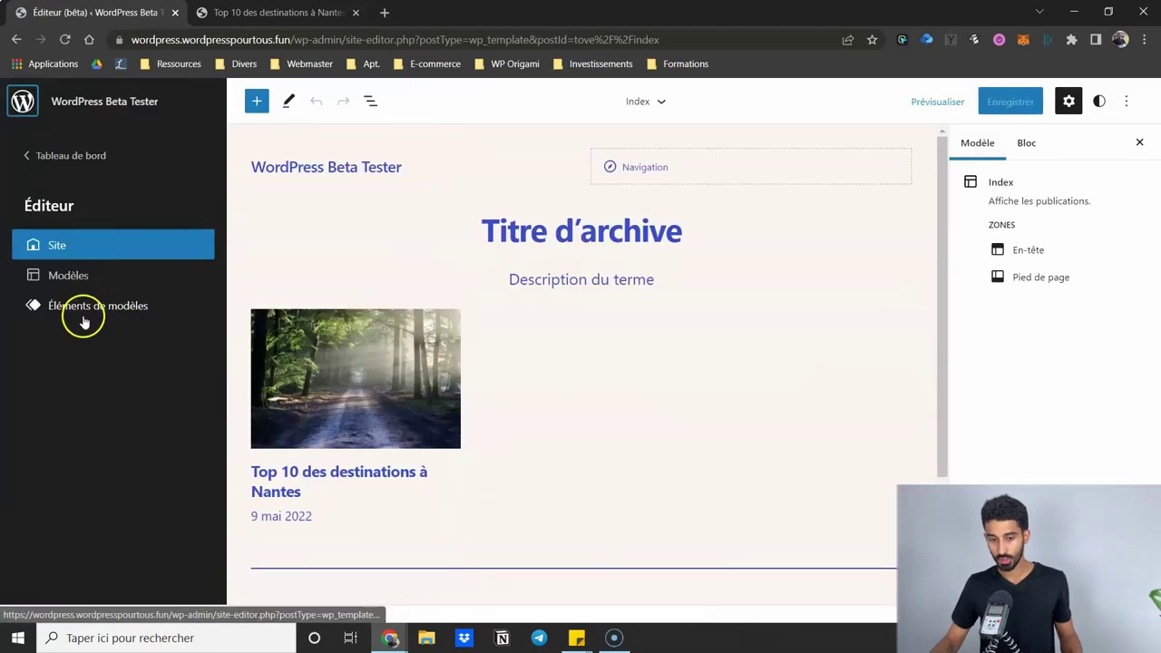
click(84, 312)
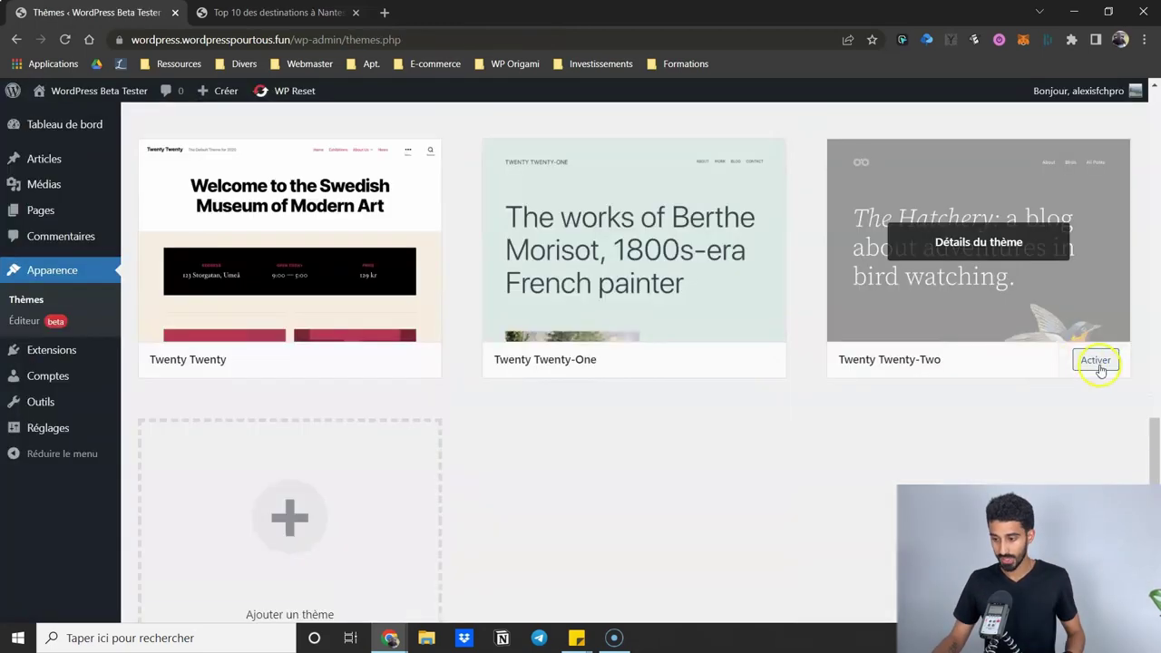
- Reactivate the Twenty Twenty-Two theme and open its Header template part in the site editor
click(1097, 362)
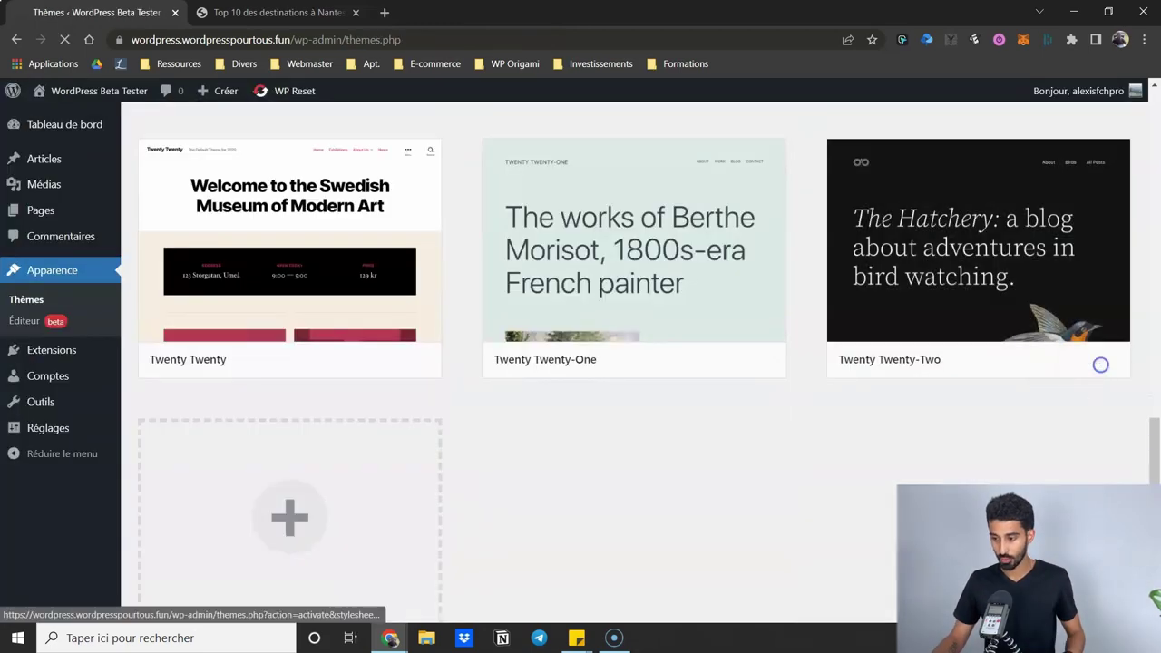
click(25, 323)
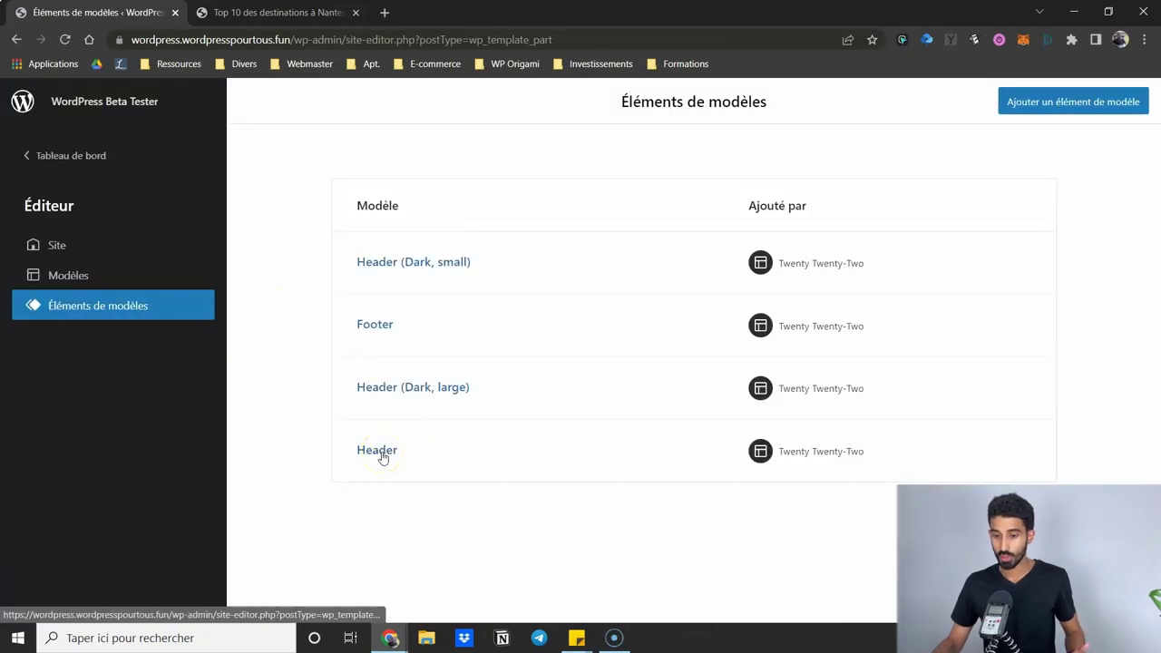
click(377, 451)
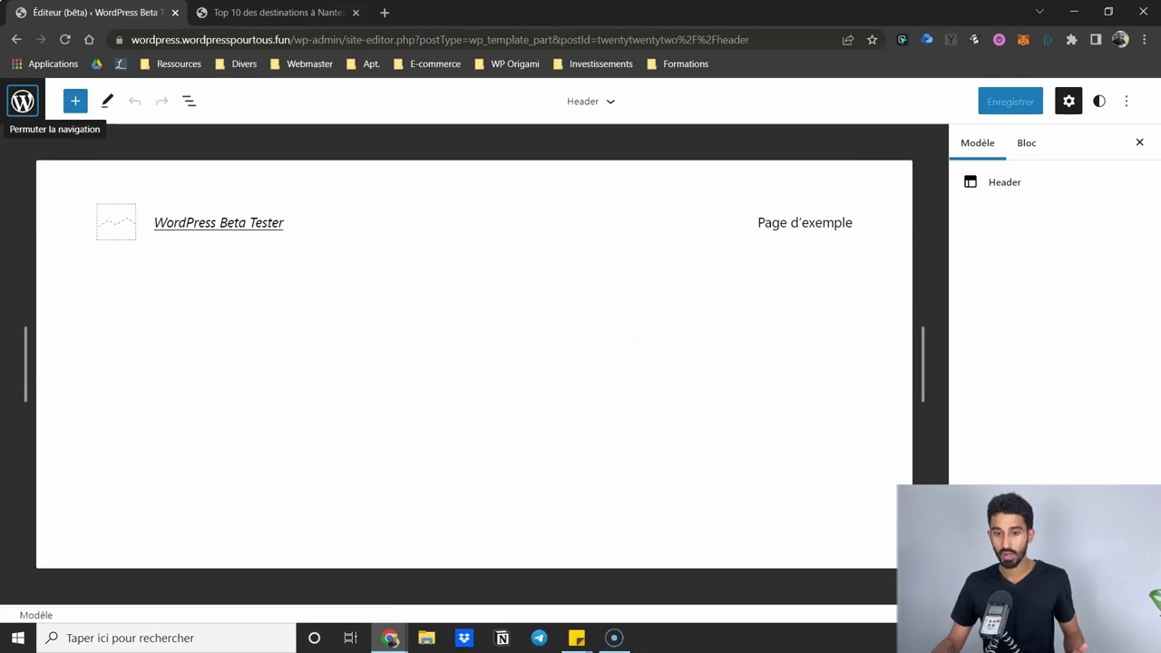
- Check the header on the published article and return to the Header template part
key(ctrl+Tab)
scroll(447, 261, up, 2)
scroll(402, 260, down, 5)
scroll(332, 233, up, 5)
key(ctrl+Tab)
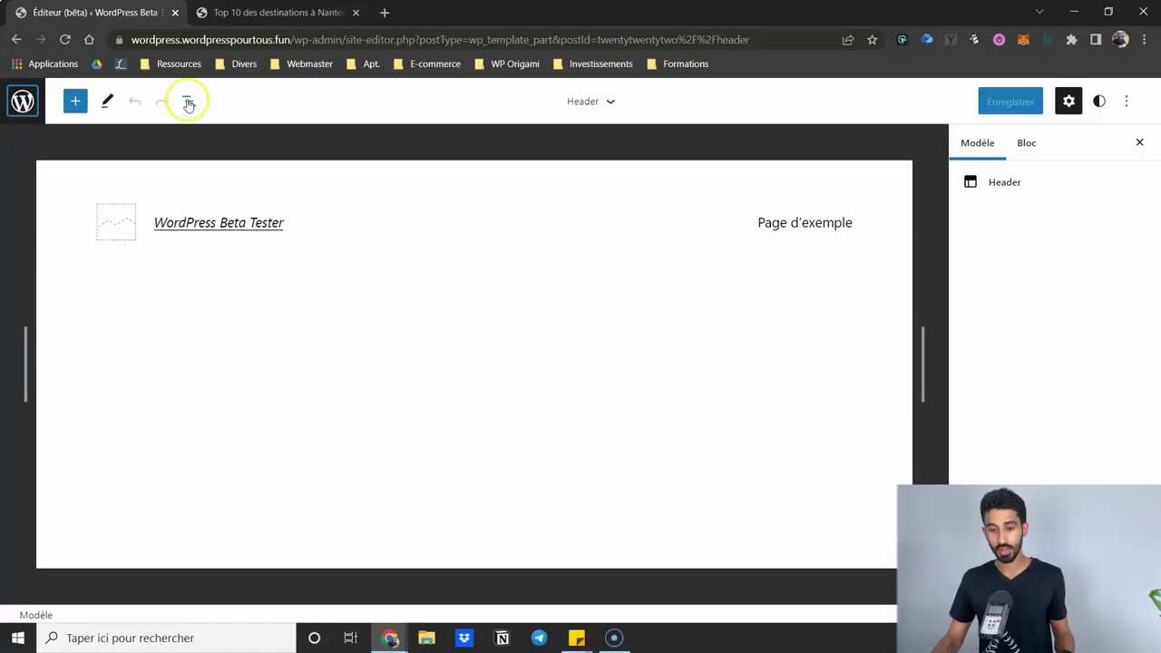
- Expand the Header template part's block structure in the list view down to the Liste des pages block
click(189, 101)
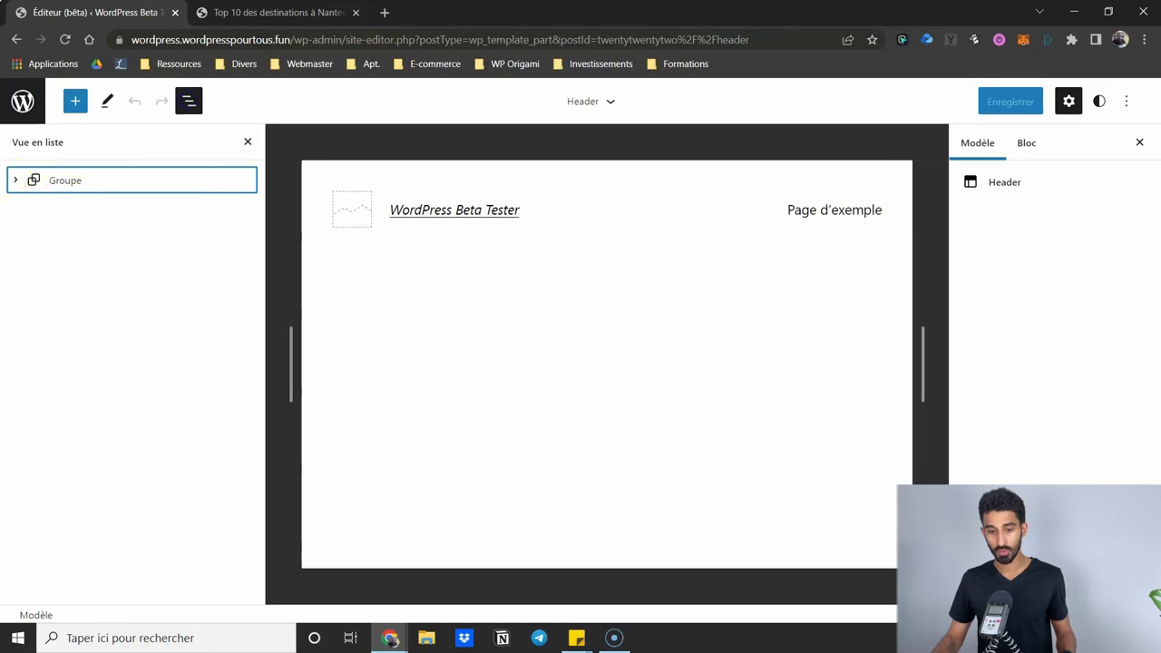
click(16, 180)
click(32, 208)
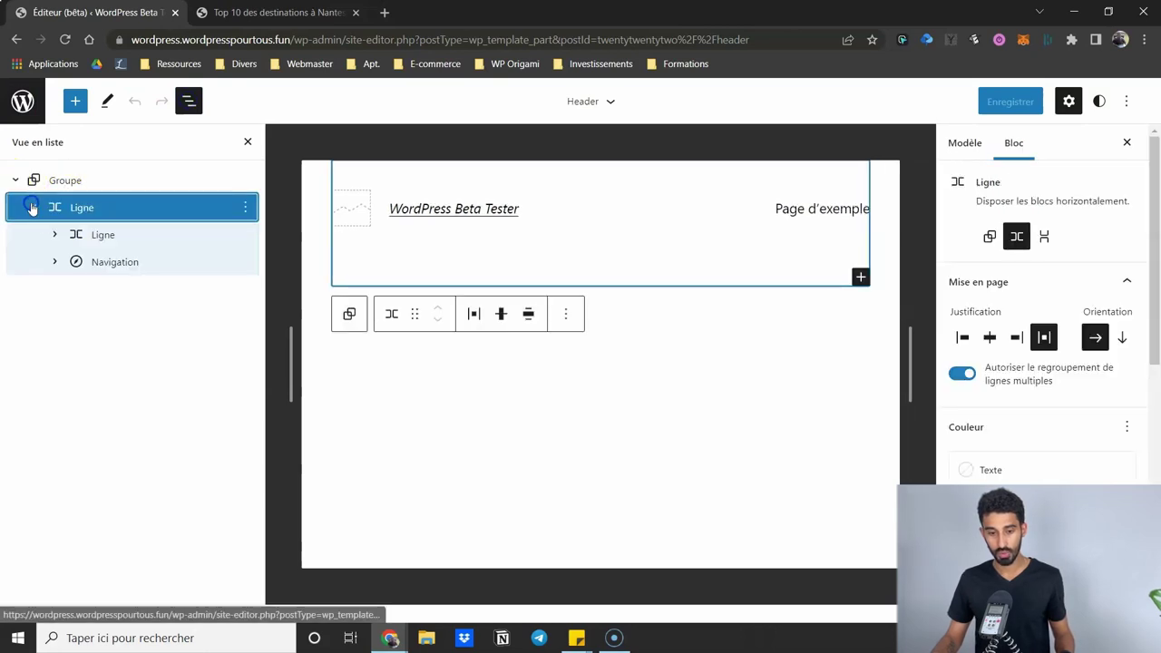
click(55, 235)
click(55, 315)
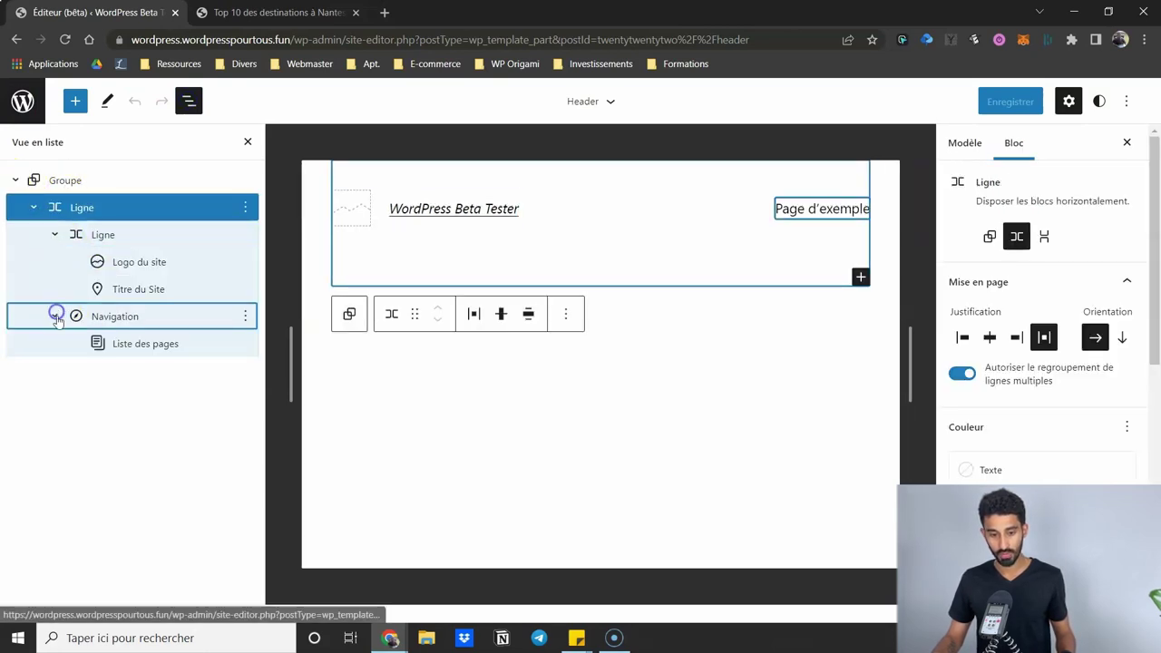
click(112, 344)
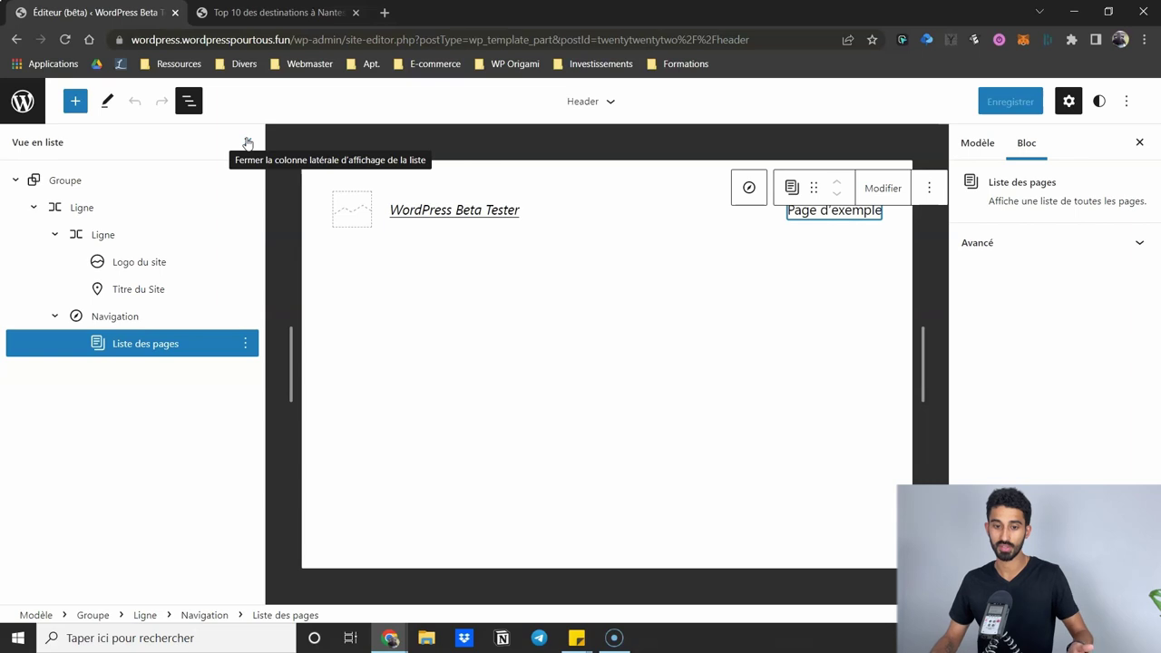
- Browse the blocks available for the header in the block inserter, from the Design to the theme blocks
click(75, 101)
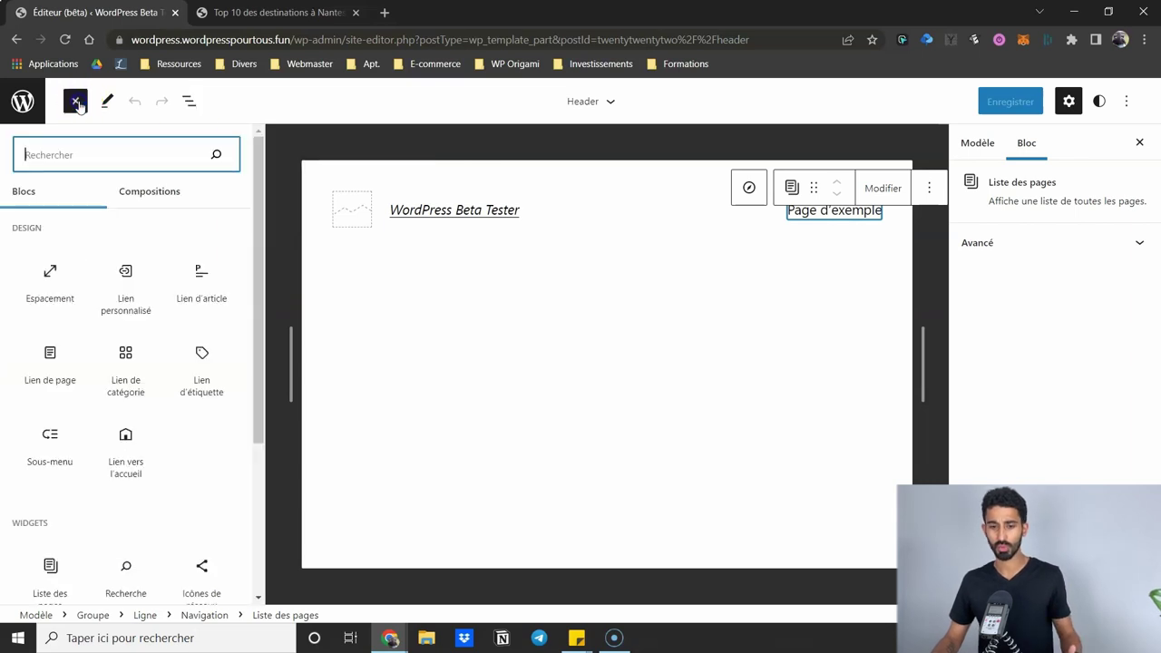
scroll(91, 267, down, 3)
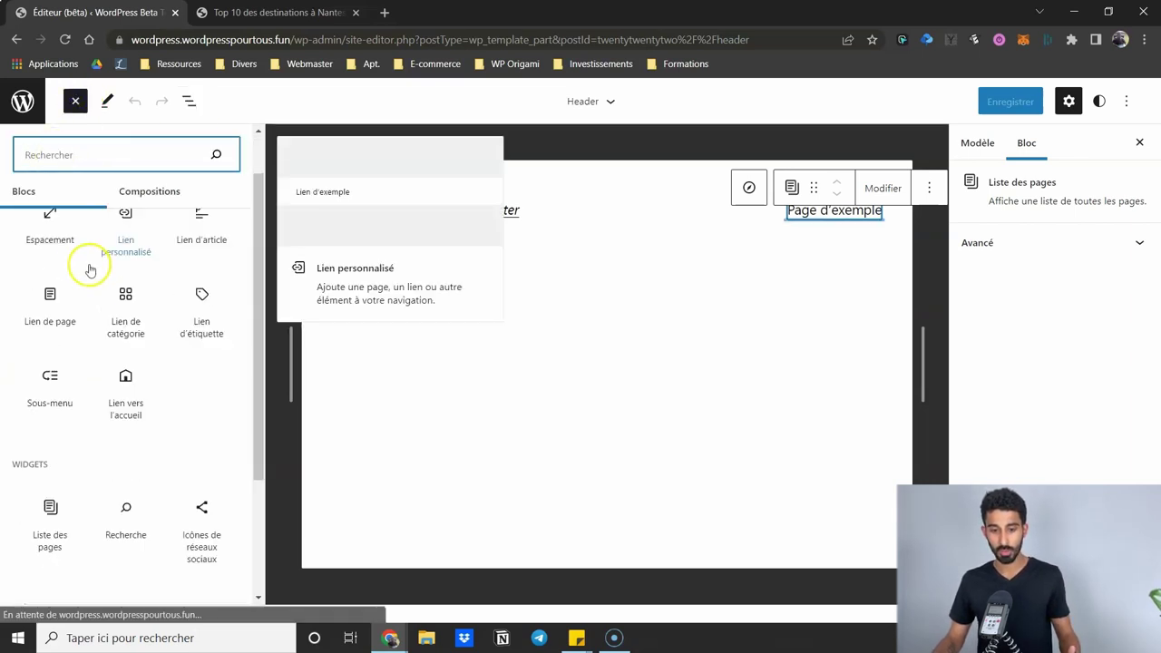
scroll(57, 427, down, 2)
scroll(51, 482, up, 5)
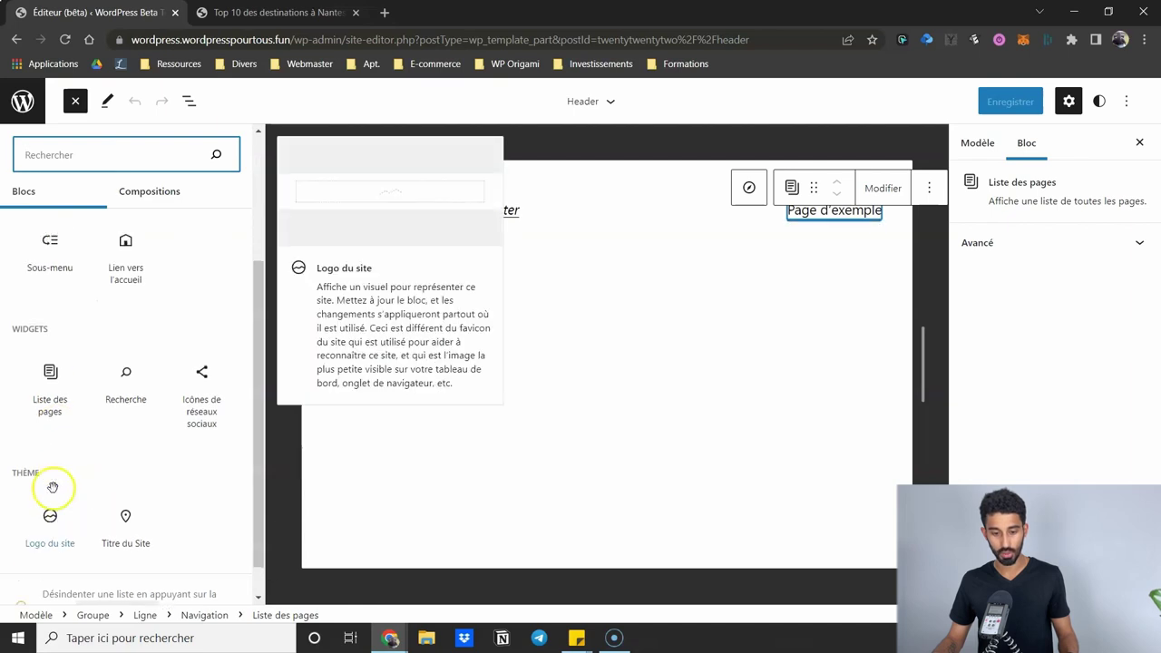
scroll(117, 383, down, 2)
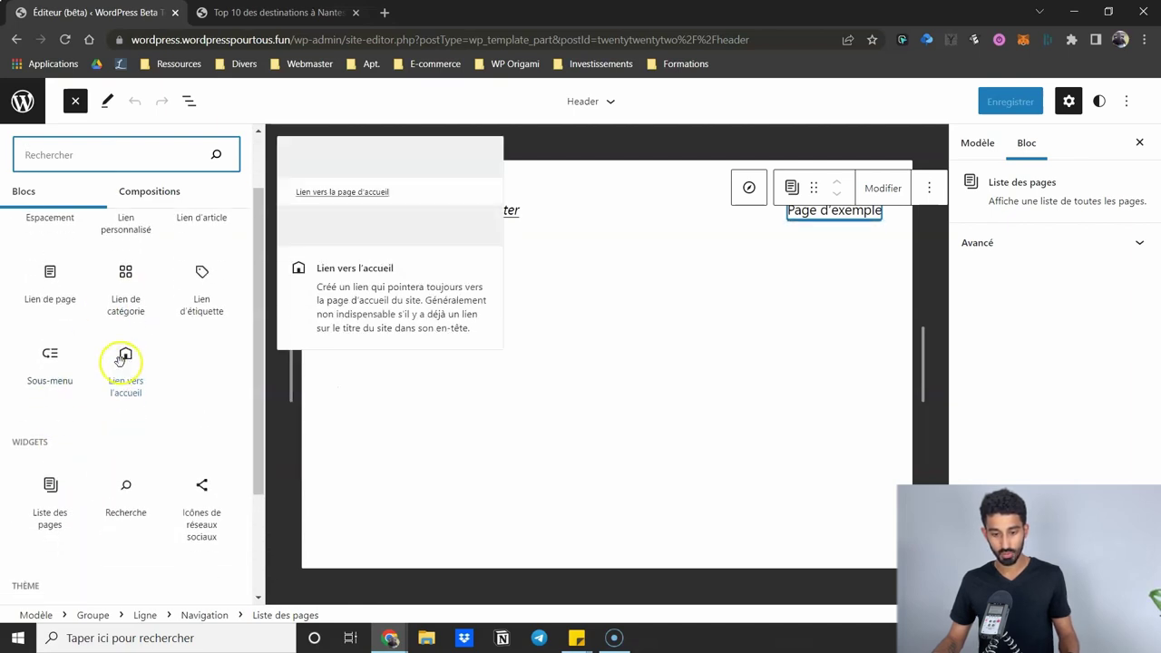
scroll(125, 363, up, 2)
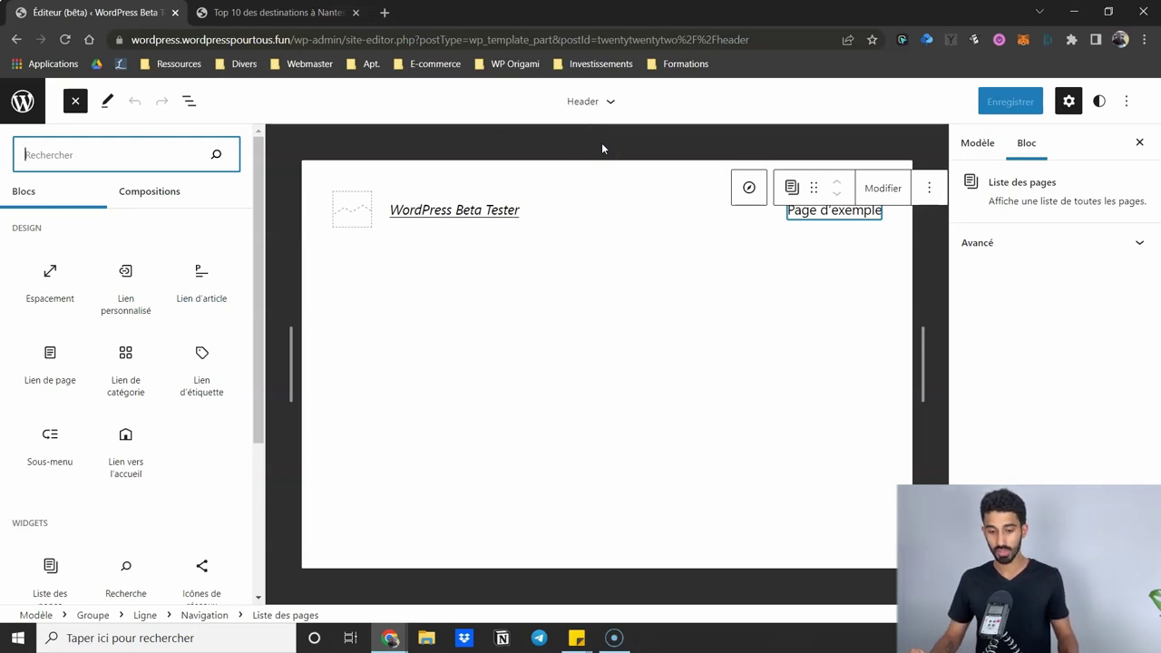
click(804, 349)
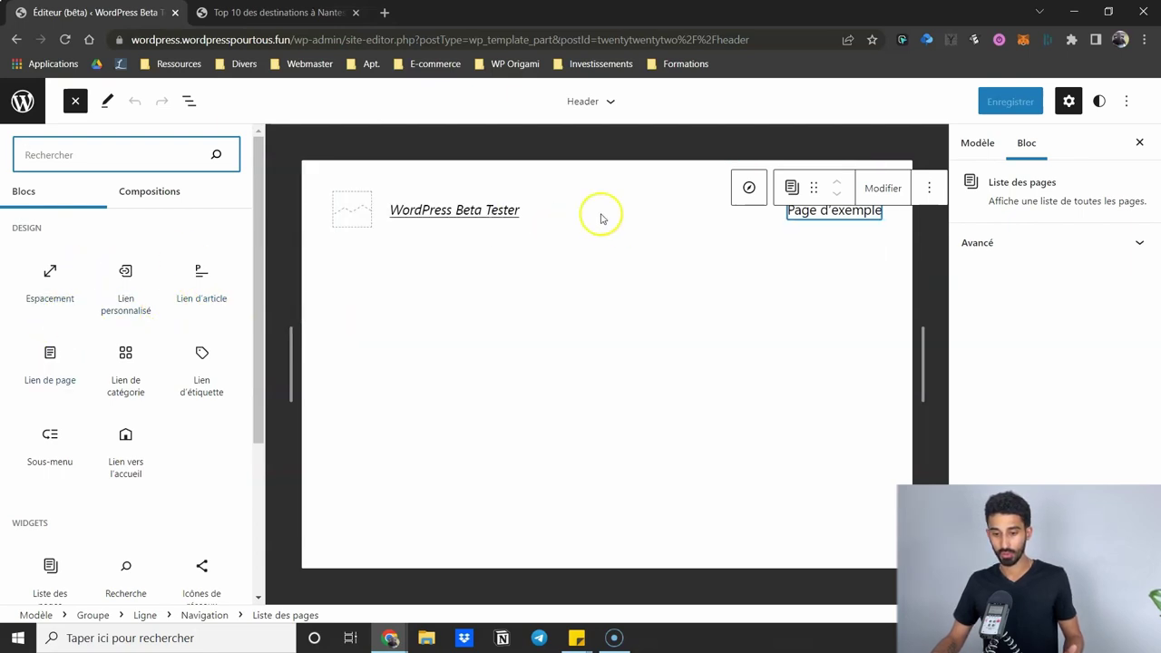
click(316, 304)
click(328, 264)
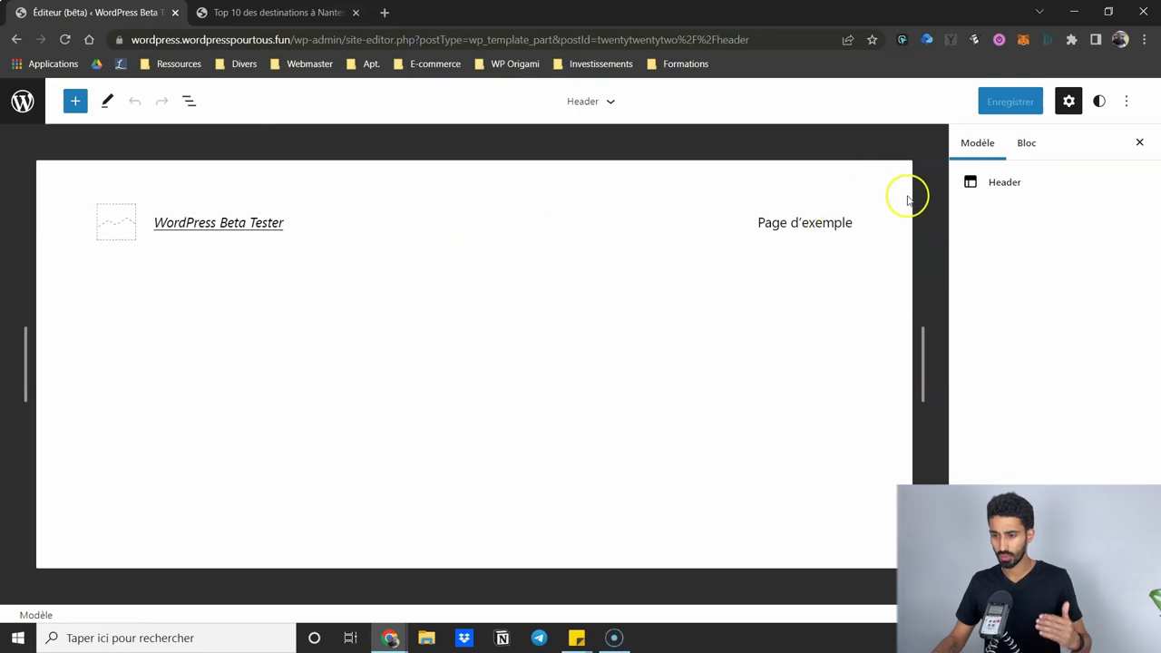
- Examine the inner margin and block spacing settings of the header's outer Ligne block
click(731, 188)
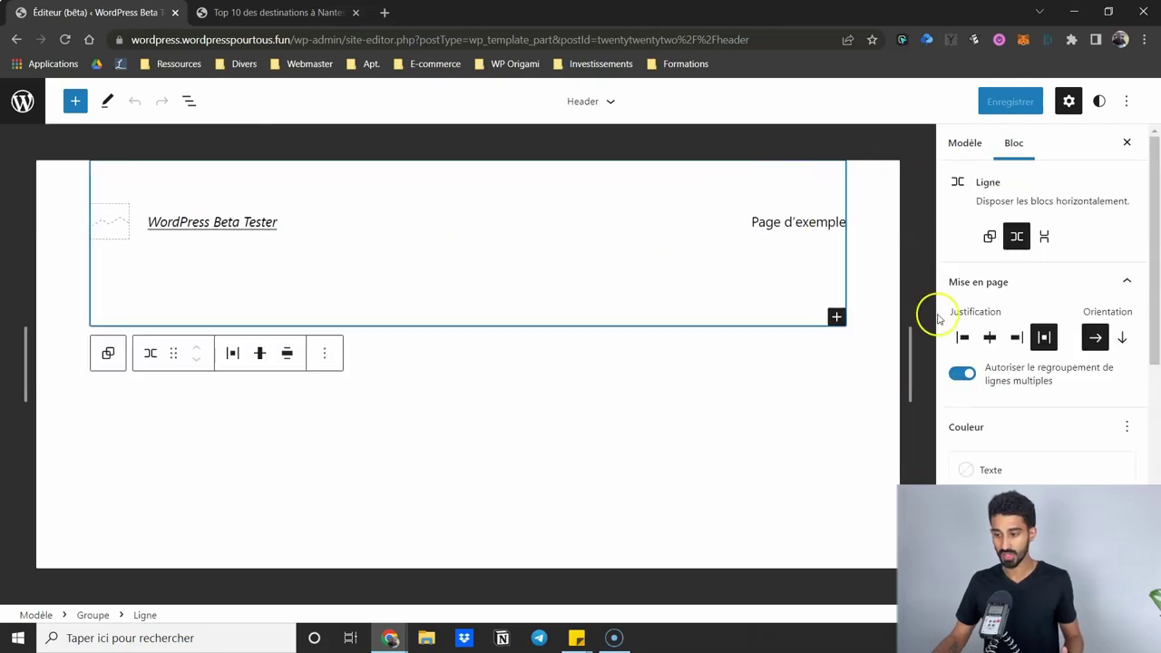
scroll(1011, 345, down, 5)
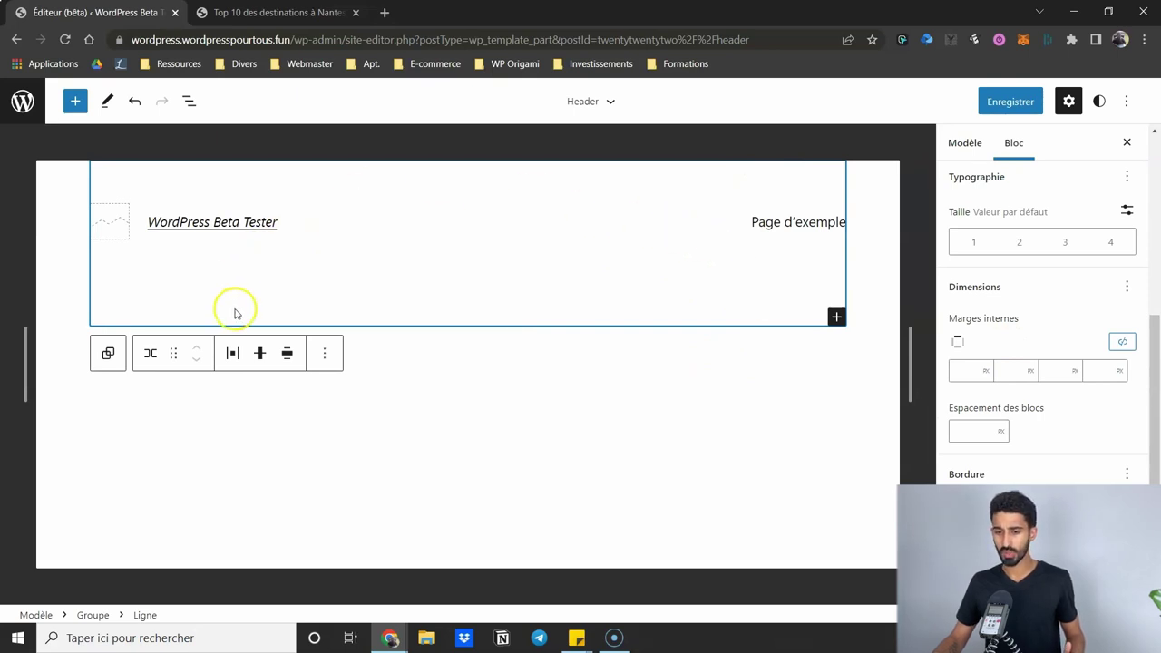
scroll(992, 369, down, 2)
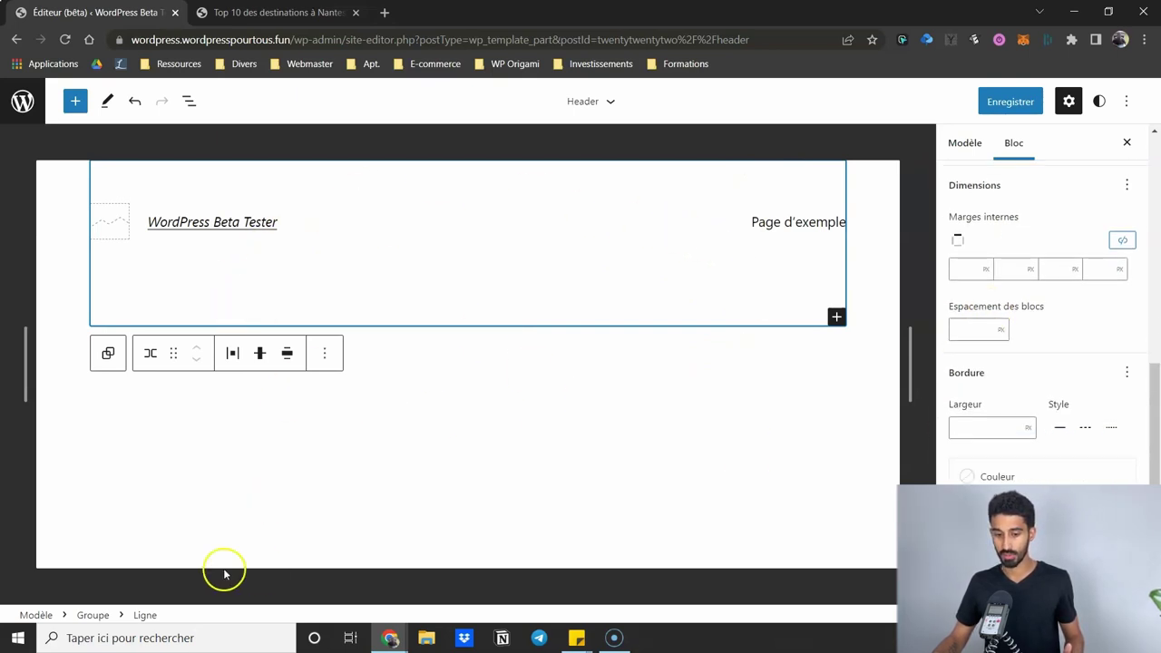
- Unlink the inner margins of the header's Groupe block and set its top and bottom margins to 0 px
click(93, 617)
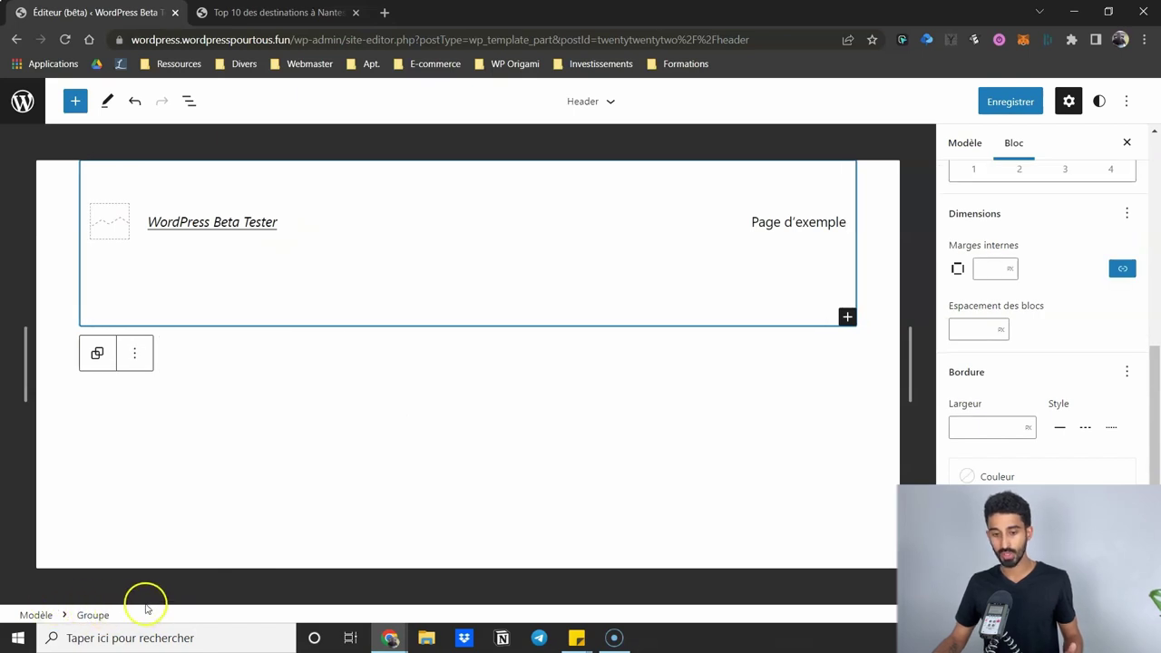
scroll(1005, 382, up, 3)
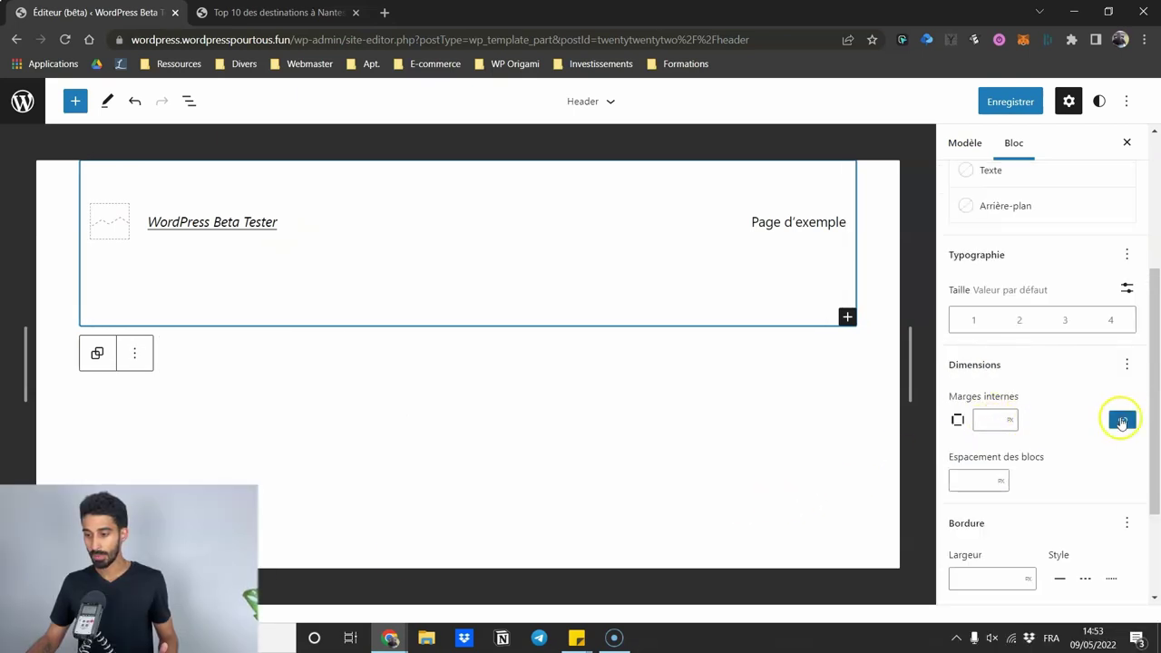
click(1122, 419)
click(967, 449)
text(0)
click(1055, 449)
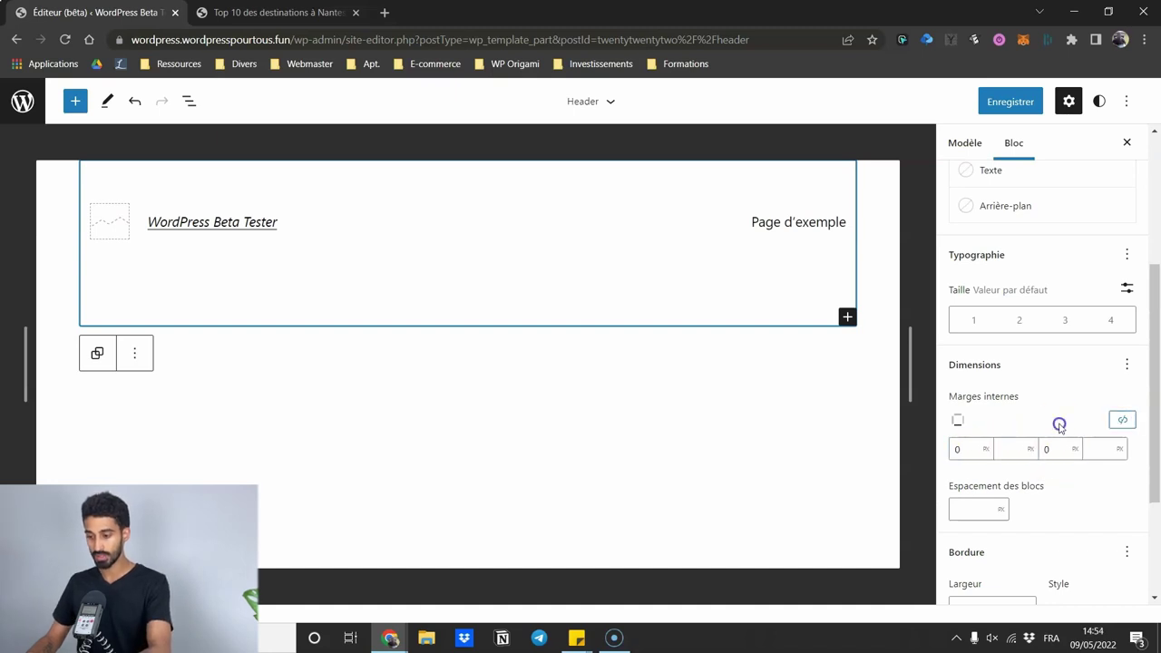
text(0)
scroll(1023, 465, down, 3)
scroll(1071, 384, up, 2)
scroll(1070, 384, up, 2)
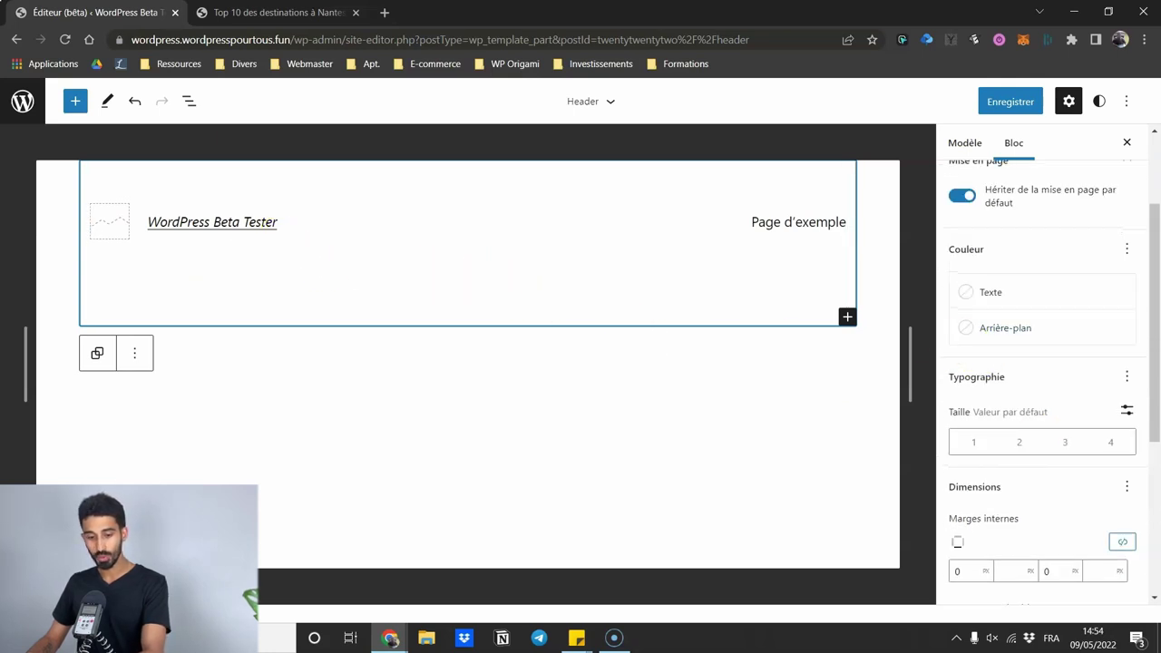
- Set the top and bottom inner margins of the header's outer Ligne block to 0 px
click(223, 260)
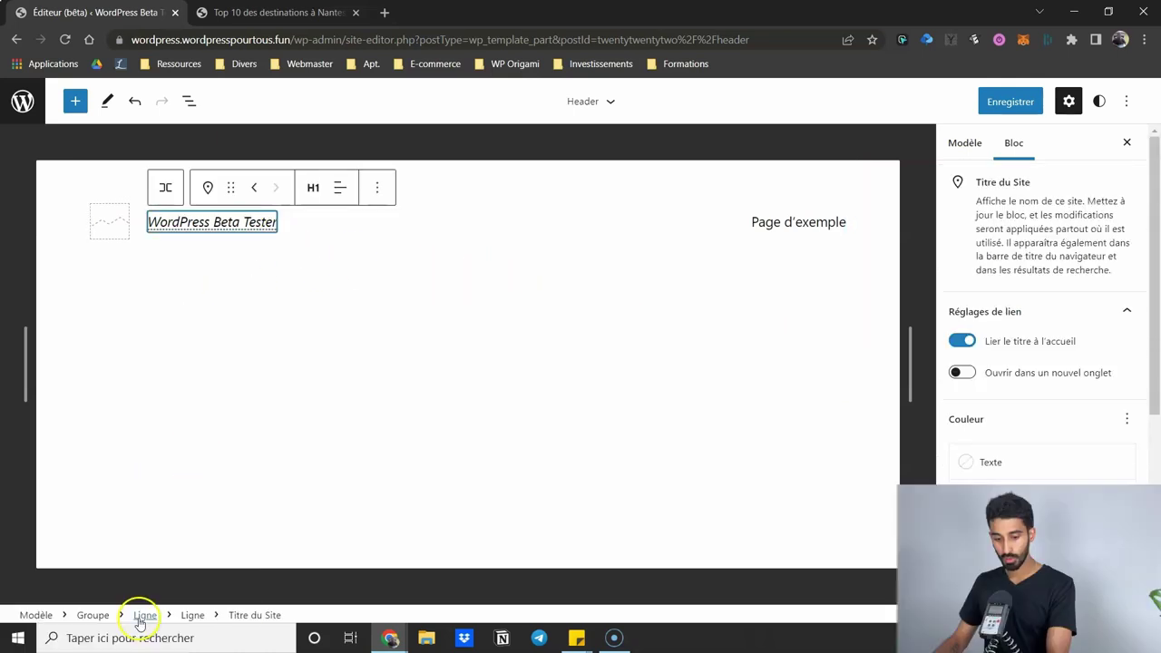
click(145, 616)
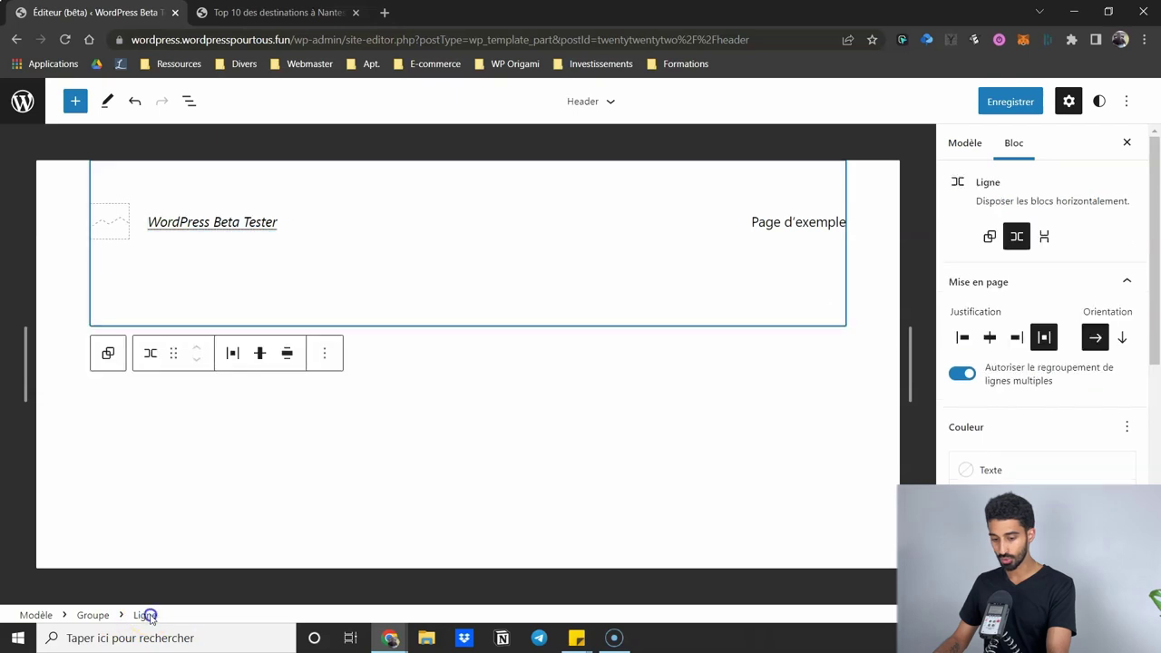
scroll(980, 445, down, 3)
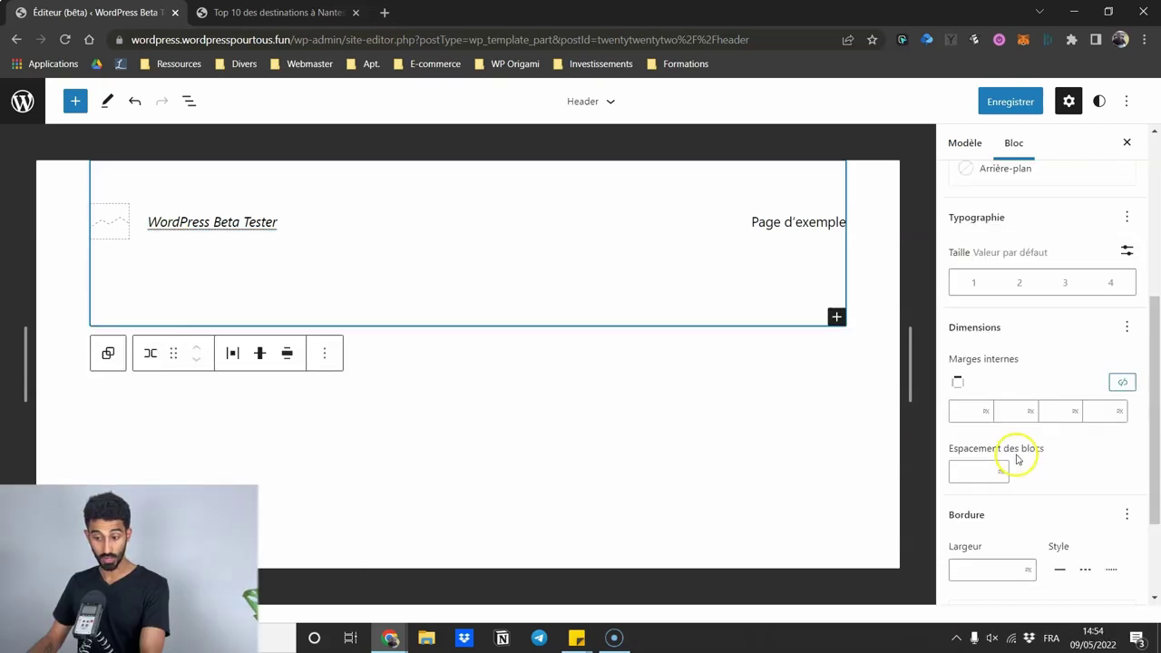
text(0)
click(1058, 371)
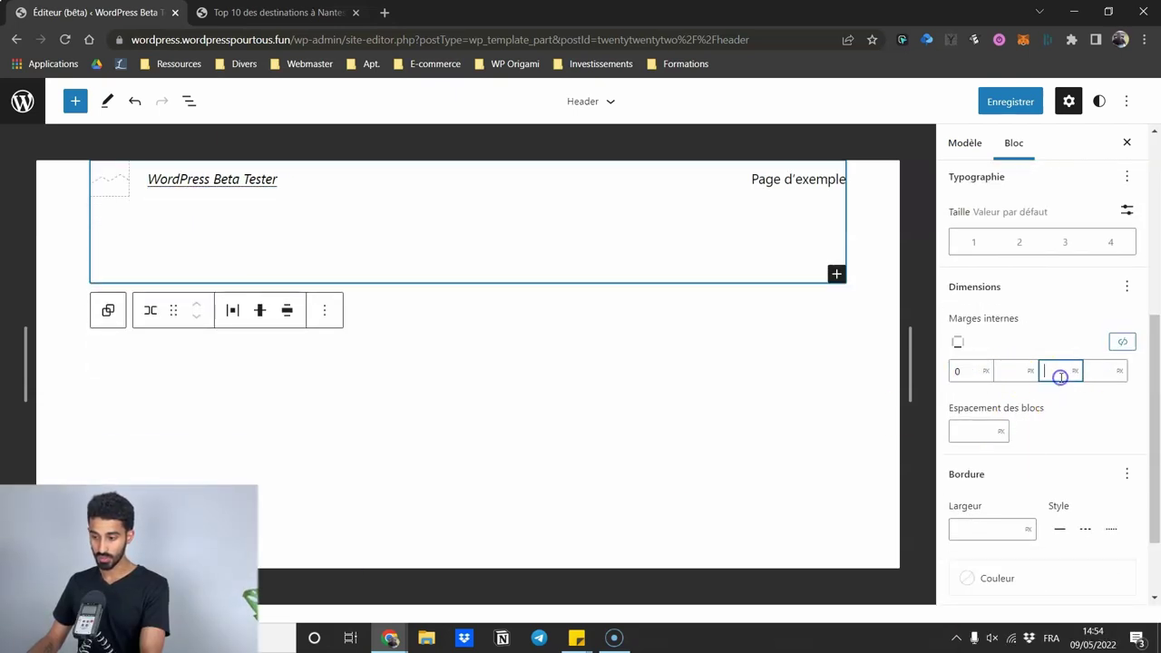
text(0)
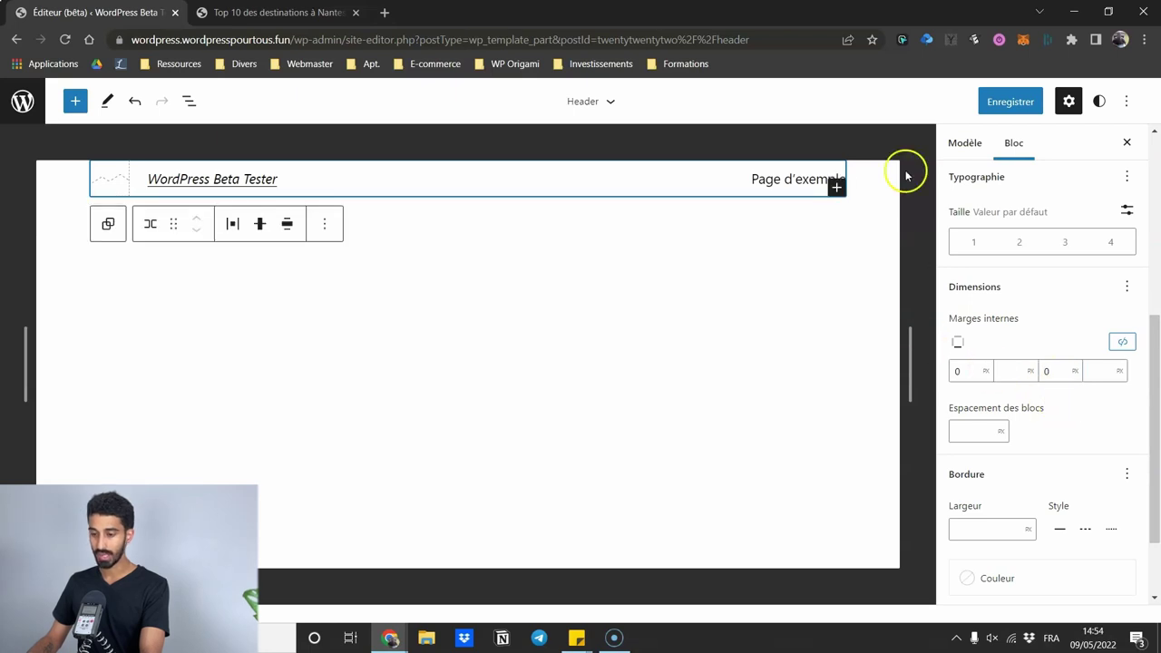
- Save the Header template part and check the compact header on the reloaded published article
click(1011, 101)
click(1006, 100)
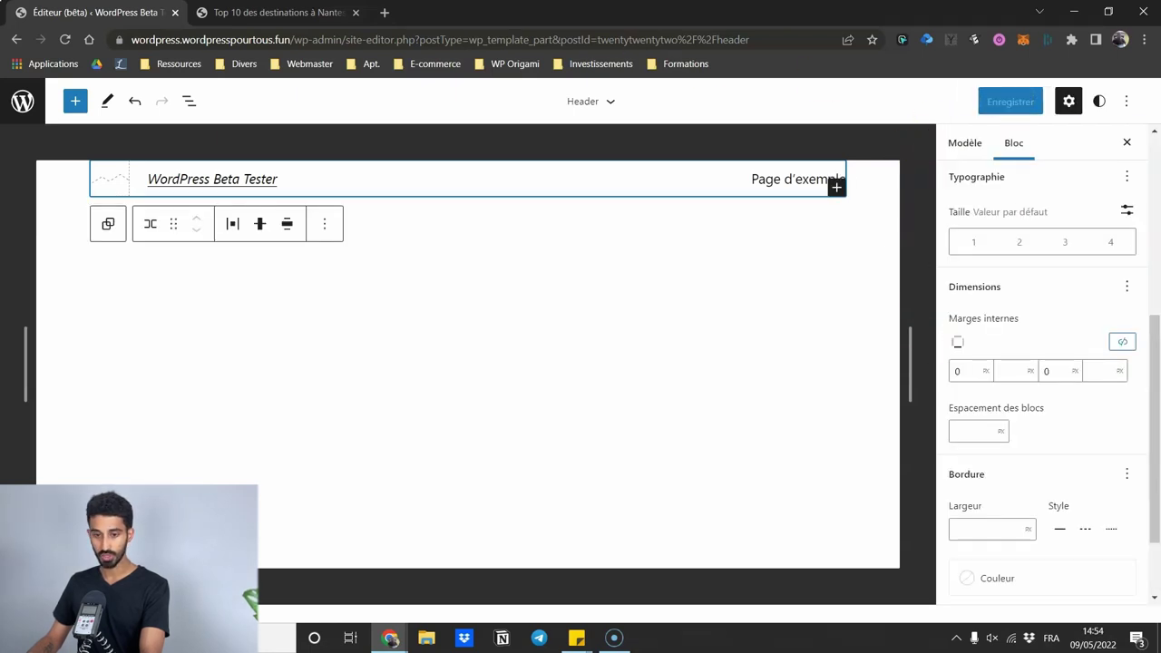
click(276, 13)
click(66, 41)
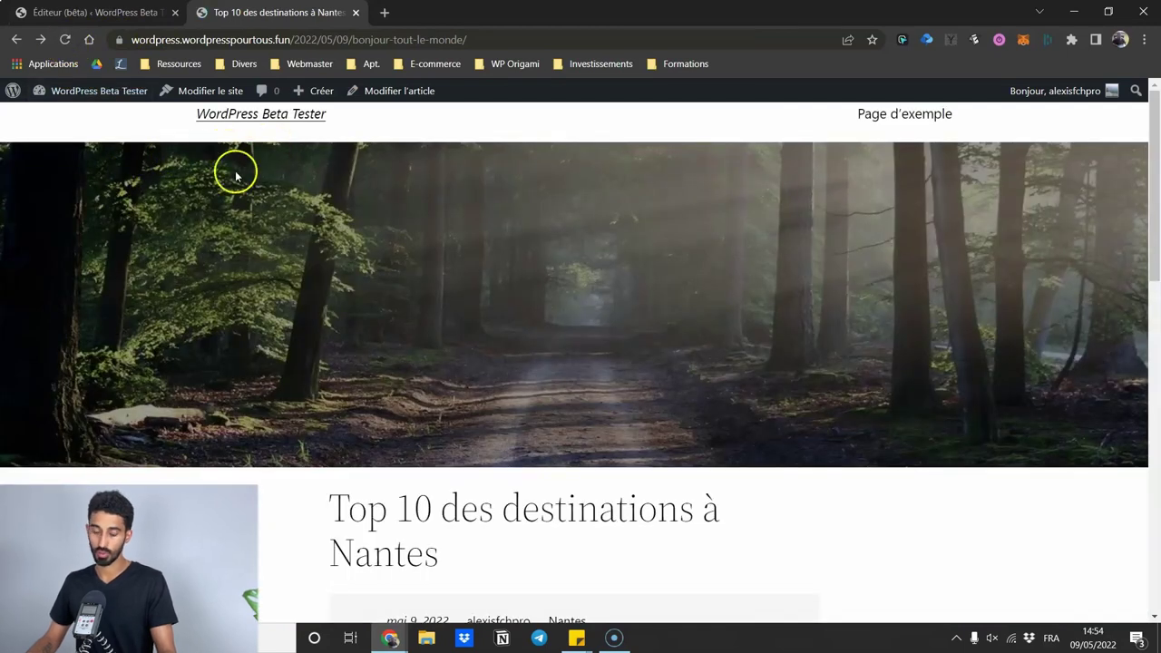
- Set the outer Ligne block's inner margins in the Header template part to 25 px top and 10 px bottom
key(ctrl+Tab)
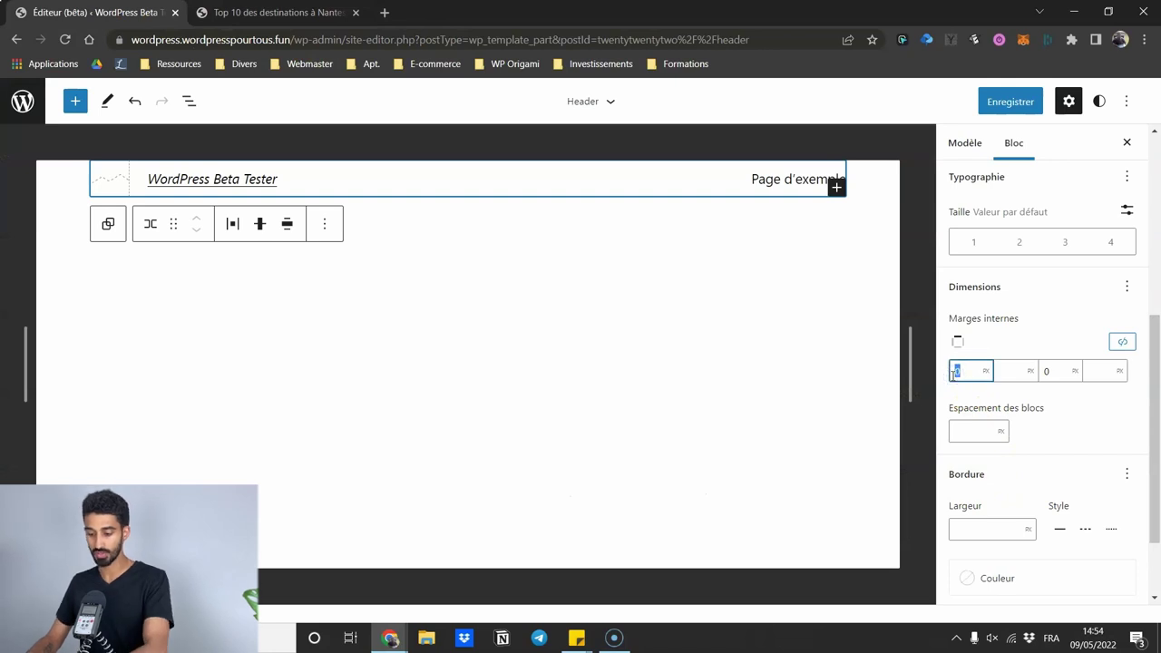
click(981, 400)
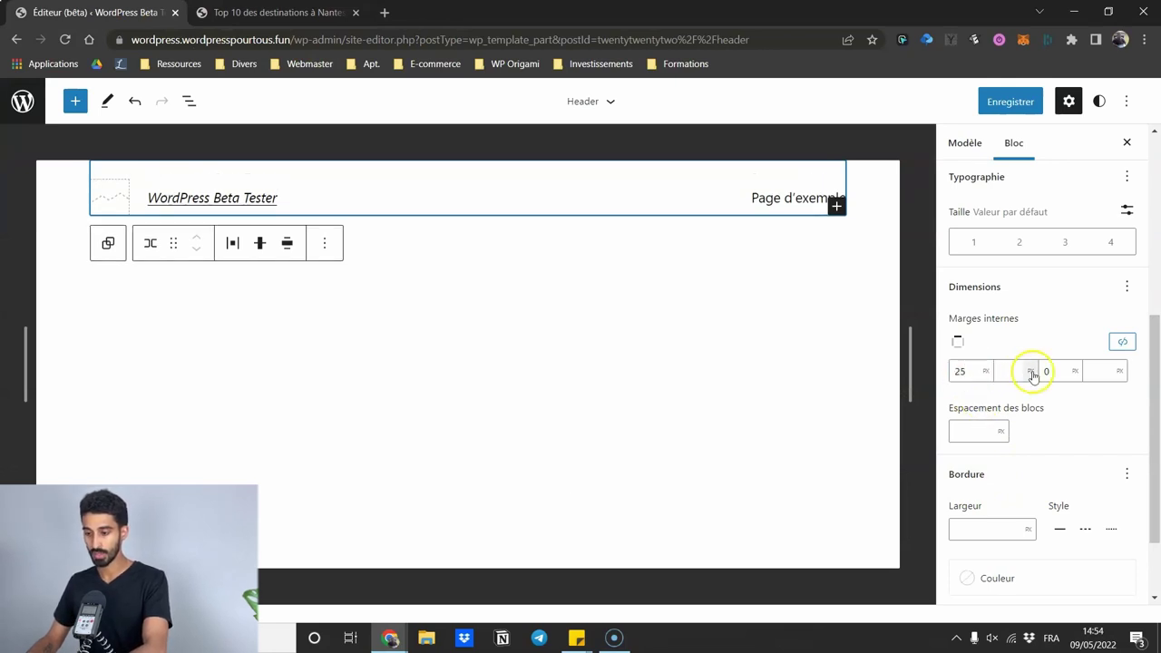
text(10)
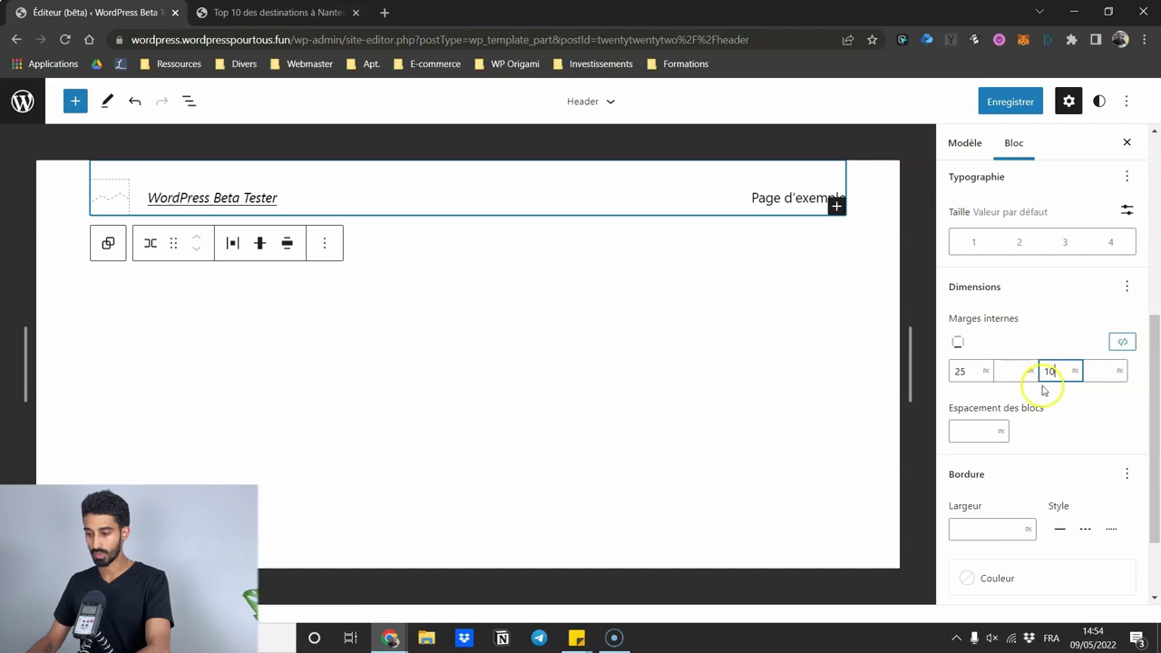
click(1042, 394)
- Save the new header margins and check their spacing on the reloaded published article
click(1011, 114)
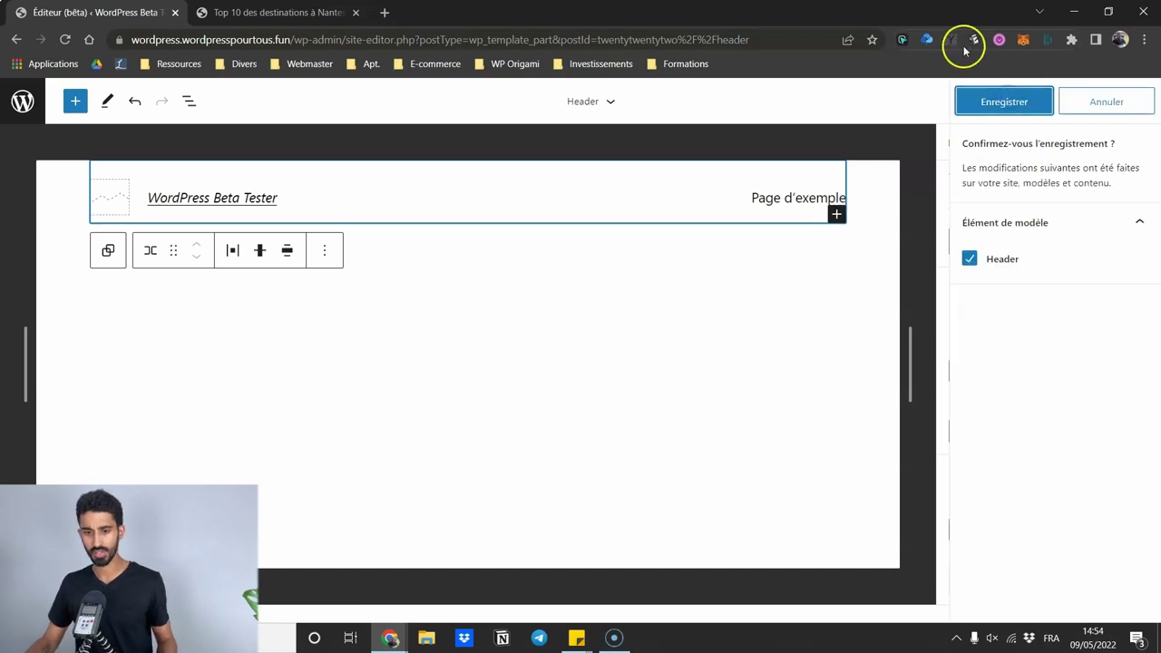
click(972, 98)
click(195, 13)
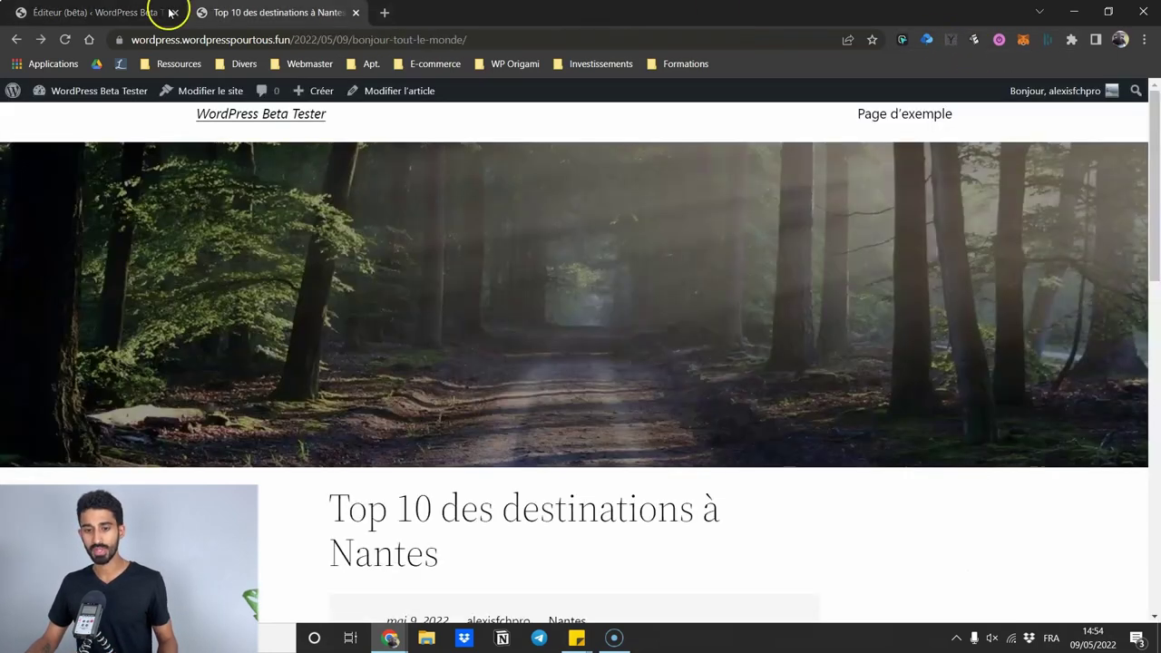
click(66, 39)
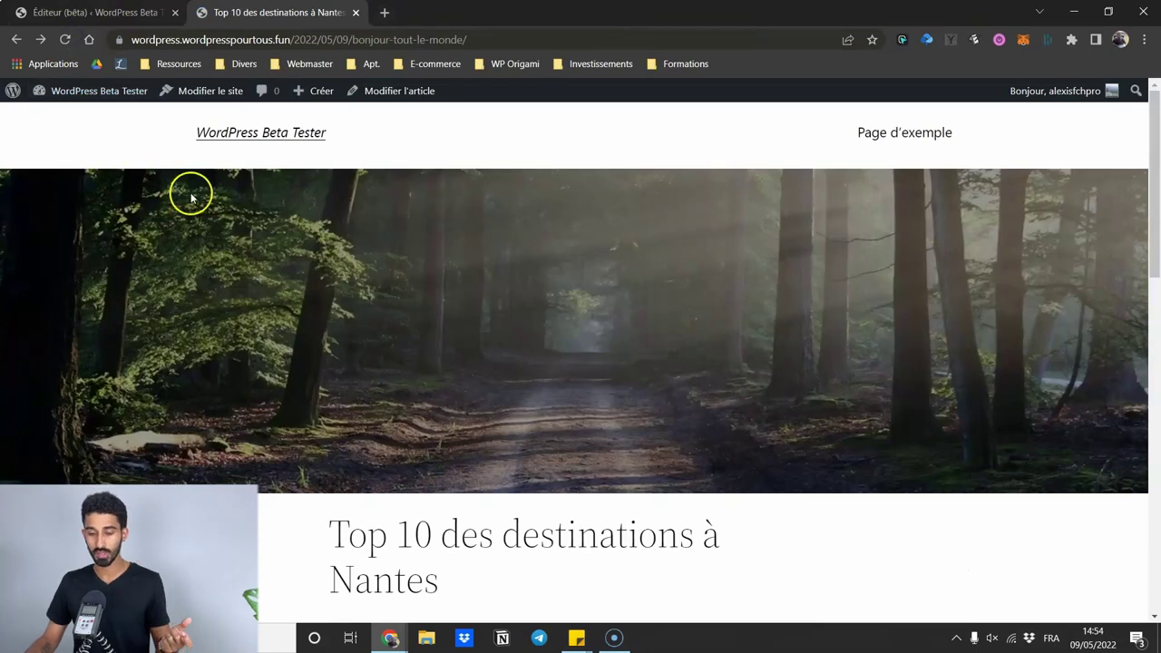
- Return to the Header template part and add the beige origami bird image as the site logo
click(125, 13)
click(118, 202)
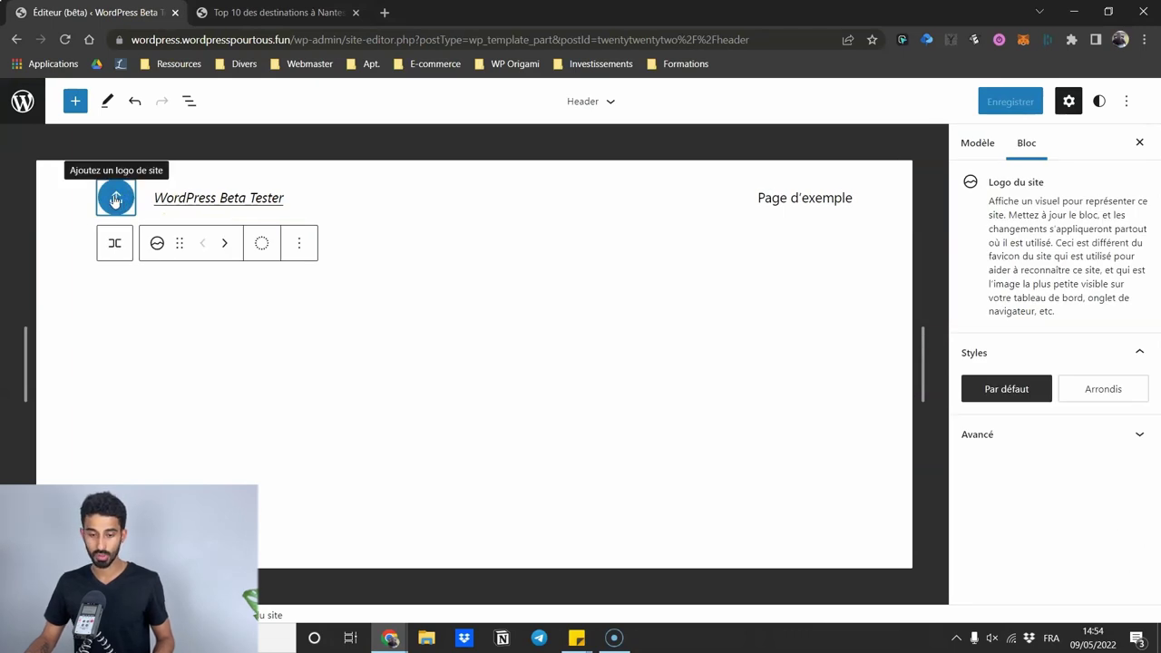
click(116, 199)
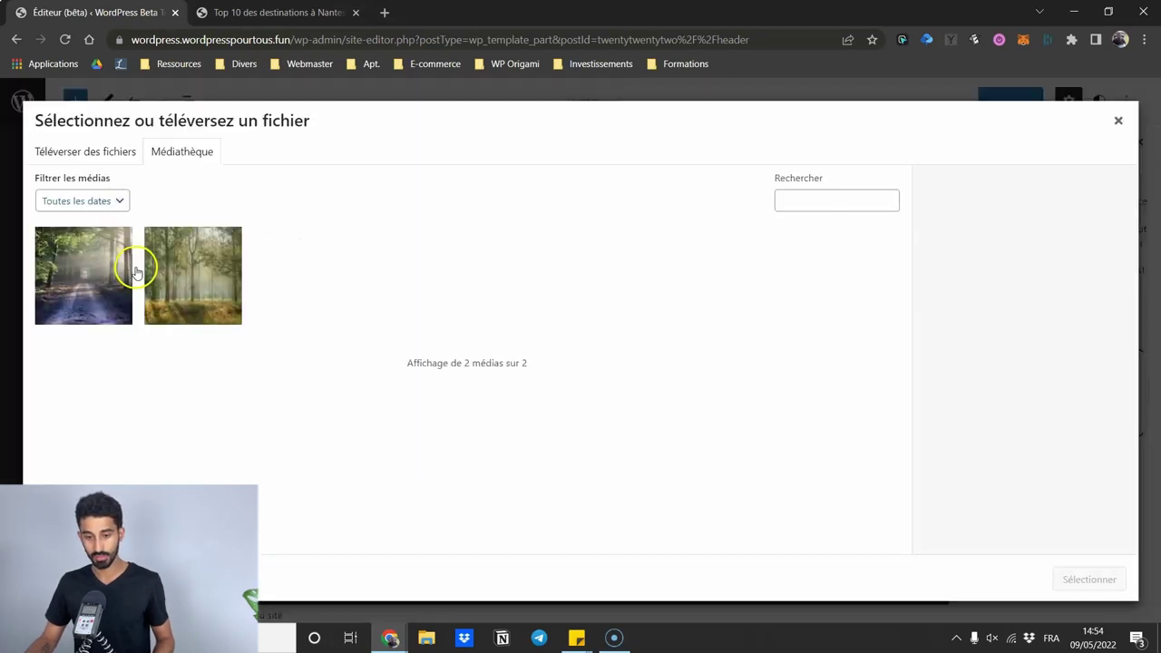
click(1080, 580)
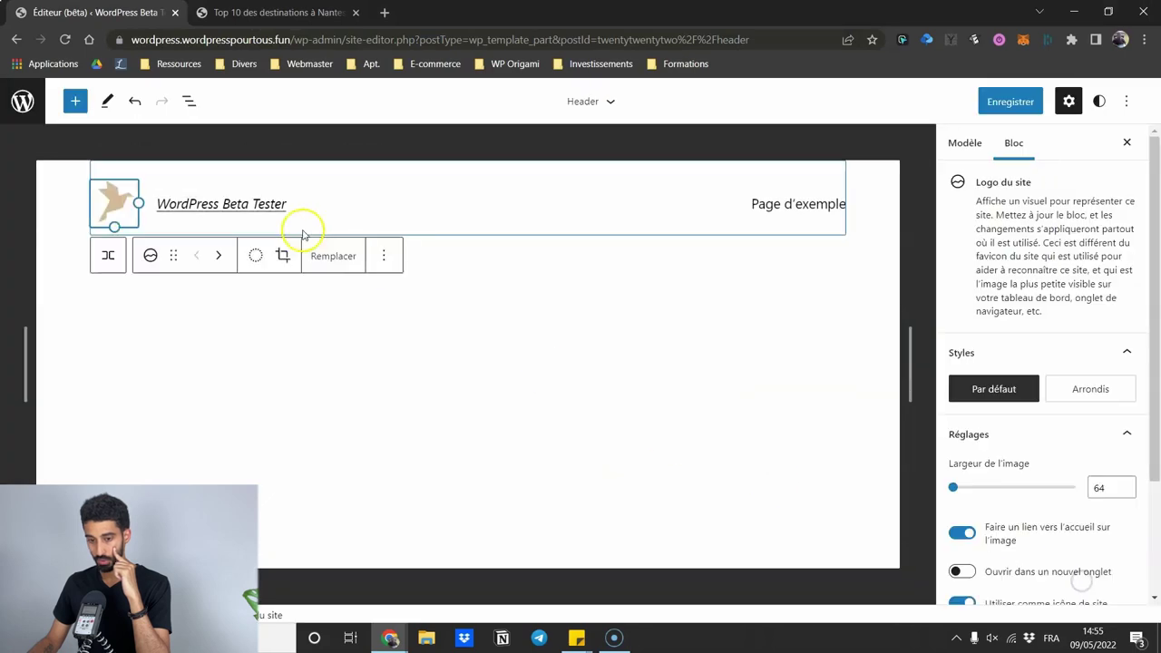
- Enlarge the bird logo in the header to an image width of 83
click(143, 202)
click(142, 198)
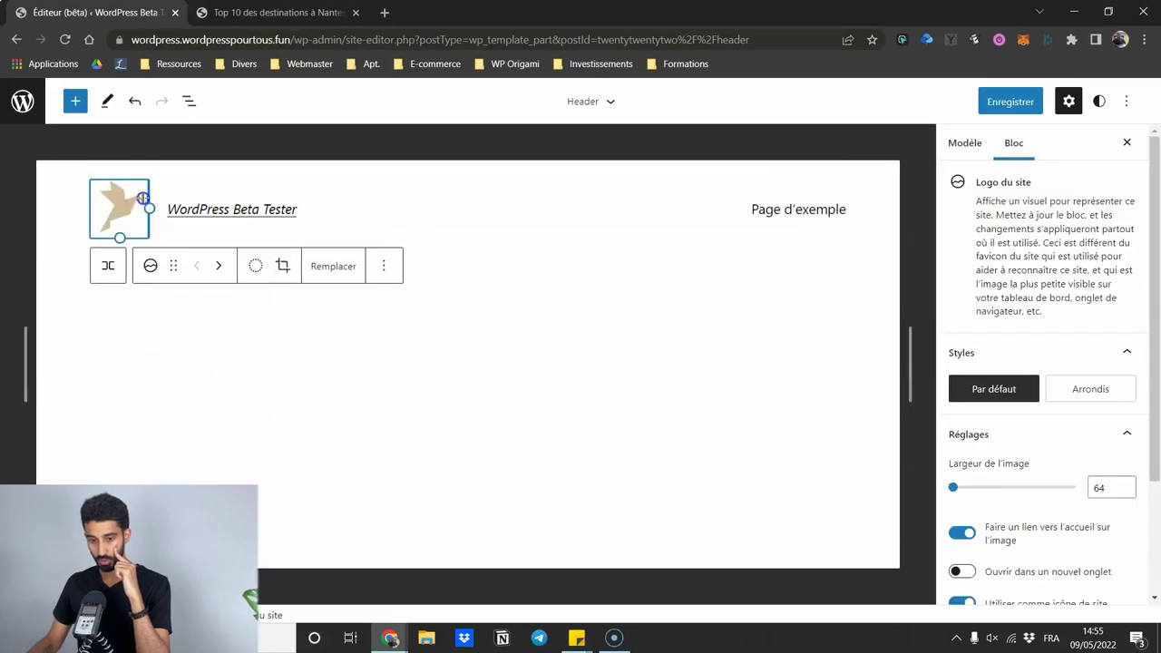
drag(143, 197, 171, 207)
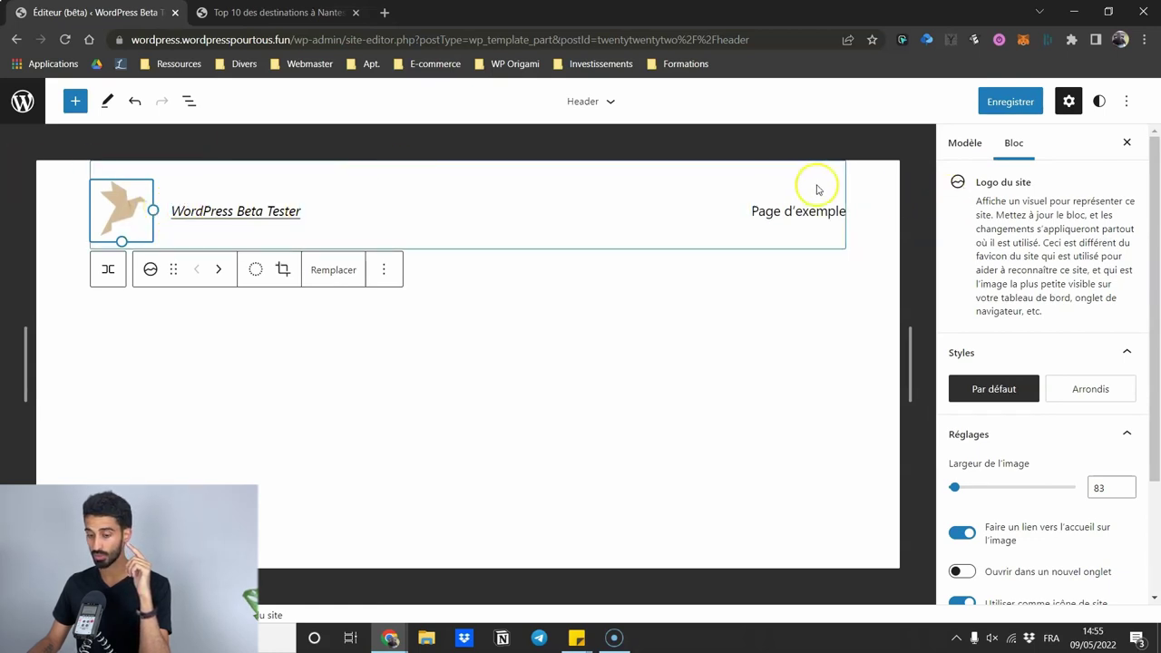
- Try transforming the header's outer Ligne block into a Groupe
click(196, 107)
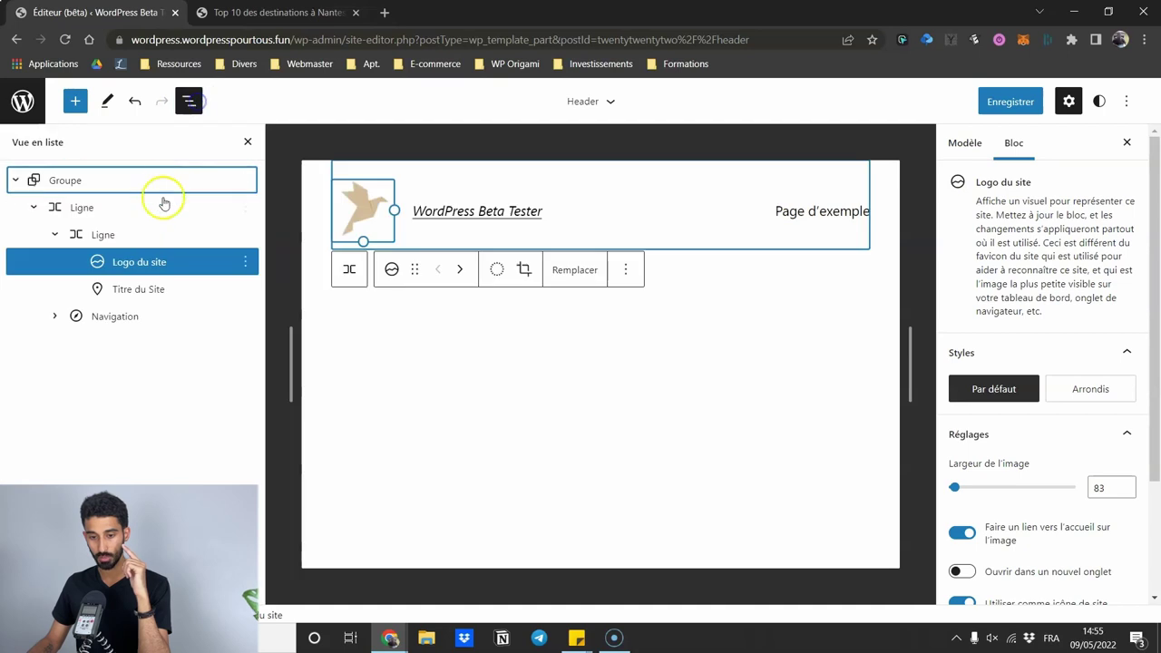
click(83, 183)
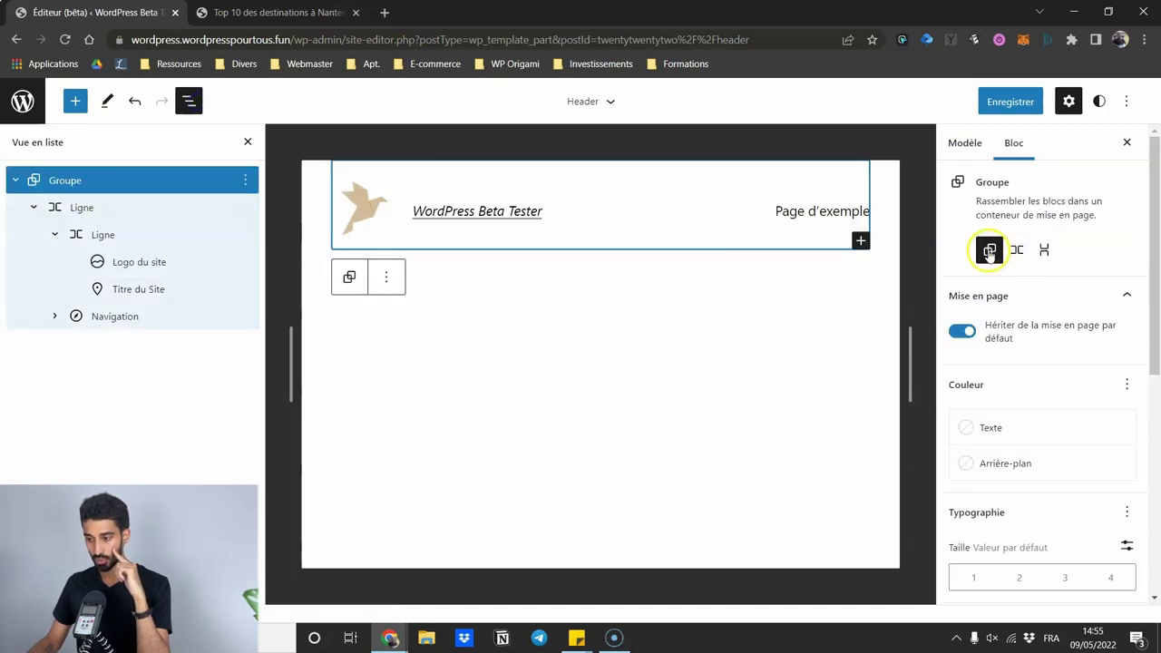
click(117, 209)
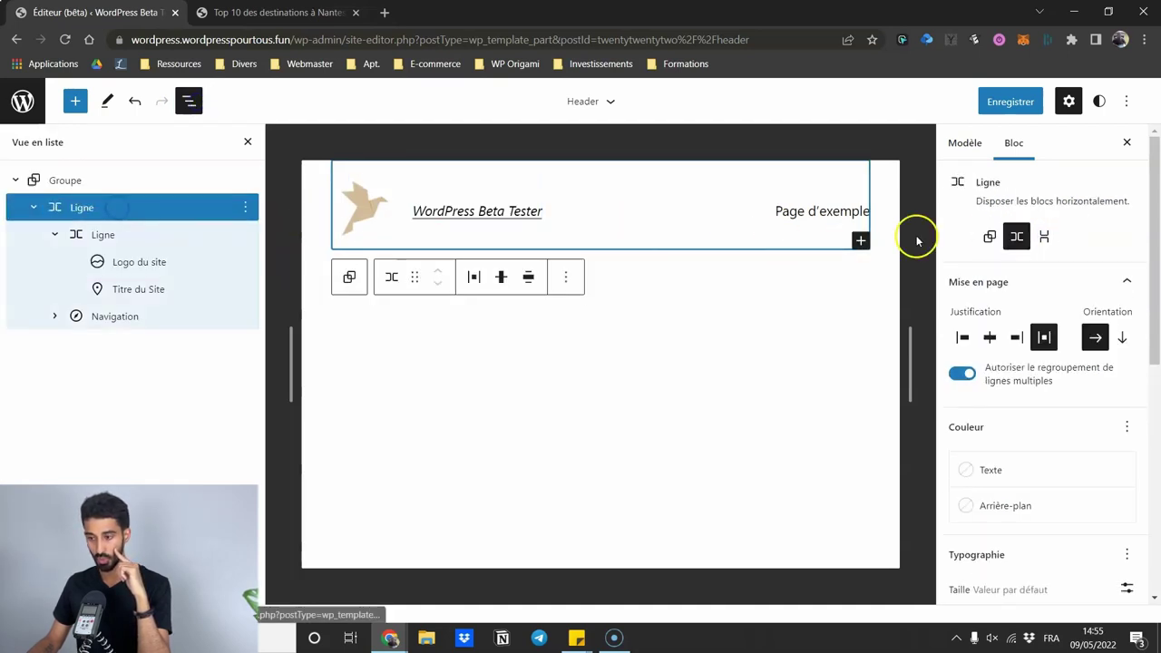
click(990, 237)
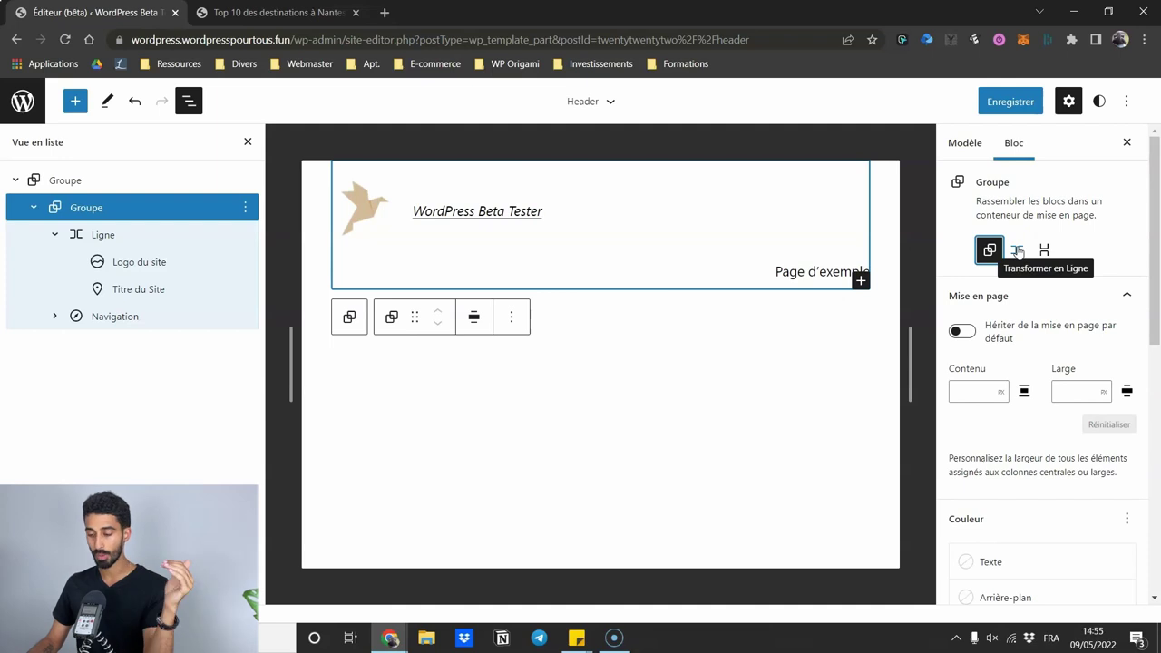
- Transform the inner Groupe back into a Ligne and set its justification to Répartir les blocs
click(89, 211)
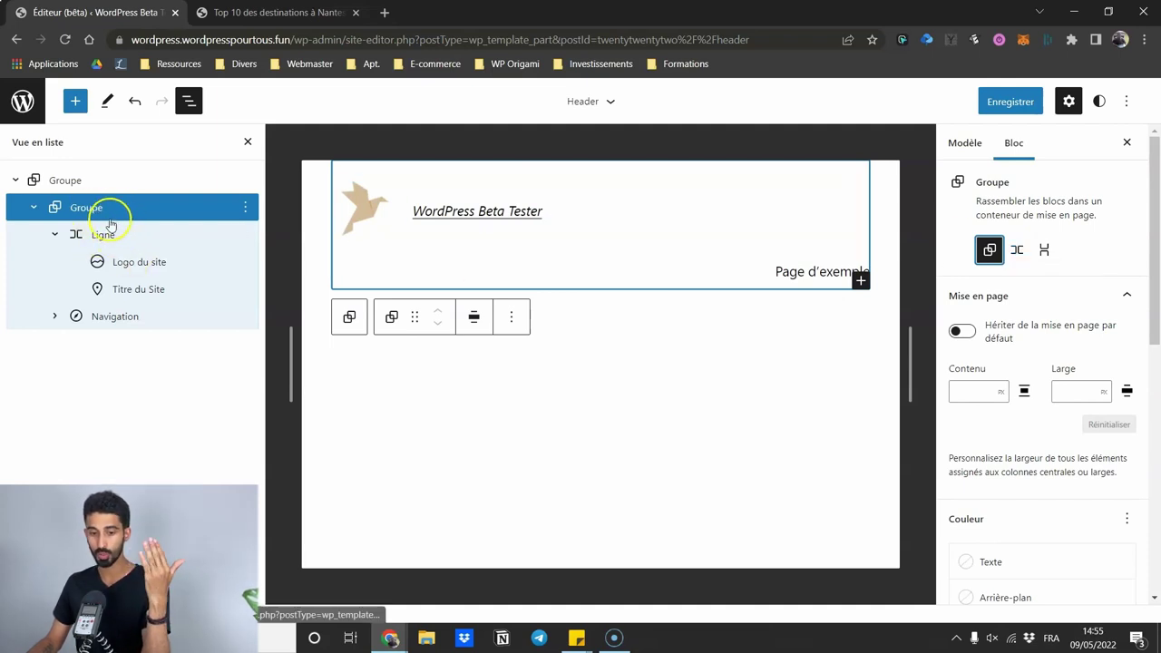
click(1019, 253)
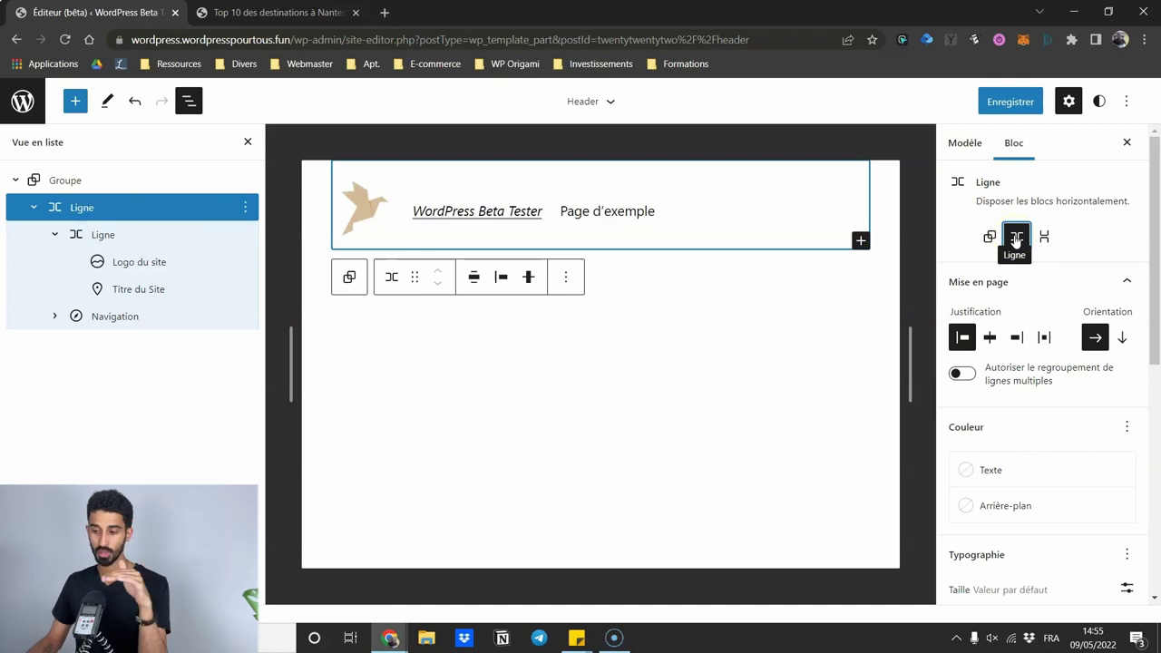
click(1086, 253)
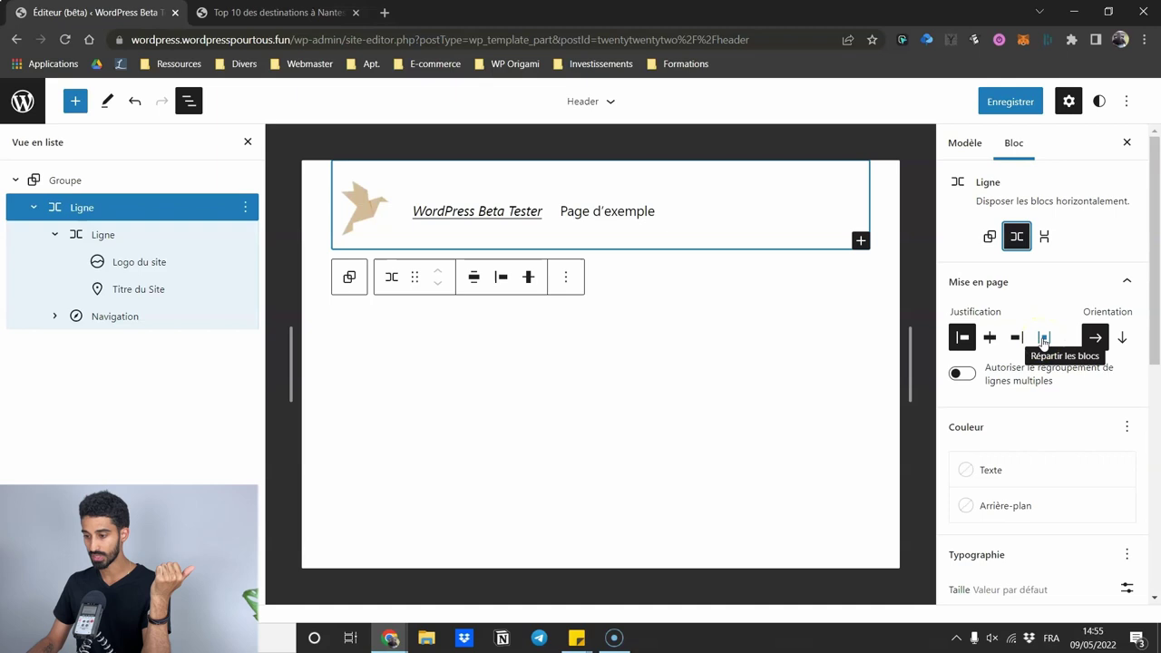
click(1043, 337)
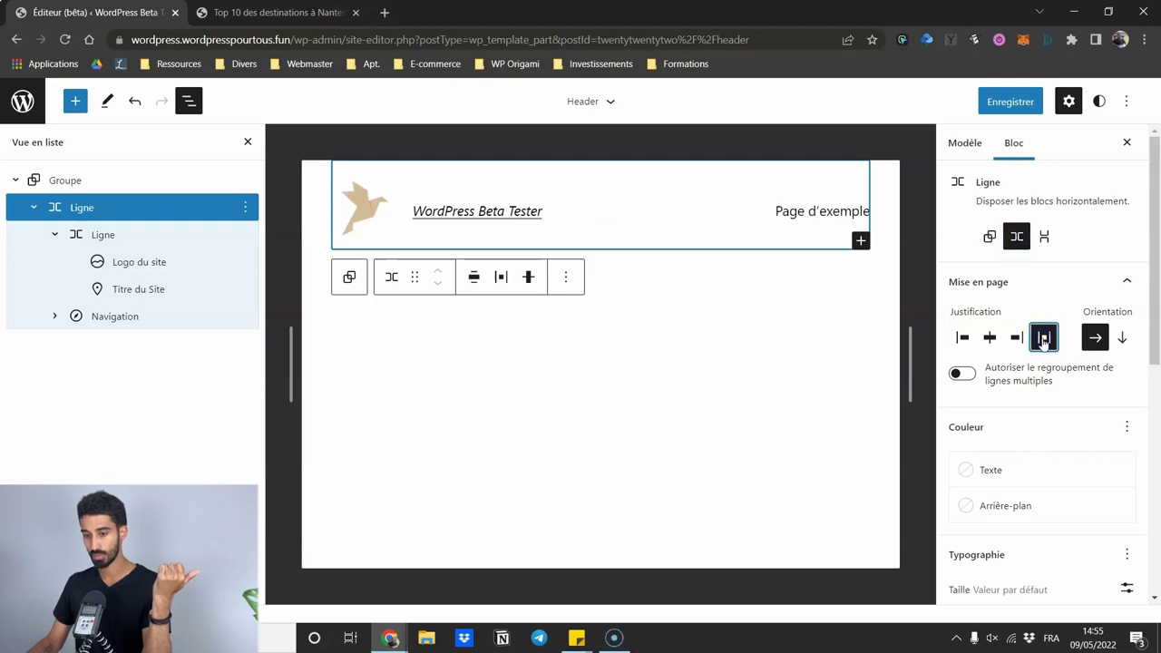
click(986, 279)
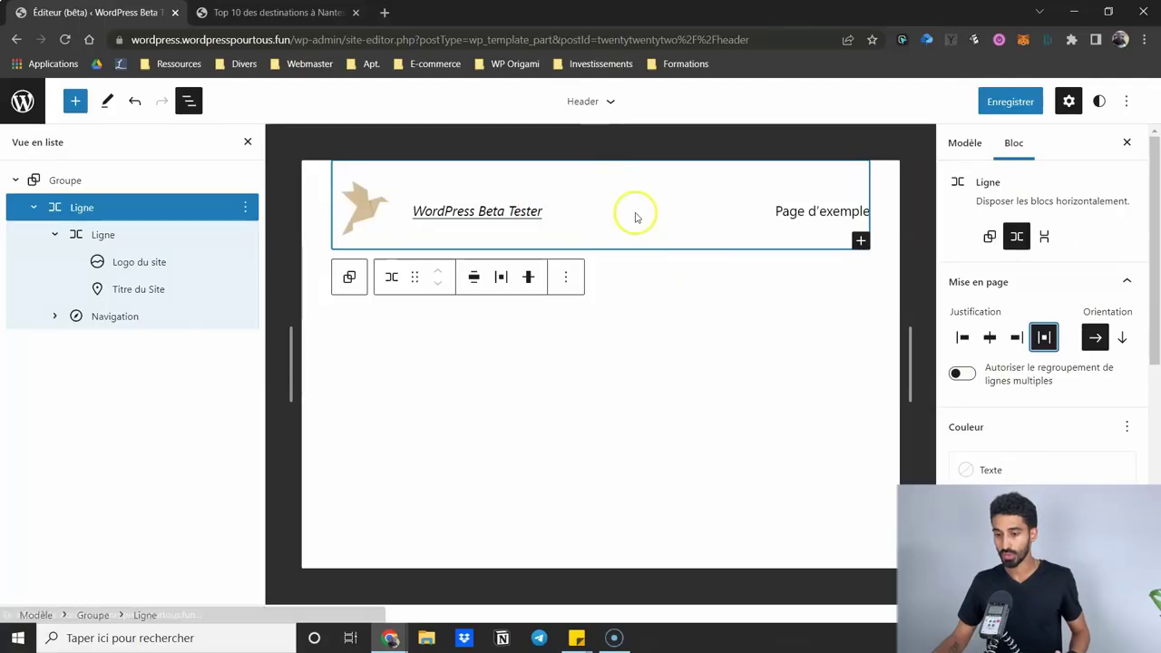
- Remove the Titre du Site block from the header and enlarge the bird logo slightly
click(468, 212)
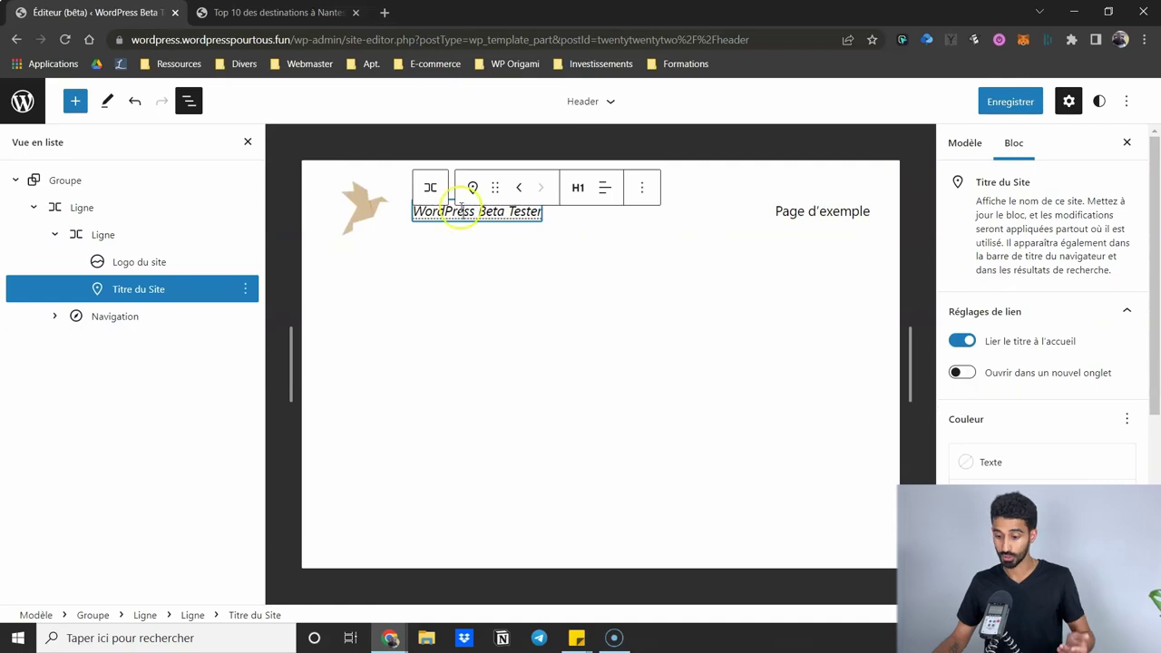
key(BackSpace)
click(183, 288)
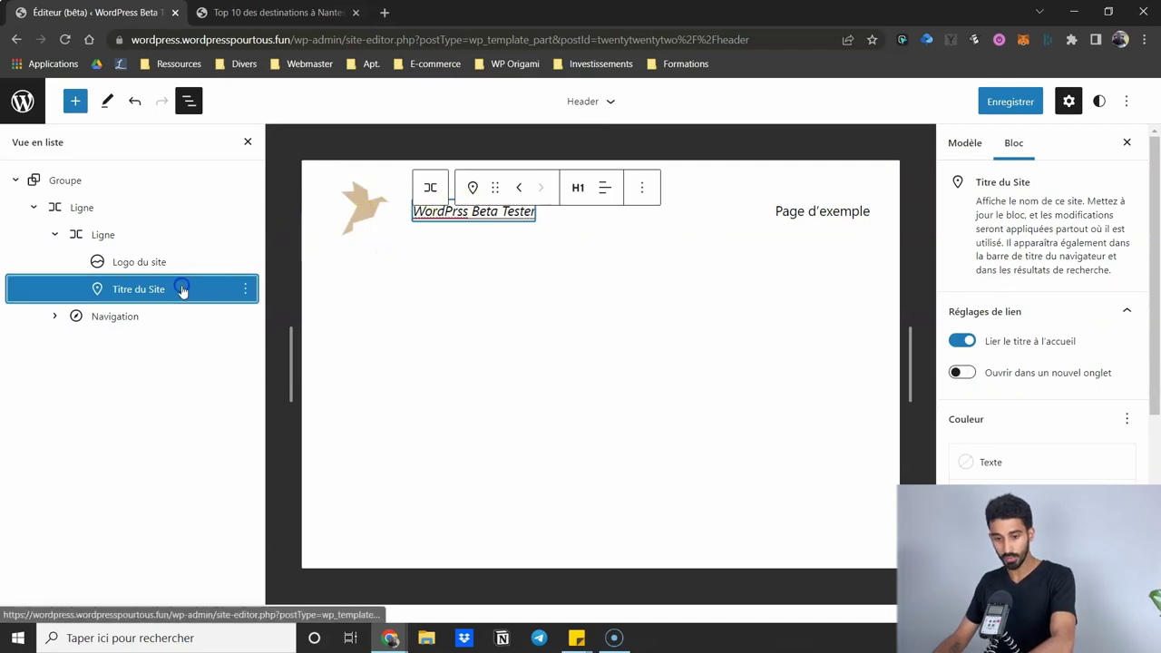
click(245, 288)
scroll(284, 572, down, 1)
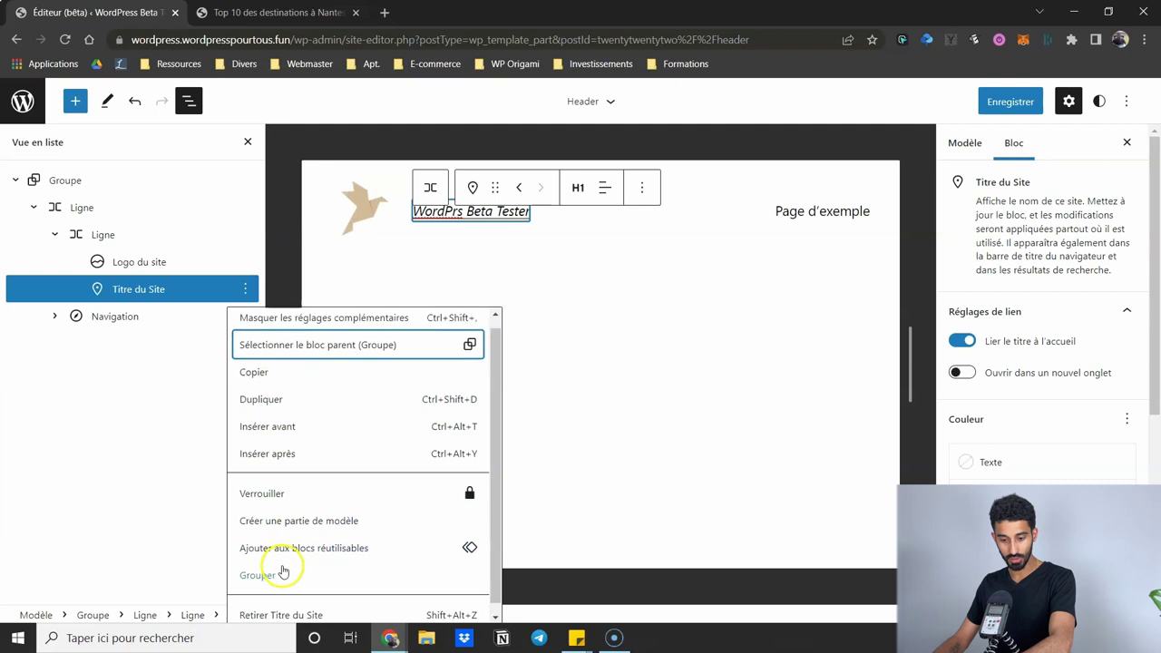
click(272, 604)
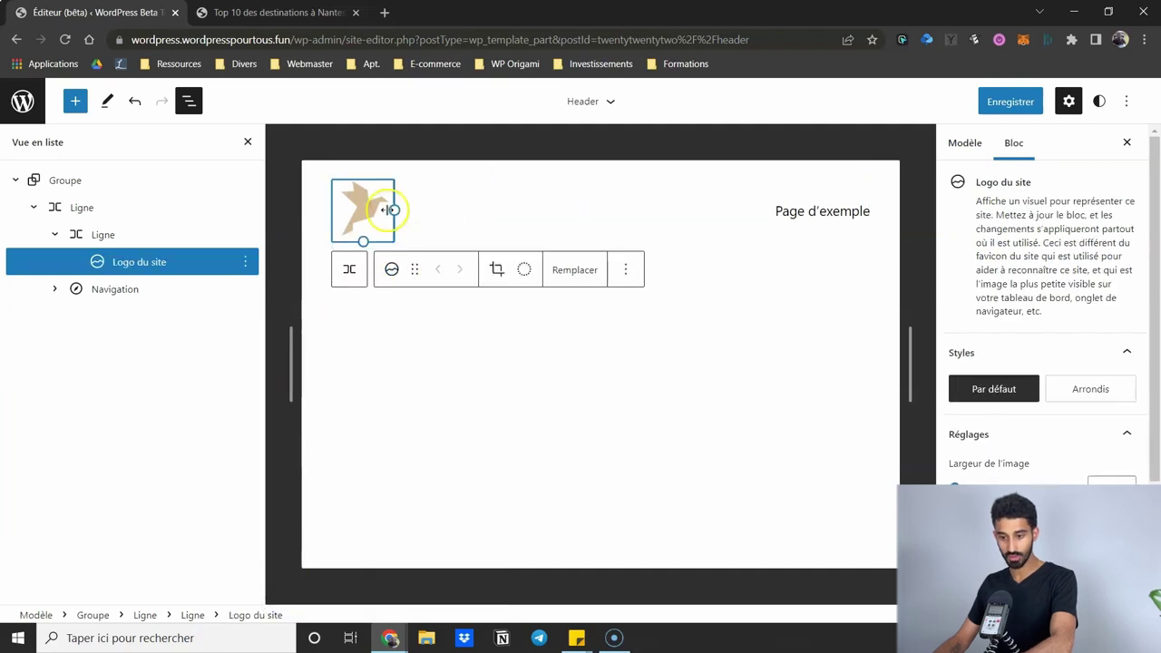
drag(393, 209, 404, 215)
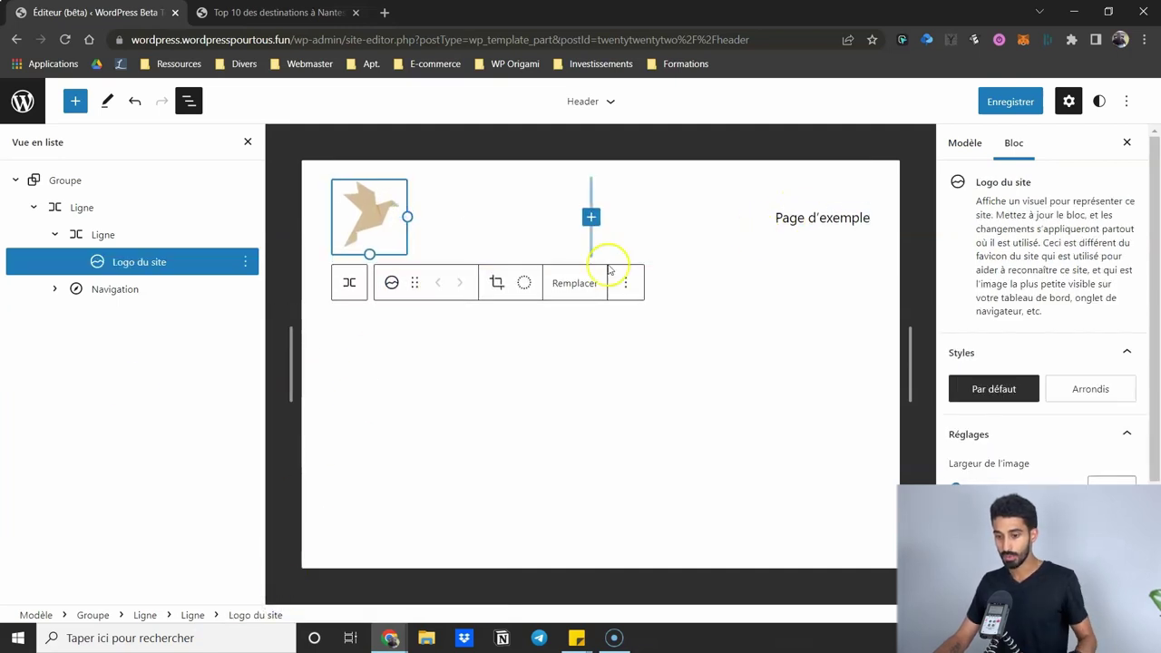
- Convert the header navigation's Liste des pages block into individual editable links
click(55, 288)
click(125, 289)
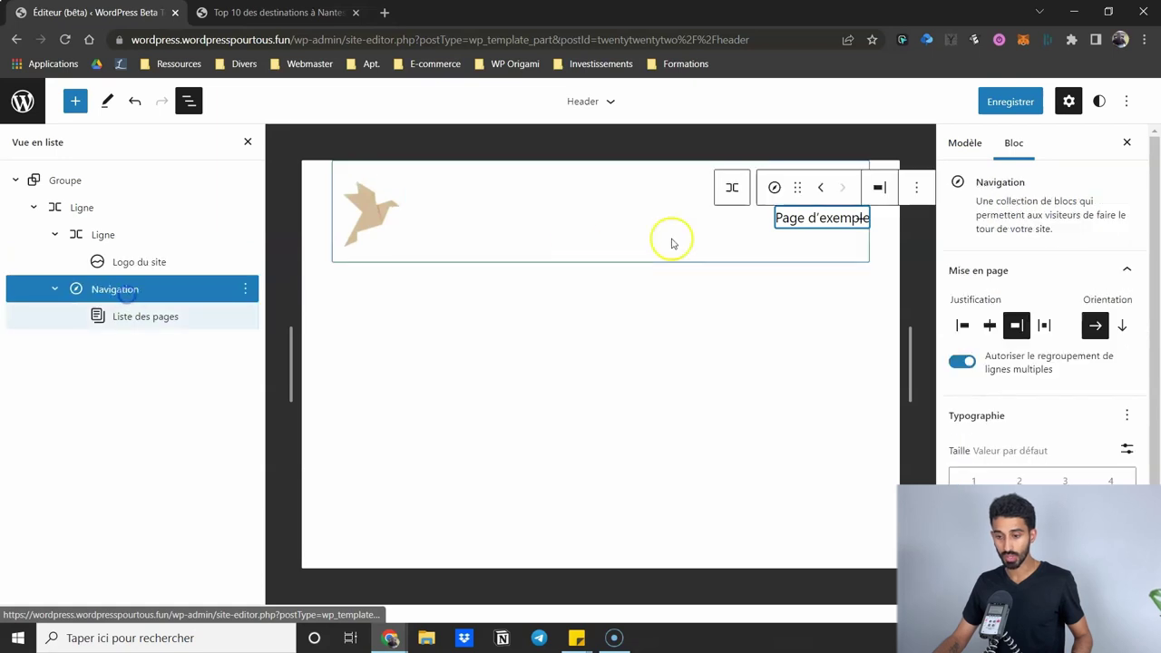
click(802, 218)
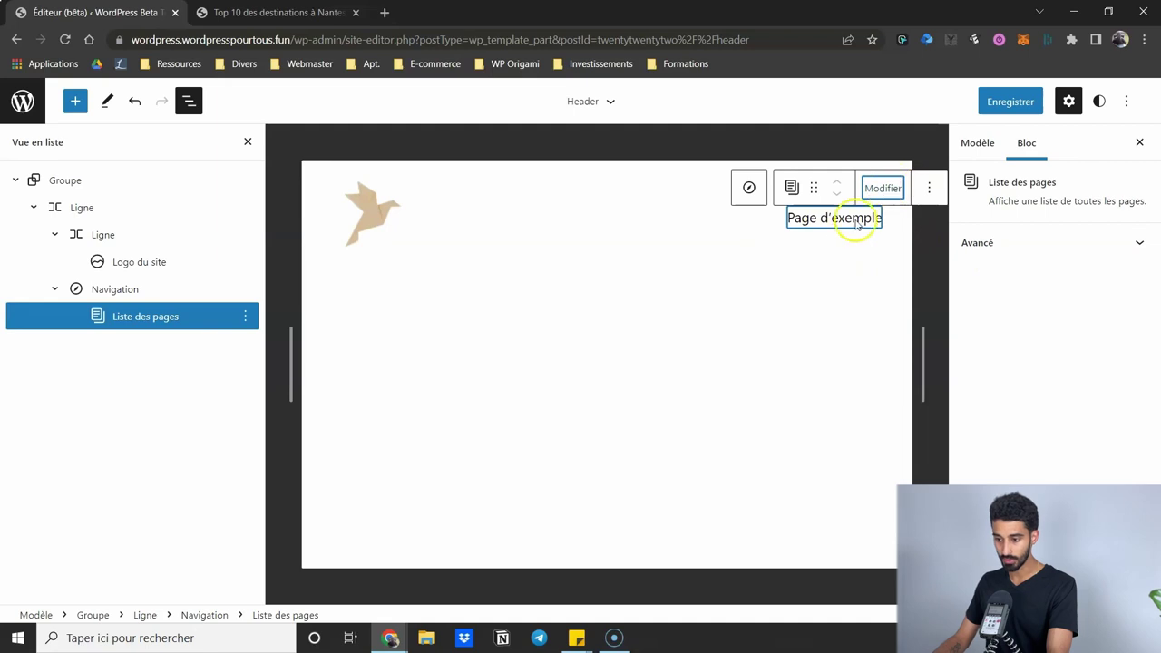
click(877, 190)
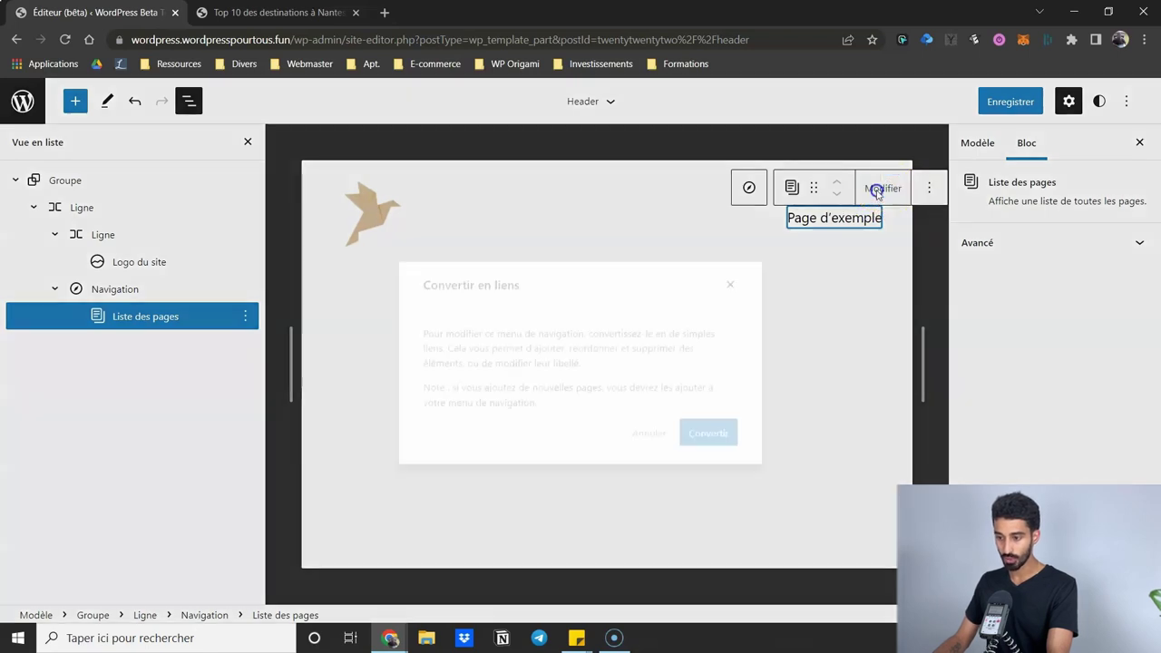
click(697, 423)
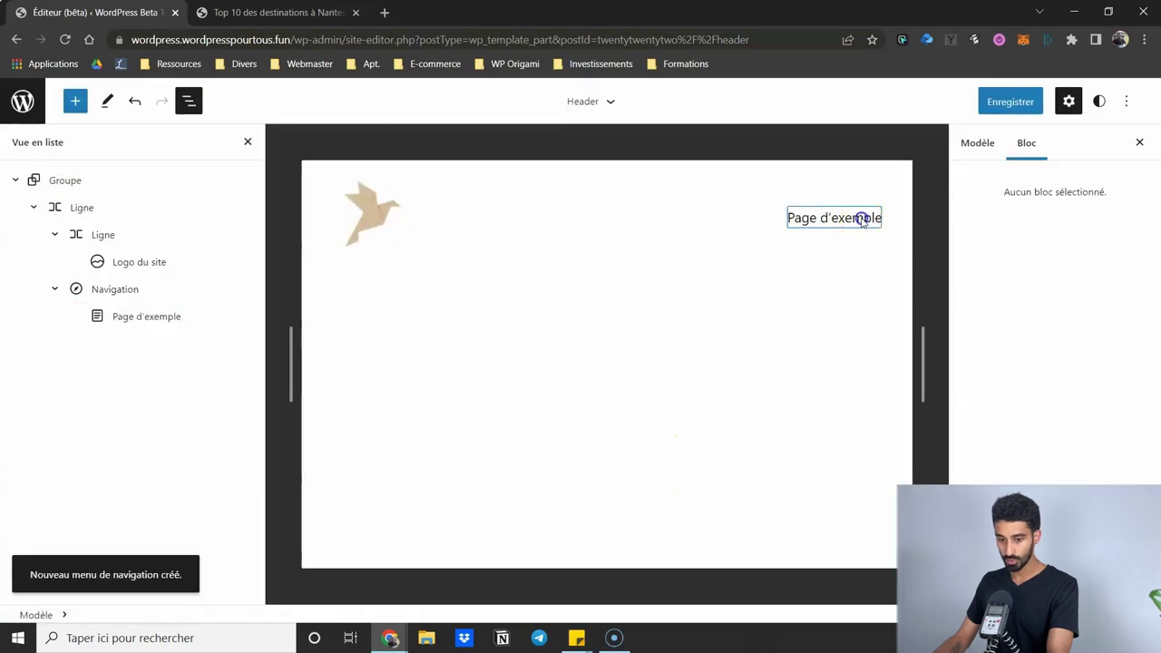
- Add a navigation link to a newly created Contact page after Page d'exemple
click(863, 221)
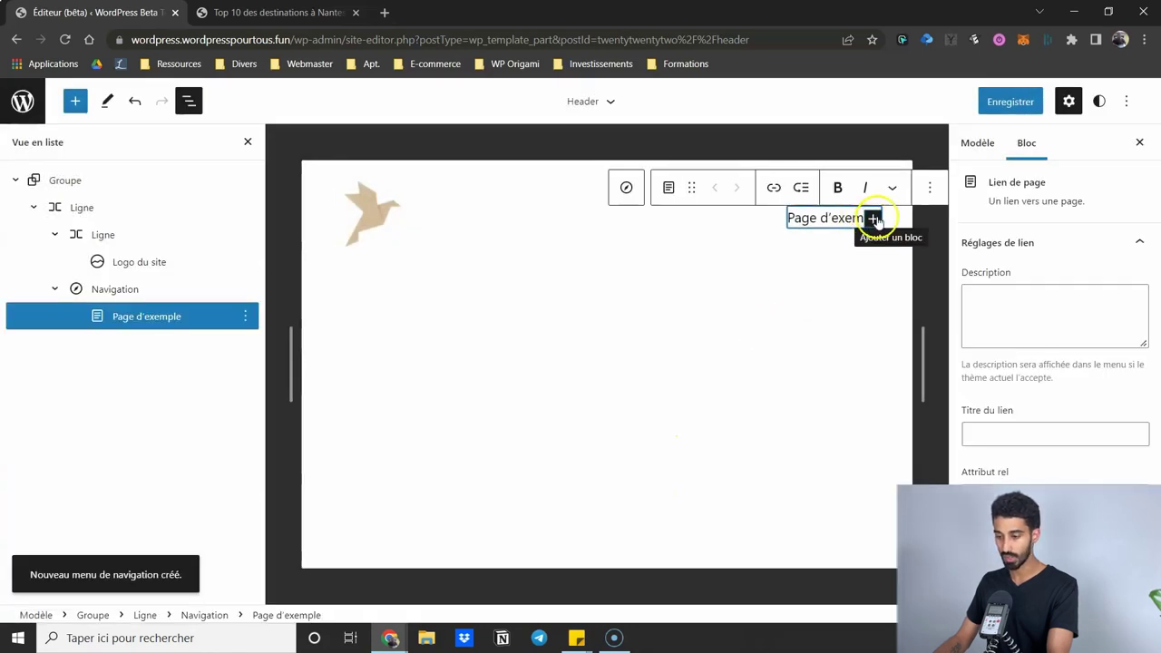
click(153, 297)
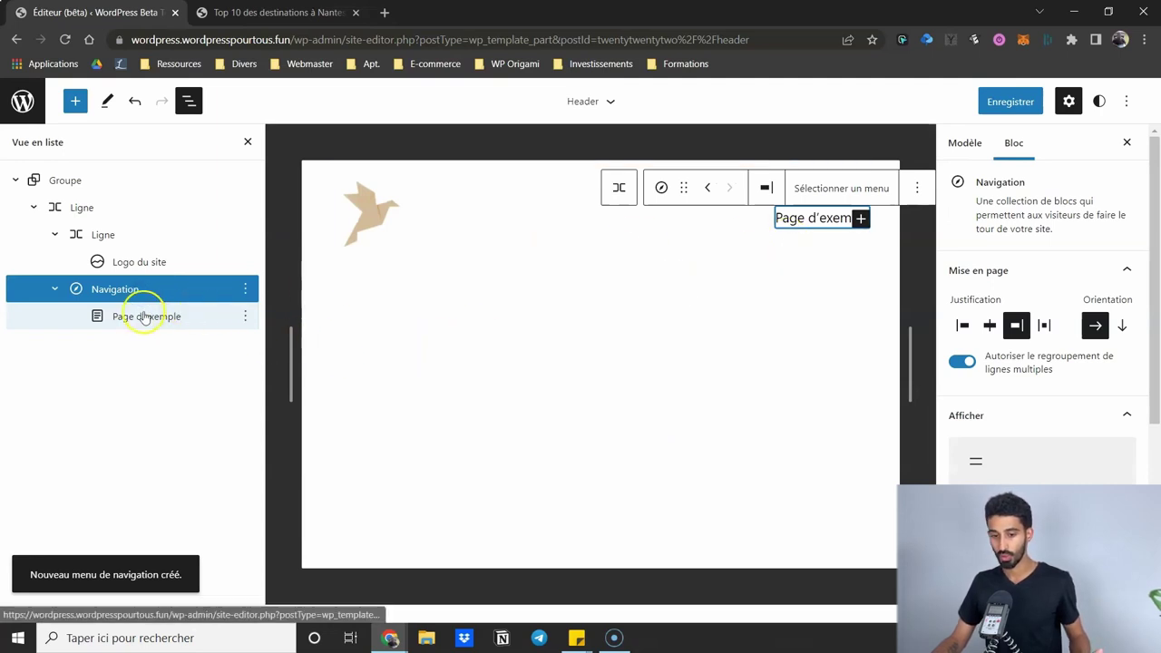
click(860, 220)
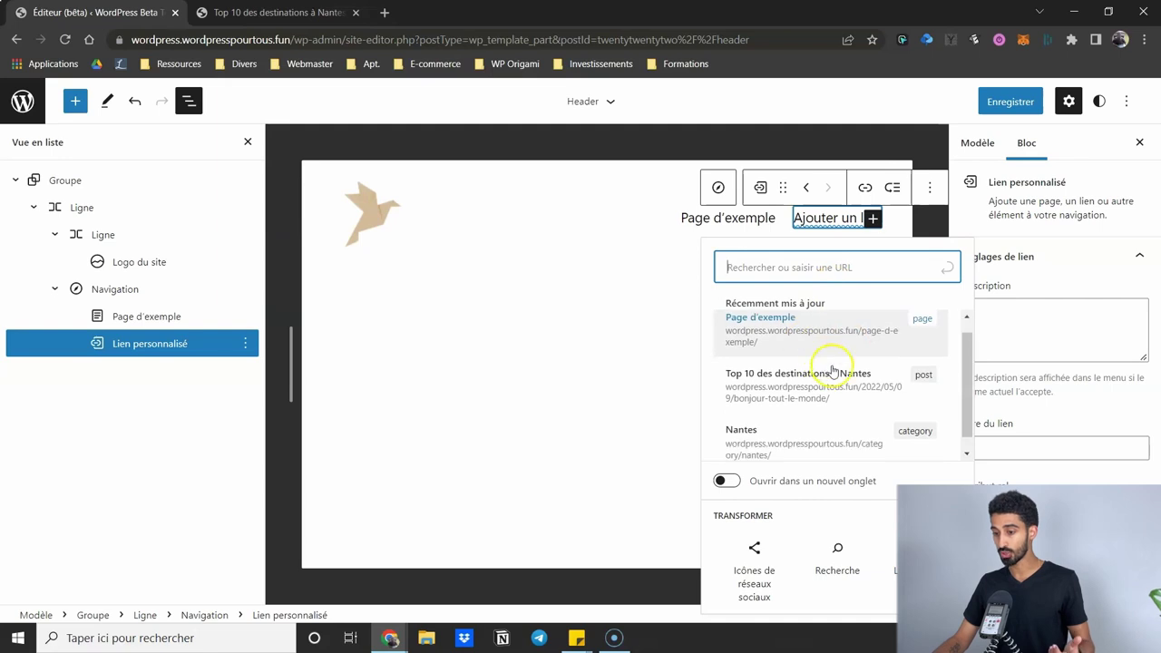
scroll(839, 381, down, 1)
scroll(841, 388, up, 1)
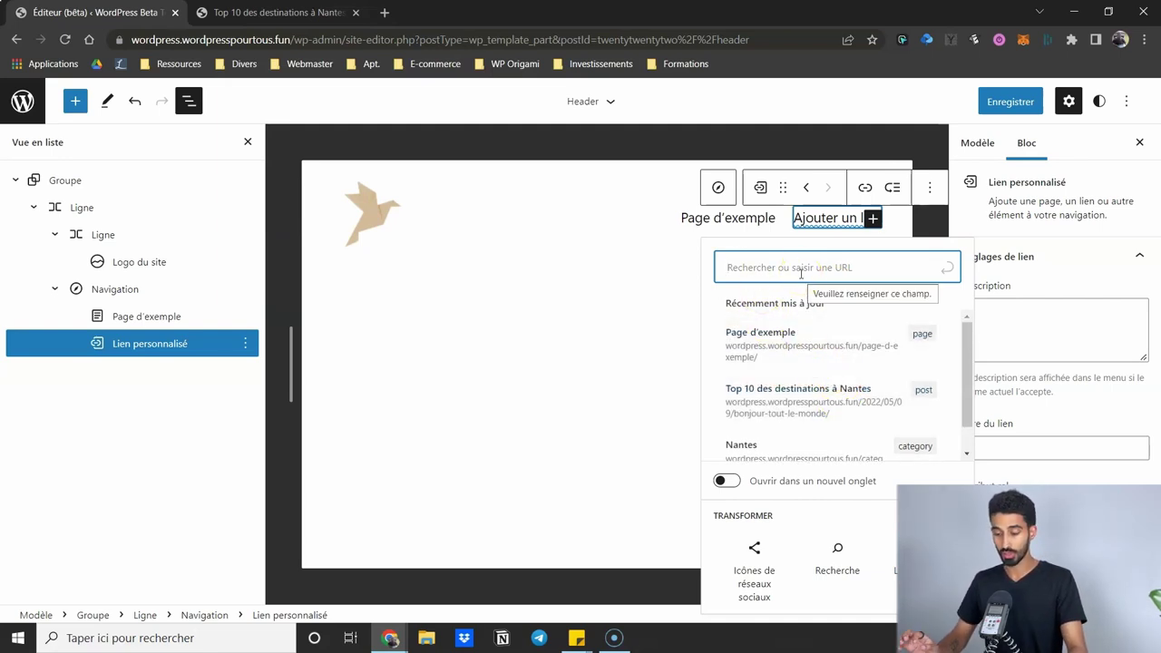
text(Contact)
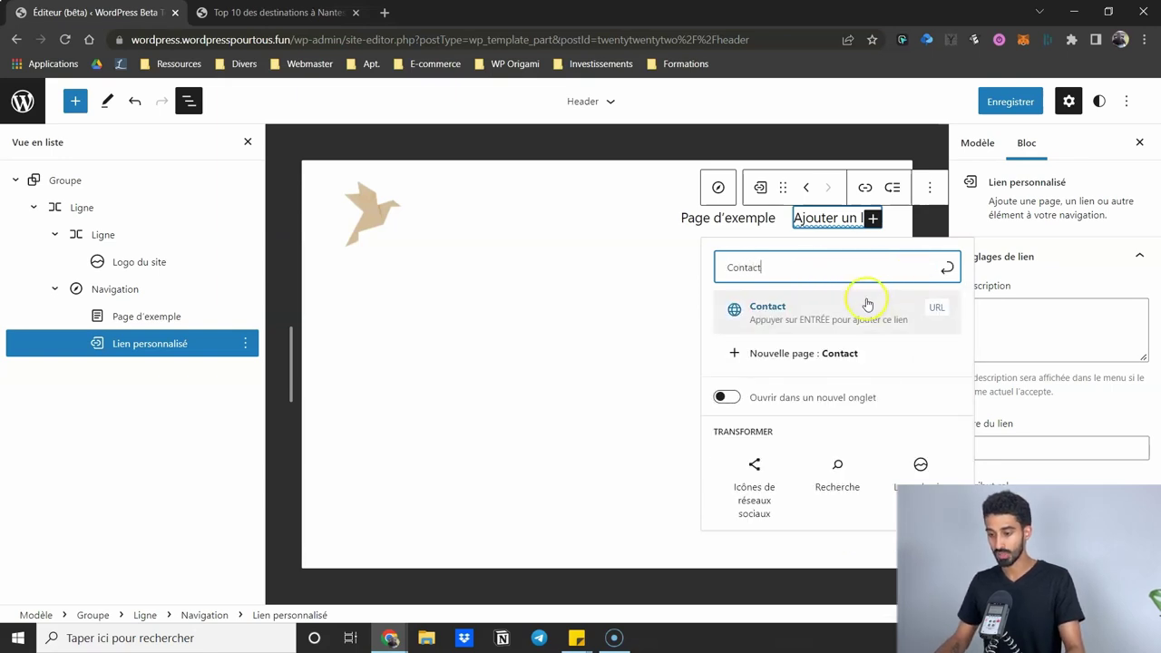
click(795, 362)
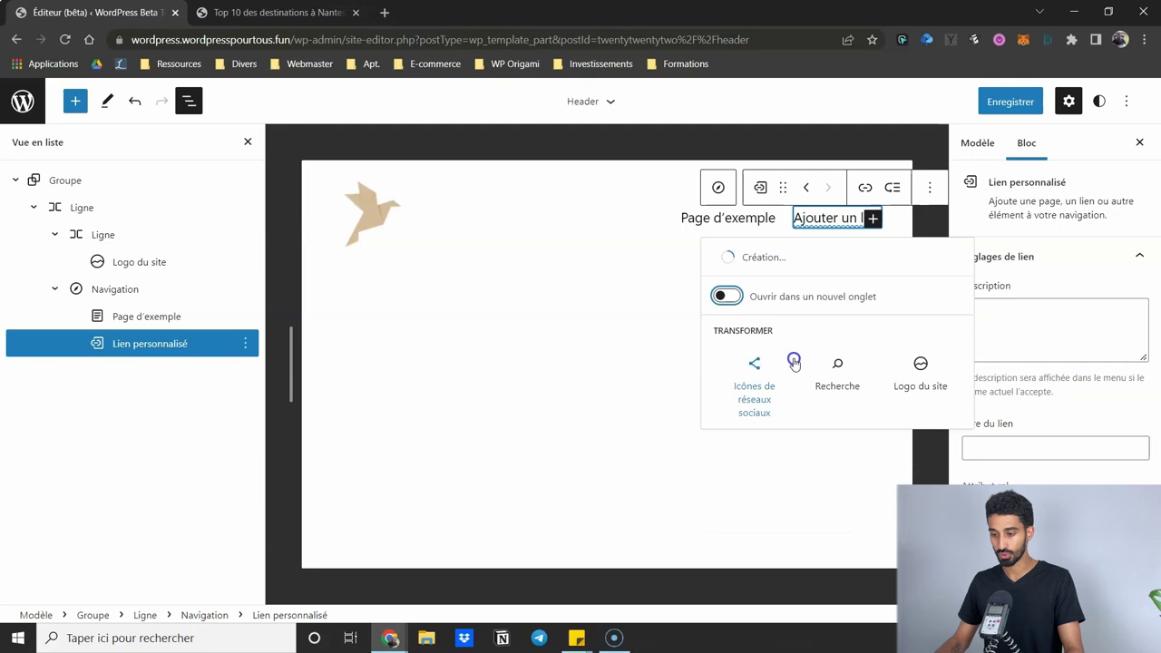
- Add another navigation link to a newly created Services page after Contact
click(873, 220)
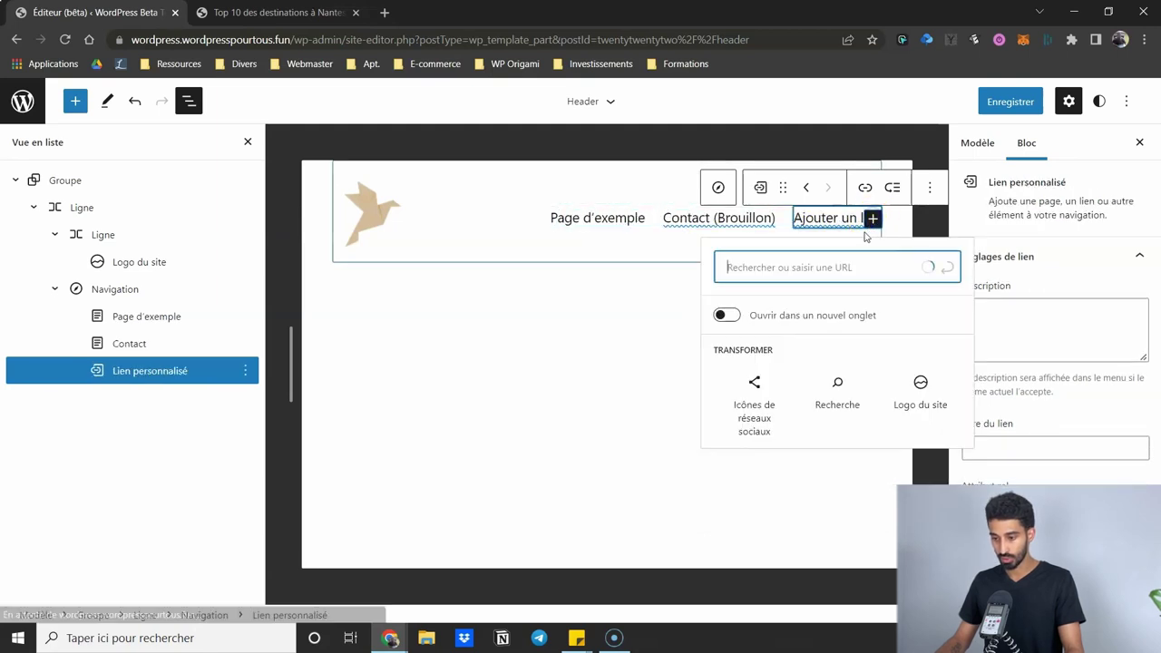
text(services)
click(770, 350)
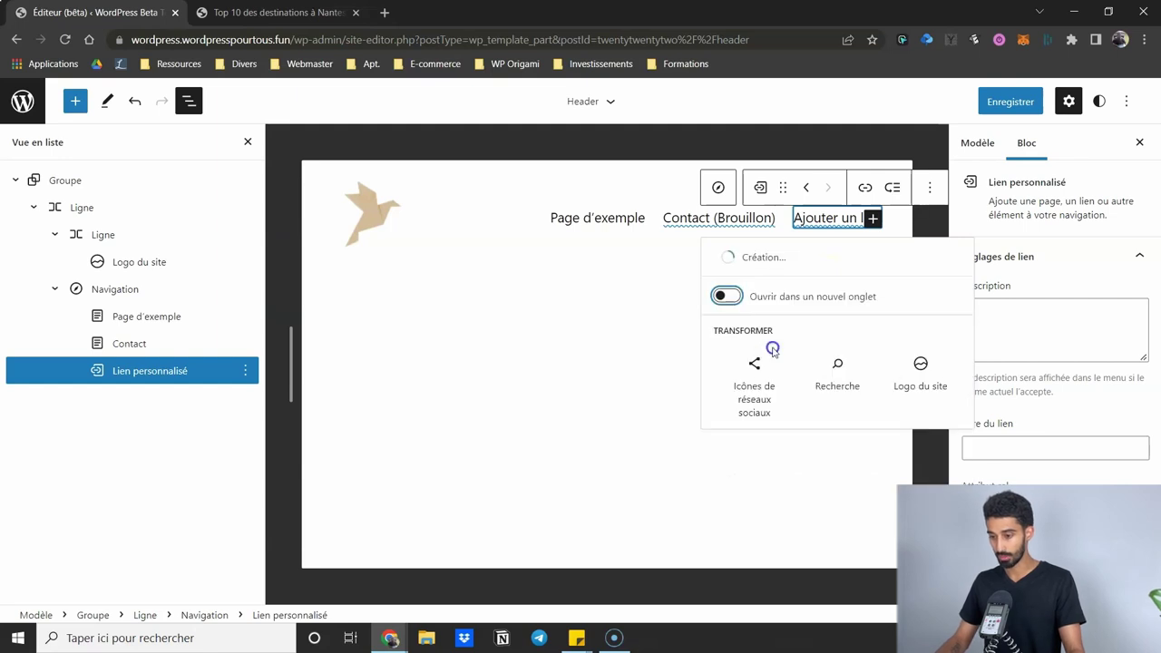
- Check the Contact link's target and save all changes to the header and its navigation menu
click(715, 222)
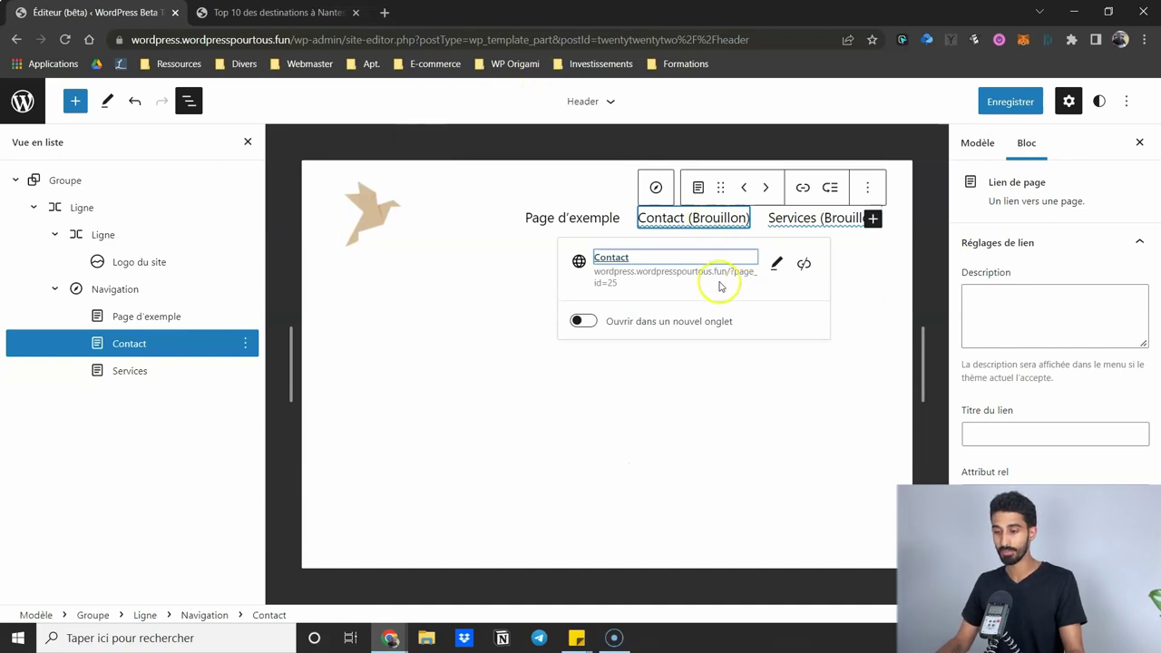
click(998, 104)
click(998, 104)
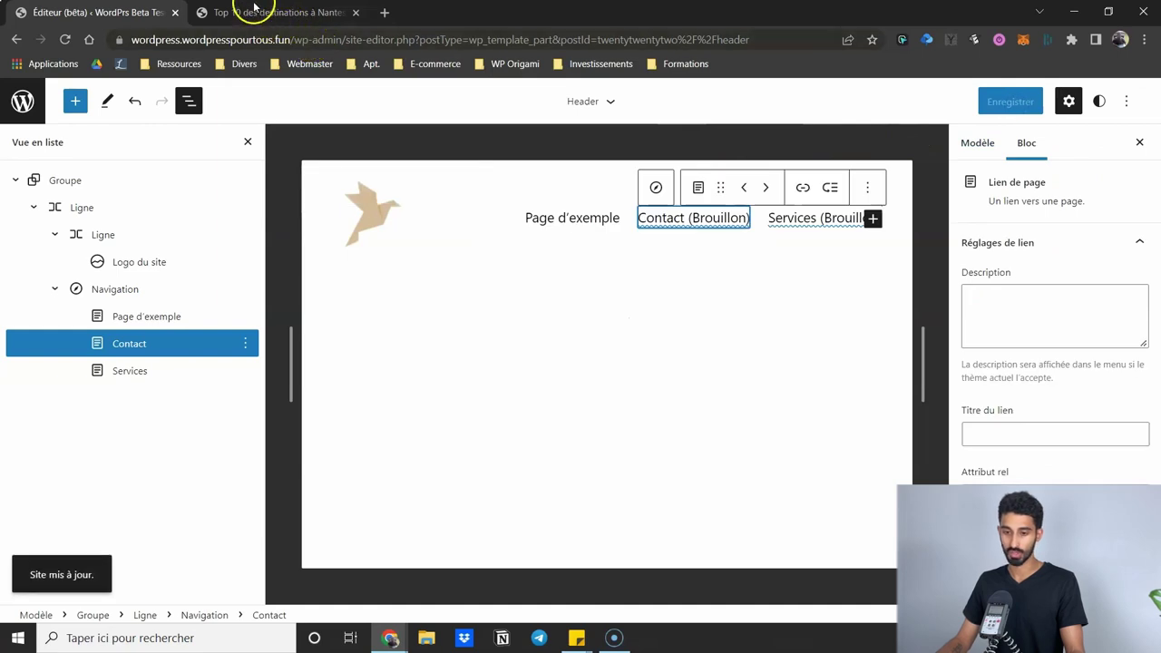
- Open the dashboard's list of pages and use quick edit to set the Contact draft's status to Publié
click(255, 12)
click(98, 94)
click(60, 268)
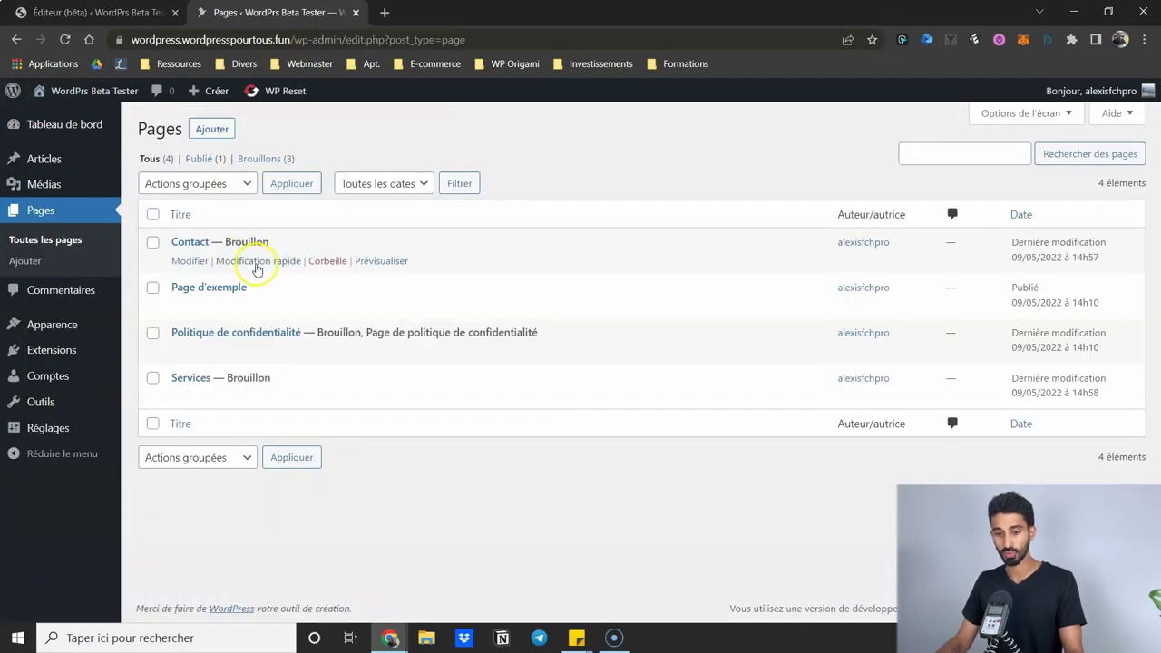
click(242, 263)
click(731, 377)
click(713, 395)
click(185, 407)
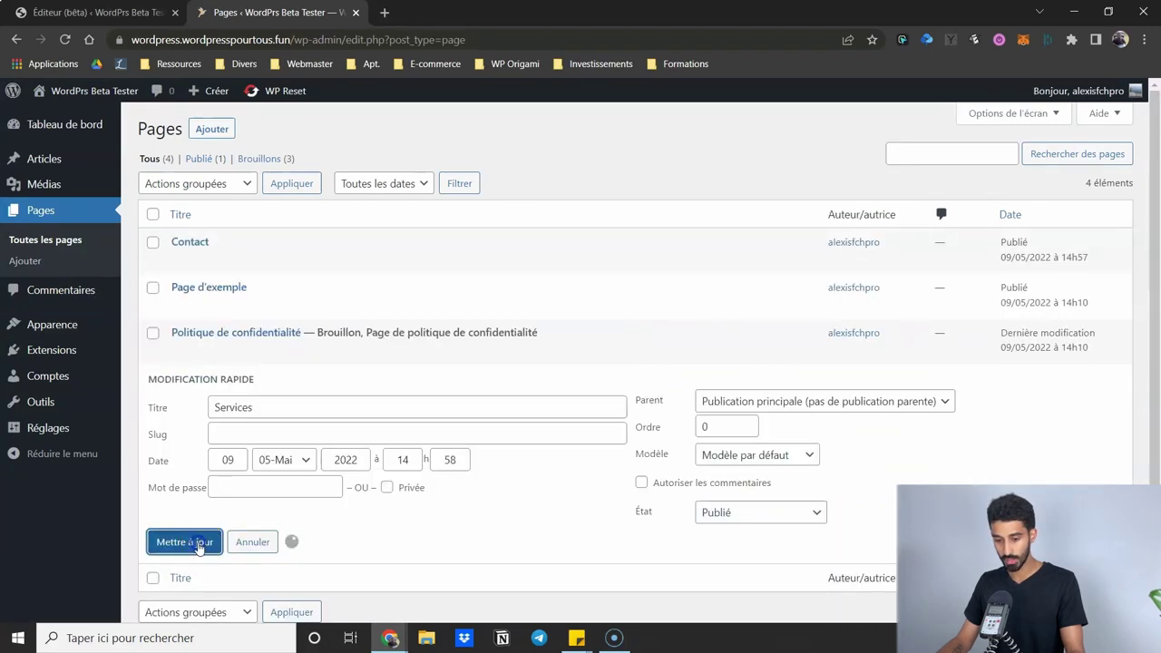
- Apply the quick edit that publishes the Services page and return to the header in the site editor
click(194, 543)
click(91, 12)
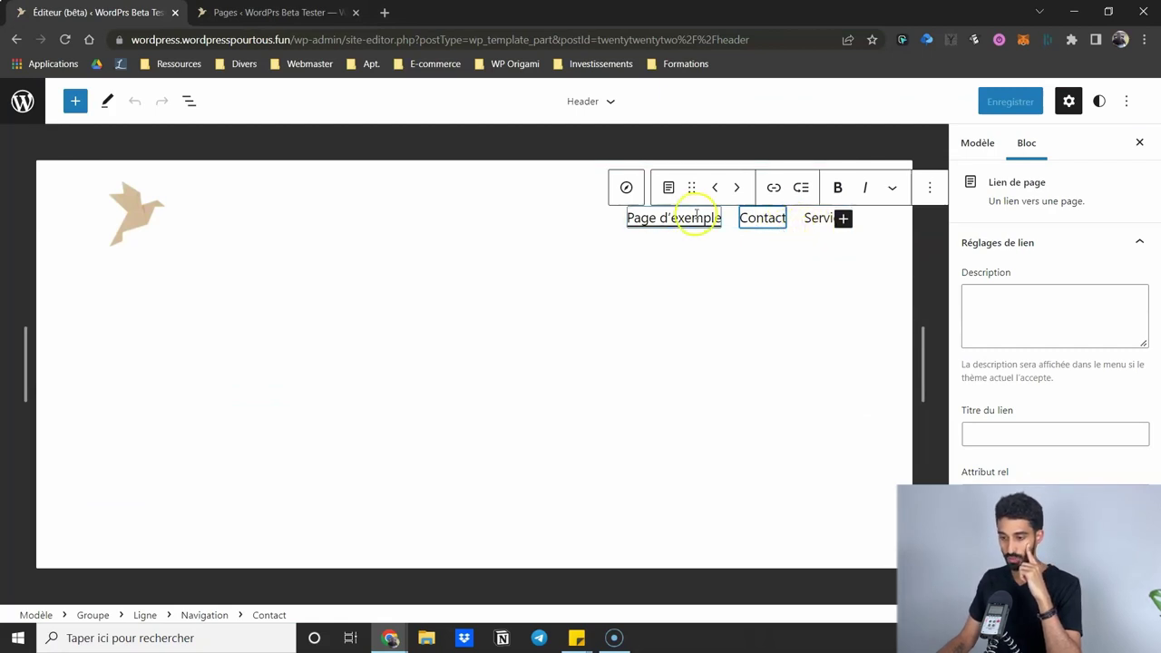
- Try placing the Services link before Contact in the header navigation, then restore its position at the end
click(806, 211)
click(715, 187)
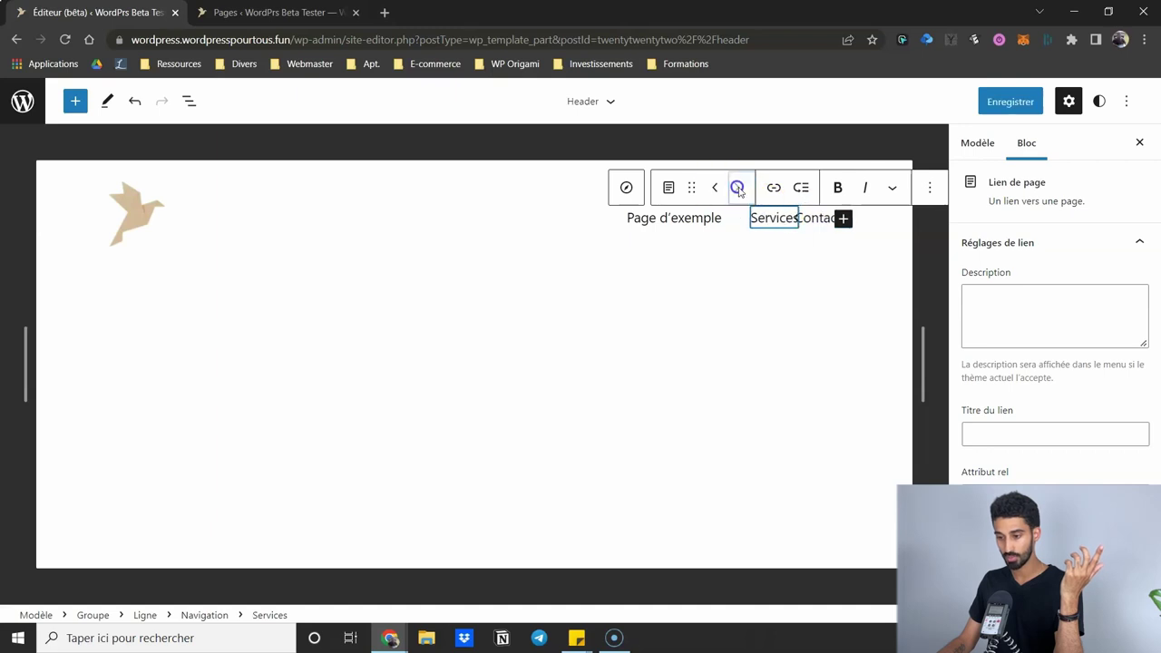
click(737, 187)
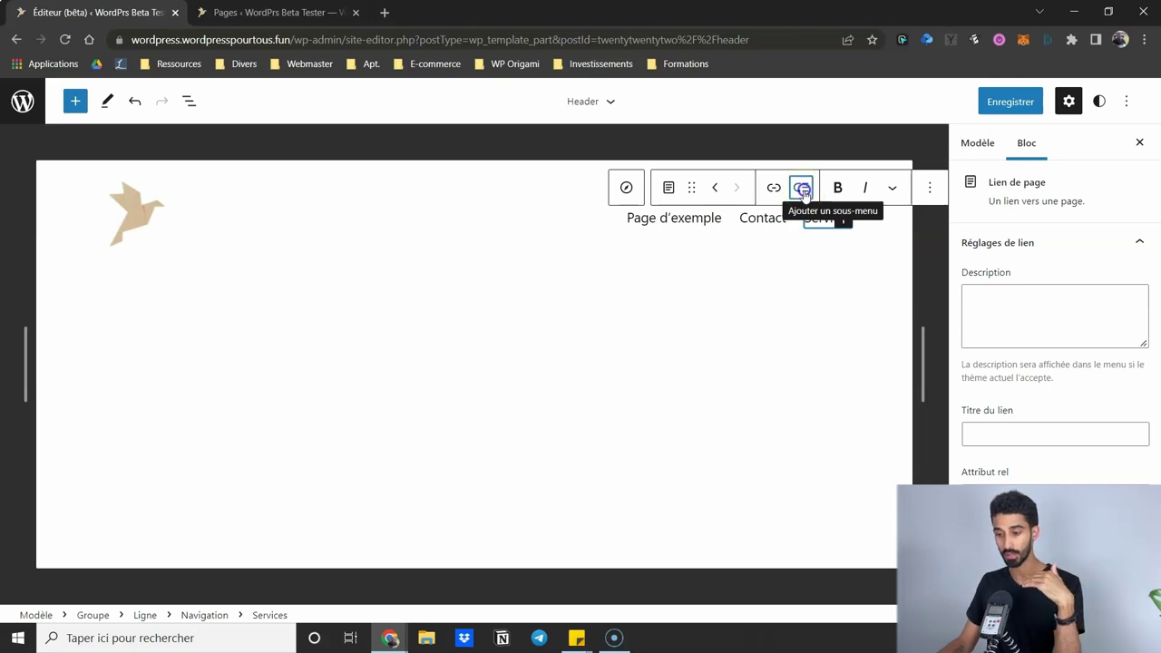
- Convert the Services and Contact links in the header navigation into submenus
click(803, 189)
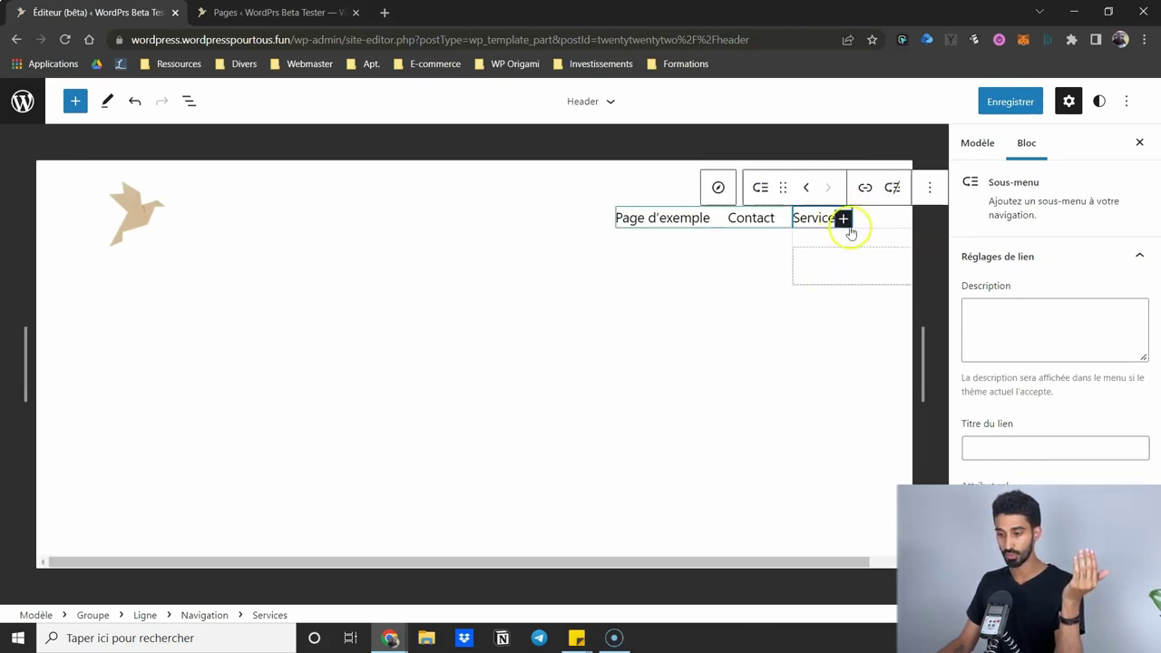
click(839, 556)
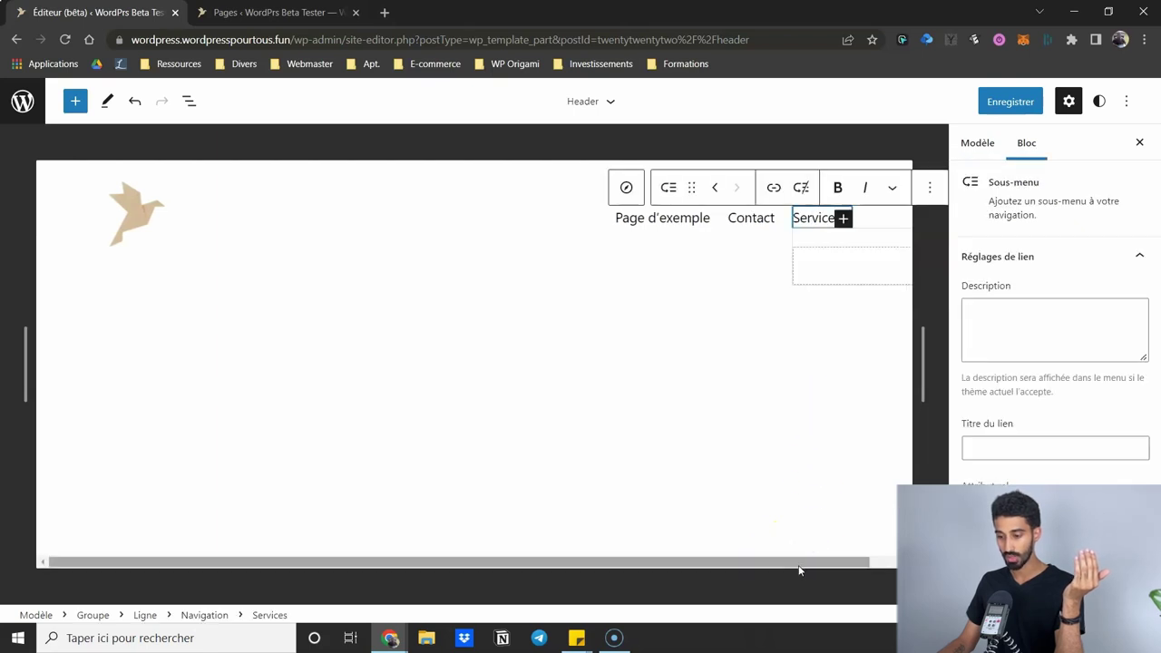
click(878, 549)
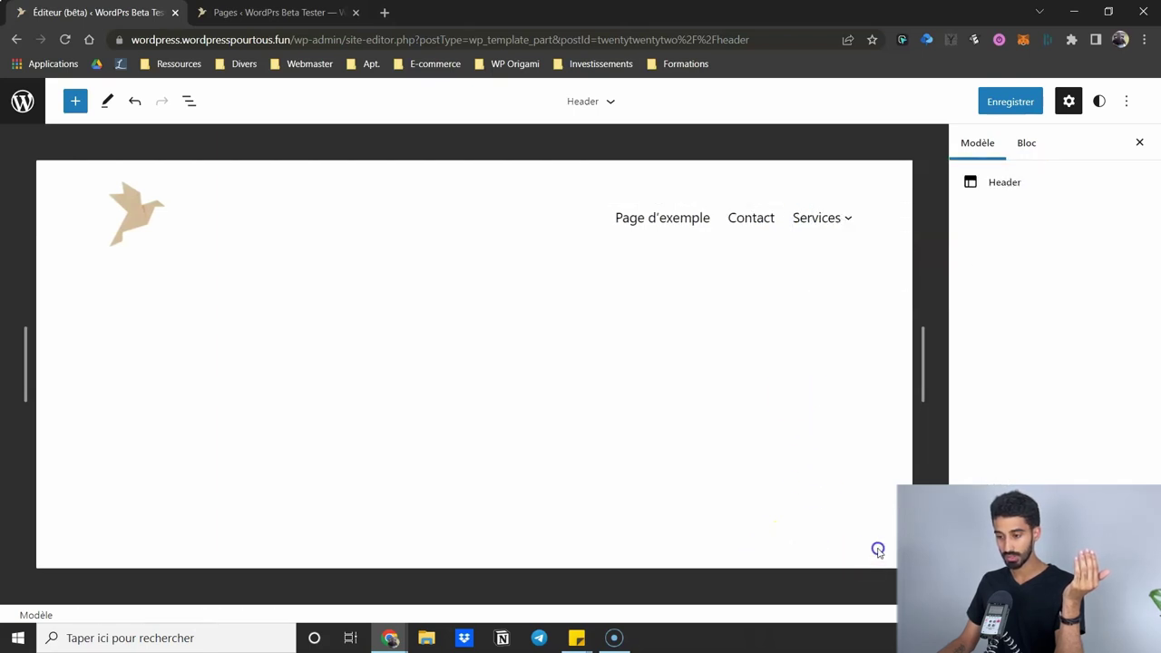
click(746, 229)
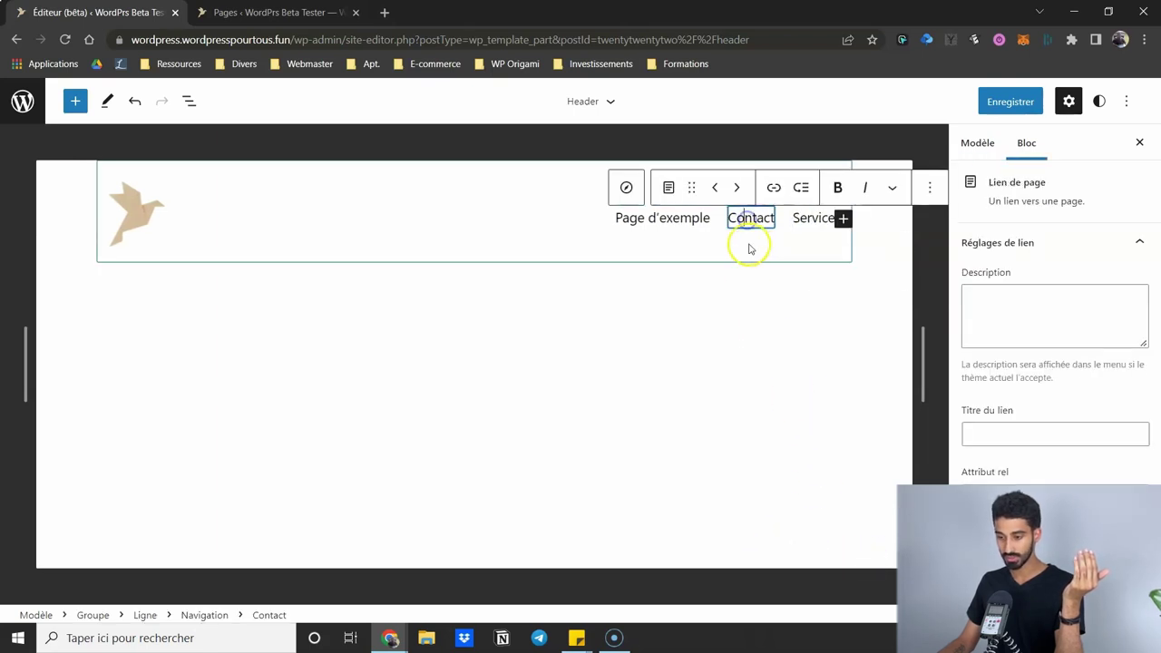
click(802, 188)
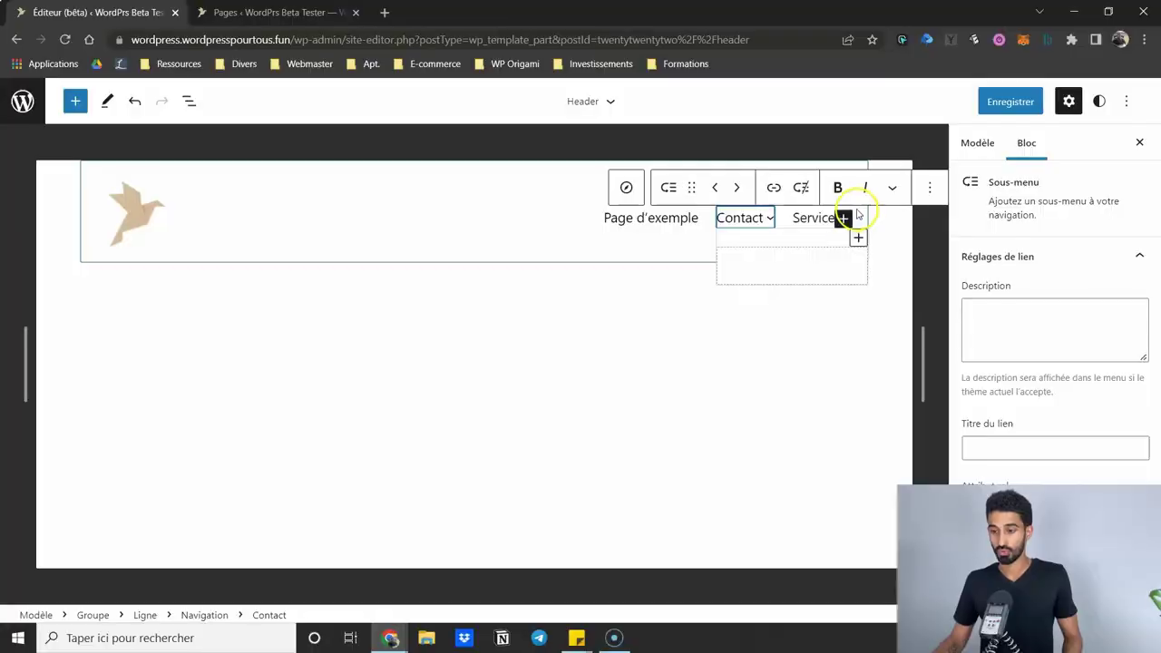
- Select the header's whole Navigation block and view the menus and menu management tools offered for it
click(687, 217)
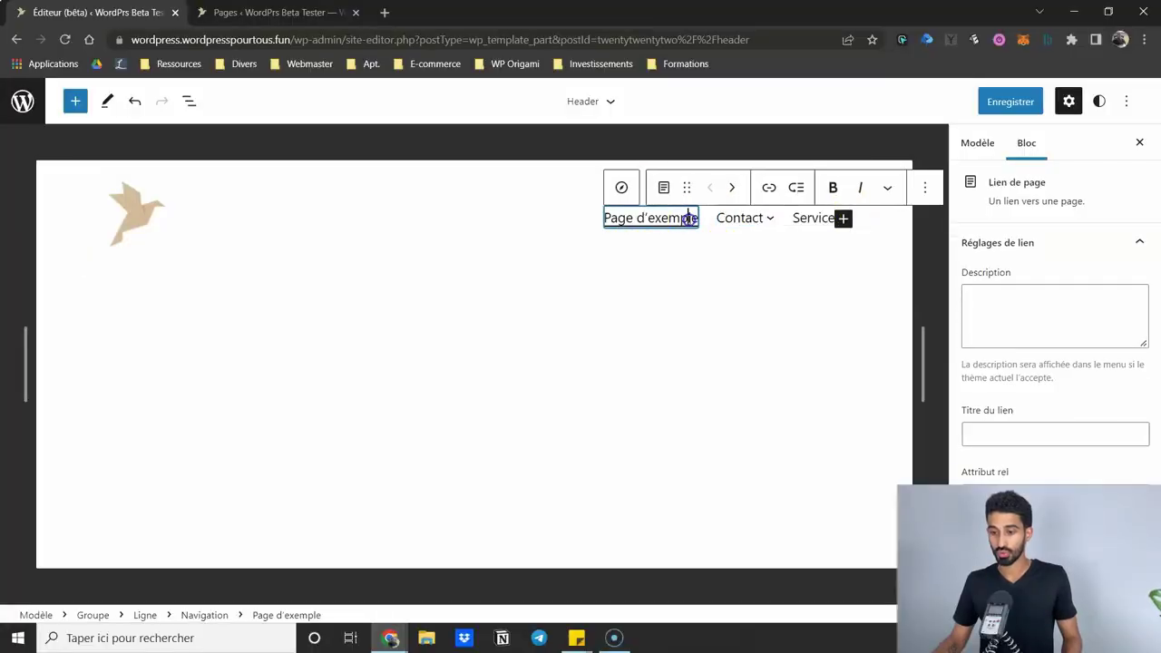
click(582, 218)
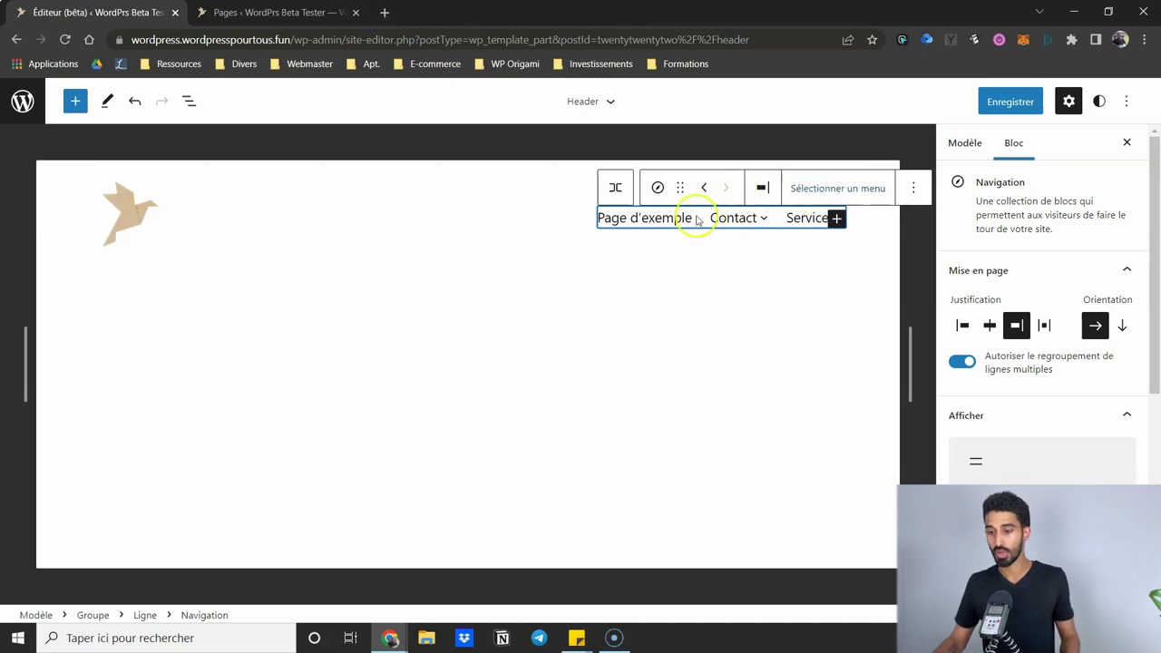
click(837, 191)
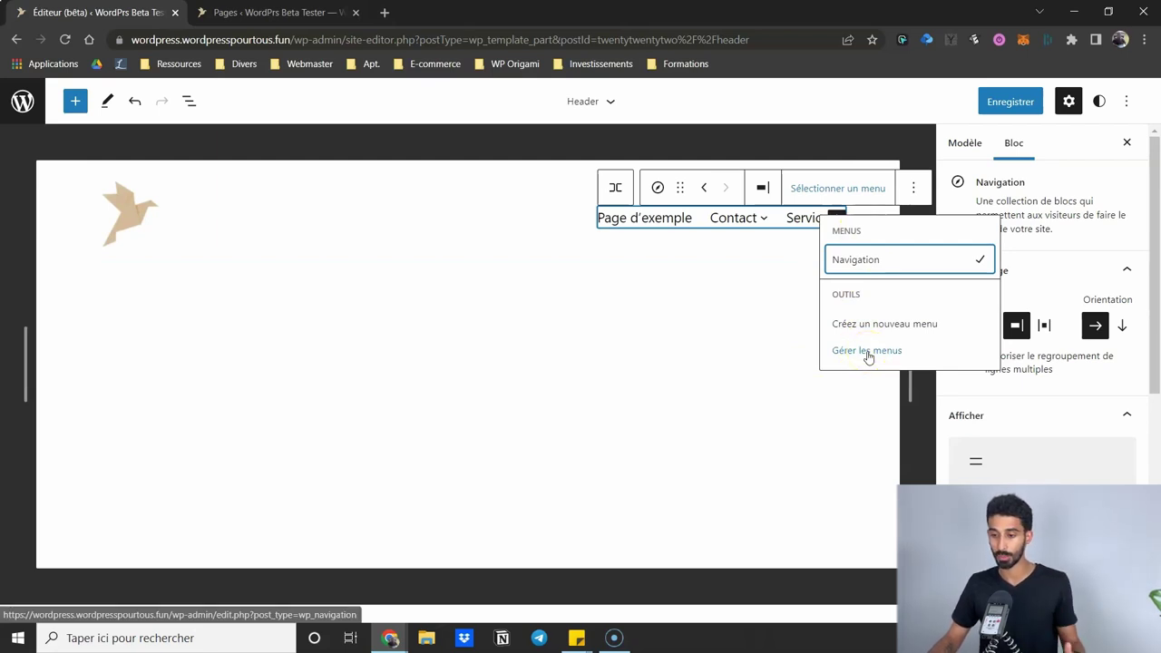
- Set the background of the header's outer Groupe block to the solid theme color Tertiary and save the changes
click(228, 260)
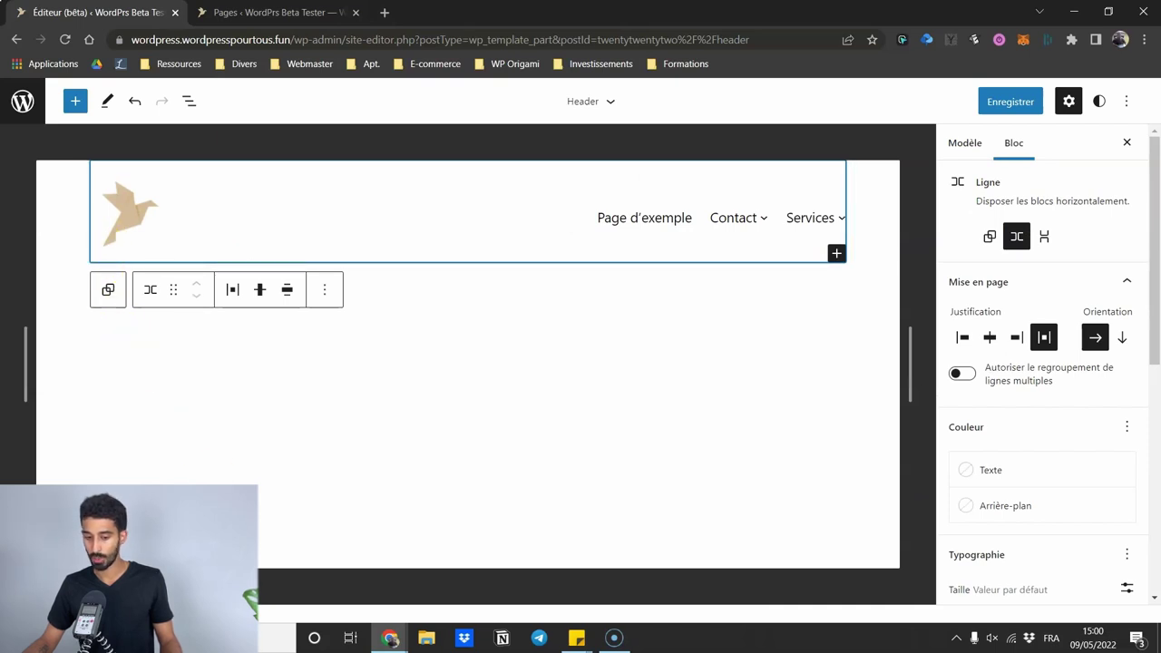
click(108, 289)
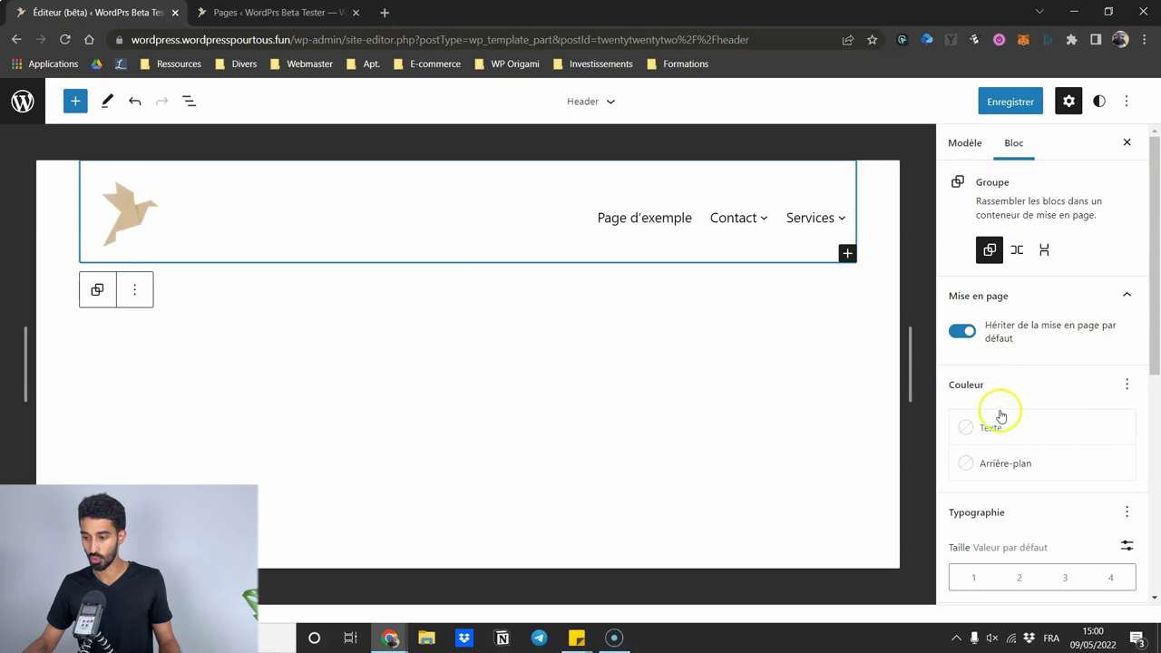
scroll(998, 409, down, 2)
click(1011, 312)
click(850, 434)
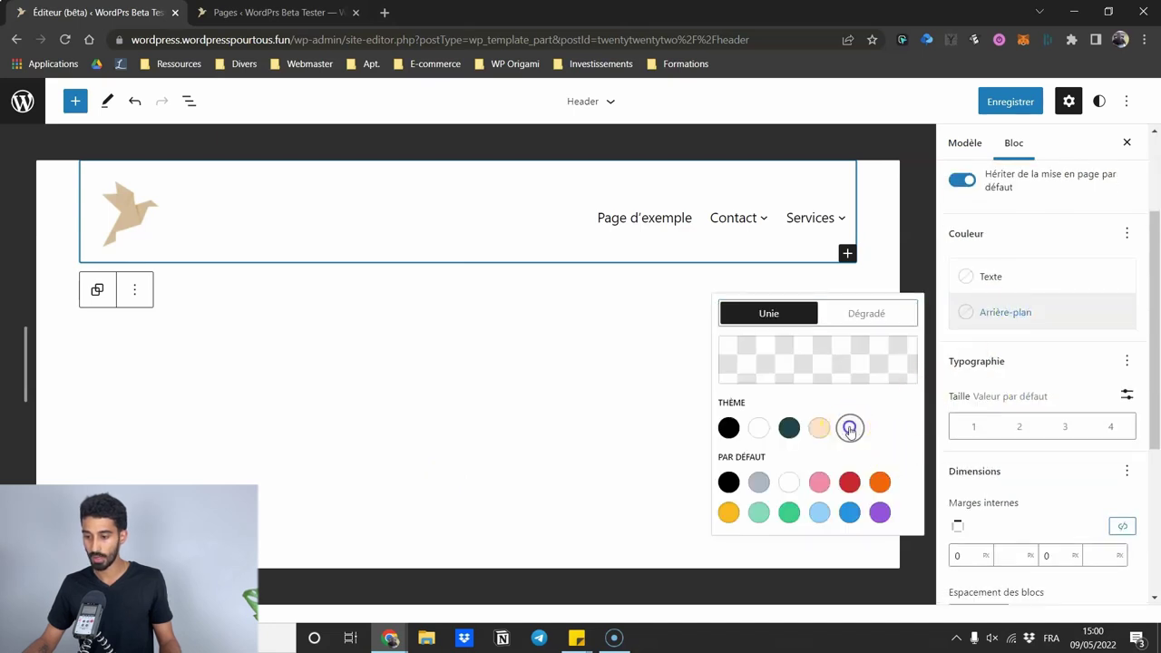
click(1007, 102)
click(1014, 108)
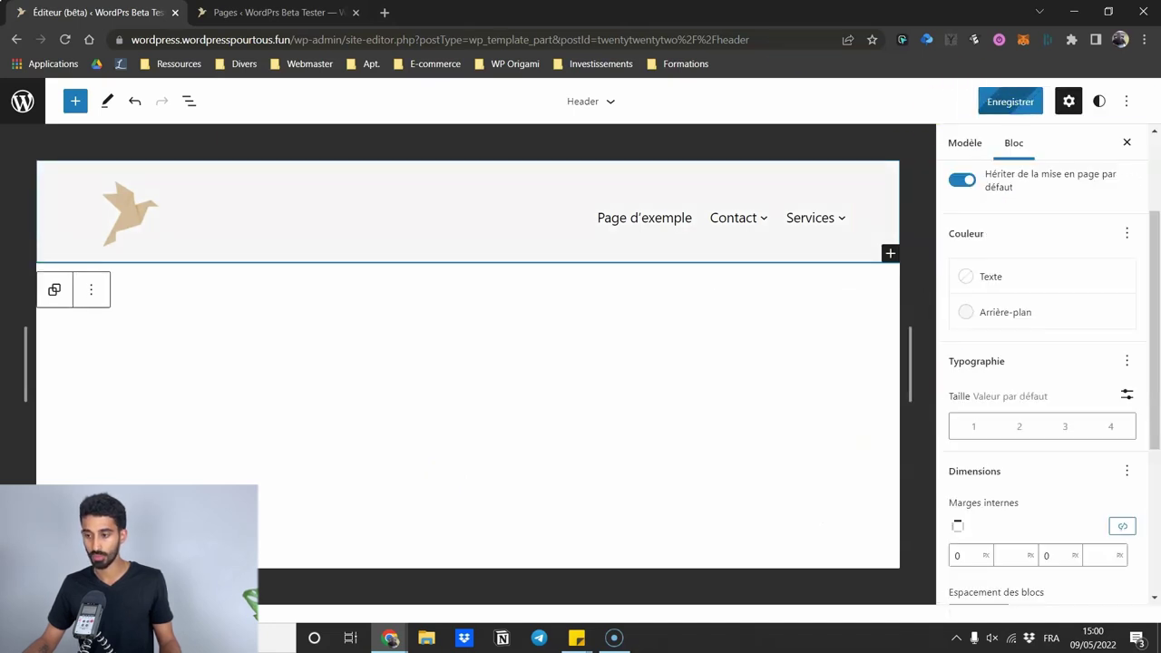
- Check how the header displays on the site's home page and on the article "Top 10 des destinations à Nantes"
click(209, 12)
click(71, 95)
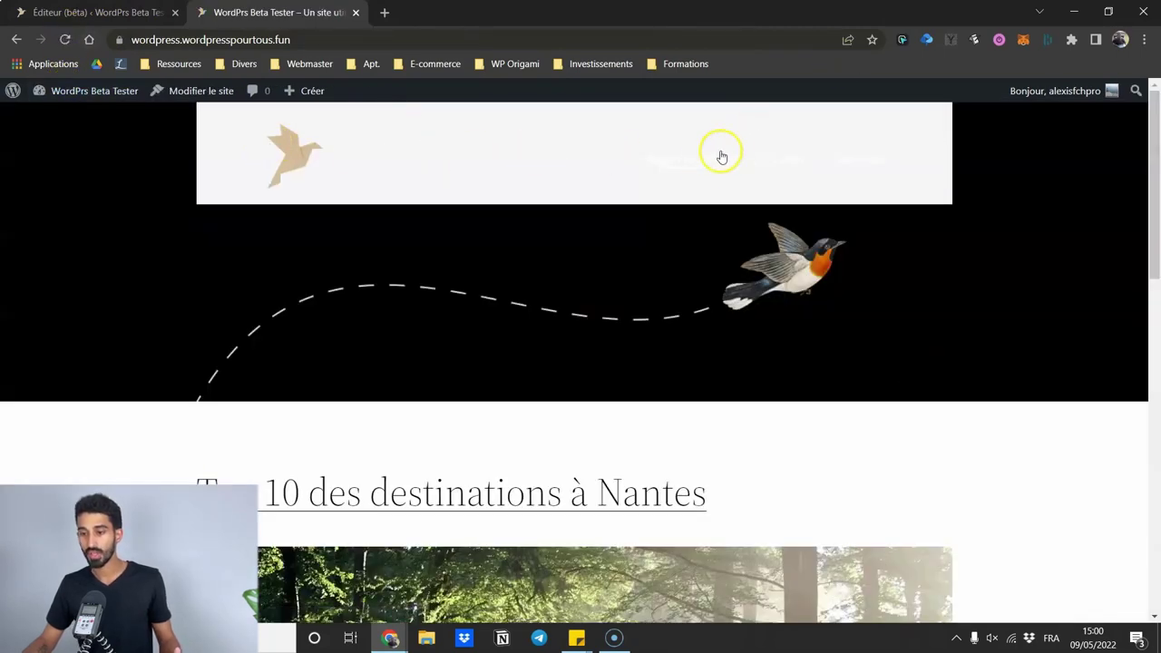
scroll(321, 208, down, 7)
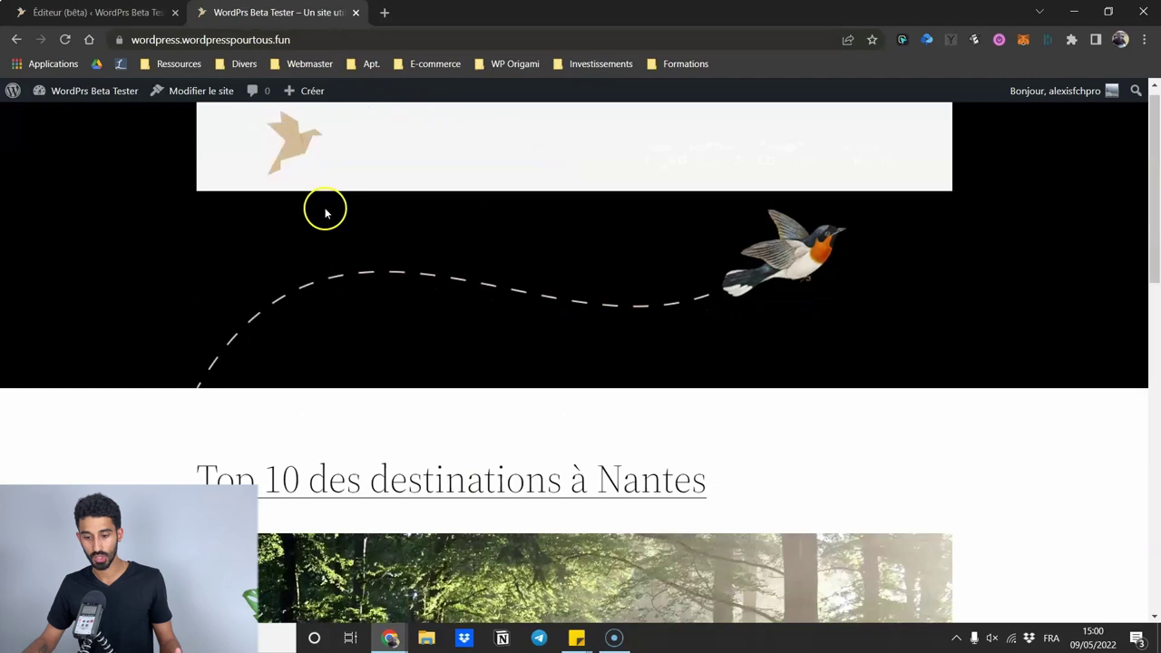
scroll(490, 235, up, 4)
click(445, 193)
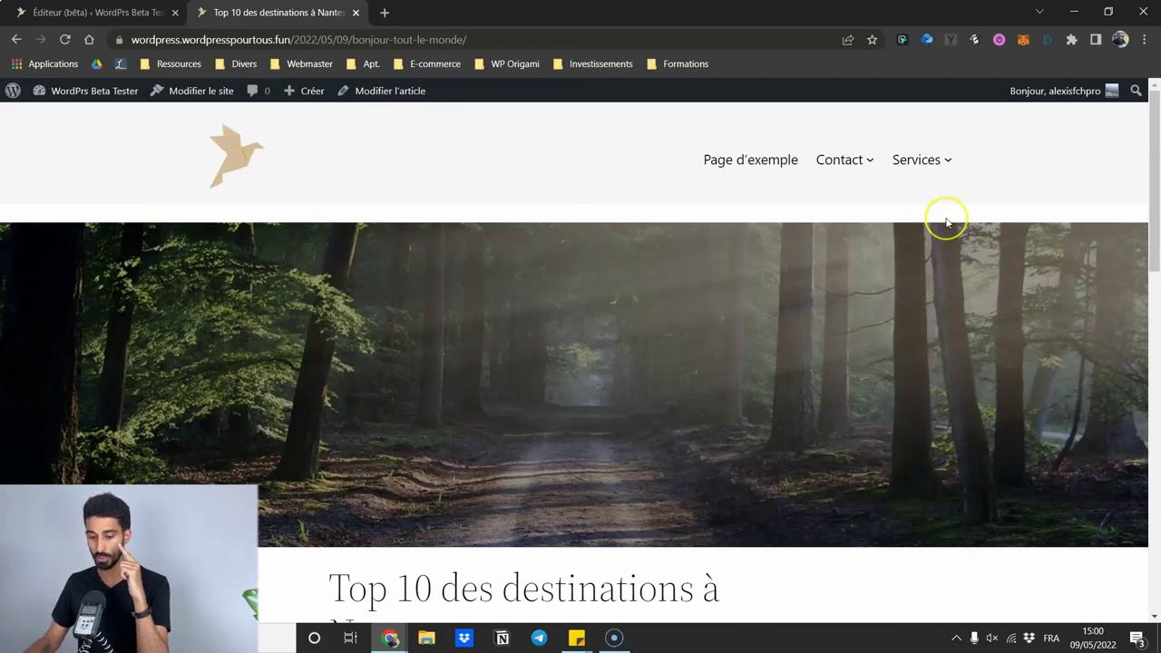
scroll(790, 194, down, 4)
scroll(604, 267, up, 4)
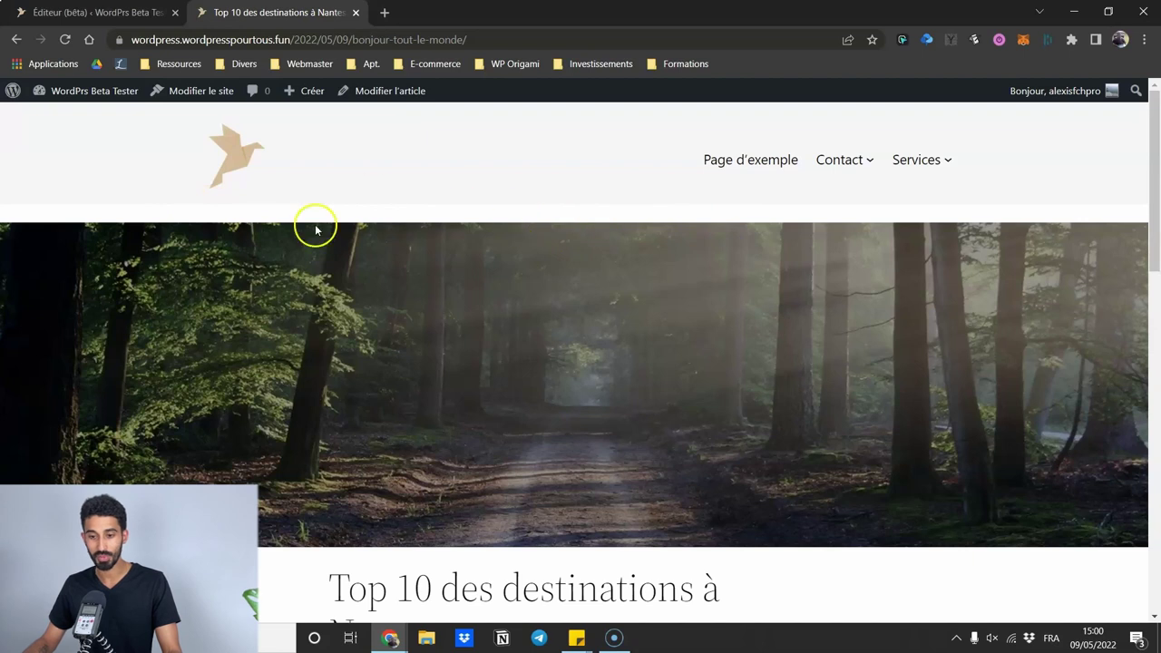
- Reset the Arrière-plan color of the header's Groupe block, save it, and reload the article page to check the header
key(ctrl+Page_Up)
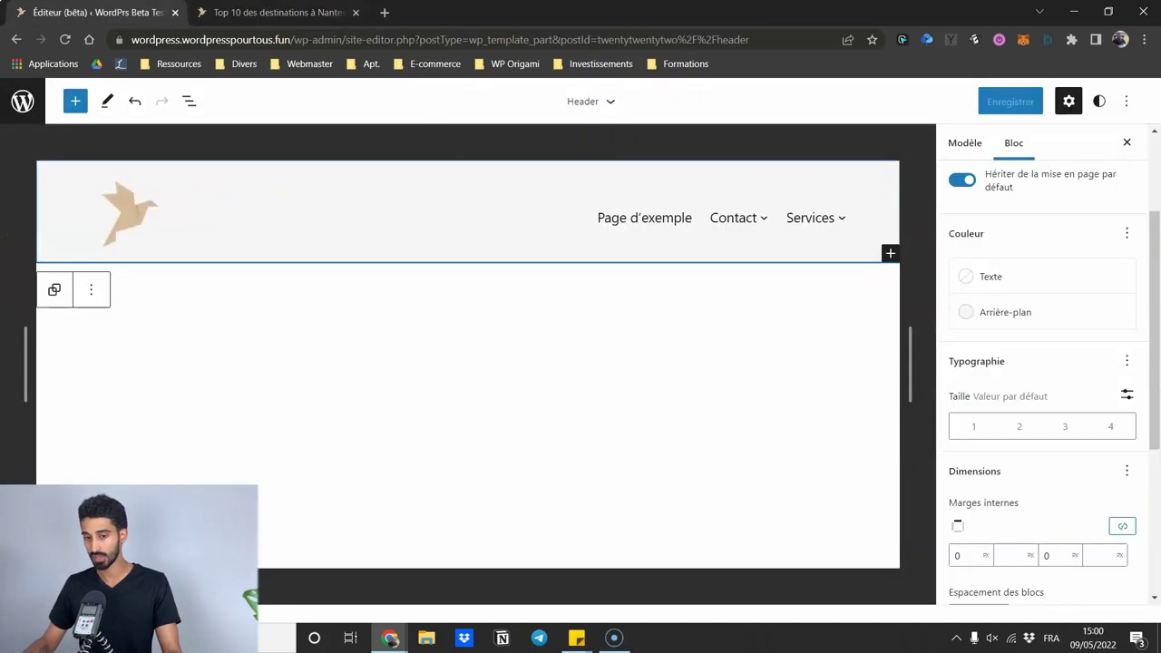
click(999, 313)
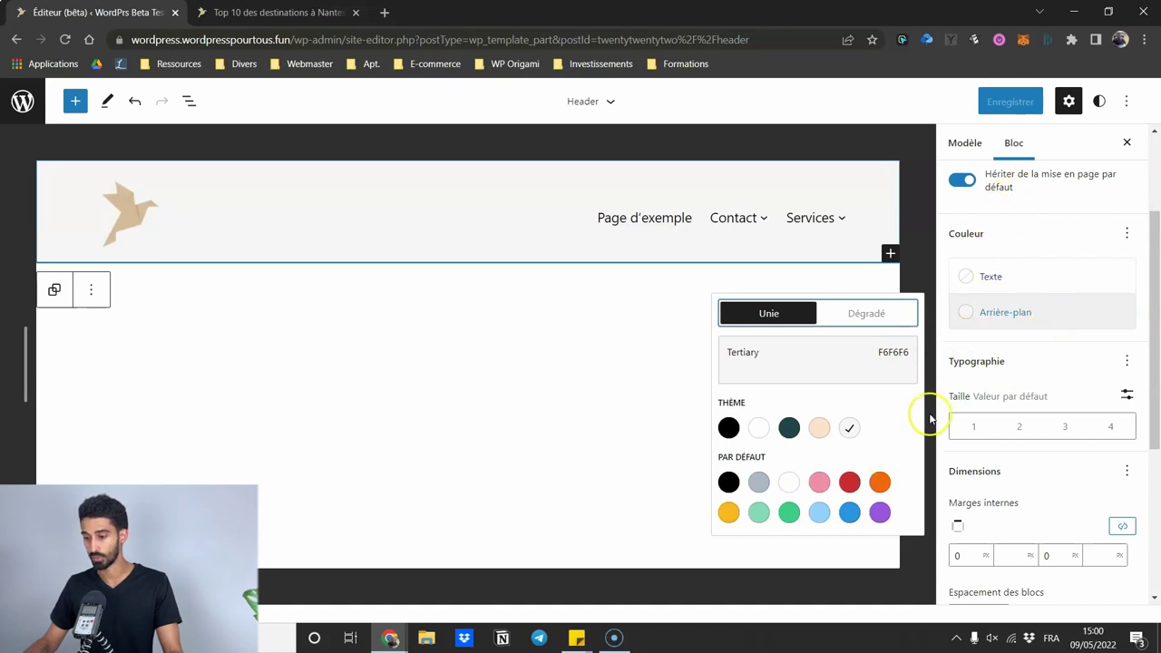
click(1127, 234)
click(1127, 234)
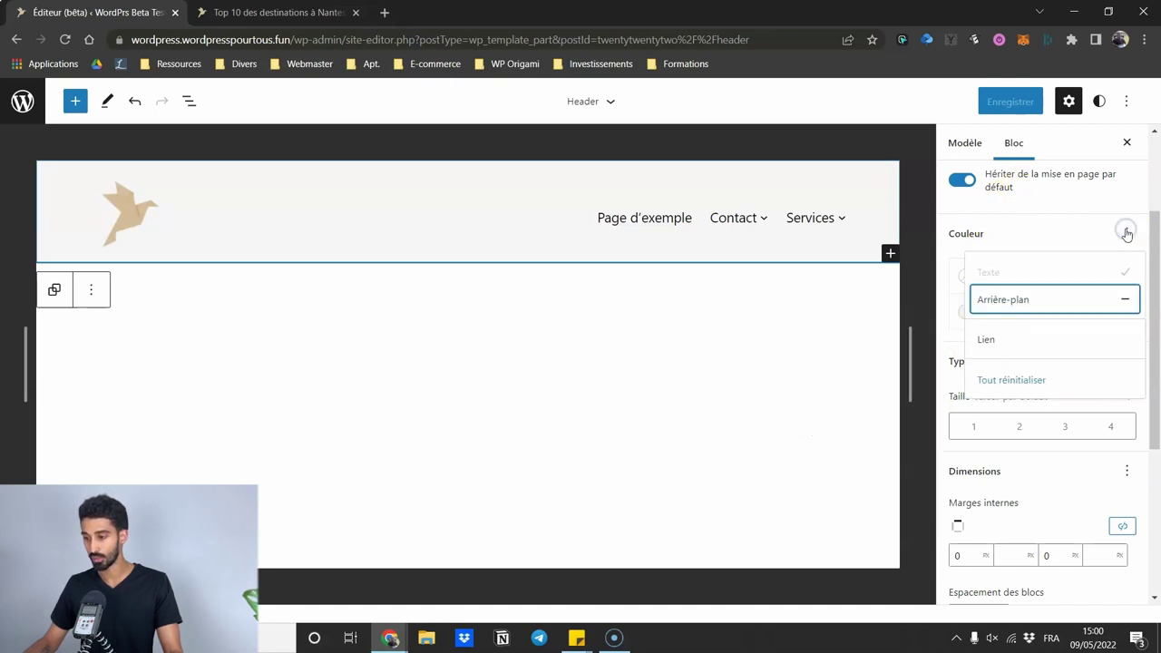
click(1130, 300)
click(999, 101)
click(998, 100)
click(272, 12)
click(67, 39)
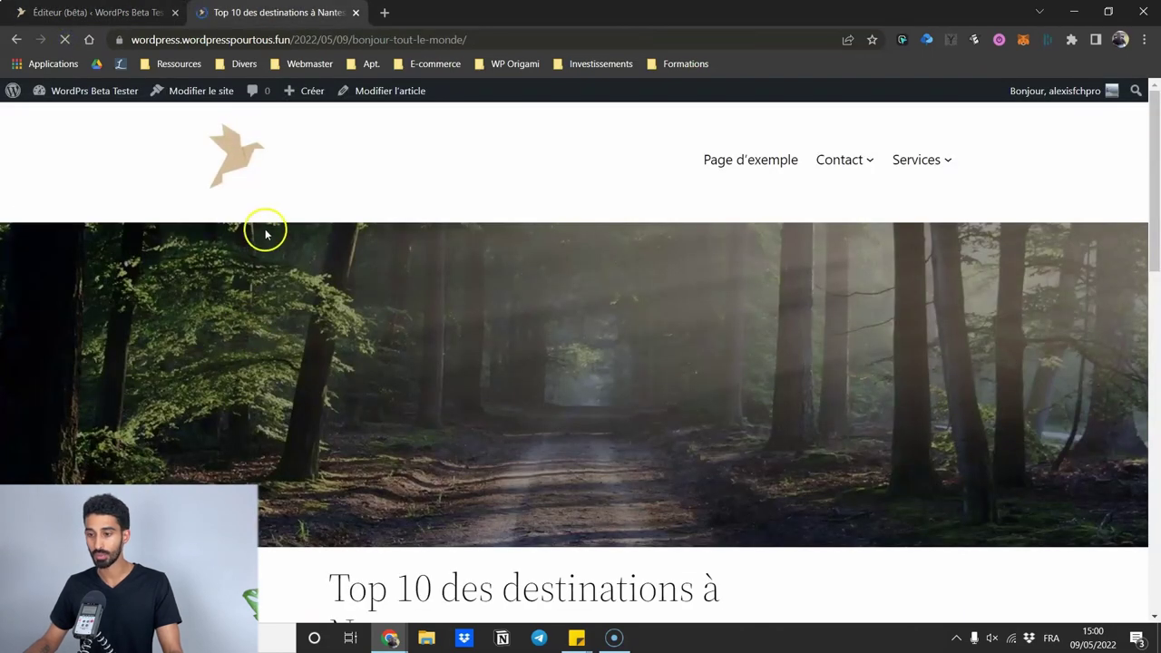
- Browse the full library of blocks that can be inserted into the header
click(142, 11)
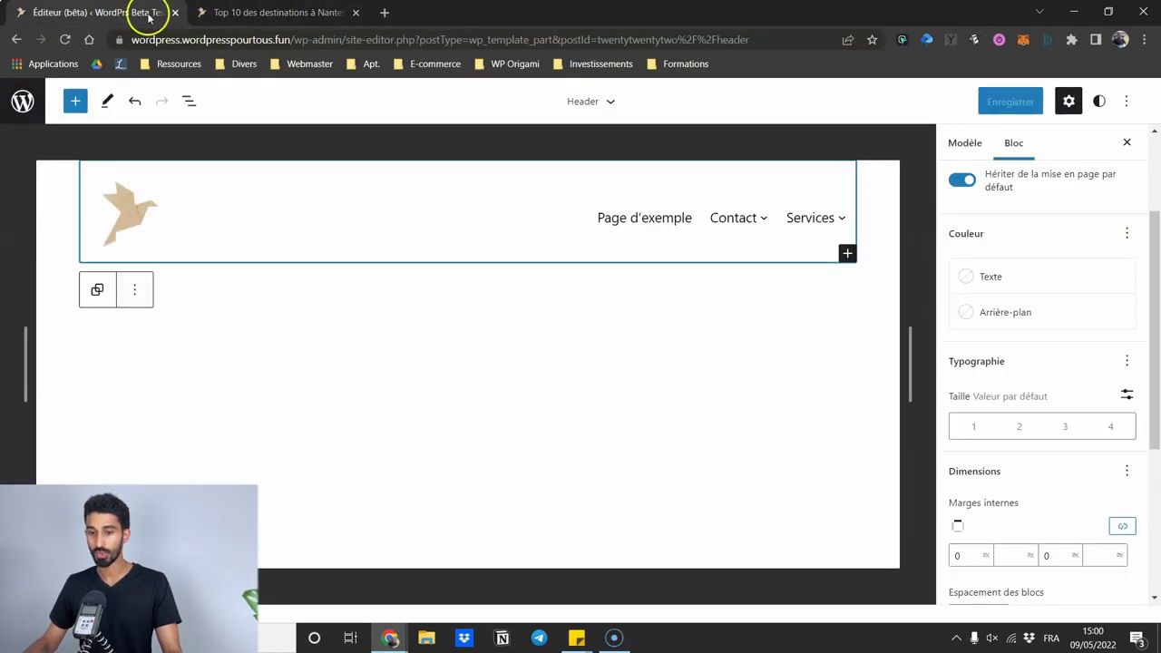
click(381, 218)
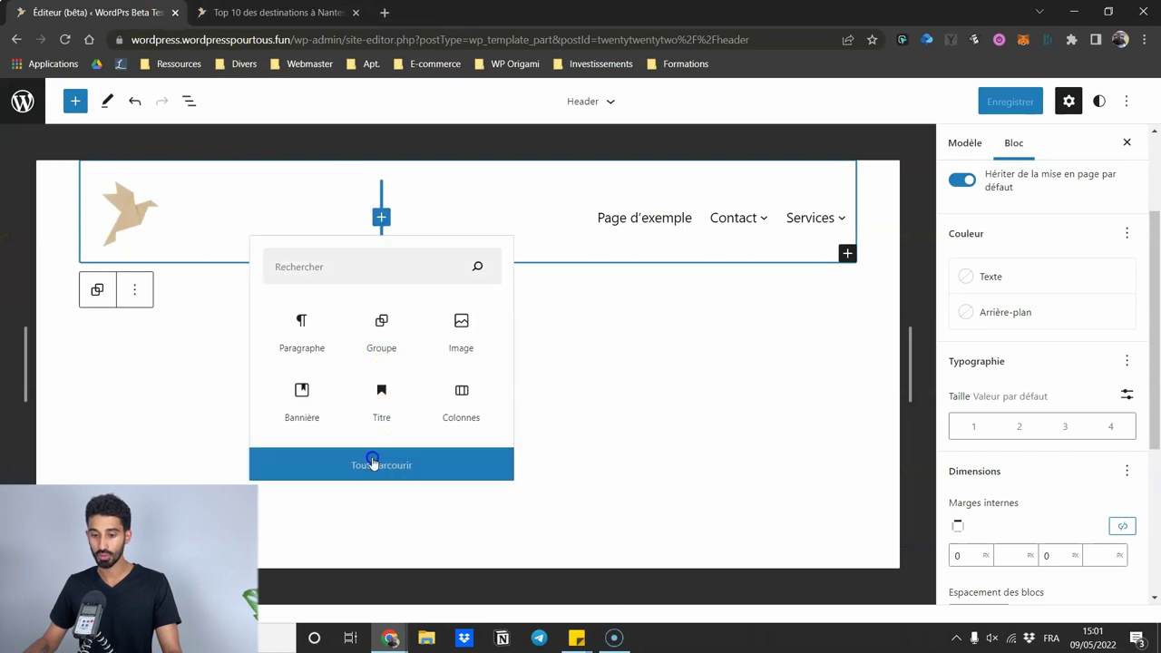
click(376, 467)
scroll(145, 263, down, 3)
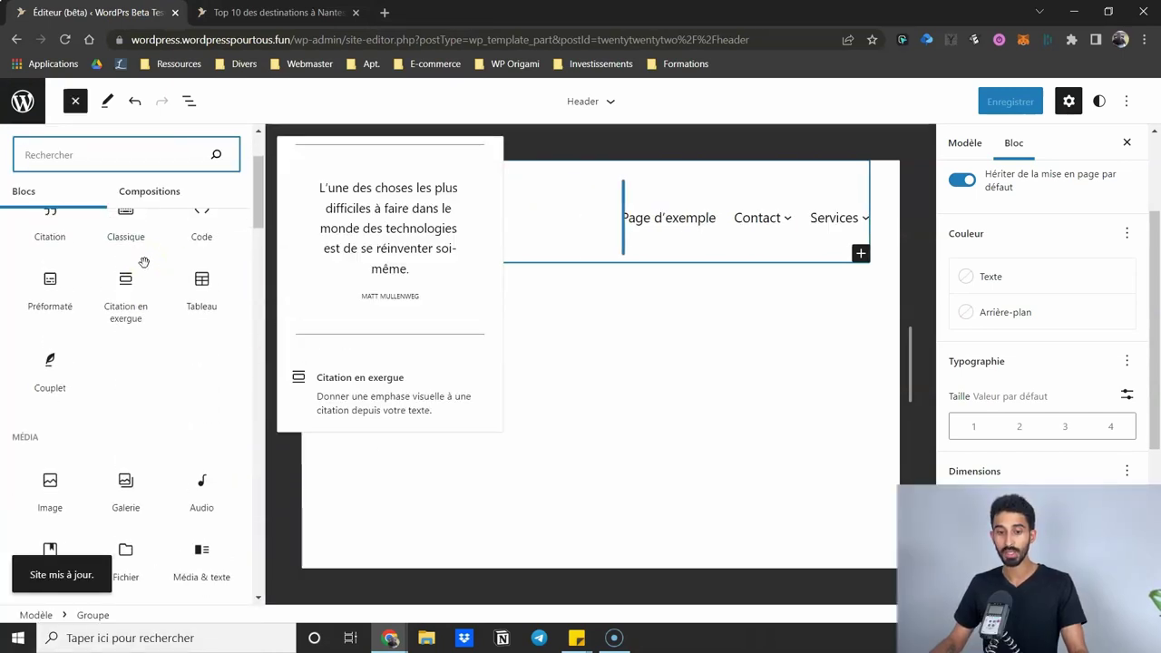
scroll(162, 247, up, 3)
drag(256, 185, 222, 182)
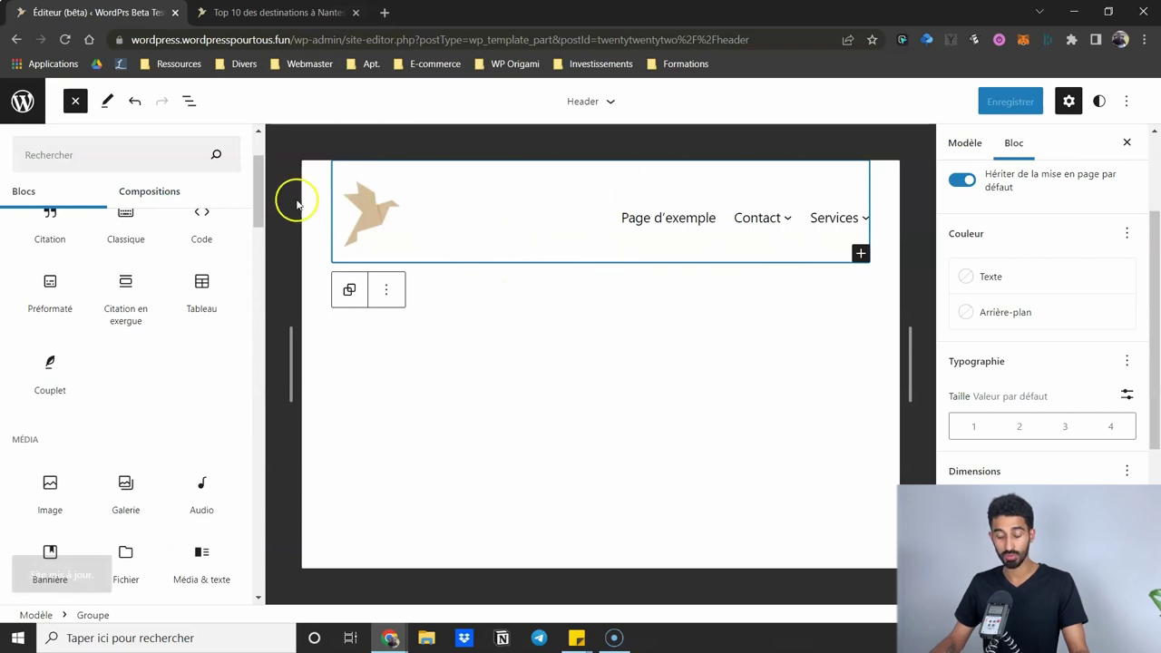
drag(257, 191, 264, 176)
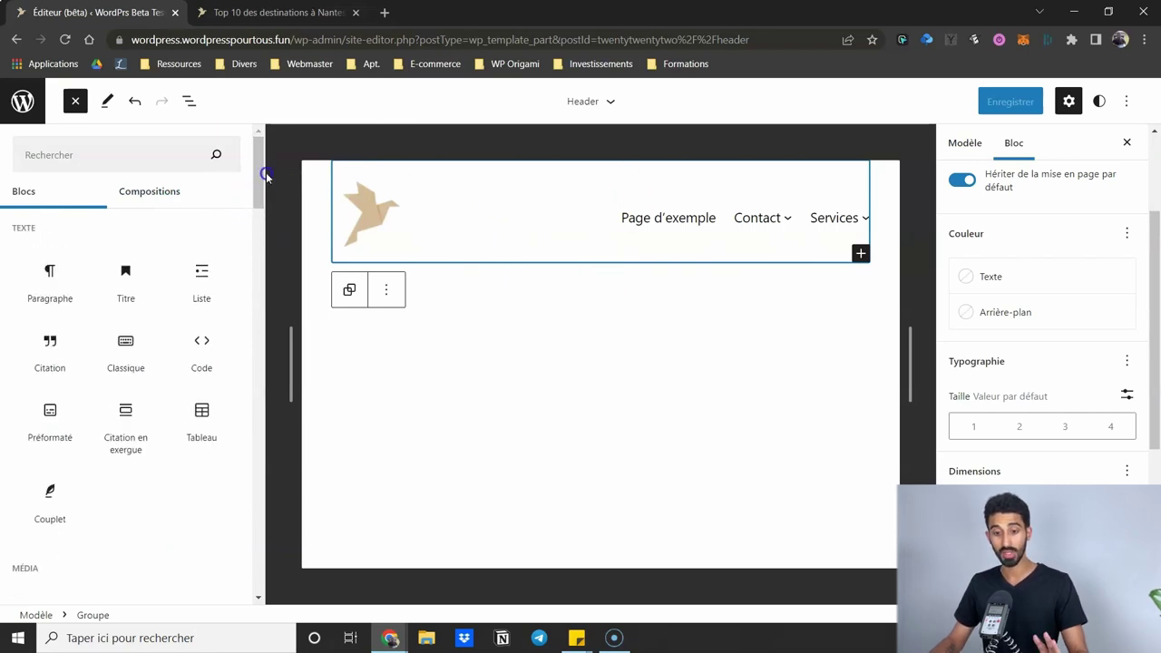
mouse_move(571, 223)
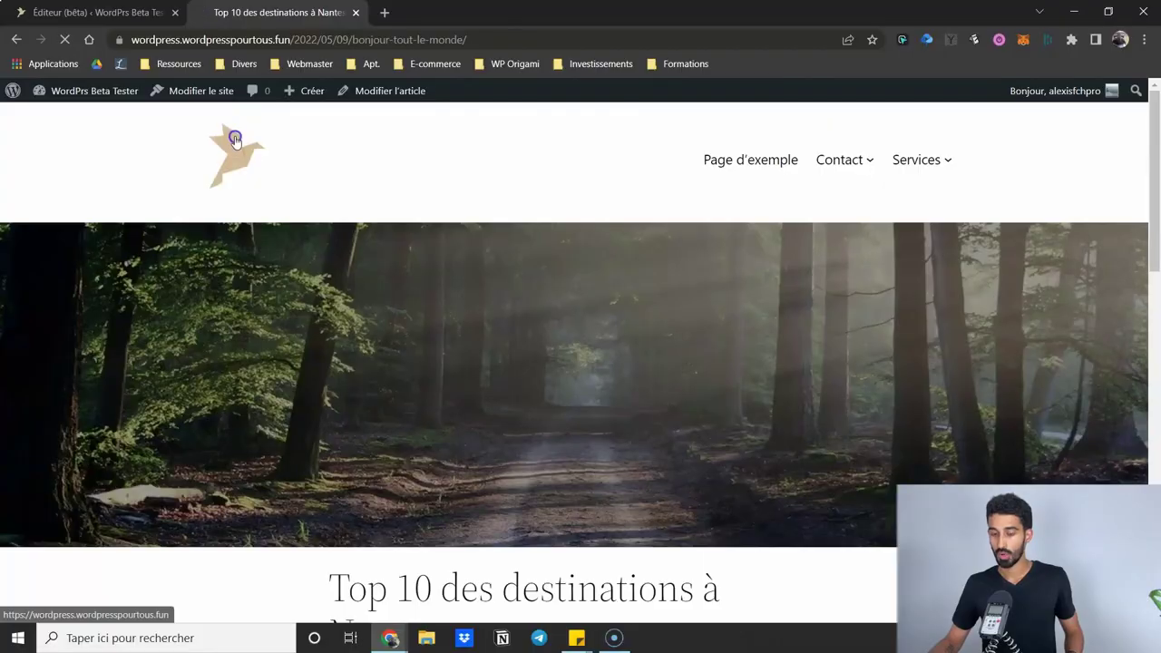
- Open the site's home page through its logo and examine the header shown there
click(234, 143)
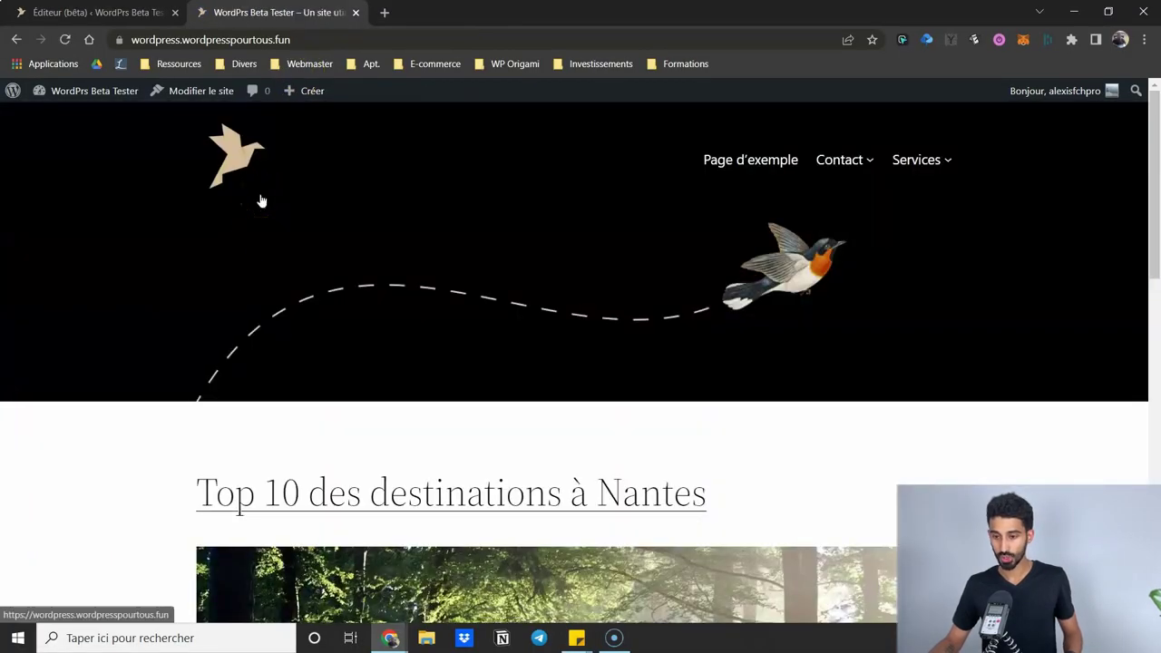
scroll(446, 184, down, 1)
scroll(636, 408, up, 1)
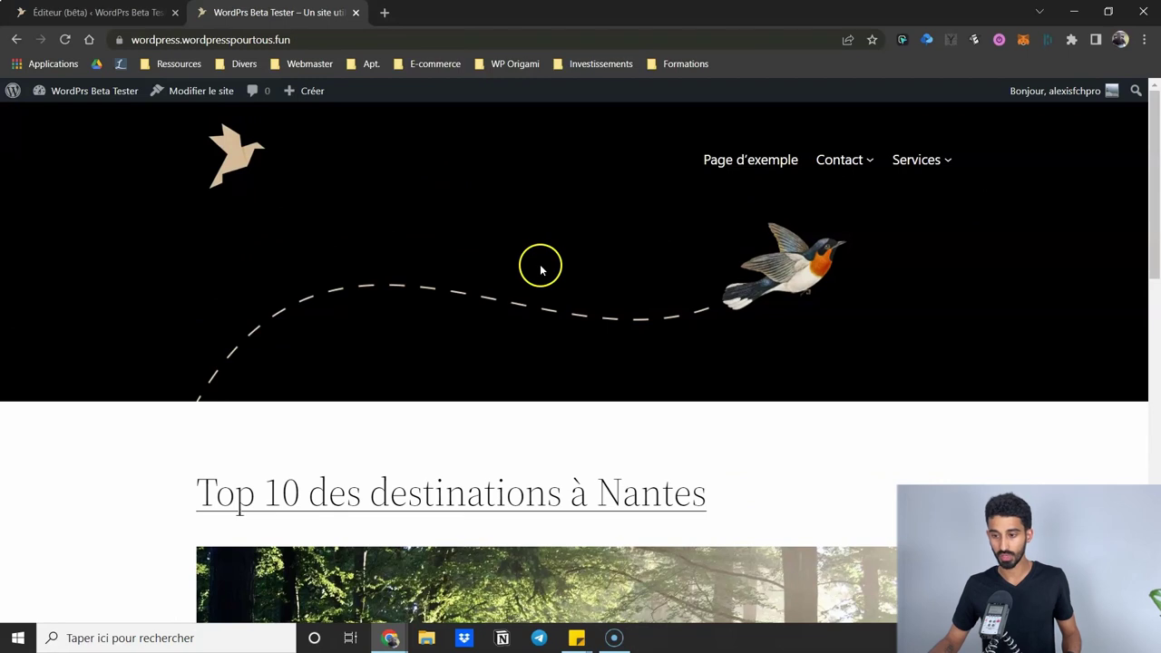
- Look through the site's Éléments de modèles and the Modèles list down to the Accueil template
key(ctrl+1)
click(23, 101)
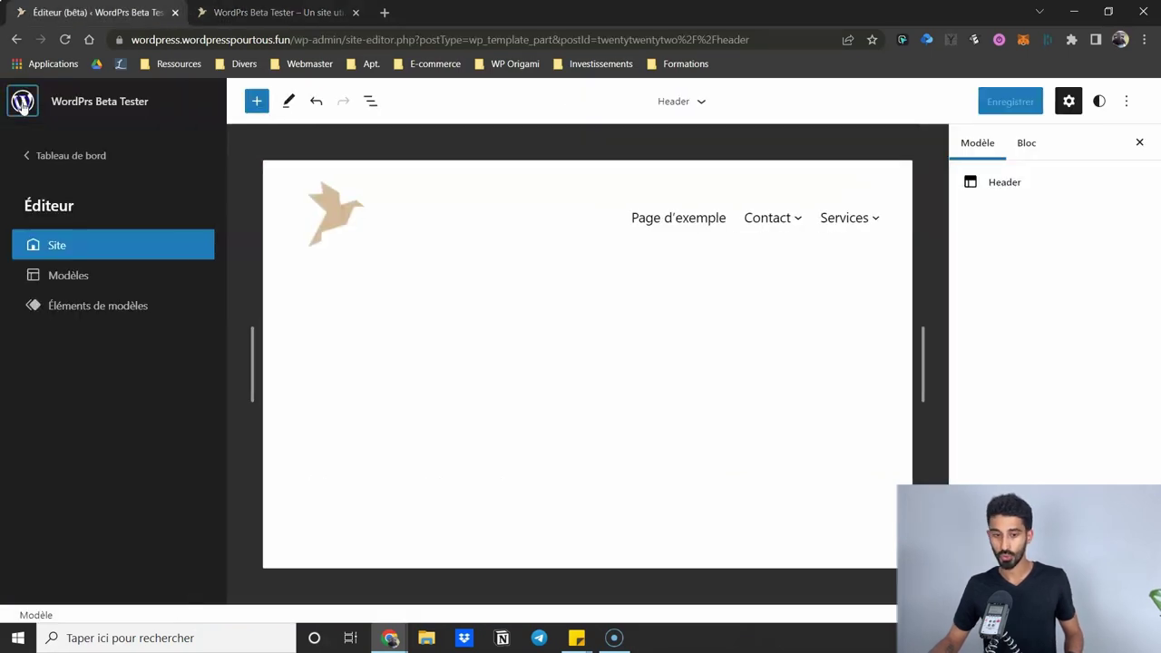
click(72, 312)
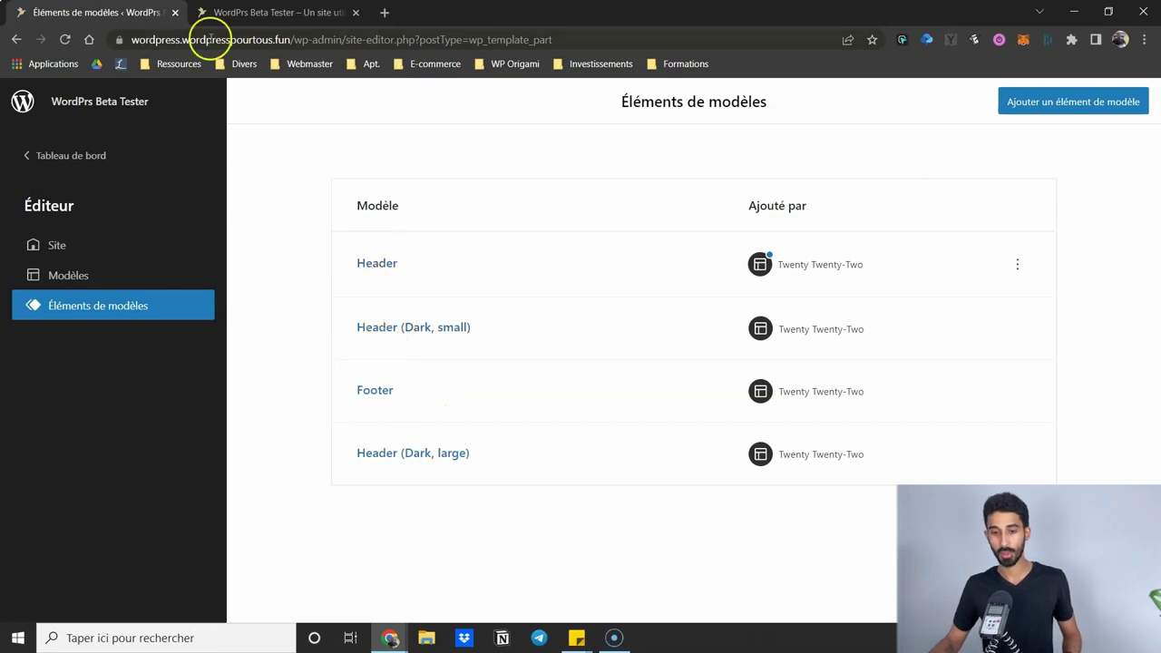
click(230, 14)
click(95, 12)
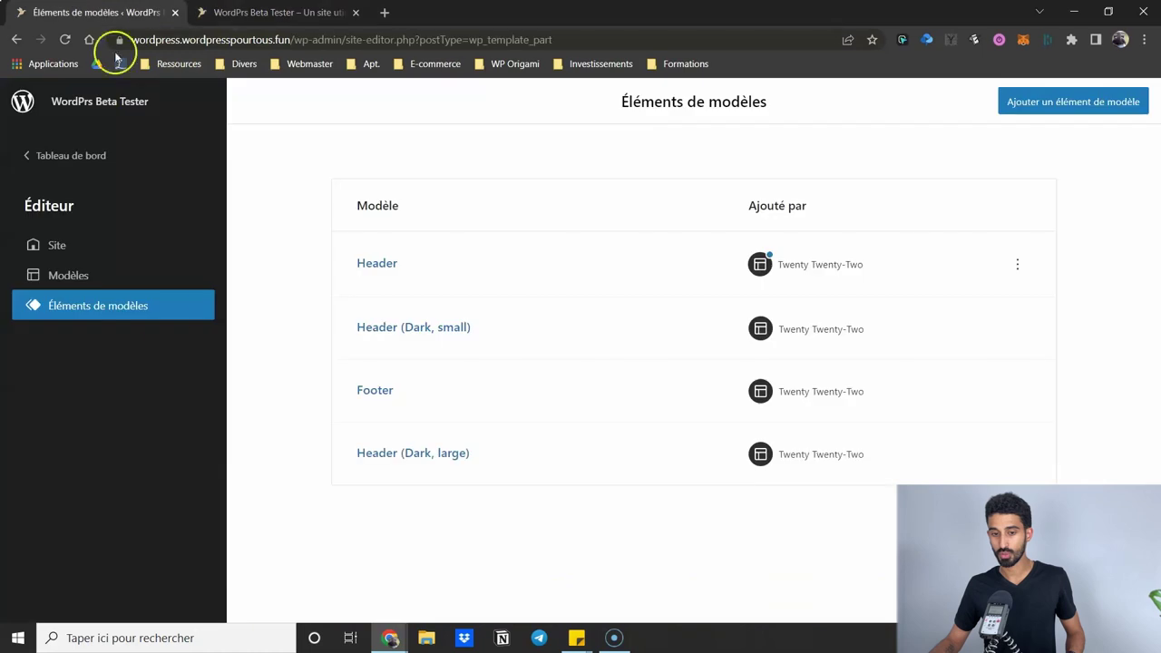
click(83, 276)
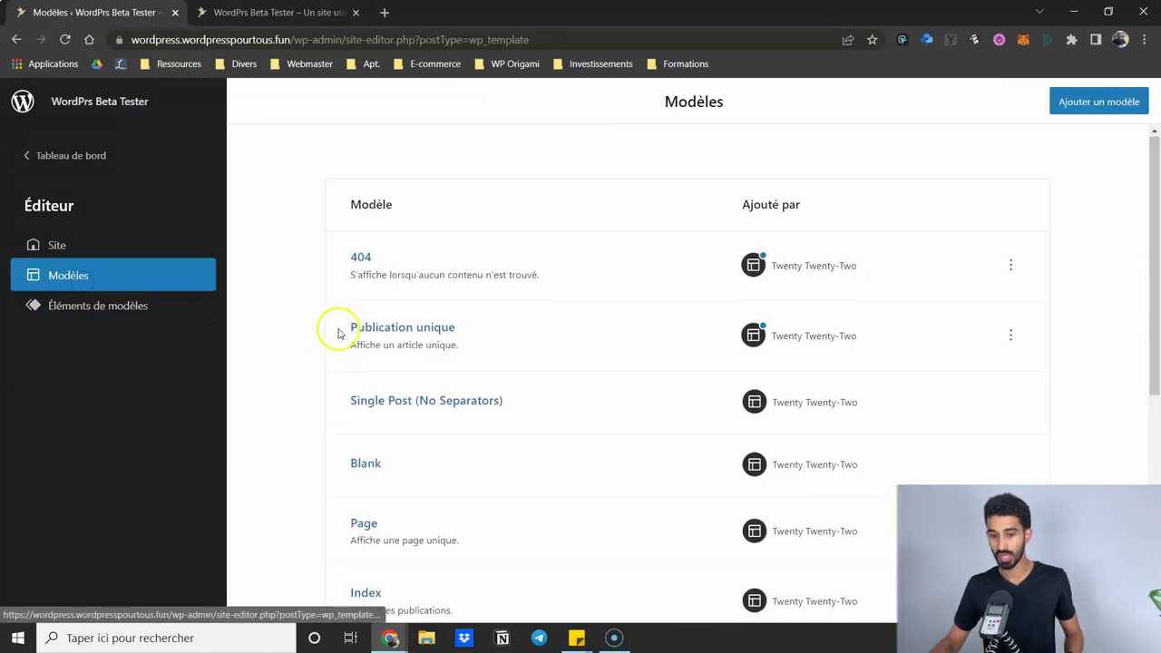
scroll(354, 381, down, 5)
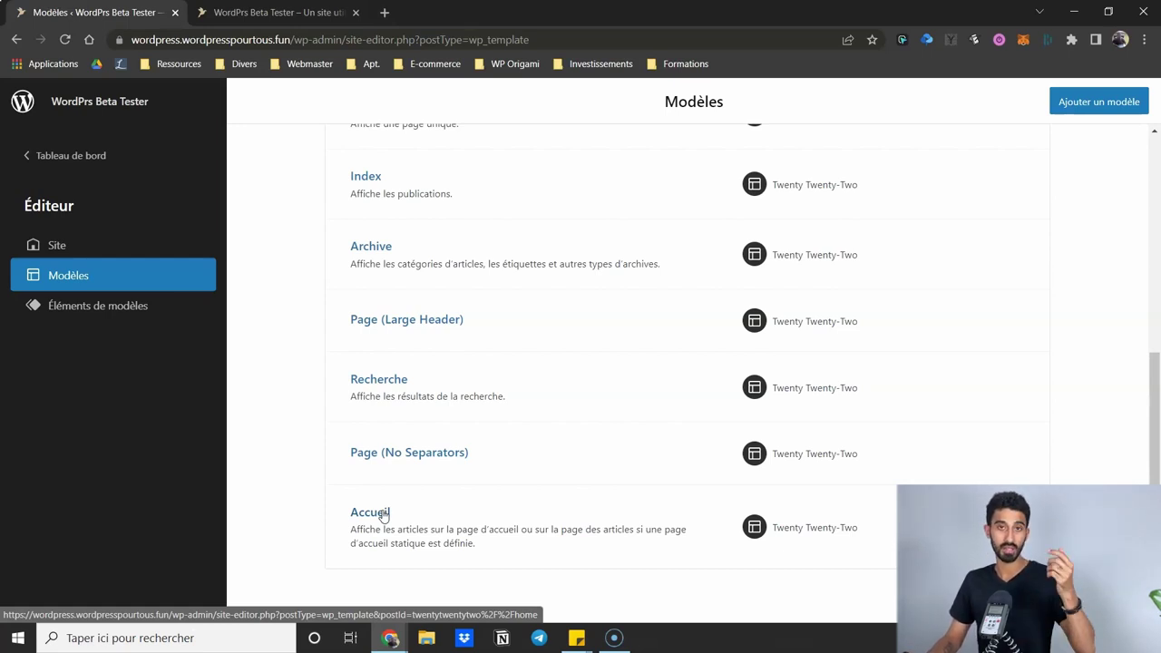
- In the dashboard's Lecture settings, make the static page "Page d'exemple" the site's home page and save the changes
click(260, 65)
mouse_move(57, 433)
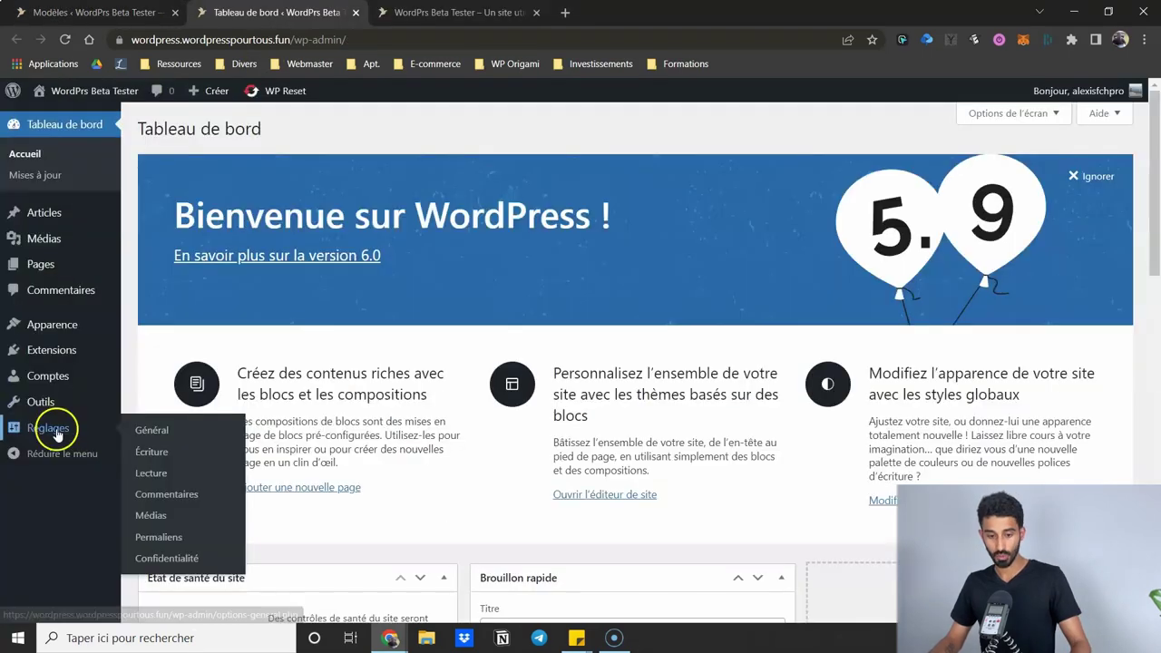
click(150, 473)
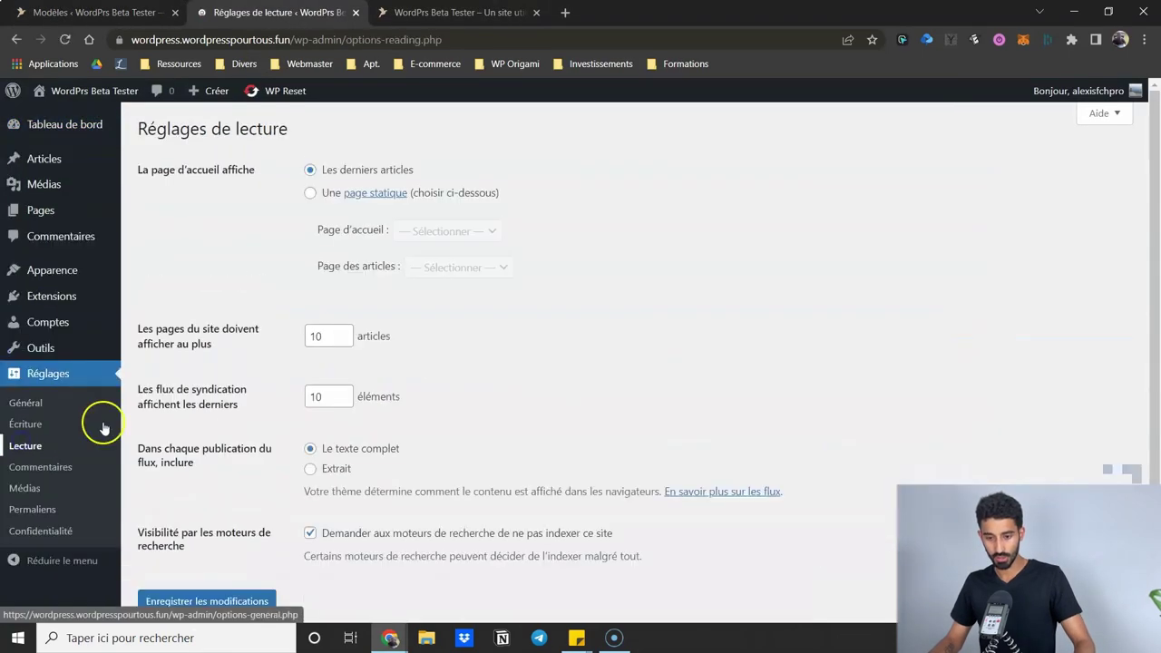
click(311, 194)
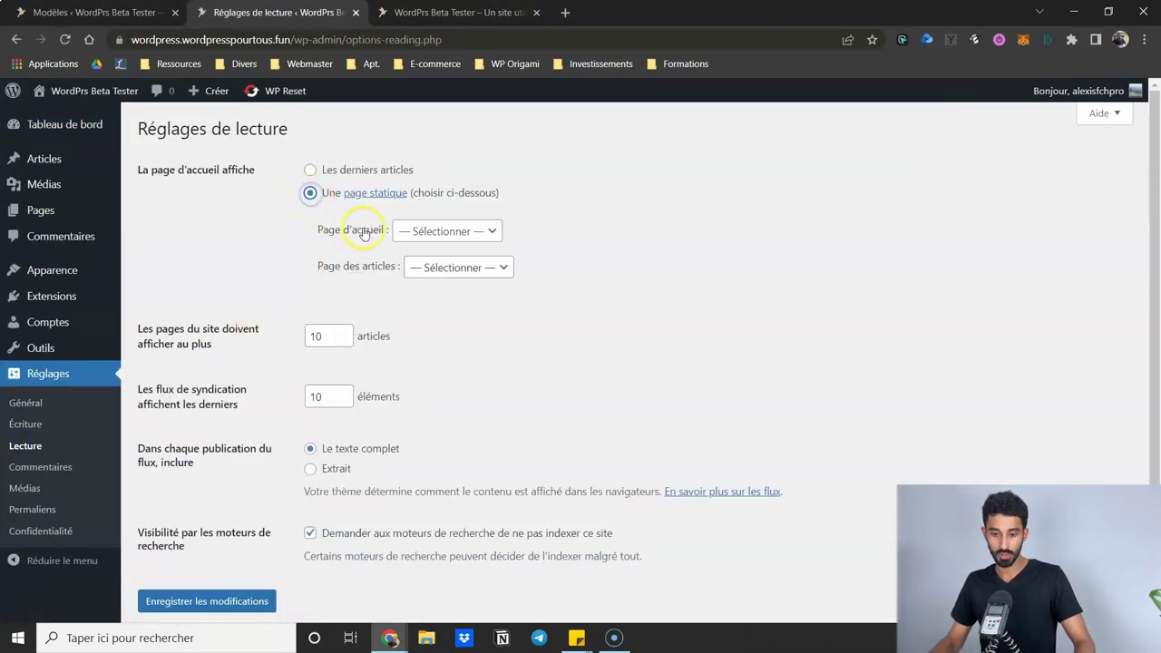
click(445, 232)
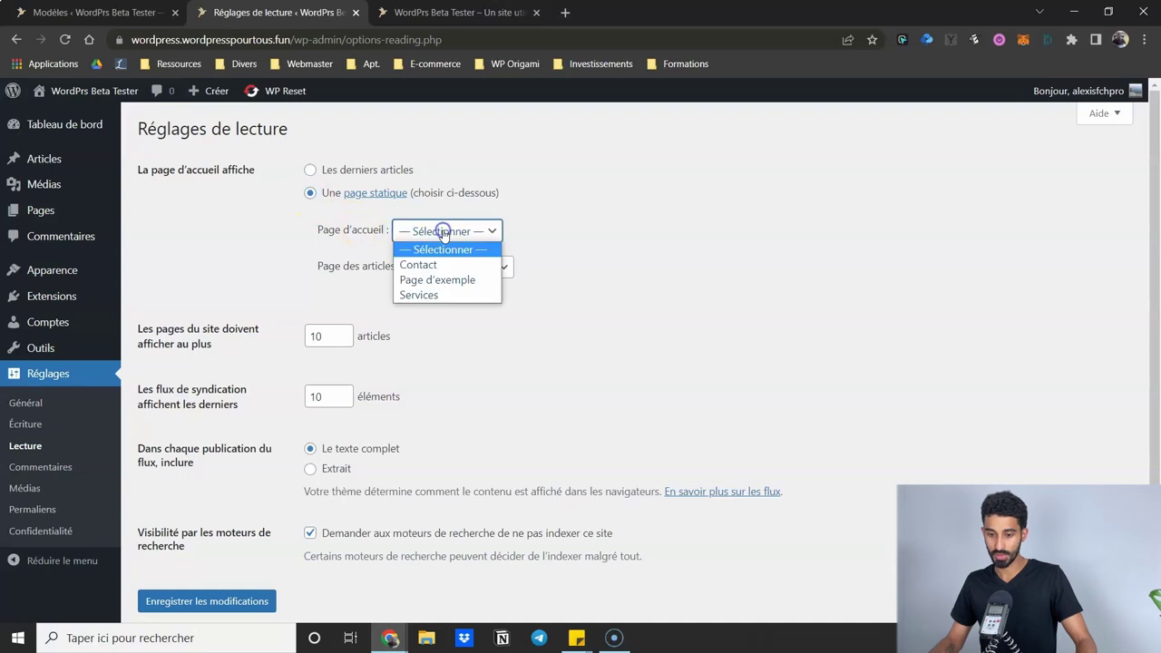
click(435, 282)
click(231, 601)
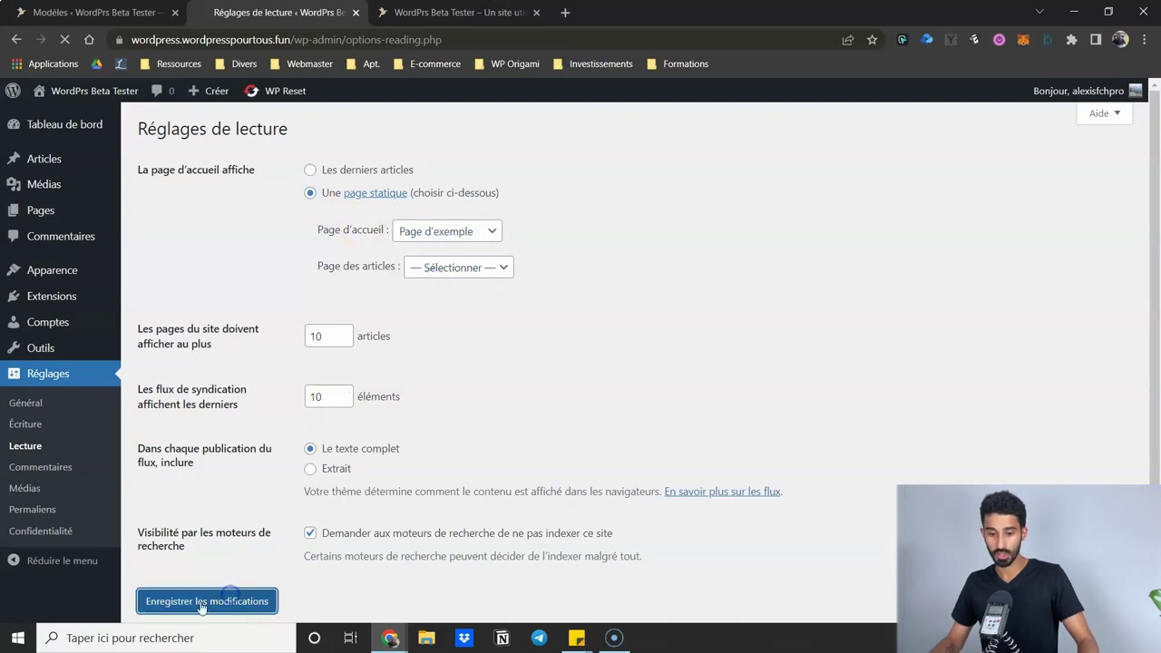
- Reload the site's home page and examine its header and content, comparing with the Modèles list
click(458, 13)
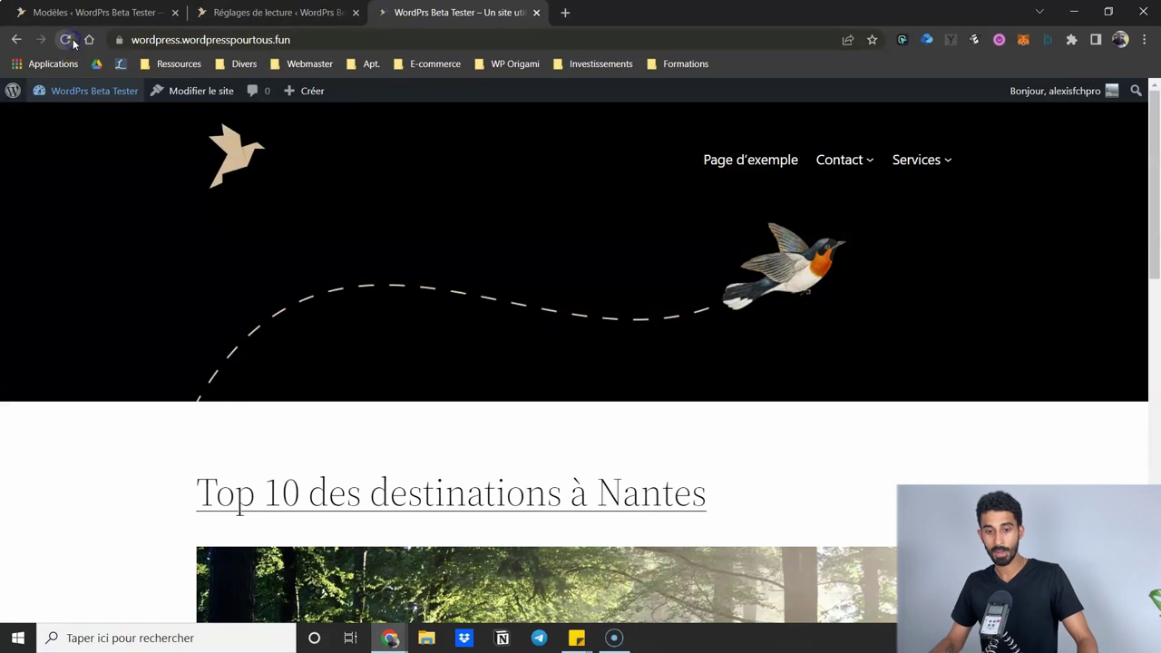
click(65, 40)
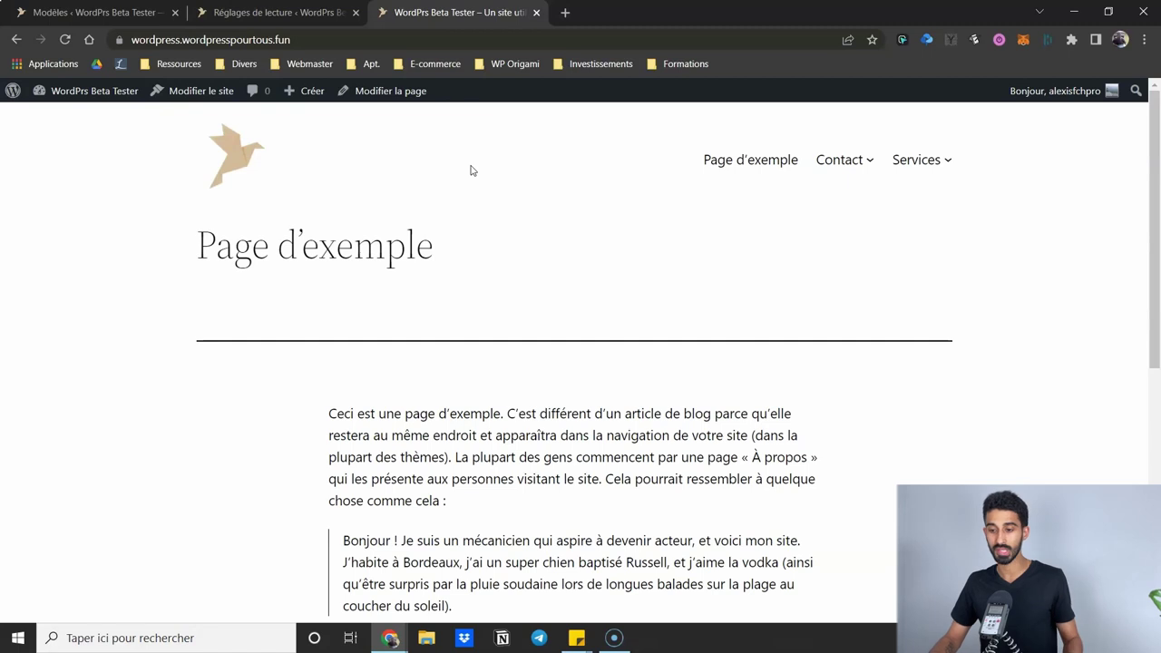
key(ctrl+1)
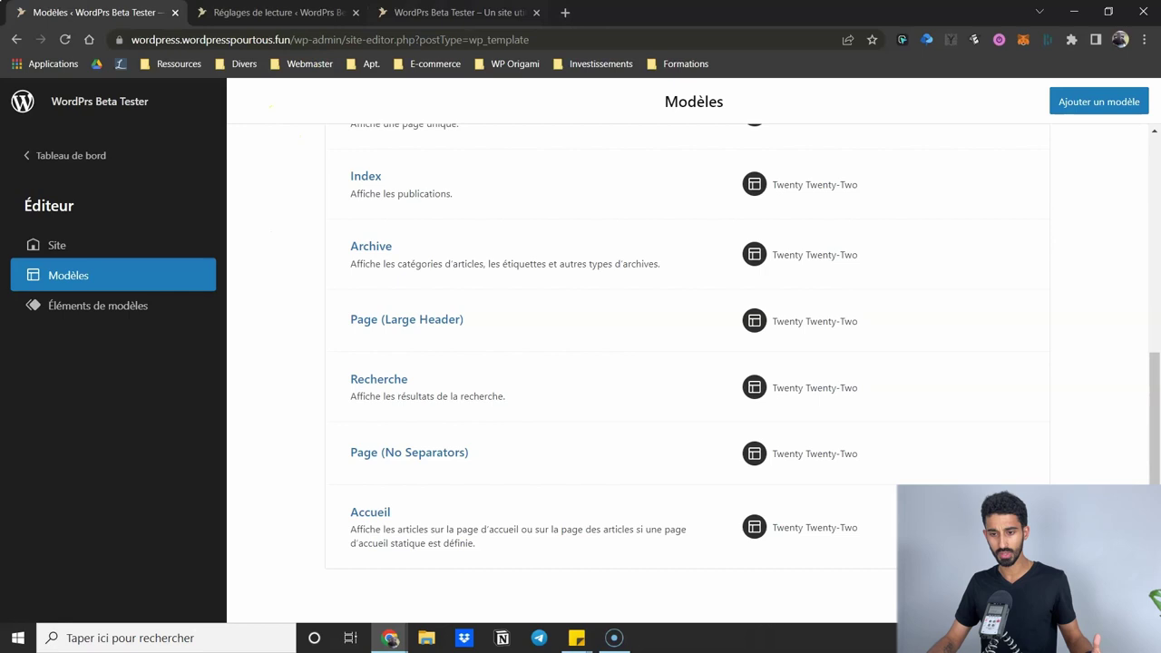
click(453, 12)
scroll(679, 228, down, 2)
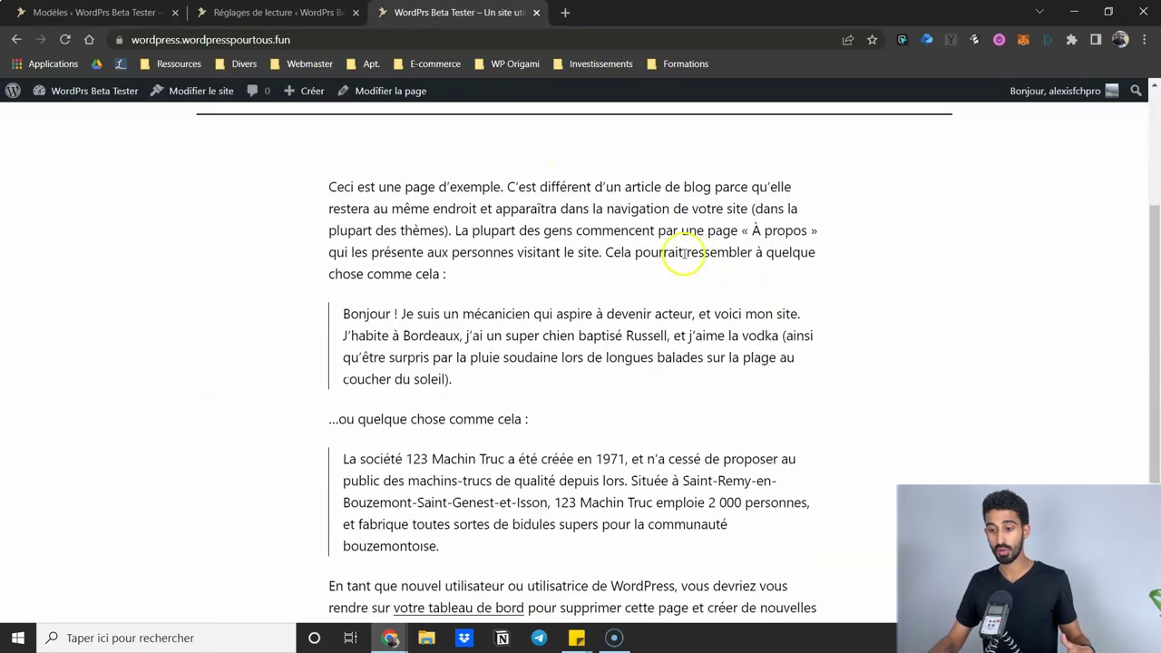
scroll(666, 259, up, 2)
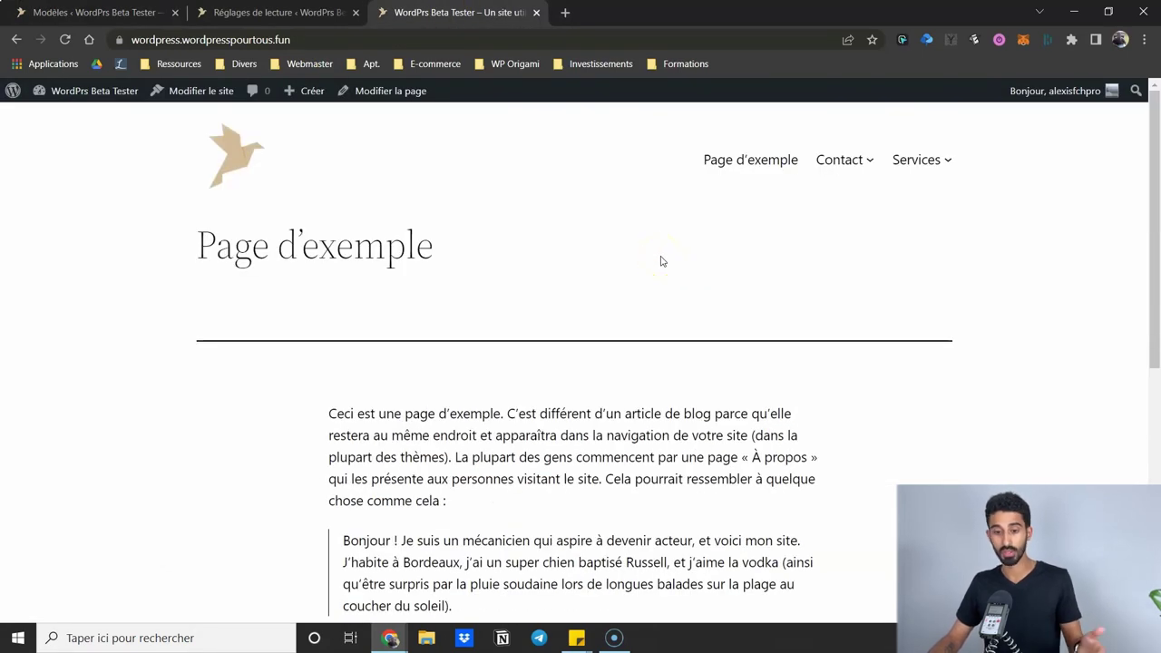
- Open the Accueil template in the editor and examine its header, article list and pagination
click(95, 12)
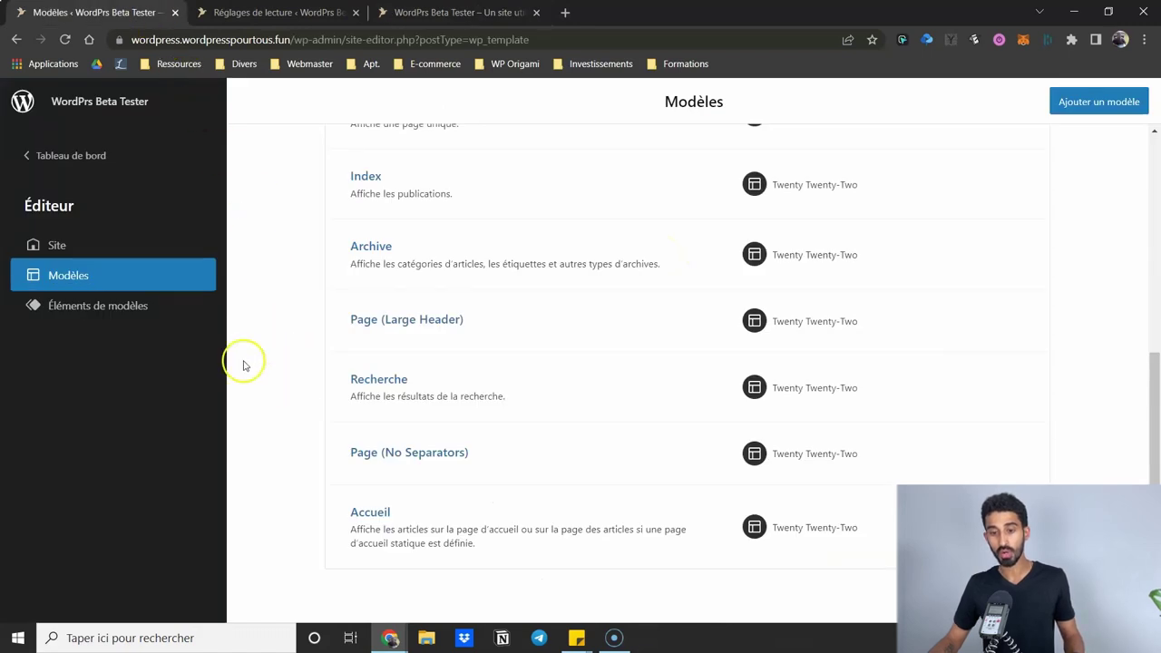
click(372, 520)
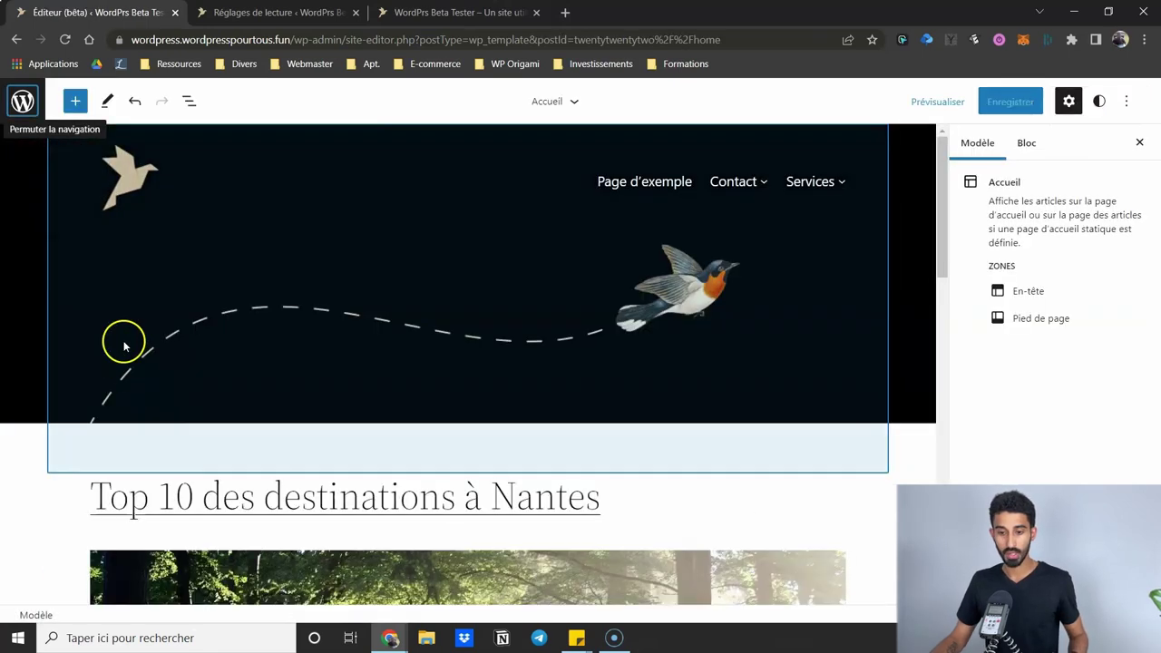
scroll(121, 338, down, 3)
scroll(391, 290, down, 2)
scroll(394, 294, up, 3)
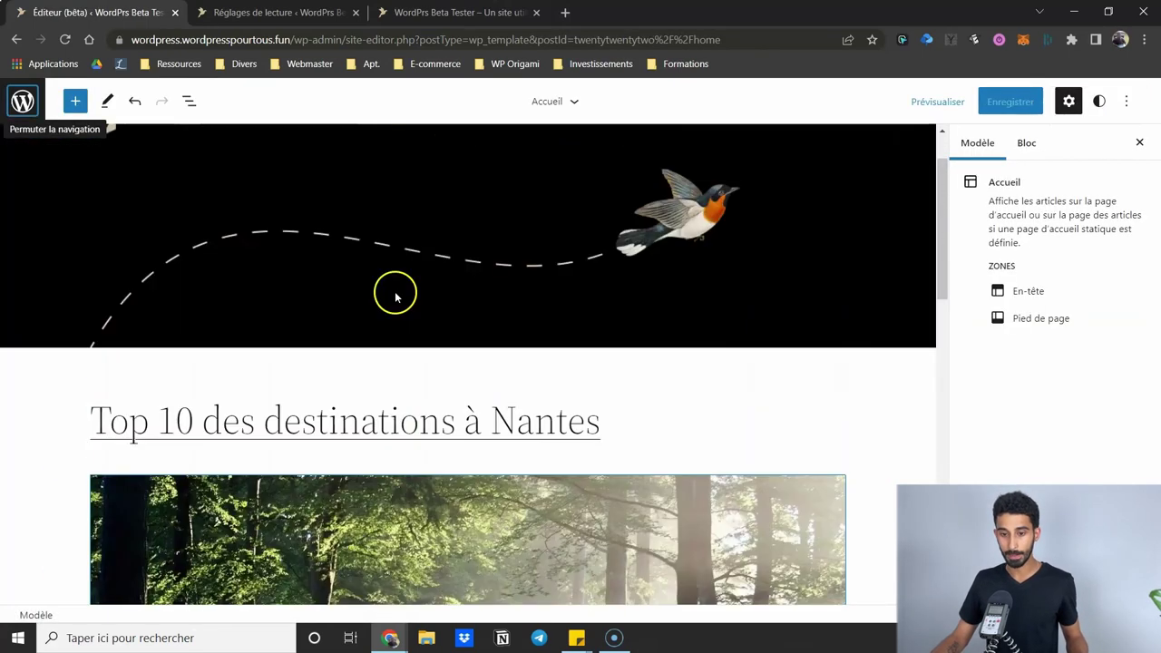
scroll(395, 297, up, 2)
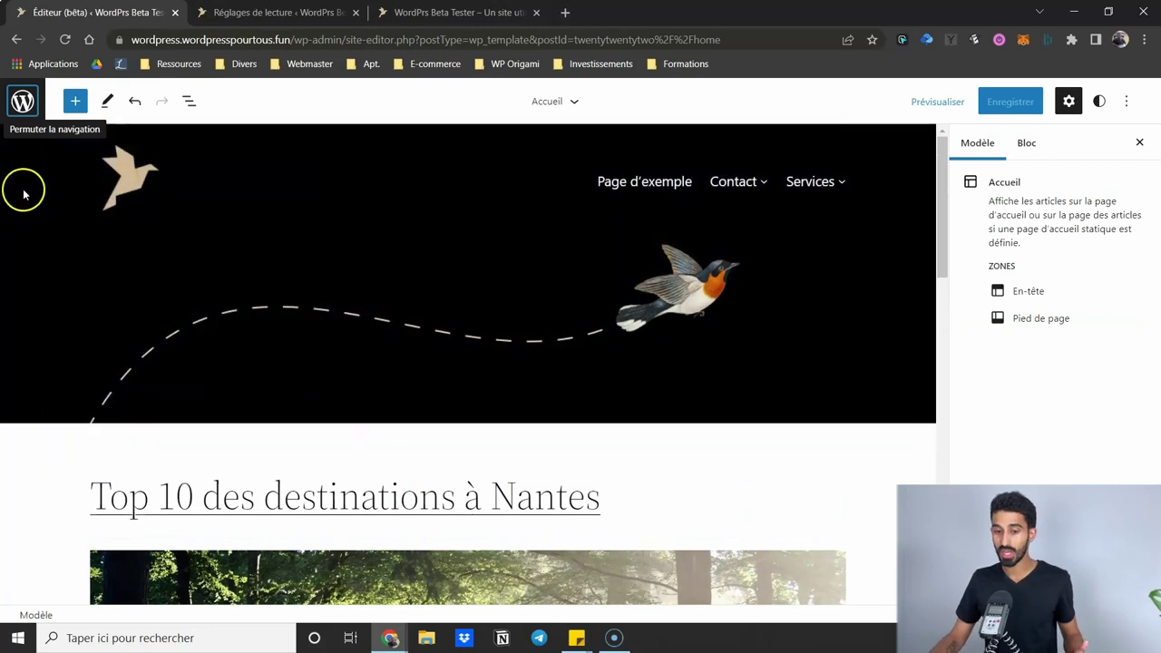
click(40, 443)
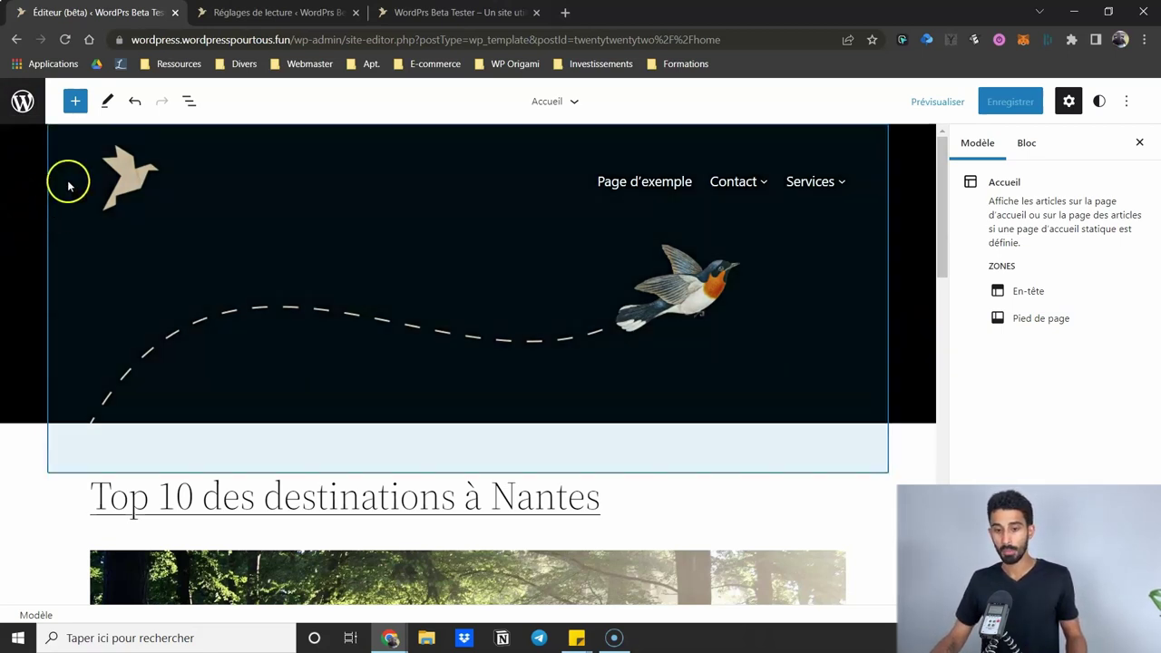
scroll(861, 308, down, 4)
scroll(635, 389, down, 8)
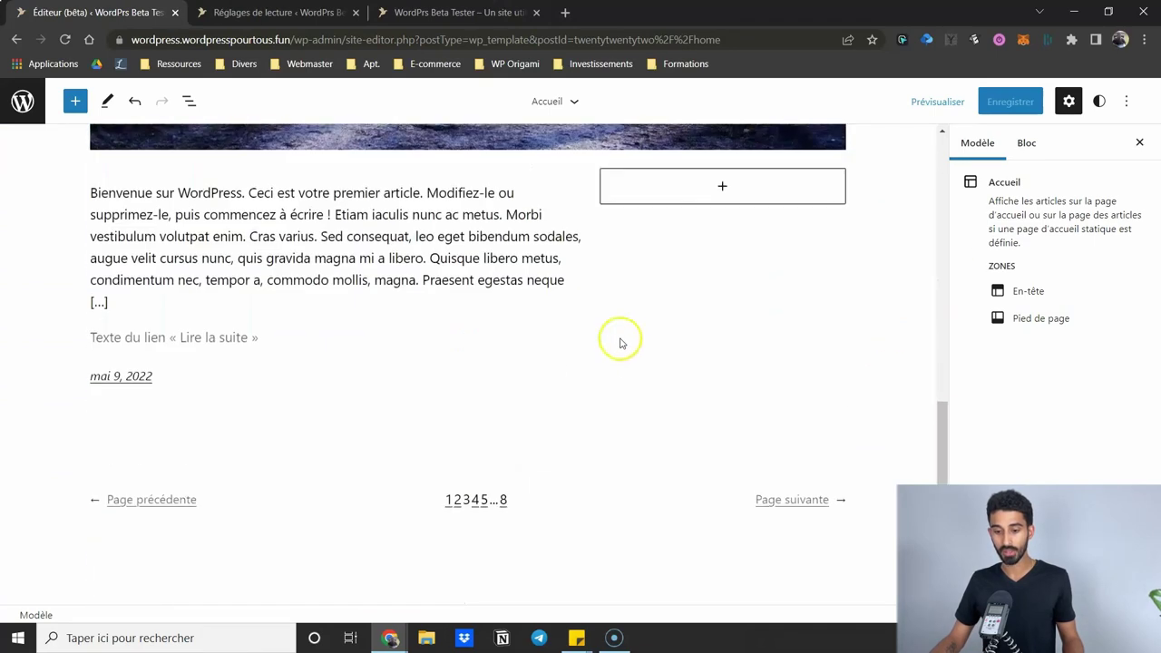
scroll(335, 269, up, 6)
scroll(336, 269, up, 5)
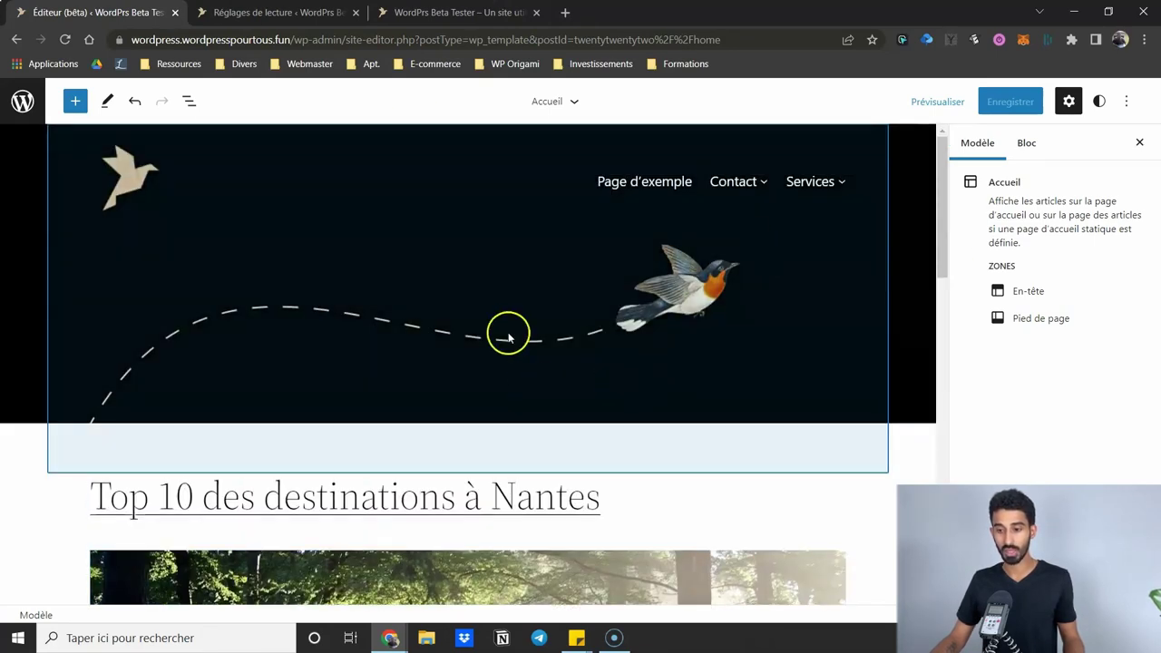
- Set the homepage to display the latest posts in the reading settings and save the changes
key(ctrl+Tab)
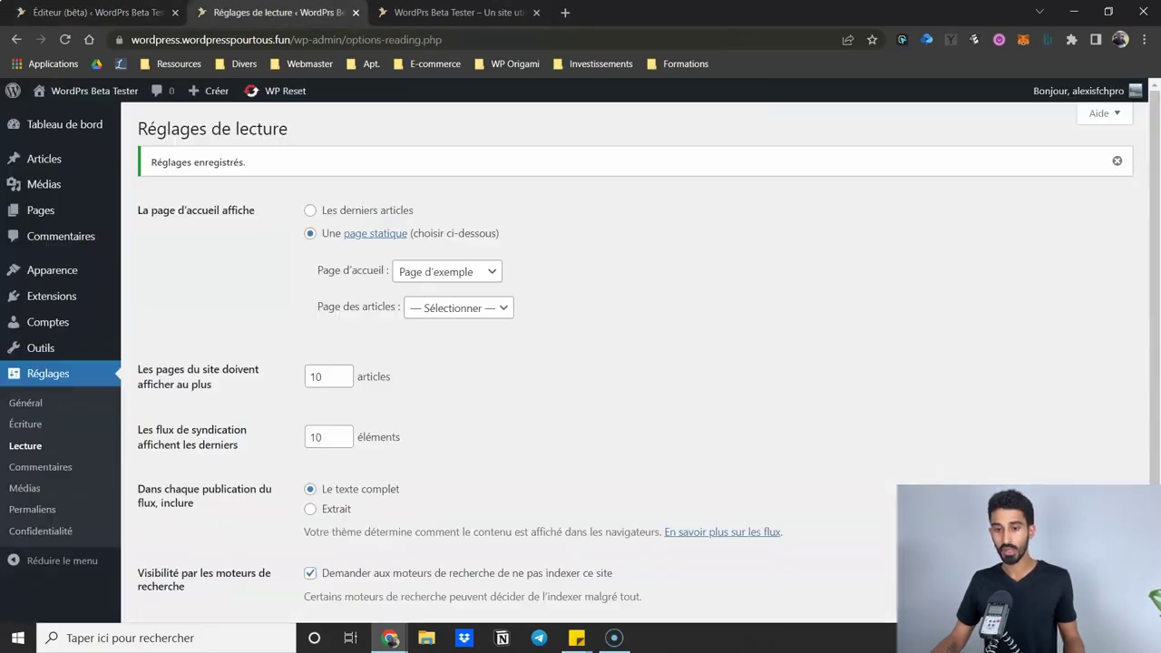
click(309, 211)
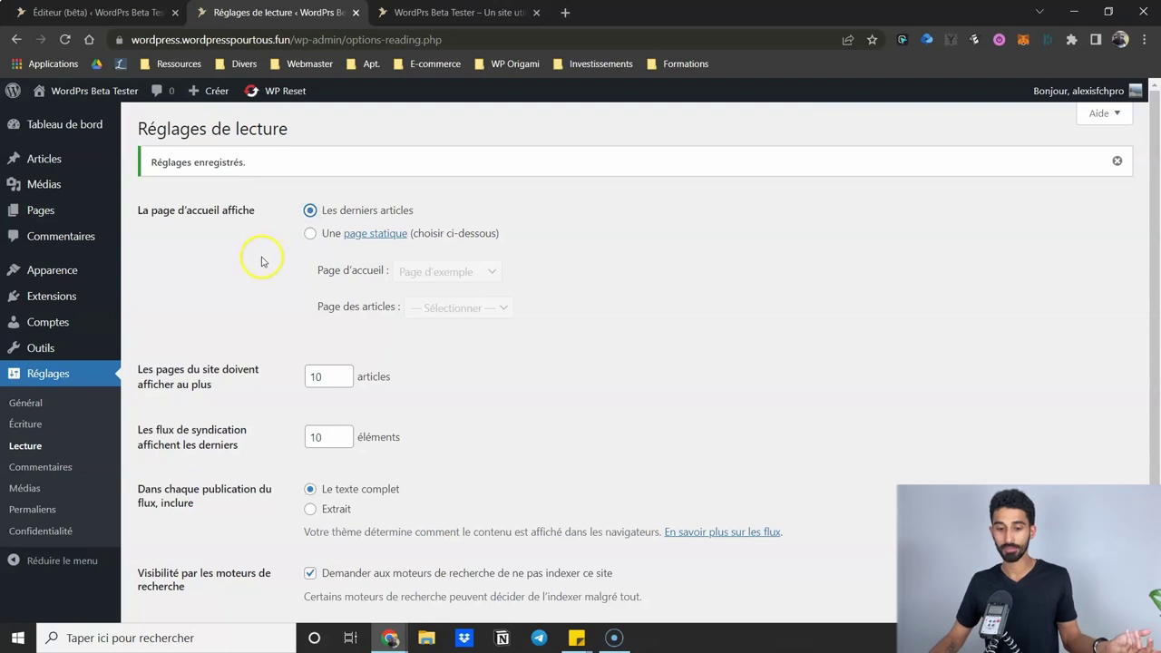
click(311, 236)
click(421, 276)
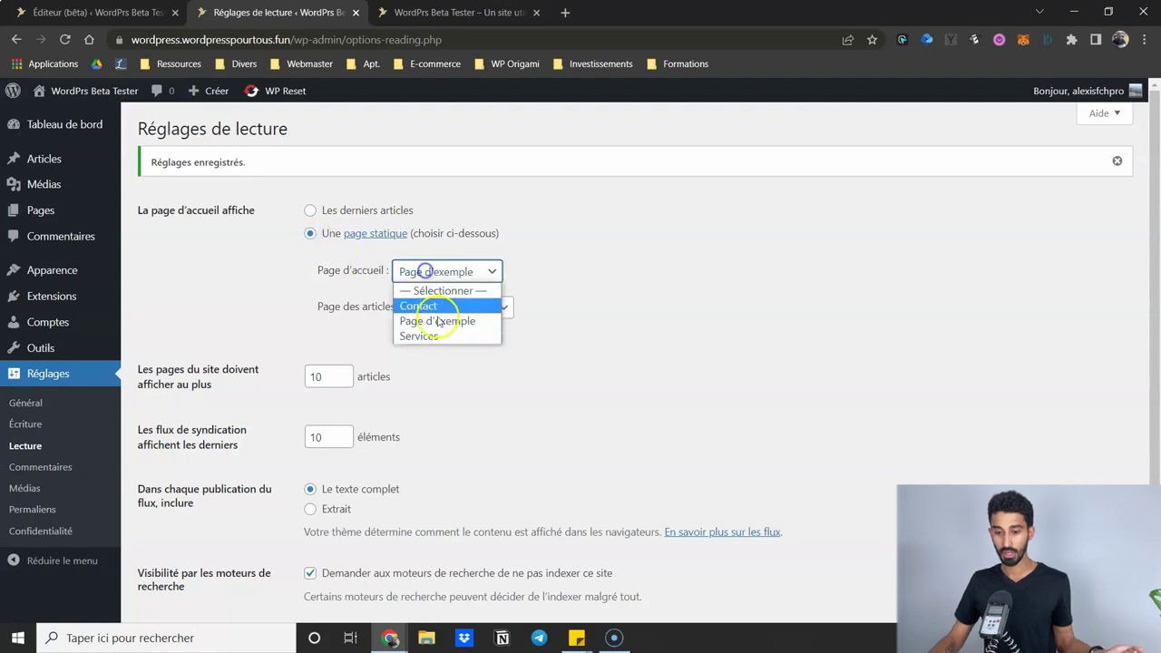
click(293, 300)
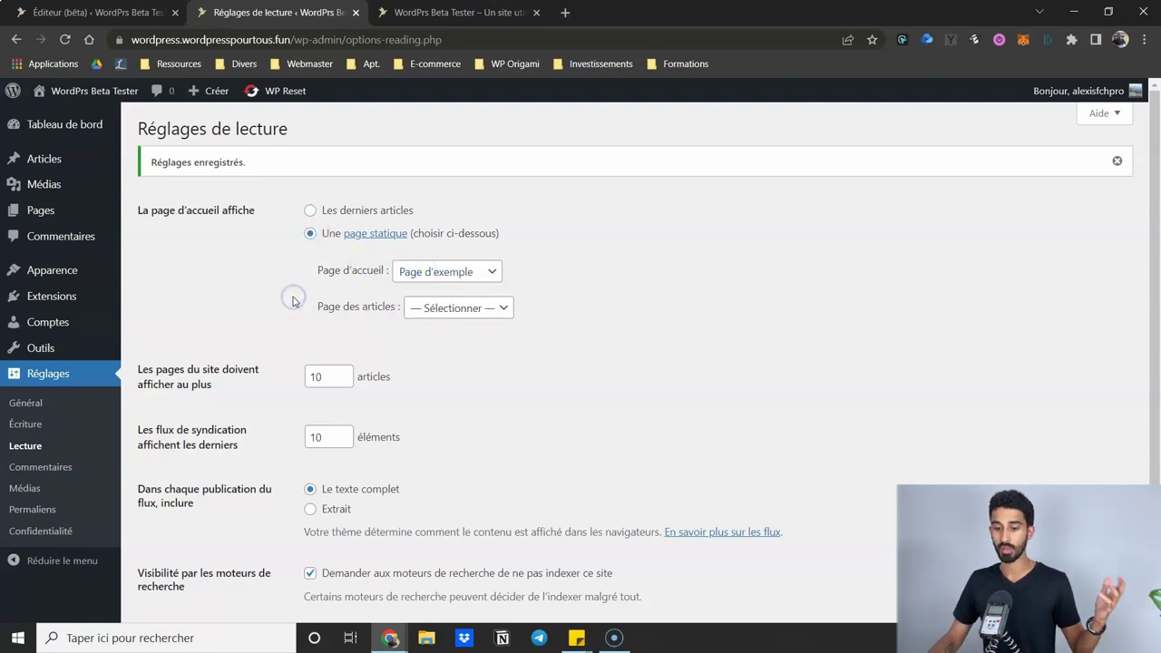
click(317, 211)
scroll(272, 260, down, 2)
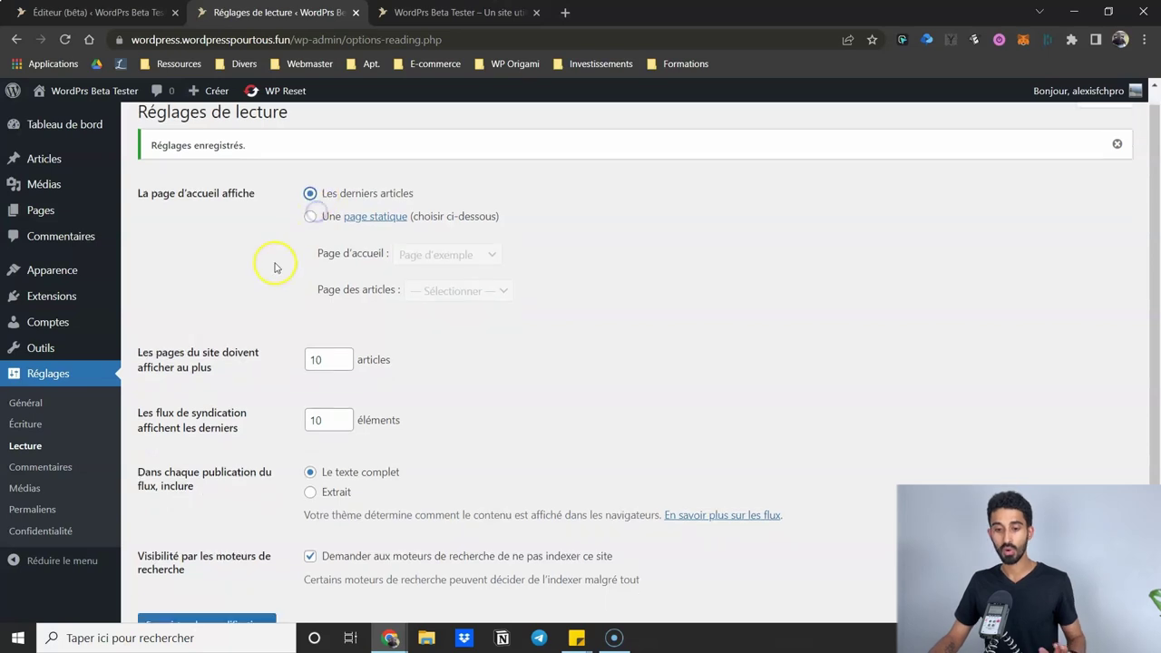
click(202, 544)
- Reload the site's public homepage to check it, and place its tab directly after the site editor's tab
key(ctrl+shift+Tab)
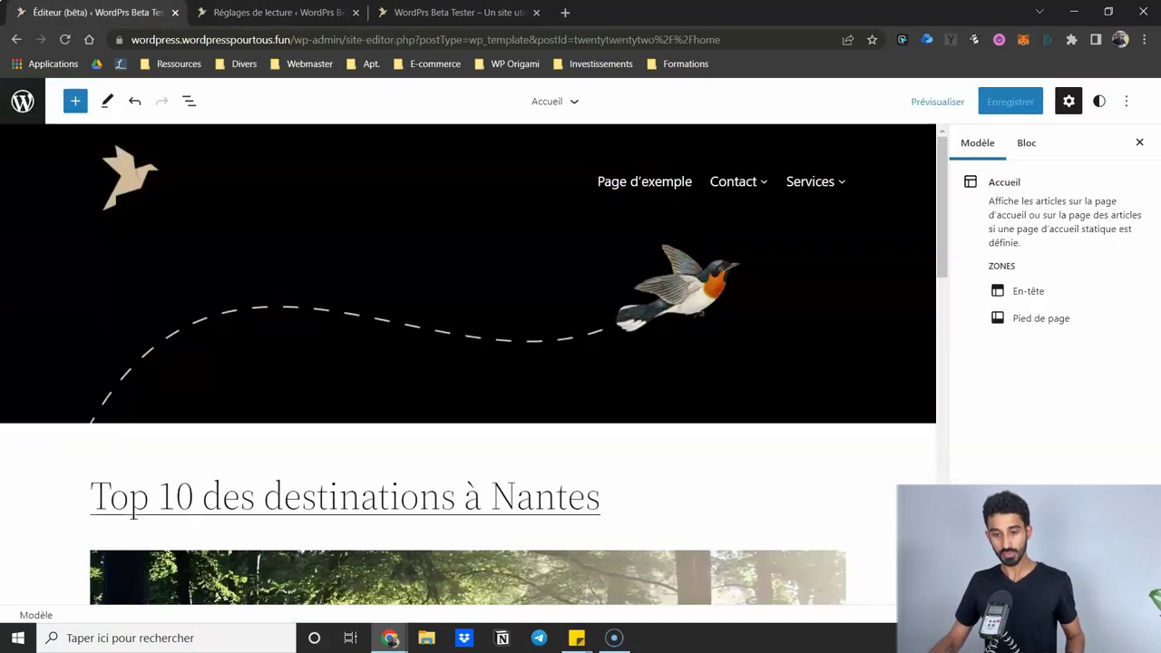
key(ctrl+shift+Tab)
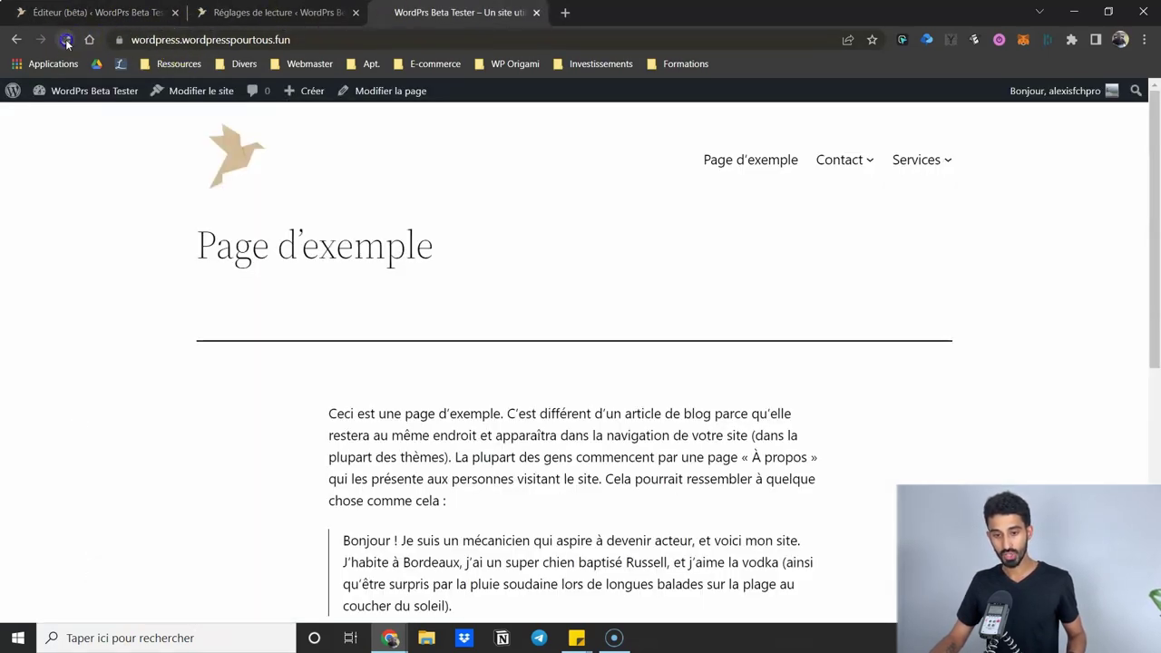
click(65, 39)
drag(458, 12, 277, 12)
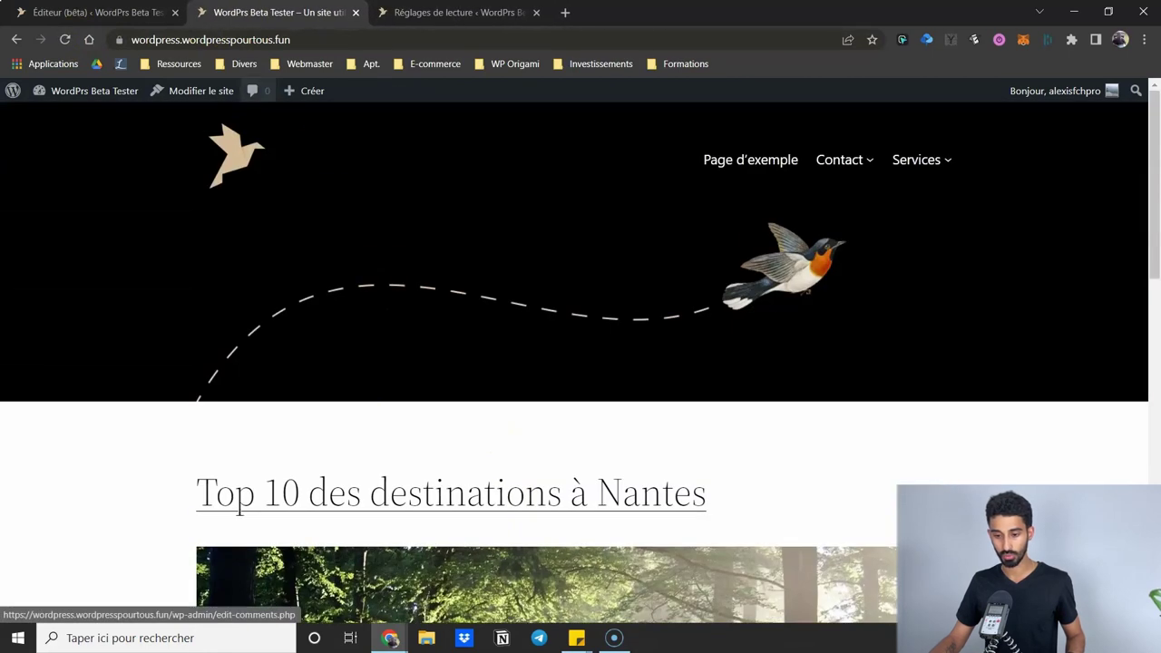
- Open the Accueil template from the site editor's template list and look through its content
click(91, 18)
click(37, 111)
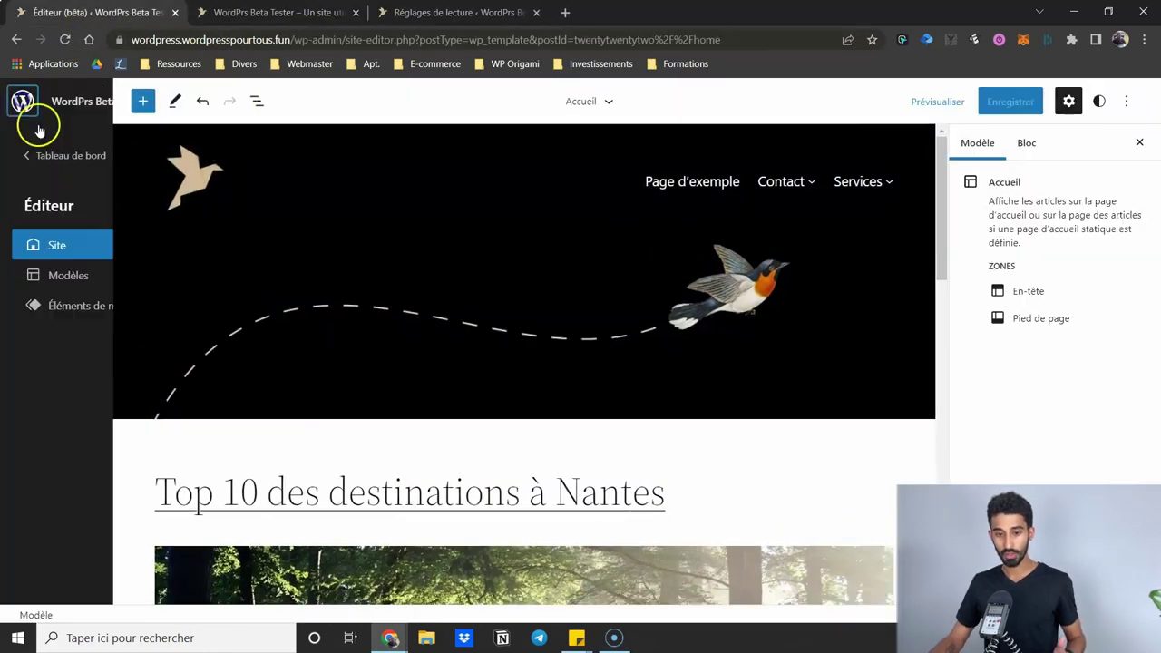
click(64, 272)
scroll(454, 384, down, 5)
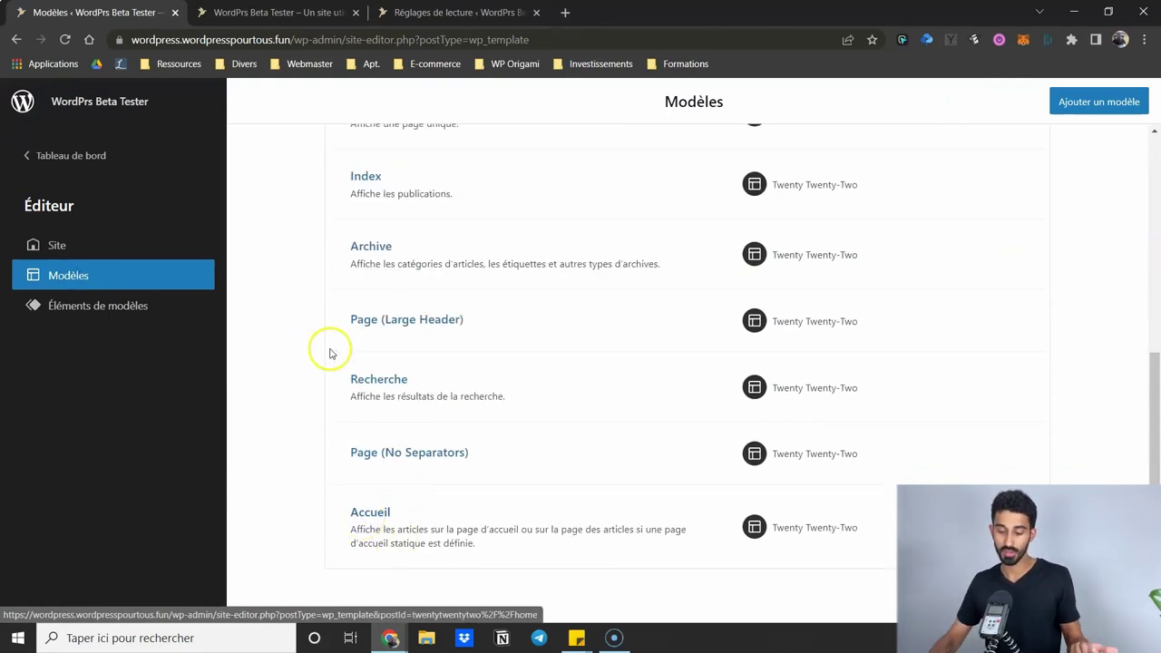
click(370, 511)
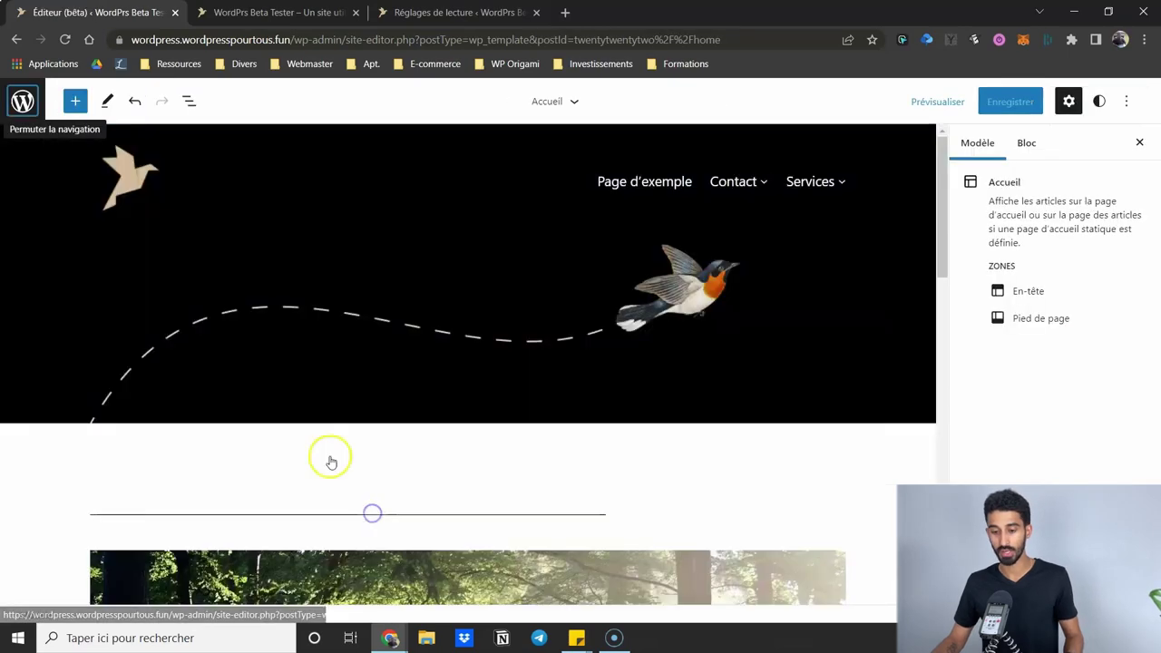
scroll(653, 345, down, 7)
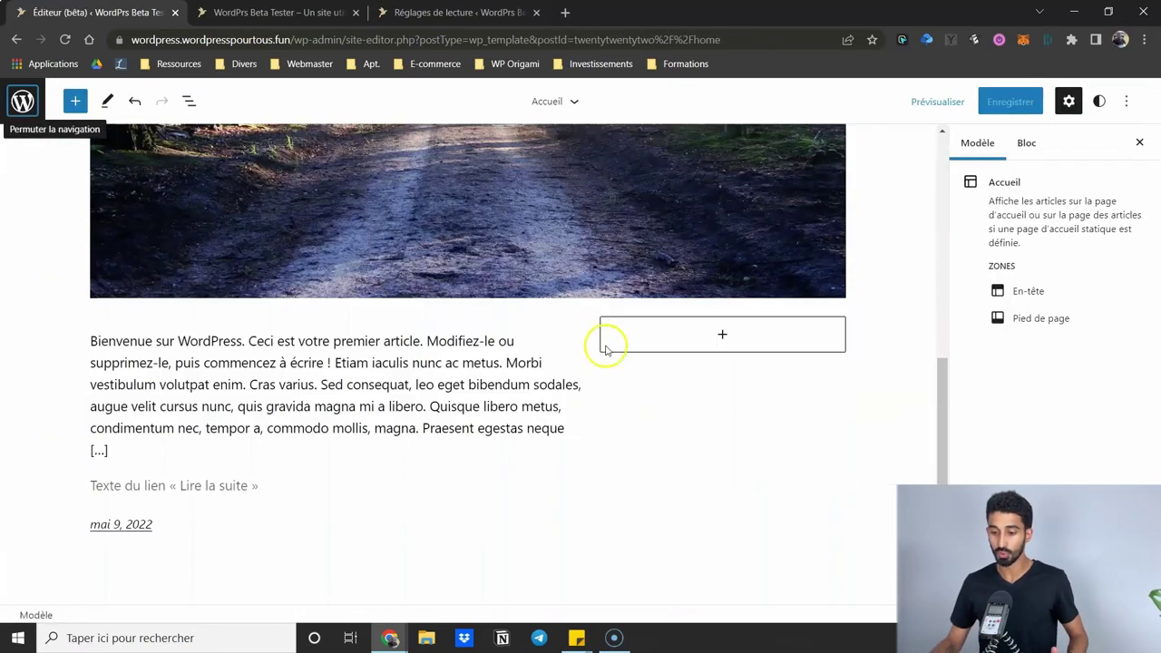
scroll(544, 337, up, 7)
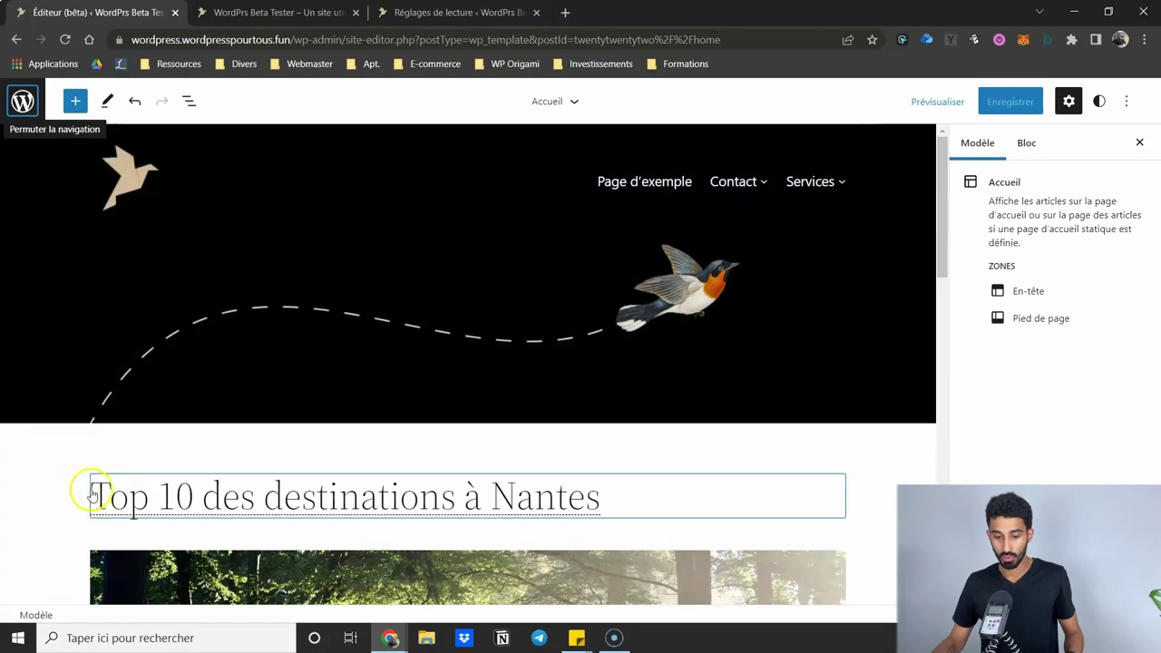
- Delete the query loop block (Boucle de requête) from the Accueil template
click(90, 494)
scroll(73, 445, down, 2)
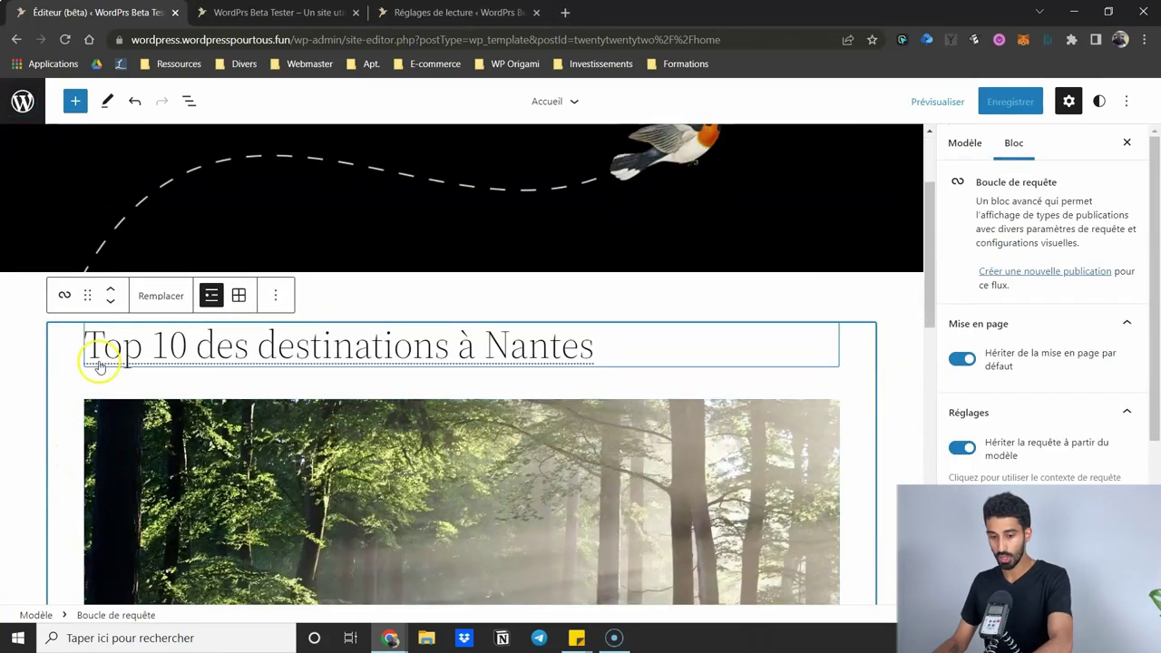
key(Delete)
click(536, 422)
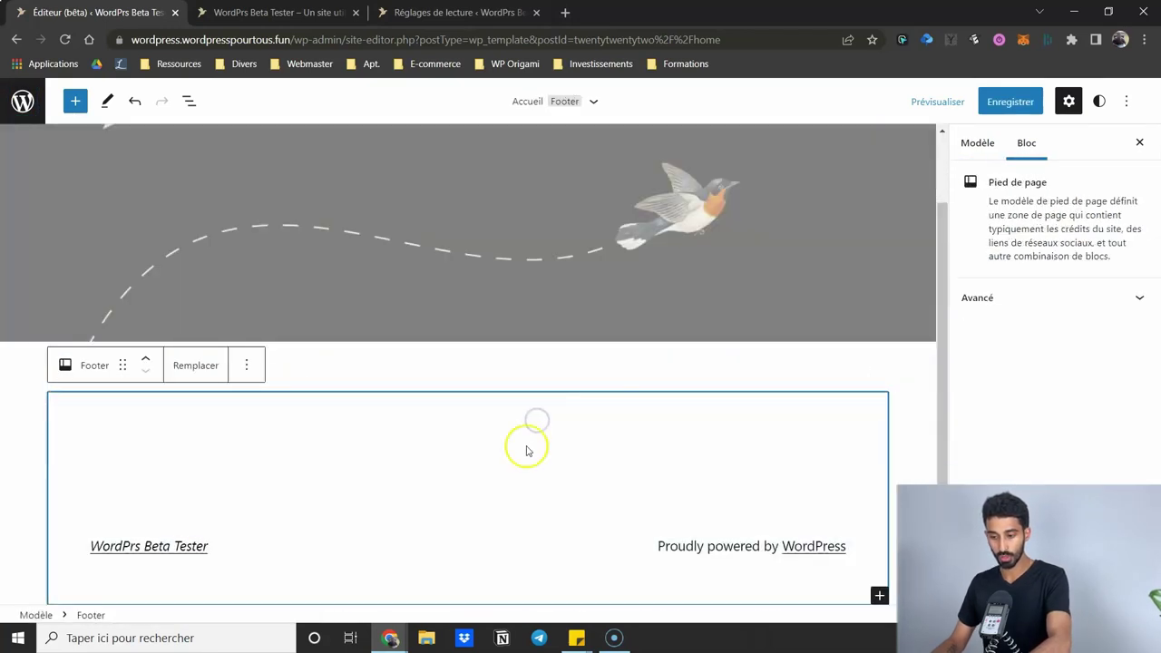
- Display the template's block list and remove the Header (Dark, small) template part
click(442, 372)
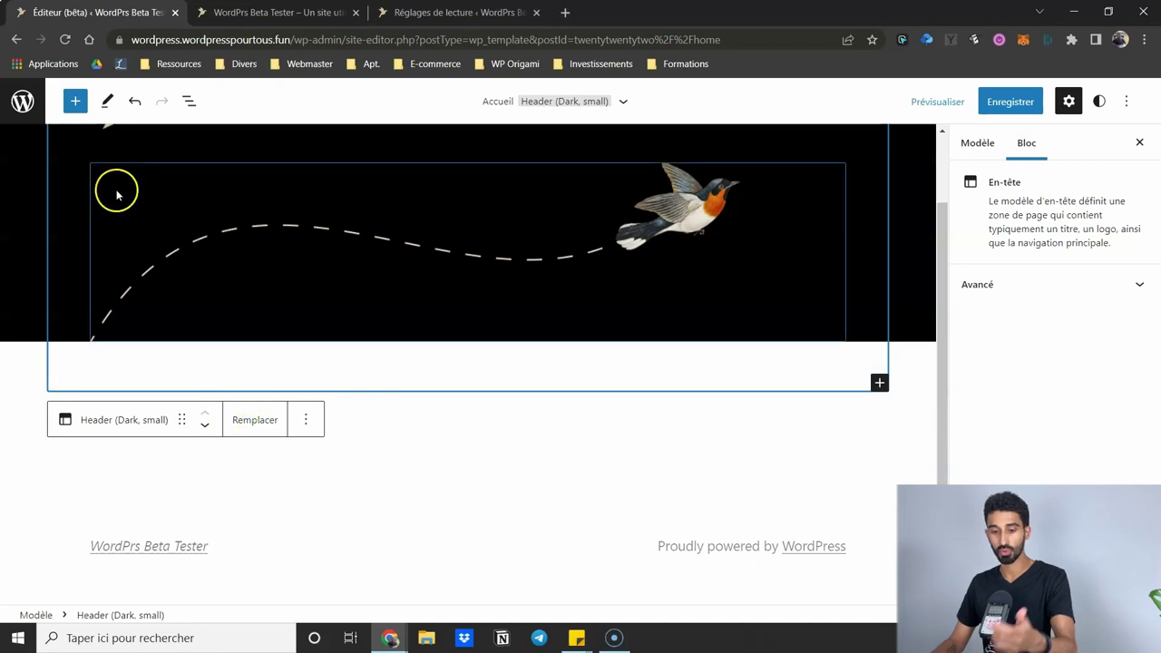
click(189, 101)
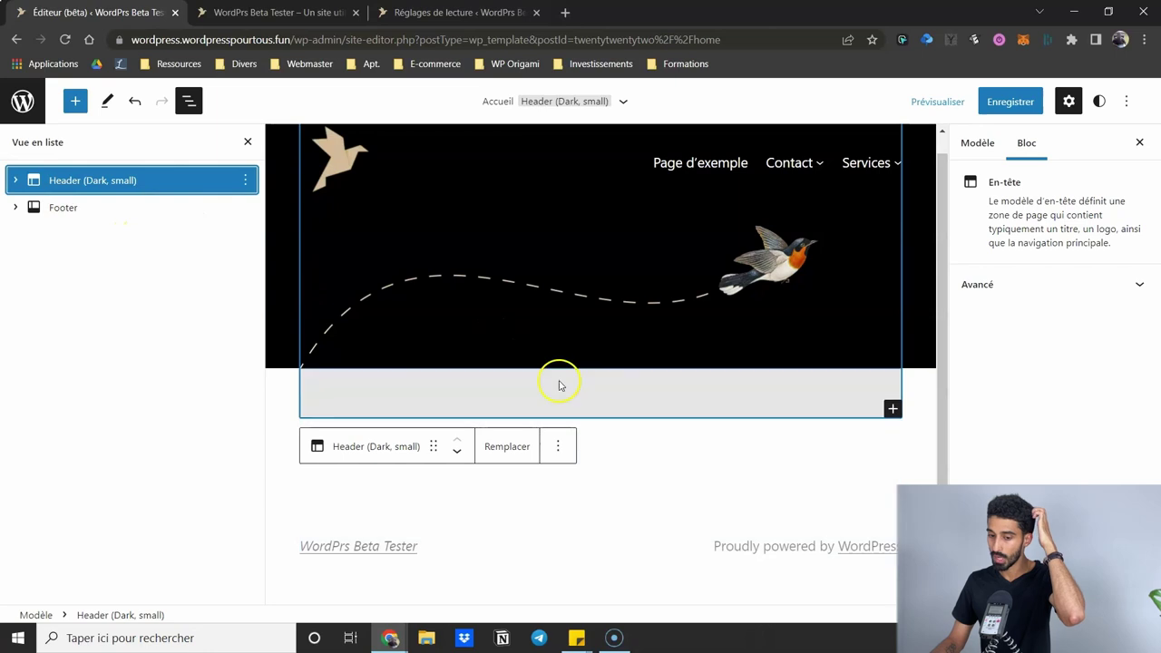
click(189, 101)
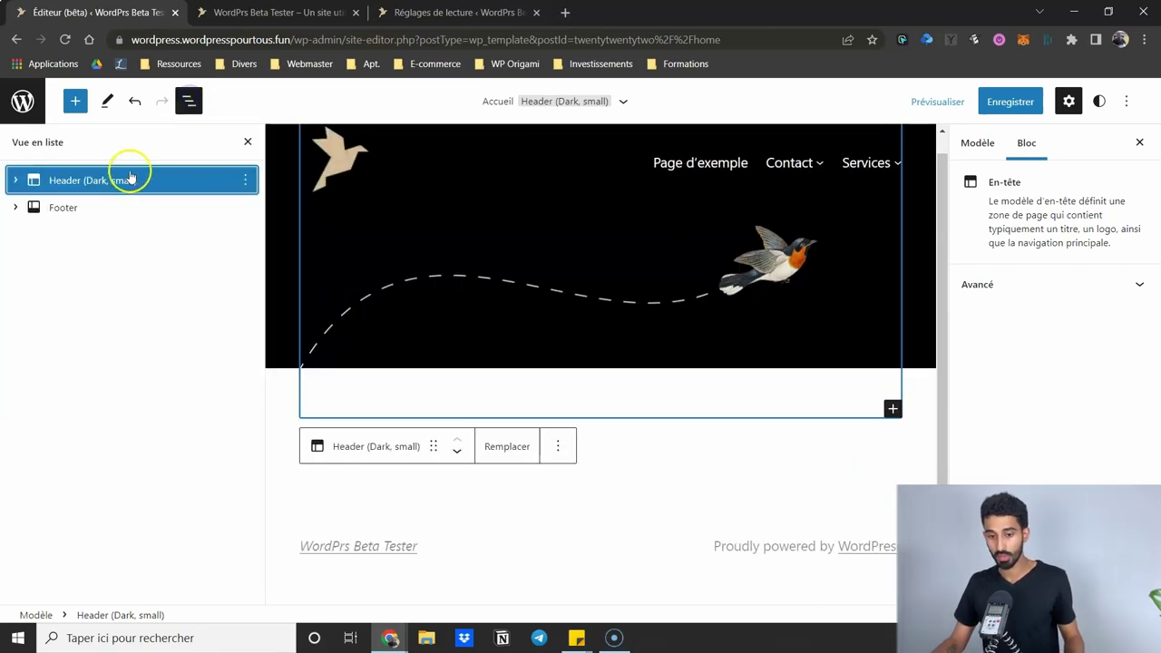
click(242, 181)
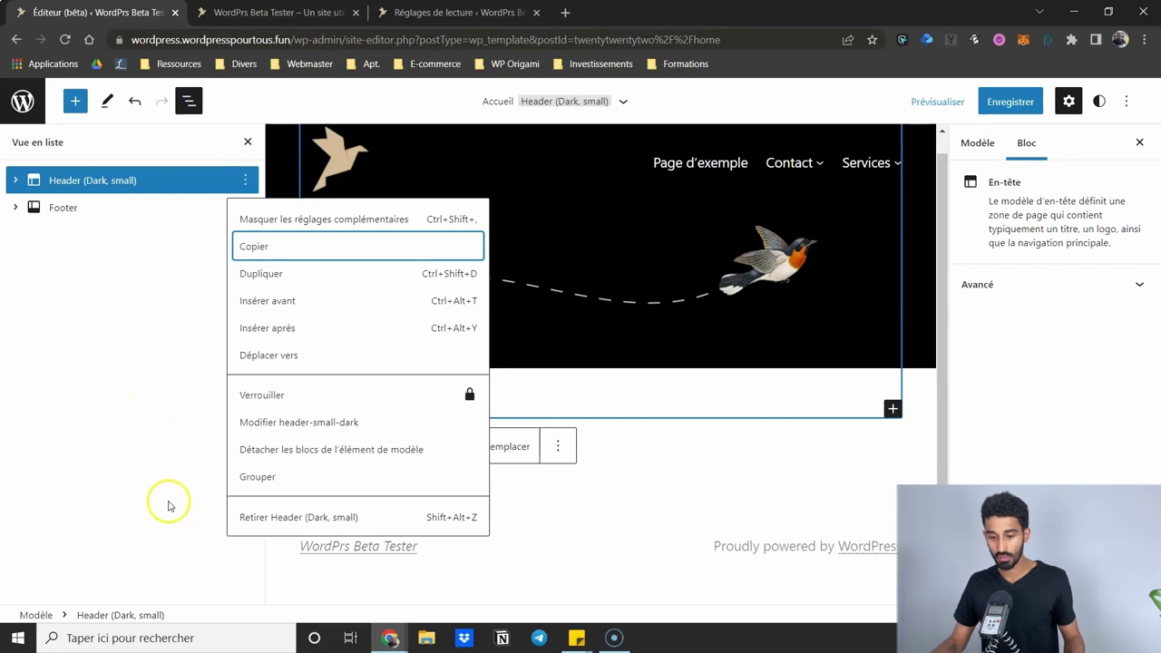
click(167, 500)
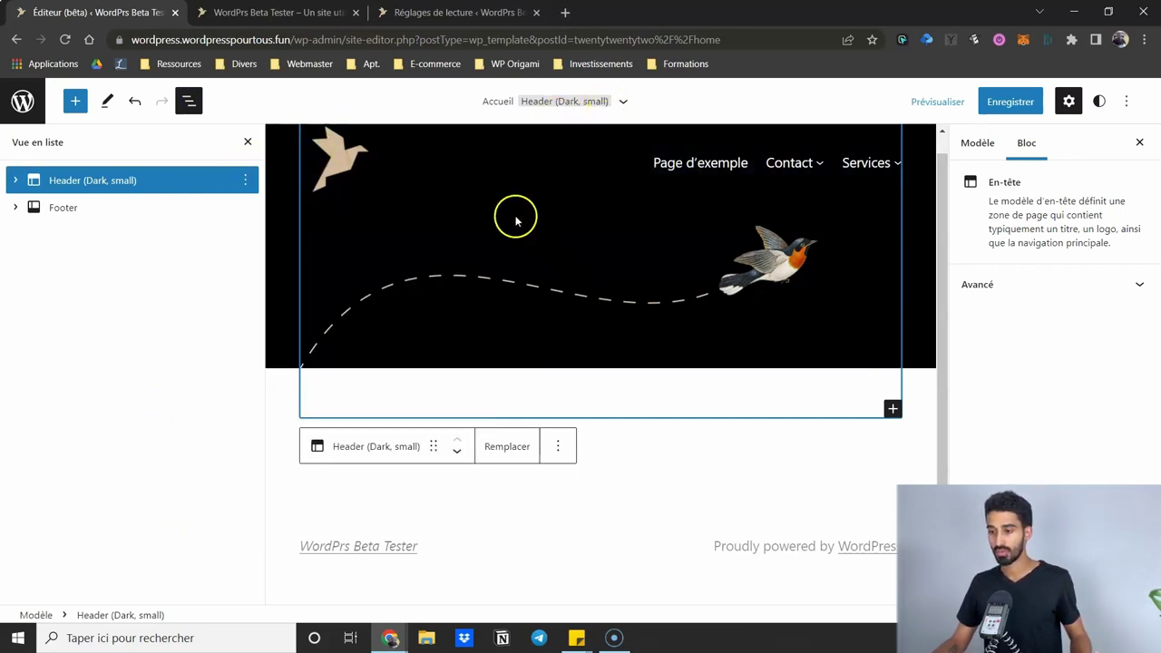
click(245, 180)
click(296, 521)
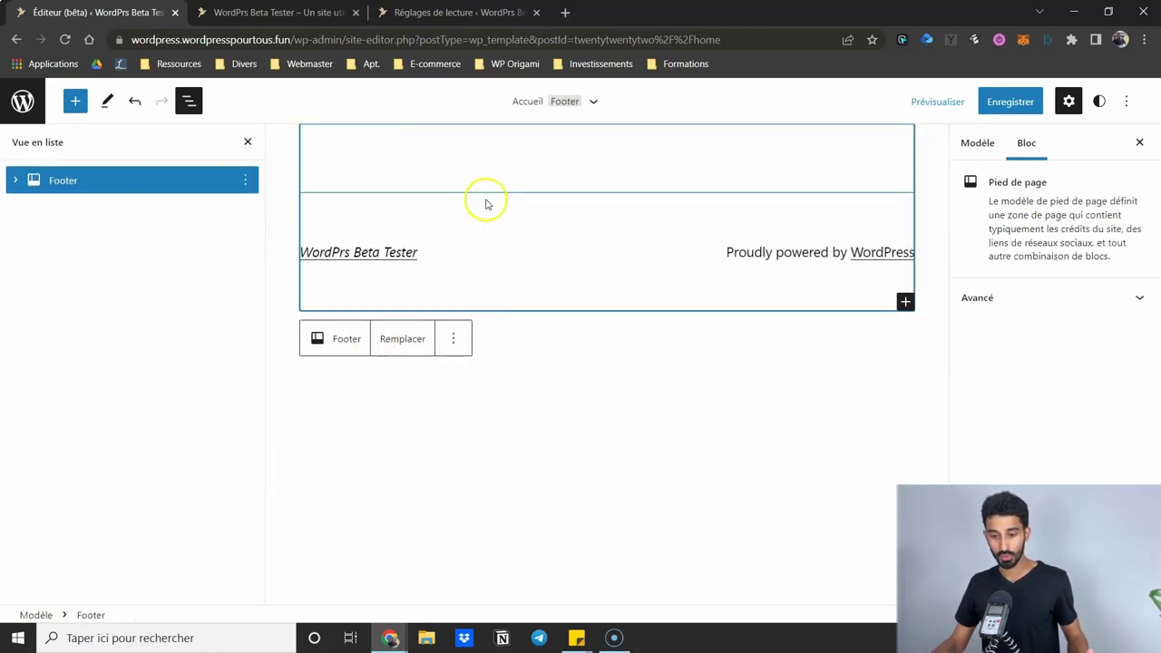
- Insert an En-tête block below the footer, using the existing light template part named Header
click(902, 330)
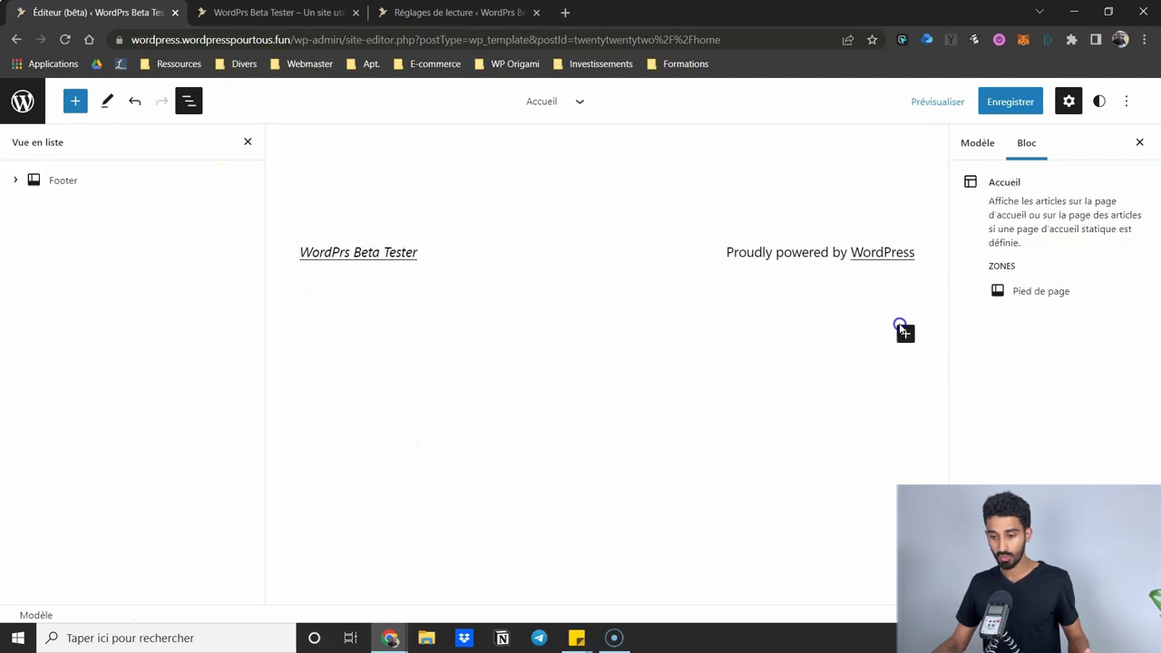
click(905, 334)
text(en-t)
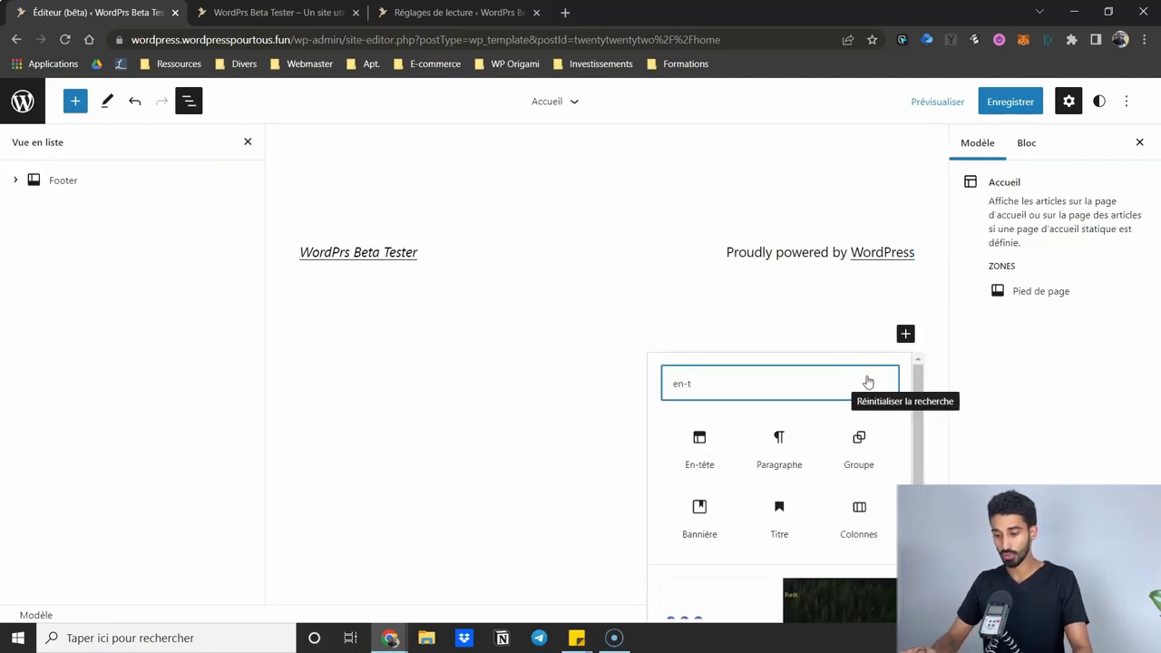
key(Return)
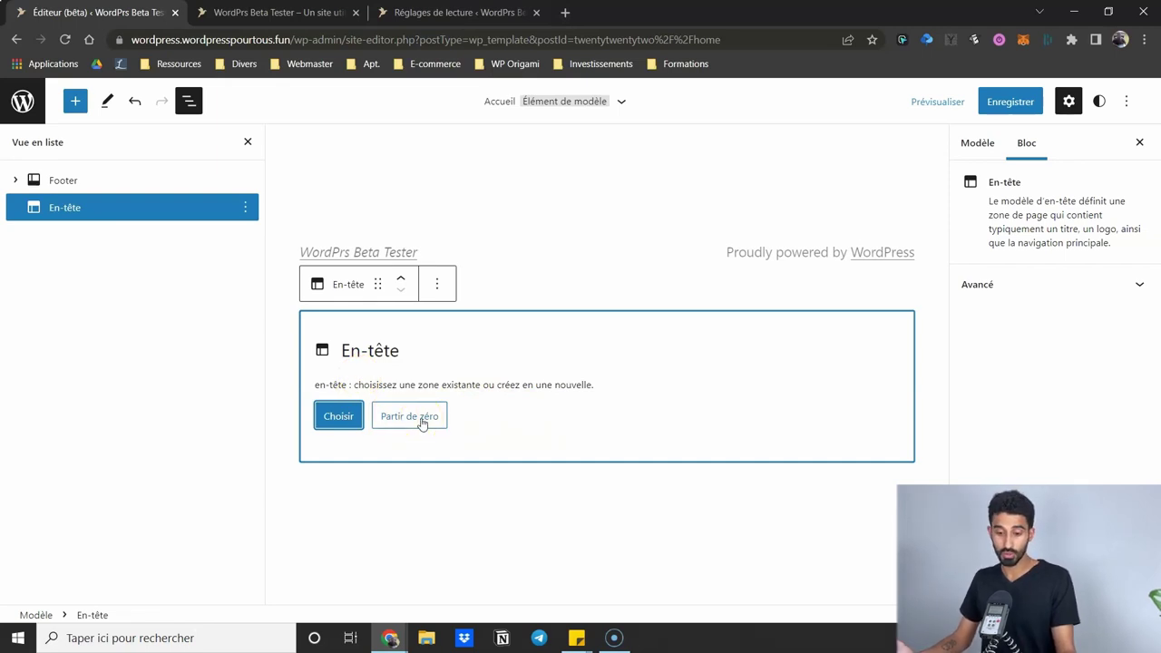
click(350, 415)
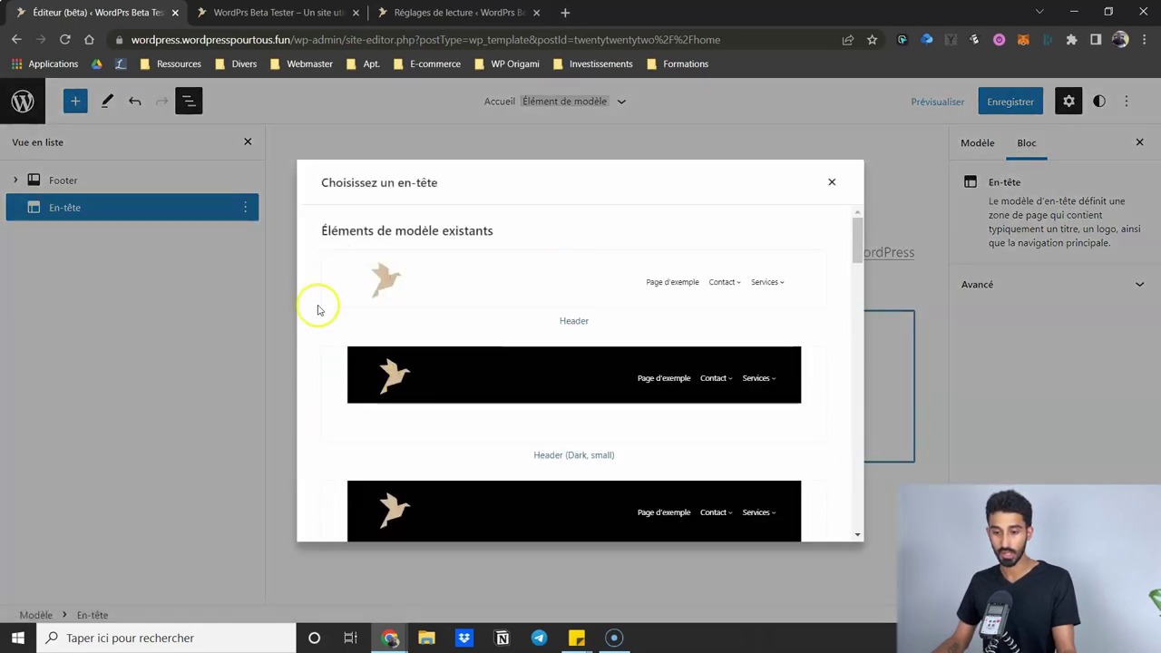
click(604, 274)
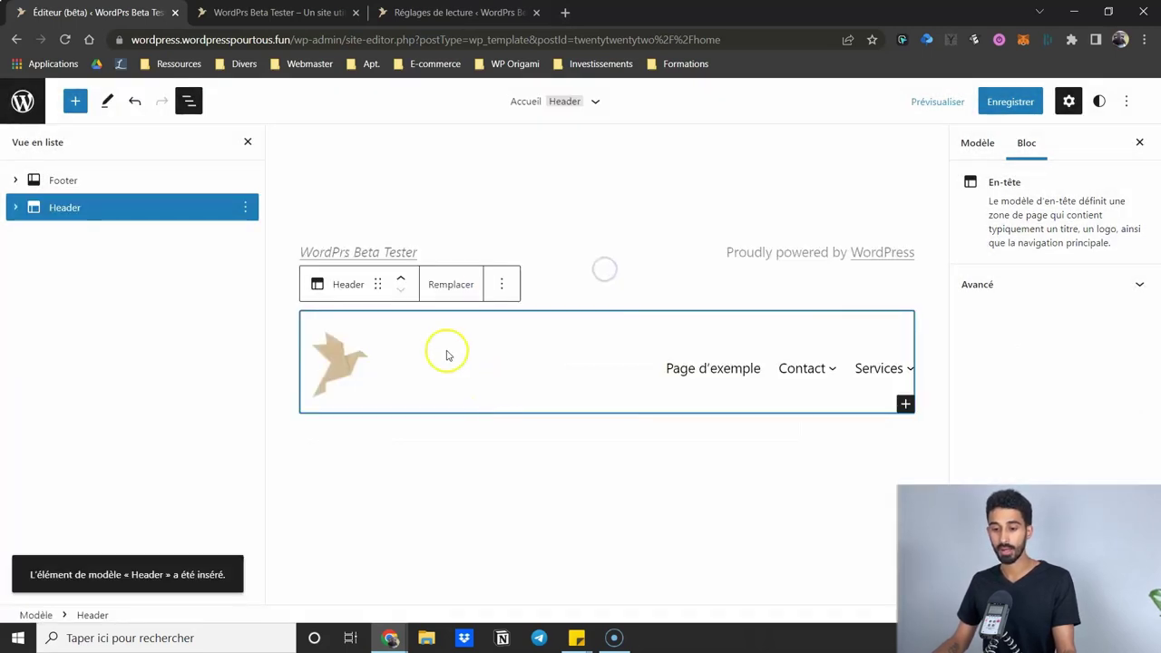
- Move the inserted header above the footer and save the Accueil template
click(402, 273)
click(1007, 102)
click(1009, 101)
- Reload the public homepage to check the saved template, and hide the block list in the site editor
click(194, 16)
click(64, 39)
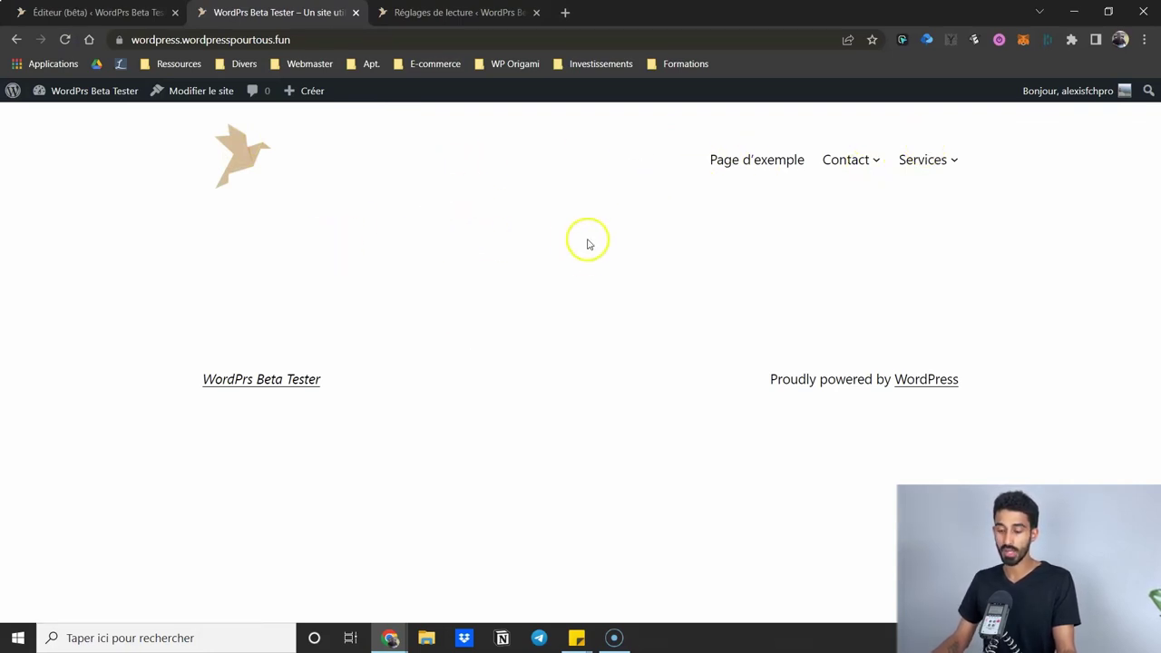
click(109, 13)
click(190, 100)
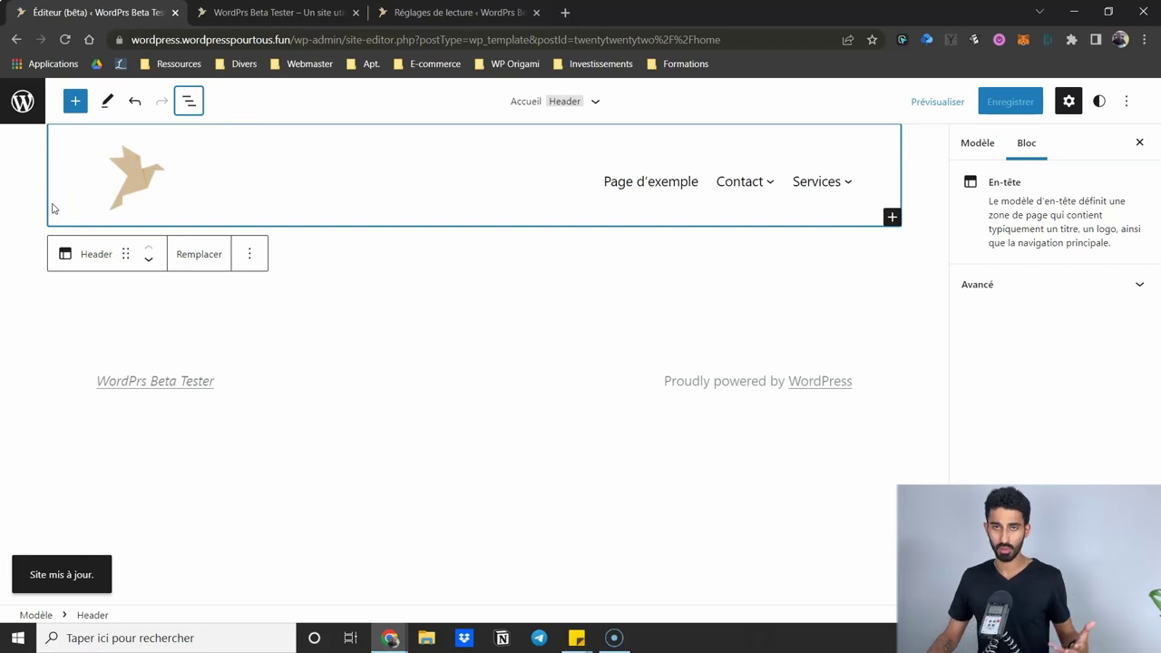
- Open the site's list of installed plugins and locate Kadence Blocks
key(ctrl+Tab)
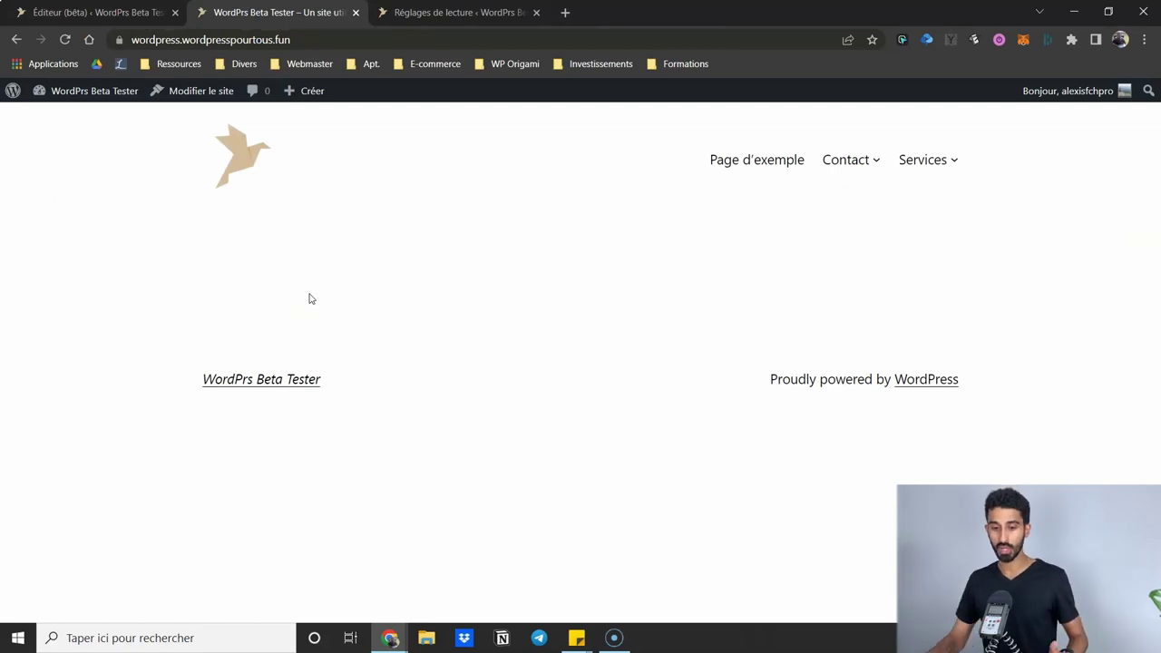
mouse_move(86, 94)
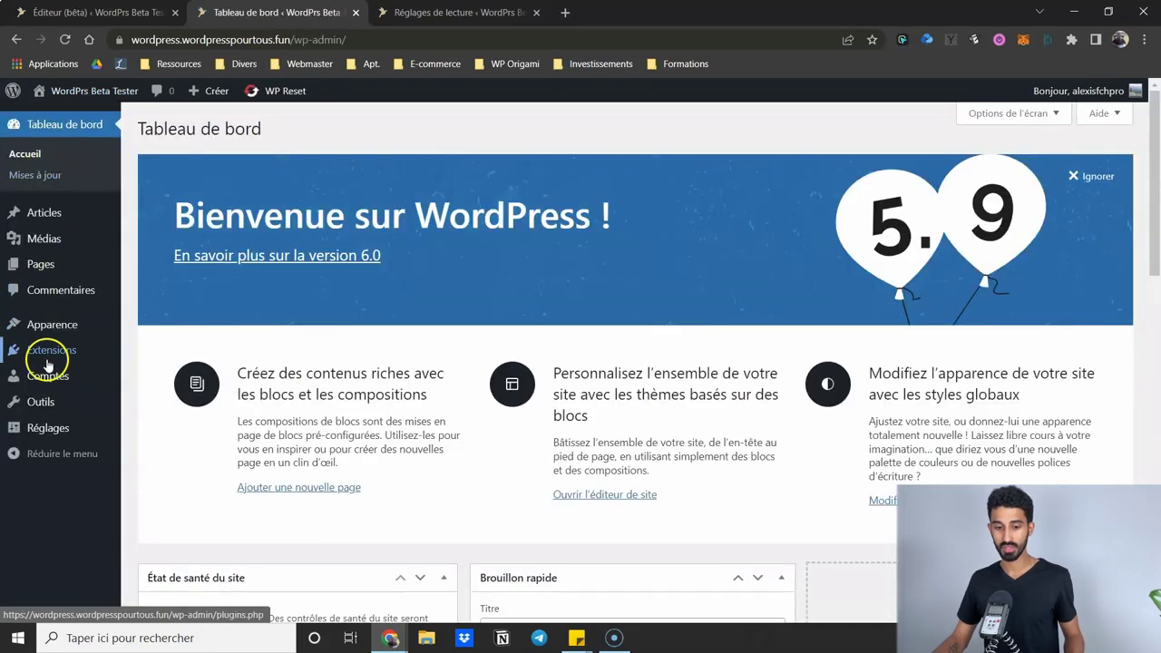
click(47, 354)
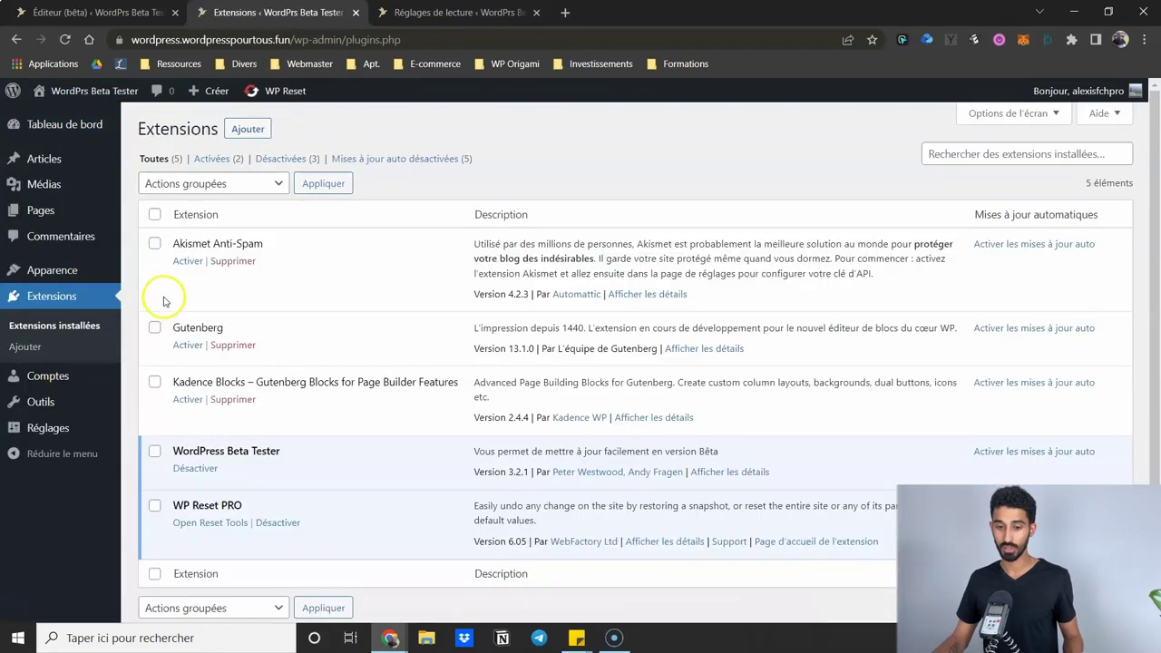
scroll(160, 299, down, 1)
drag(166, 316, 254, 318)
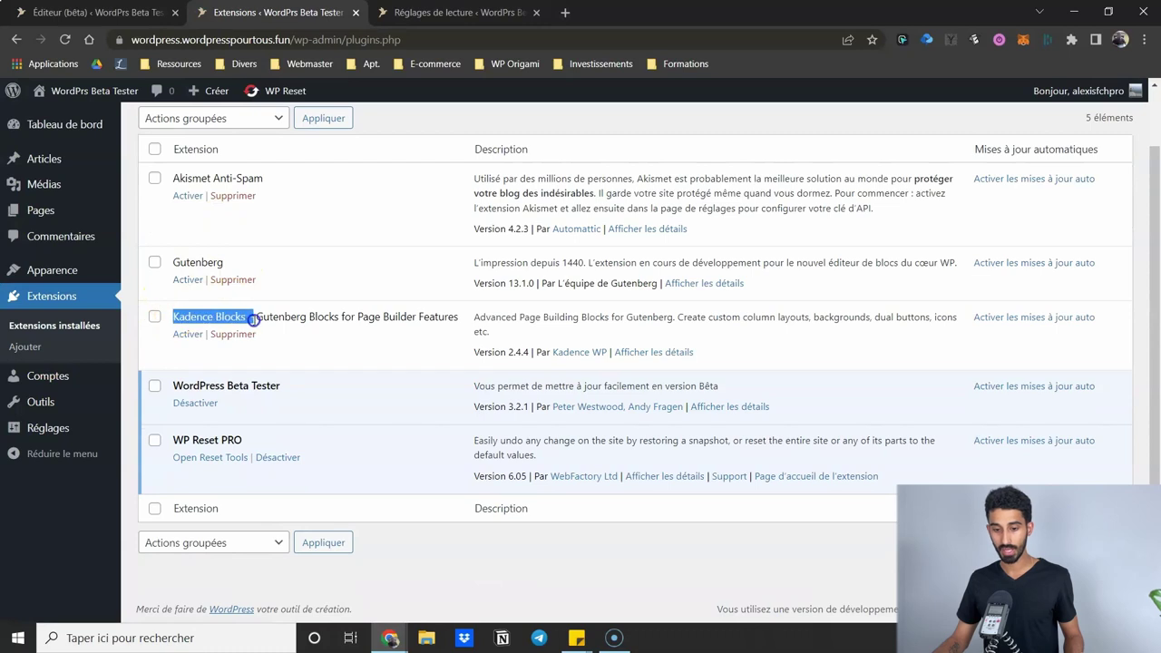
- Search the catalogue of new plugins for "kadence blocks"
scroll(254, 317, up, 1)
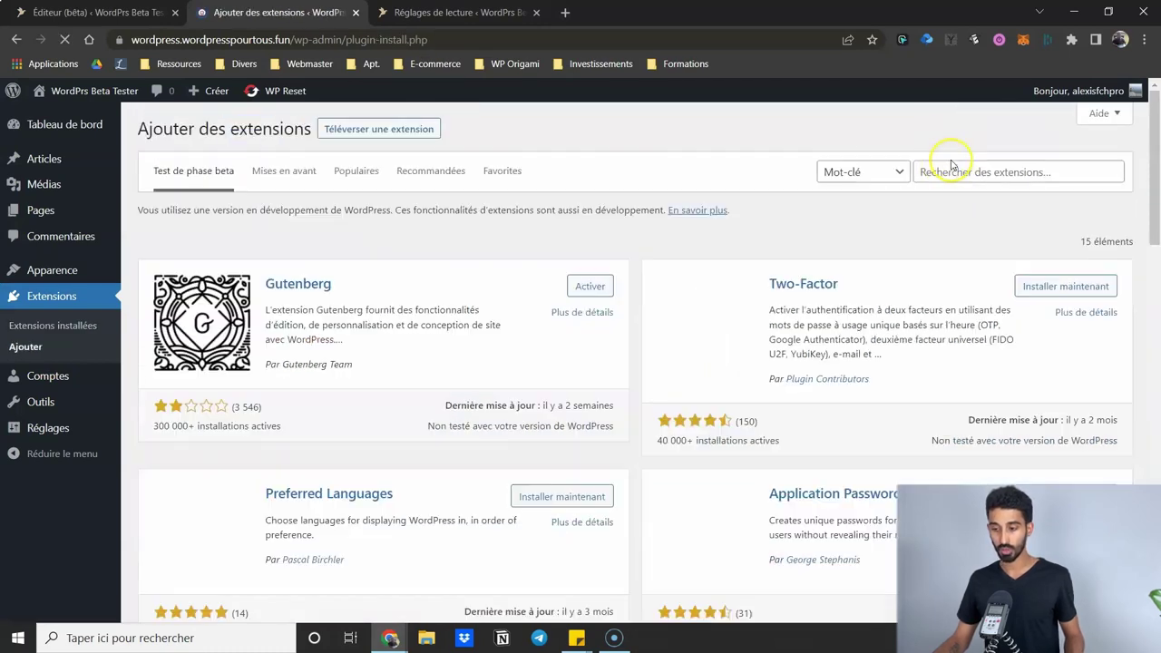
click(944, 172)
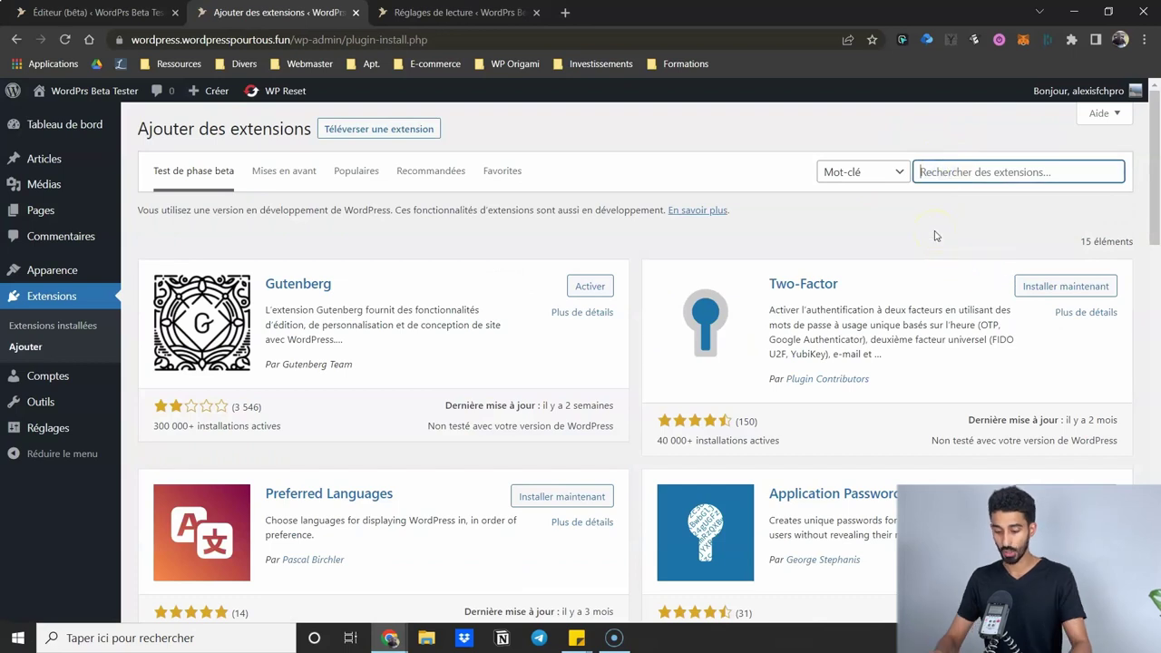
text(kadence blocks)
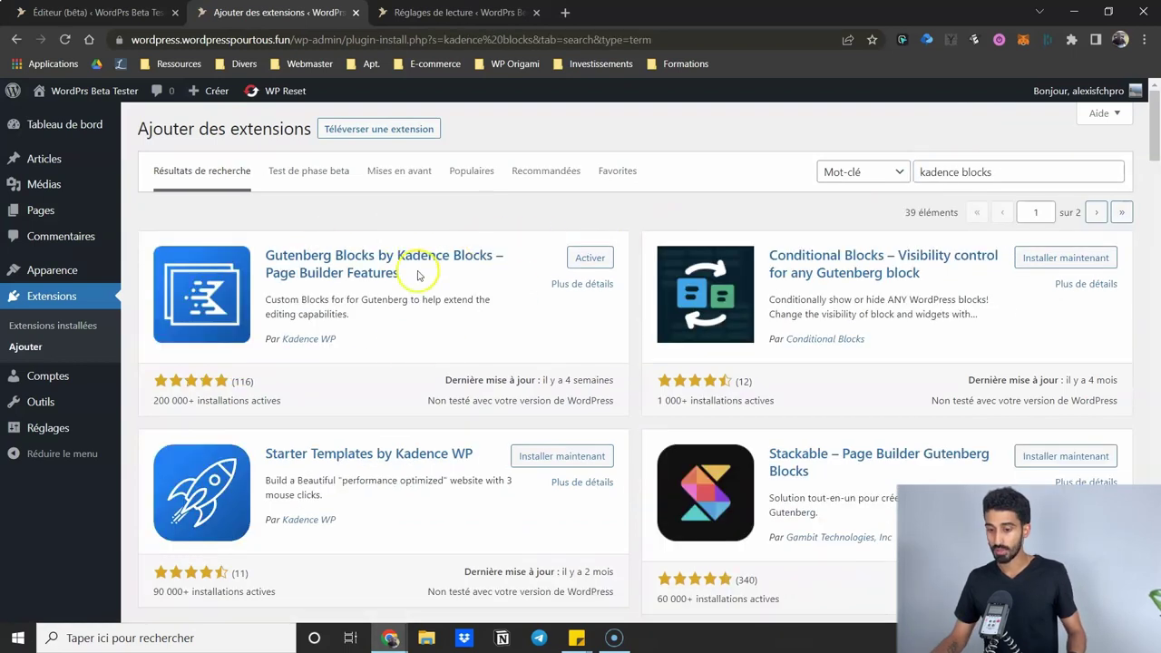
- Activate the Kadence Blocks plugin and reload the site editor on the Accueil template
click(590, 258)
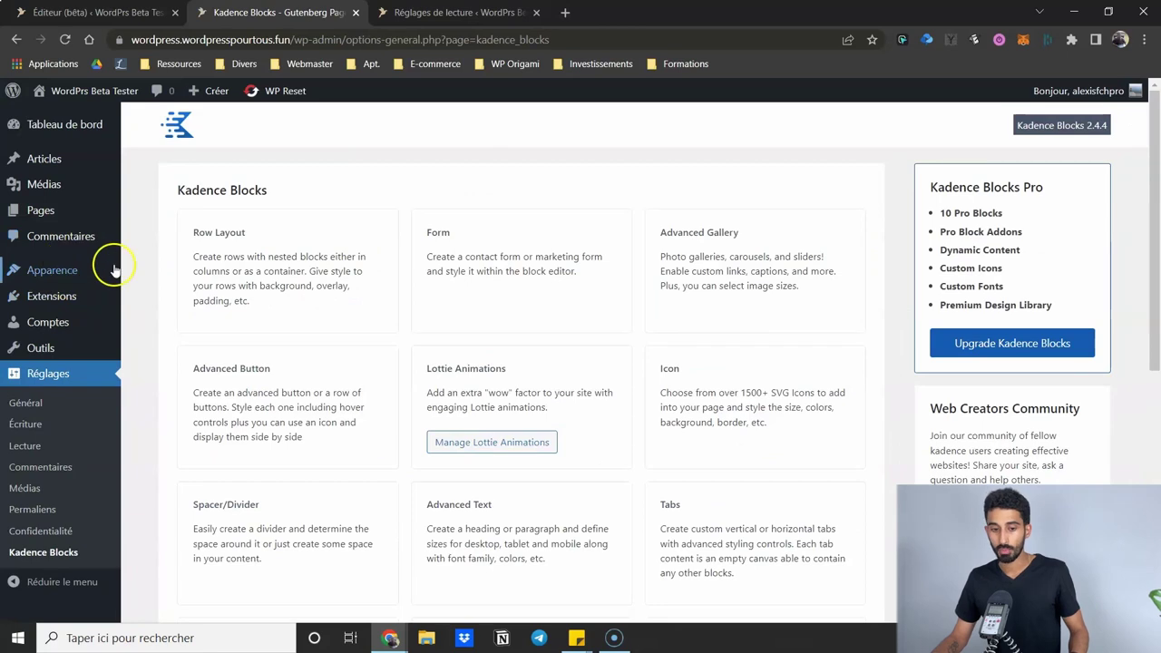
mouse_move(52, 210)
click(91, 13)
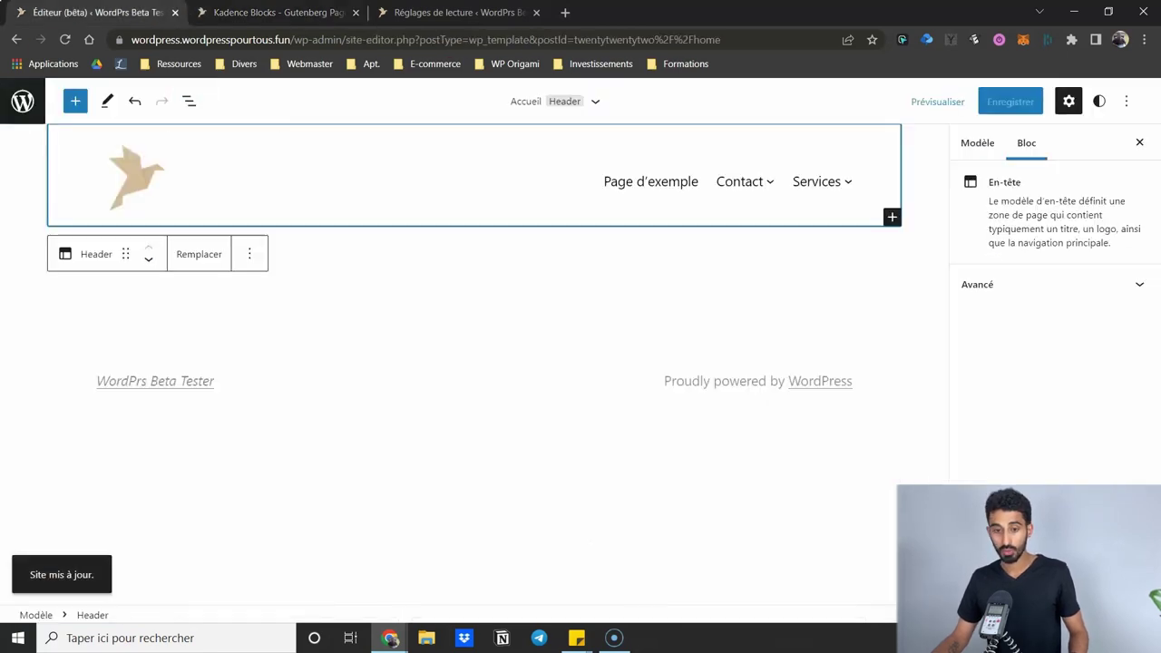
click(64, 39)
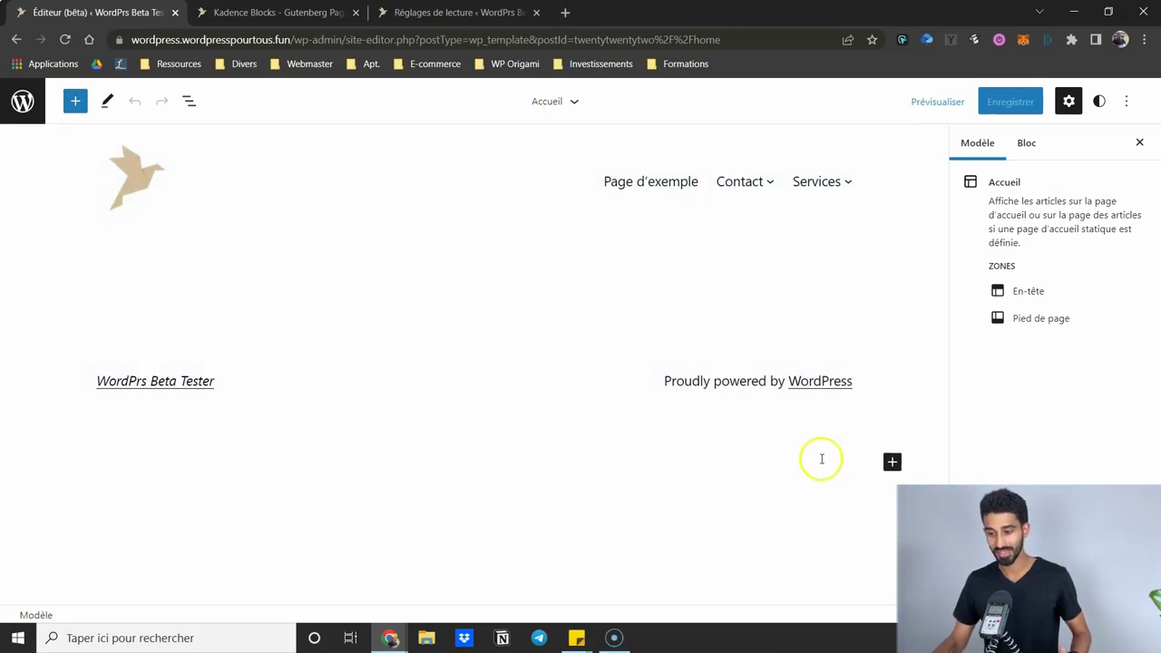
- Add a paragraph reading "Coucou" below the footer and move it up between the header and the footer
click(808, 464)
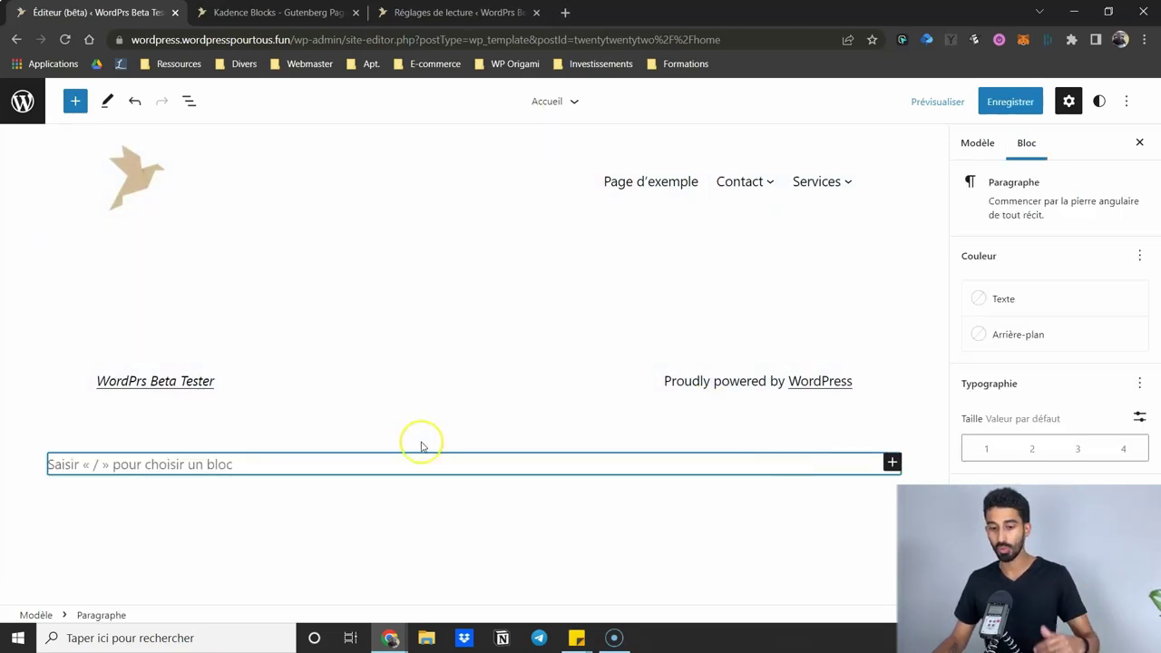
text(co)
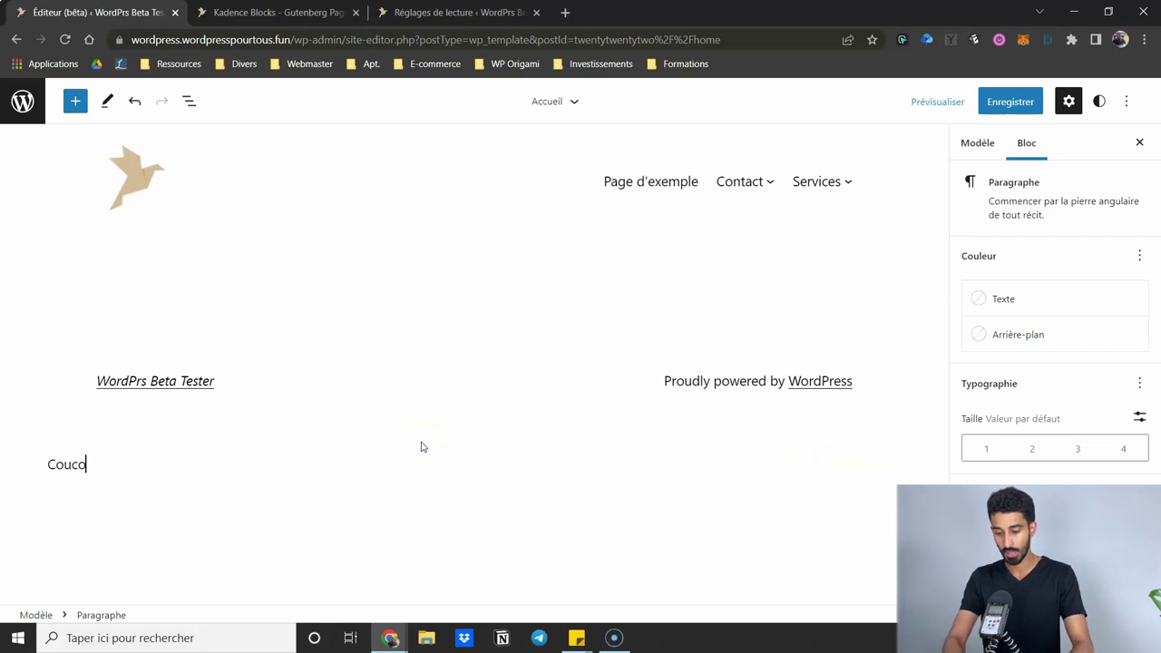
text(ucou)
click(118, 417)
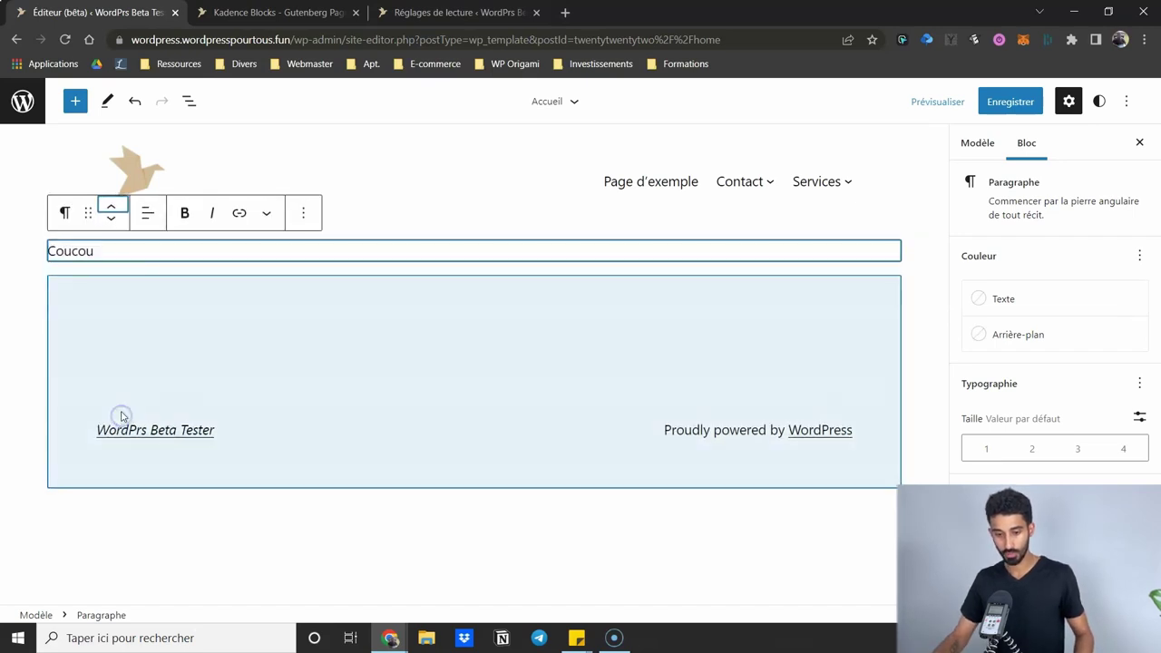
- Clear the "Coucou" text and insert a Kadence Row Layout block in that spot, then hide the block list
click(121, 254)
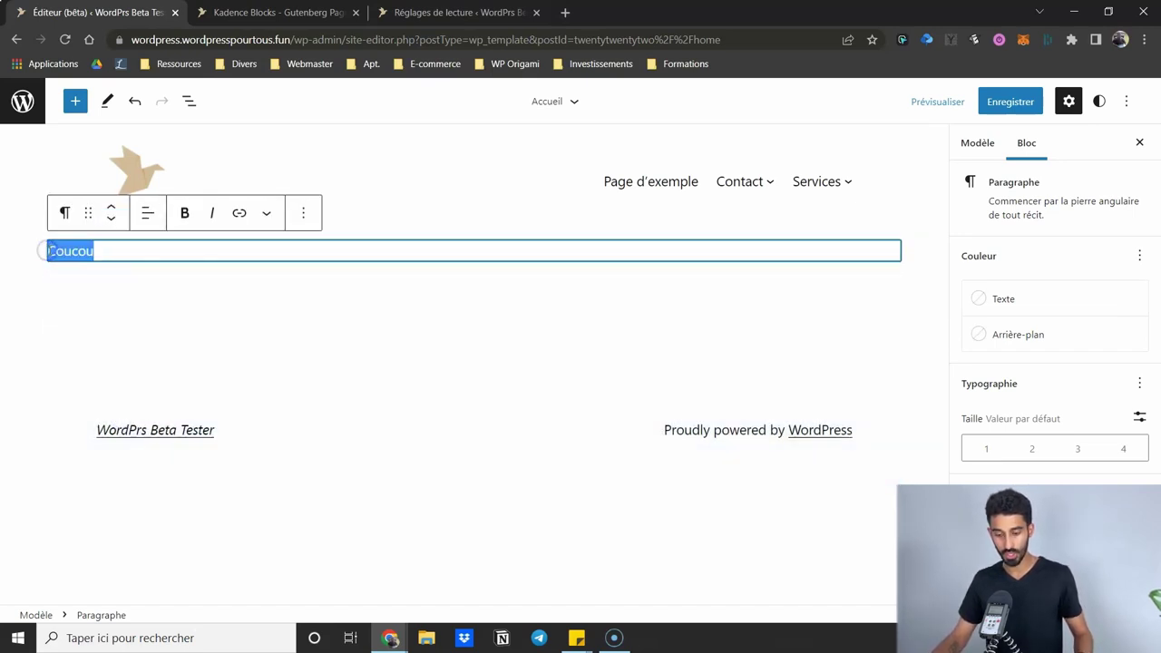
key(BackSpace)
click(75, 101)
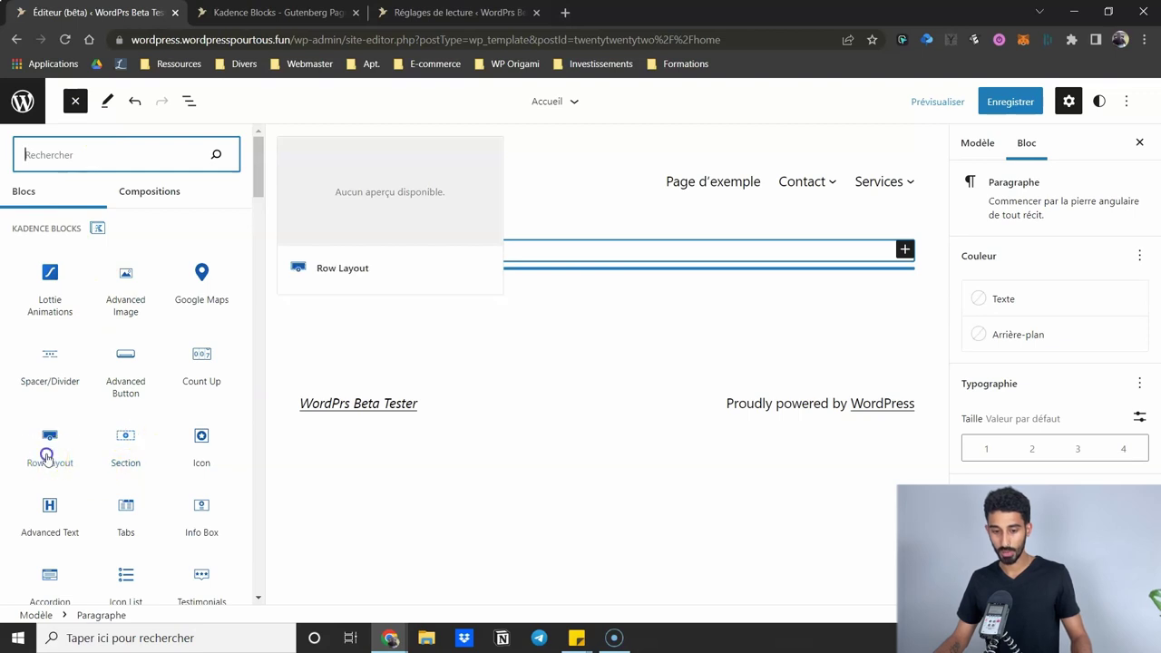
click(49, 454)
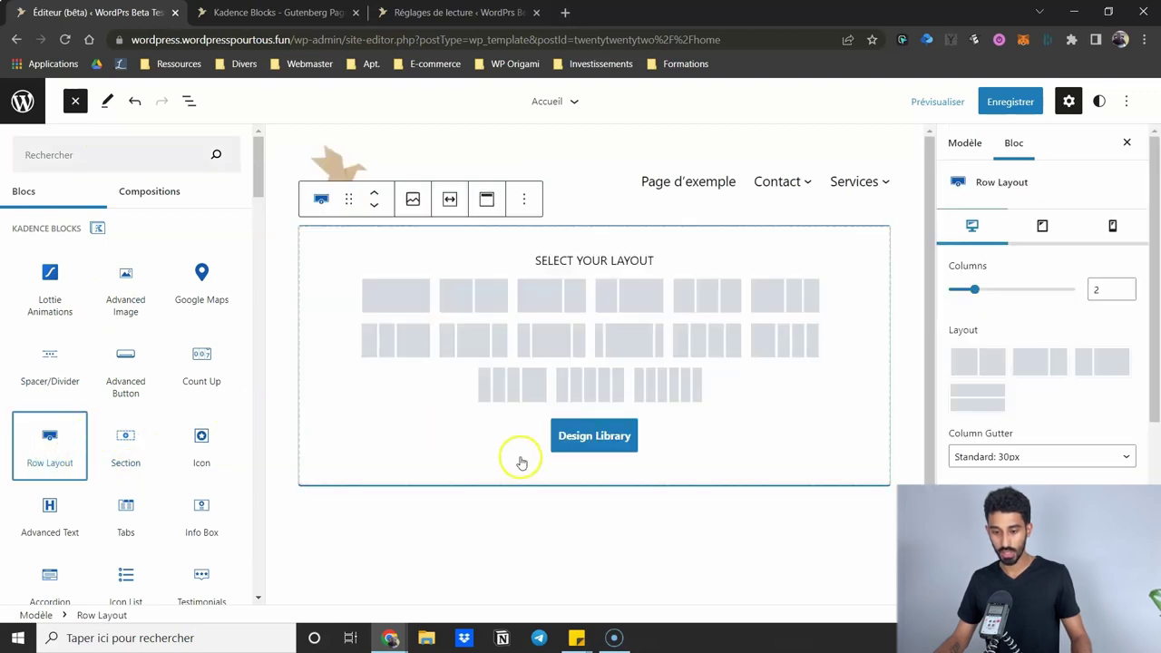
click(75, 101)
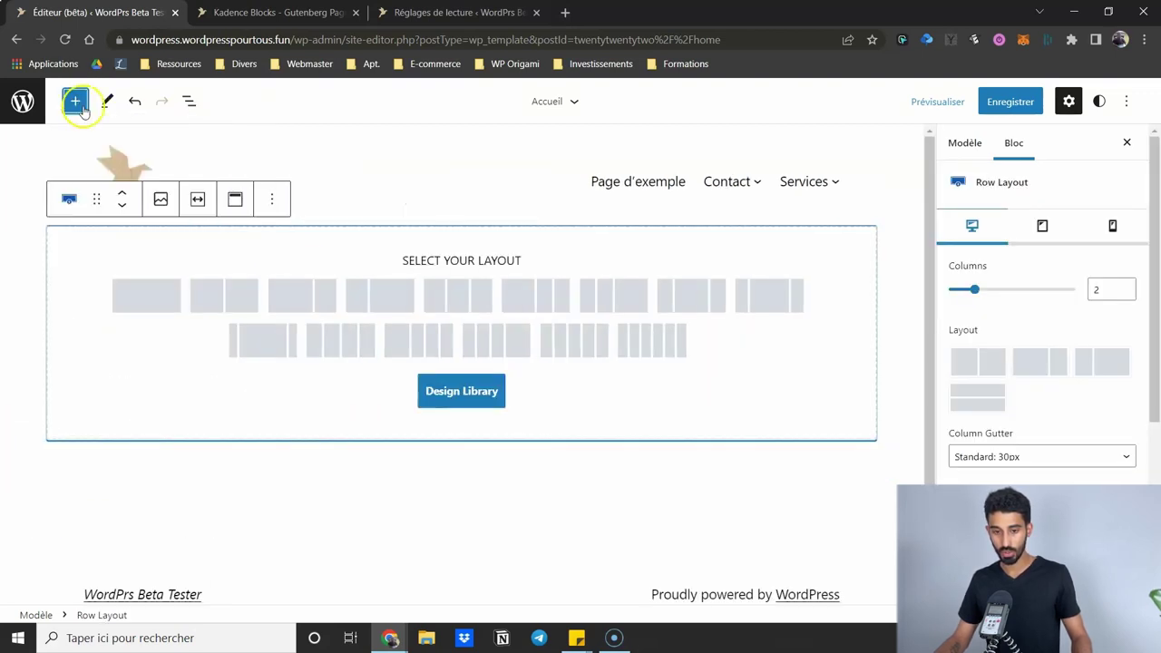
- Fill the row layout with the Hero 01 section from the Kadence design library and save the Accueil template
click(462, 393)
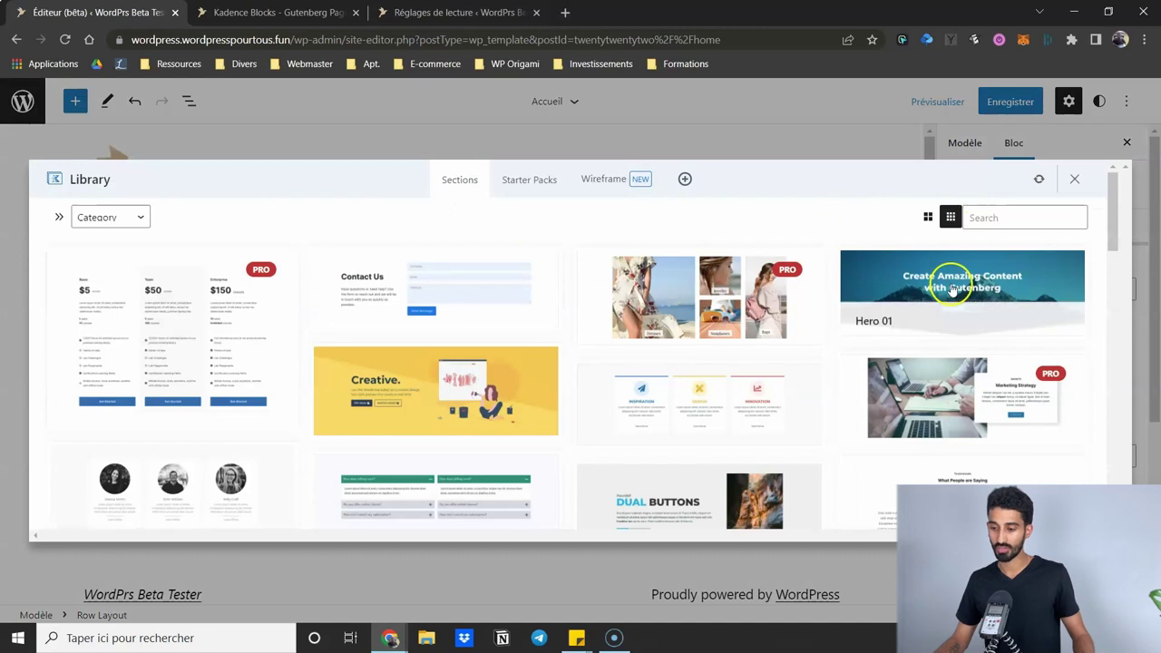
click(821, 392)
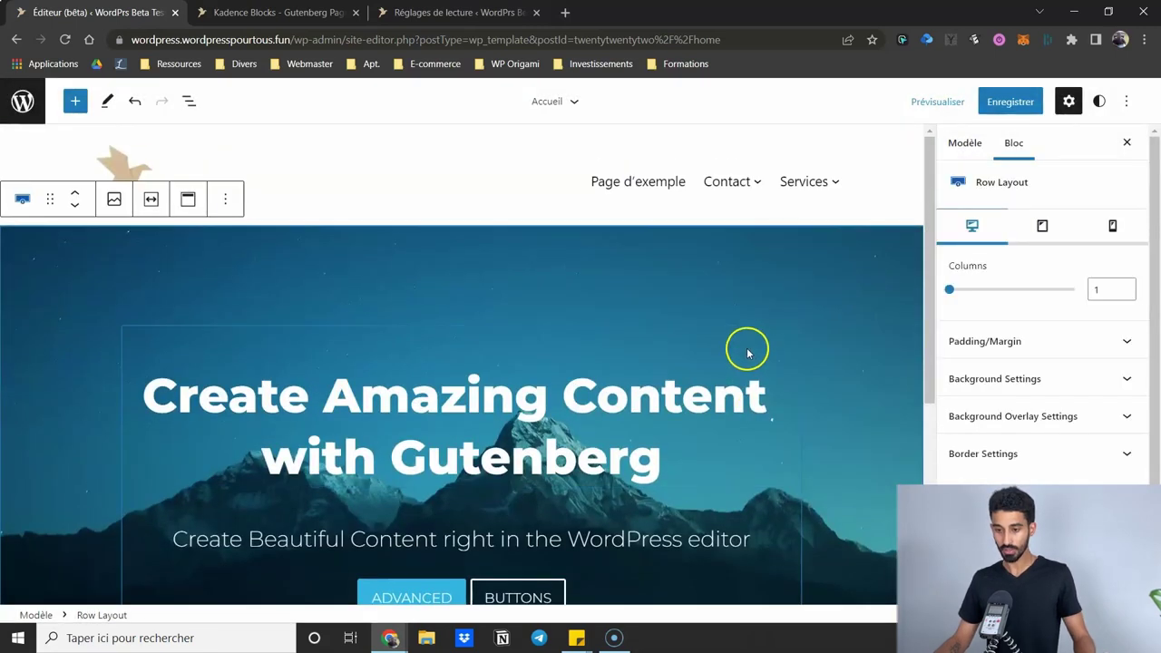
scroll(744, 348, down, 4)
scroll(598, 318, up, 4)
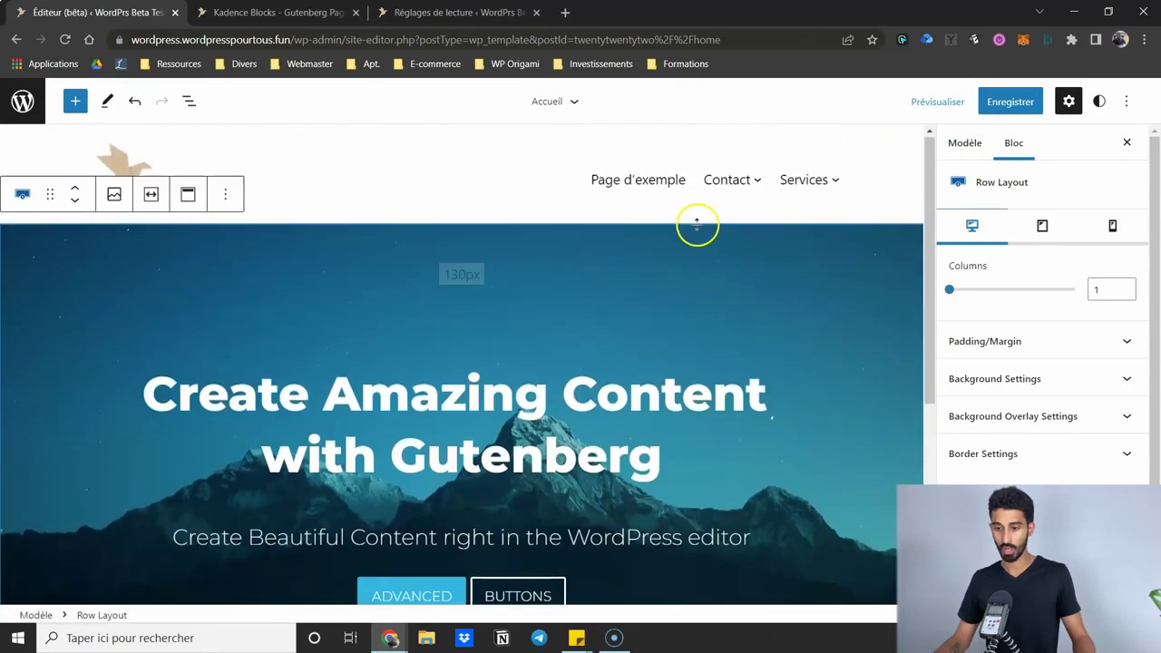
scroll(539, 300, down, 3)
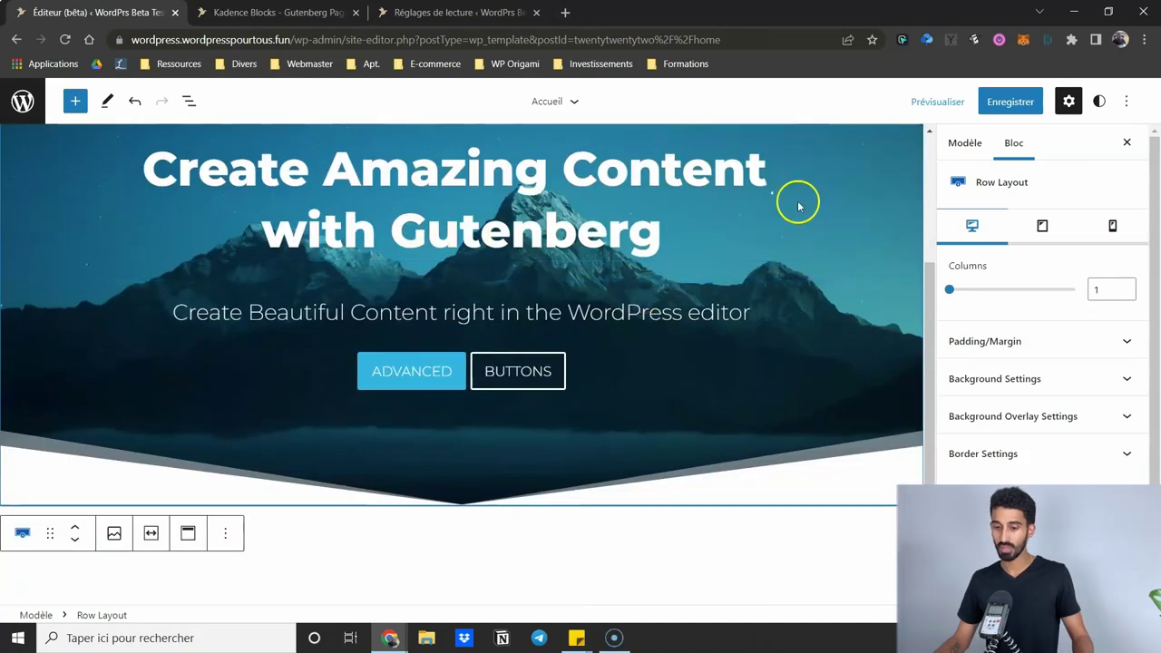
click(1025, 102)
click(1028, 102)
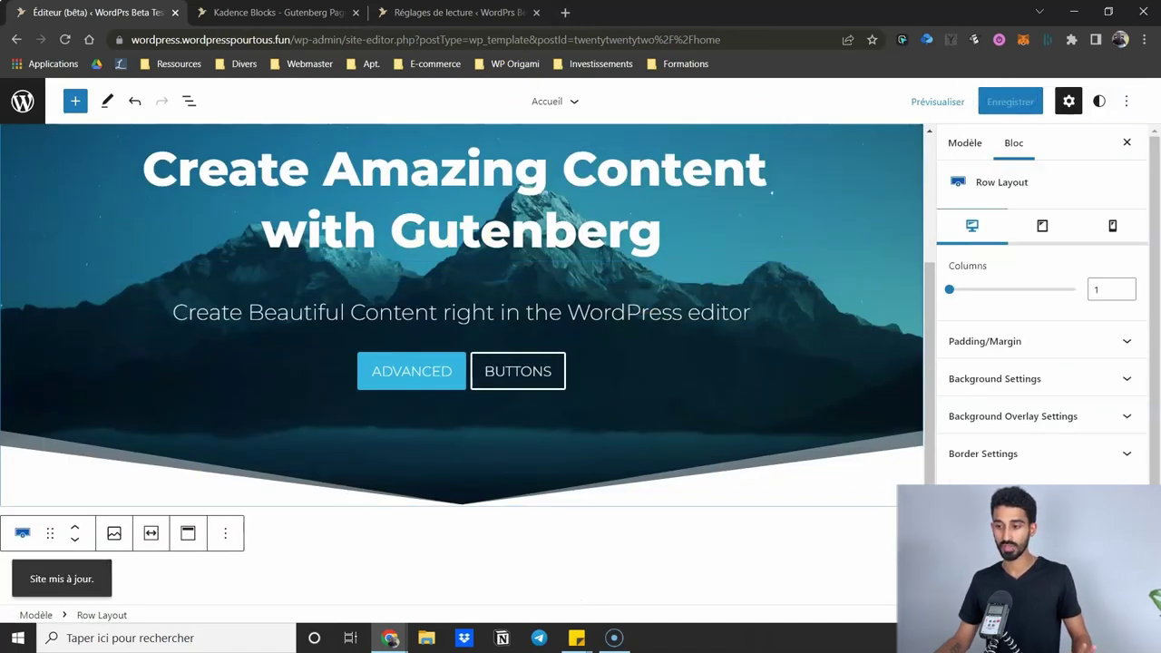
- Open the public homepage and examine how the saved hero section is displayed below the header
click(218, 11)
key(ctrl+Tab)
key(ctrl+shift+Tab)
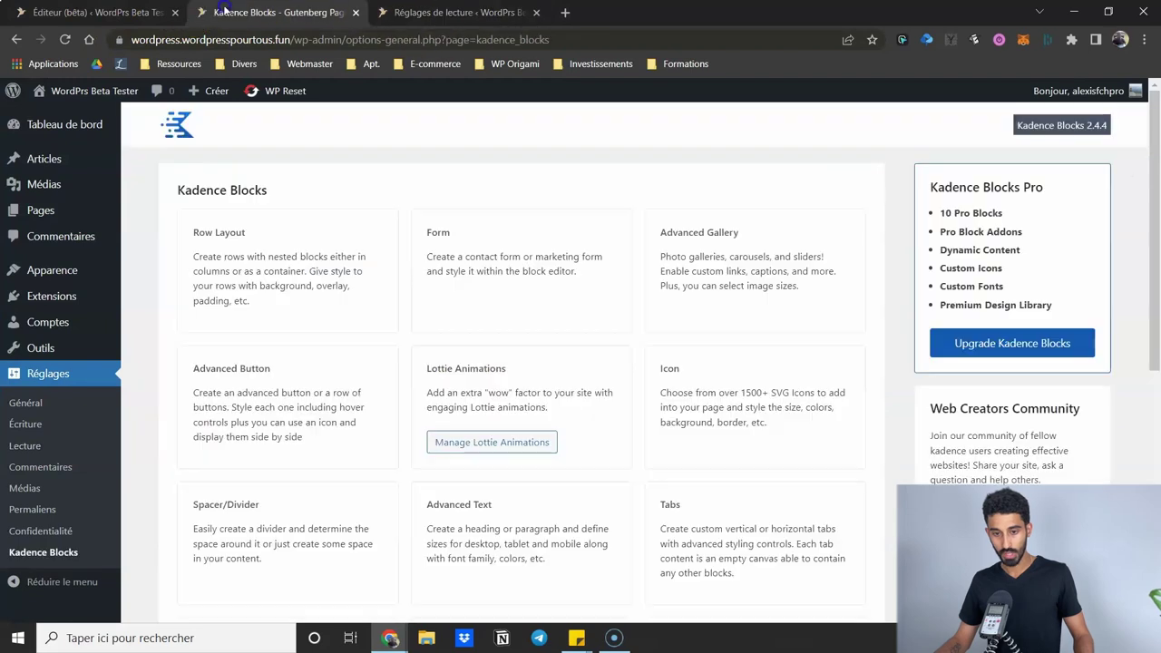
click(95, 90)
scroll(244, 210, down, 1)
scroll(245, 214, down, 1)
scroll(247, 220, up, 3)
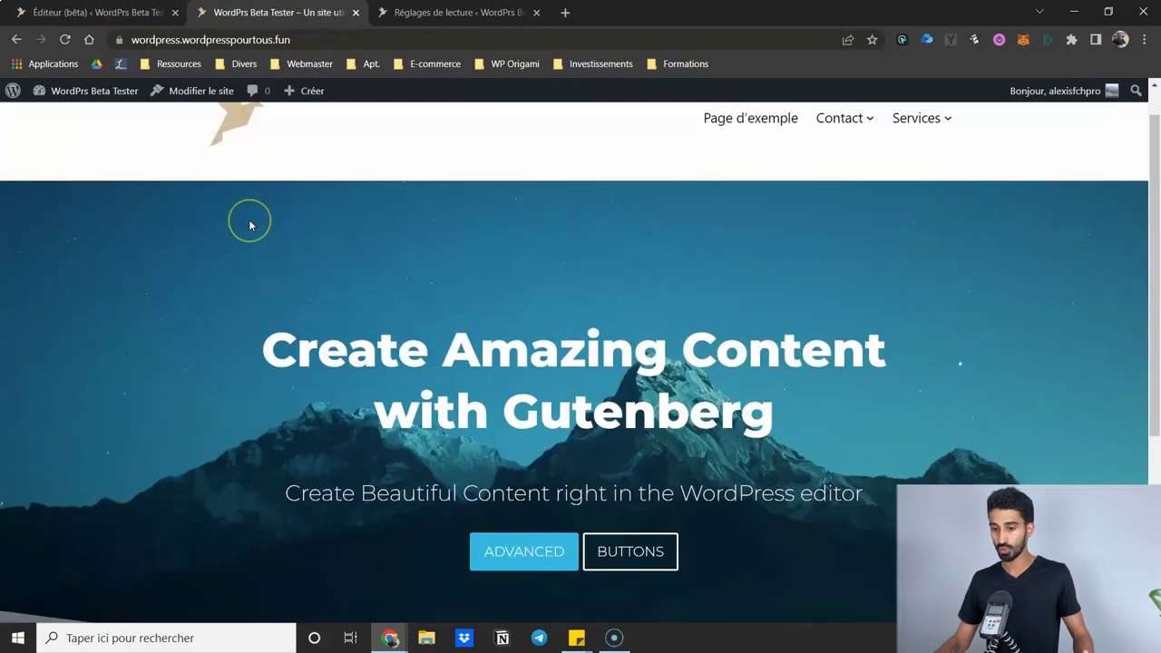
scroll(251, 225, up, 1)
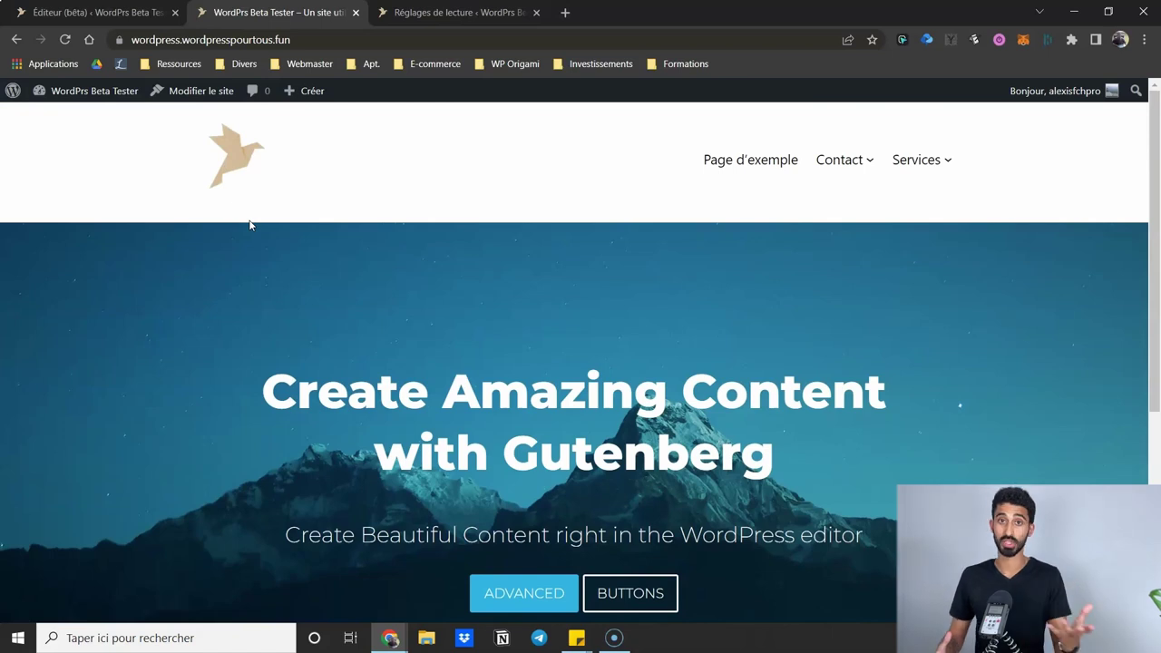
scroll(249, 235, down, 1)
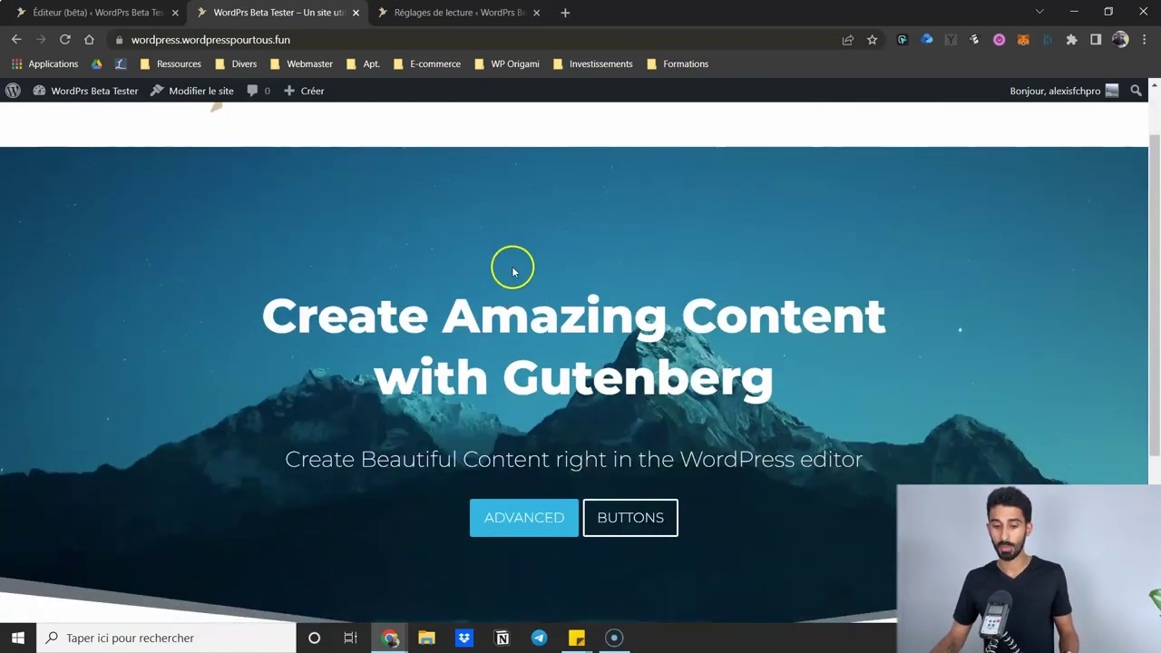
scroll(490, 261, up, 1)
scroll(490, 190, down, 3)
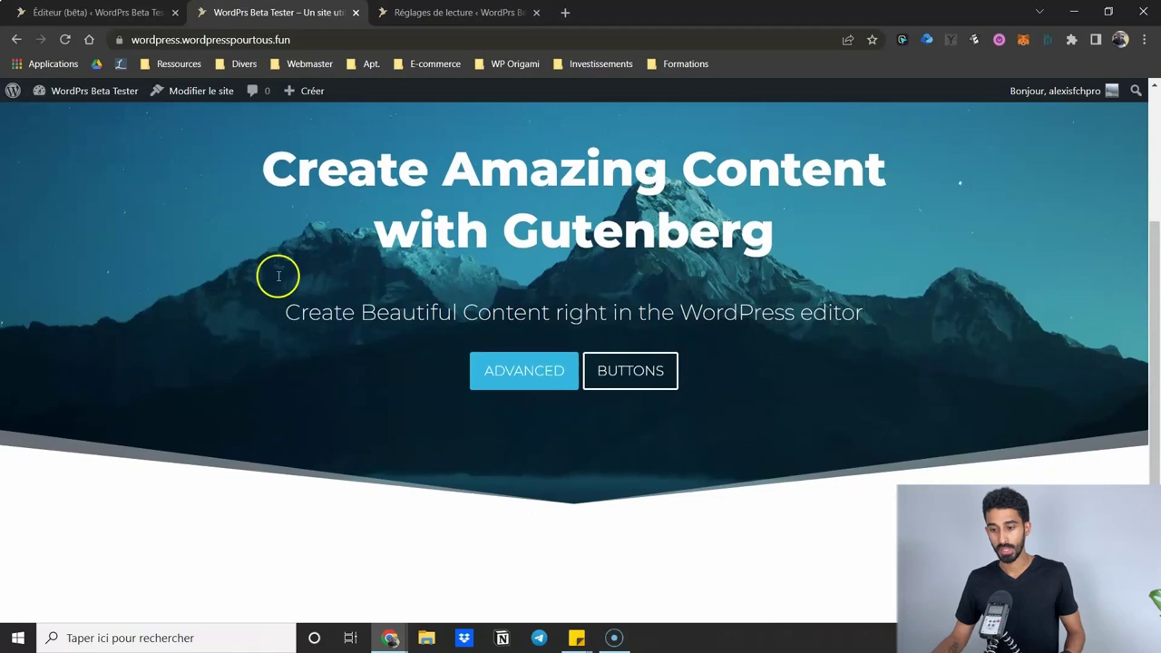
- Compare the Accueil template and the public homepage with the public Page d'exemple page
click(91, 12)
scroll(431, 258, up, 3)
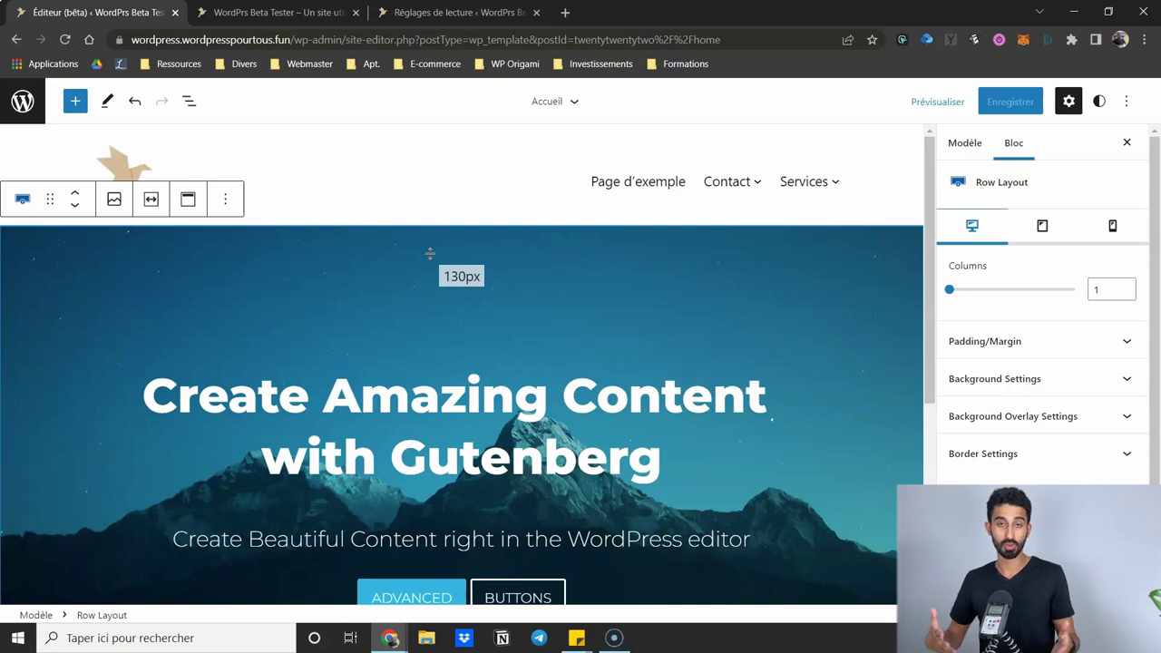
key(ctrl+Tab)
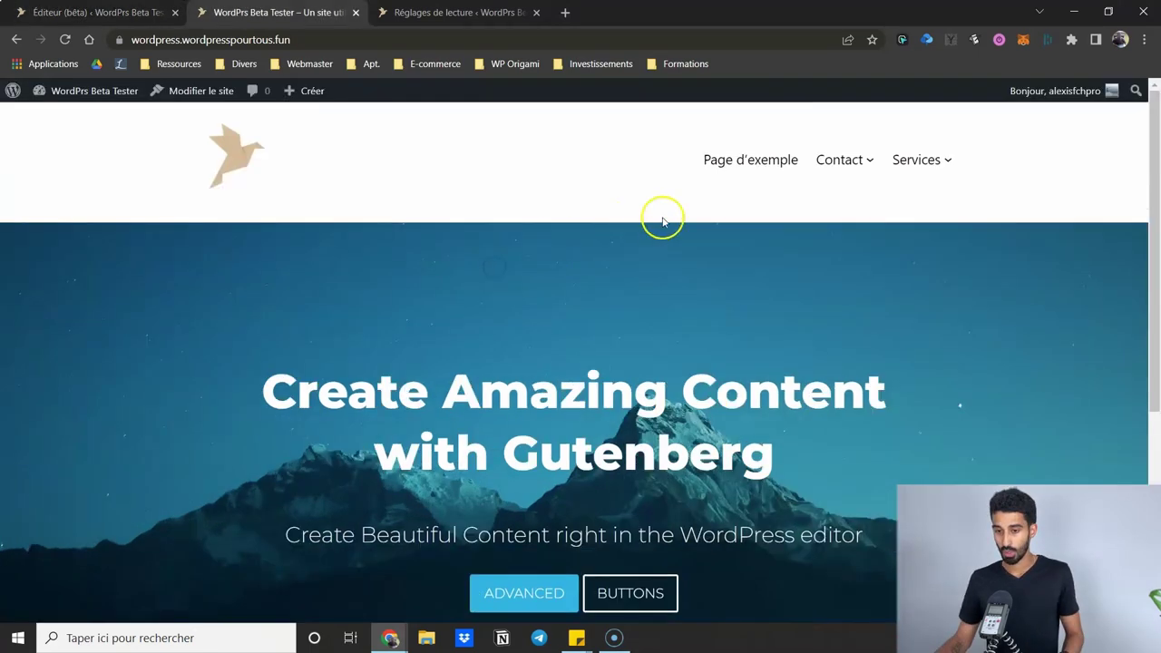
click(724, 163)
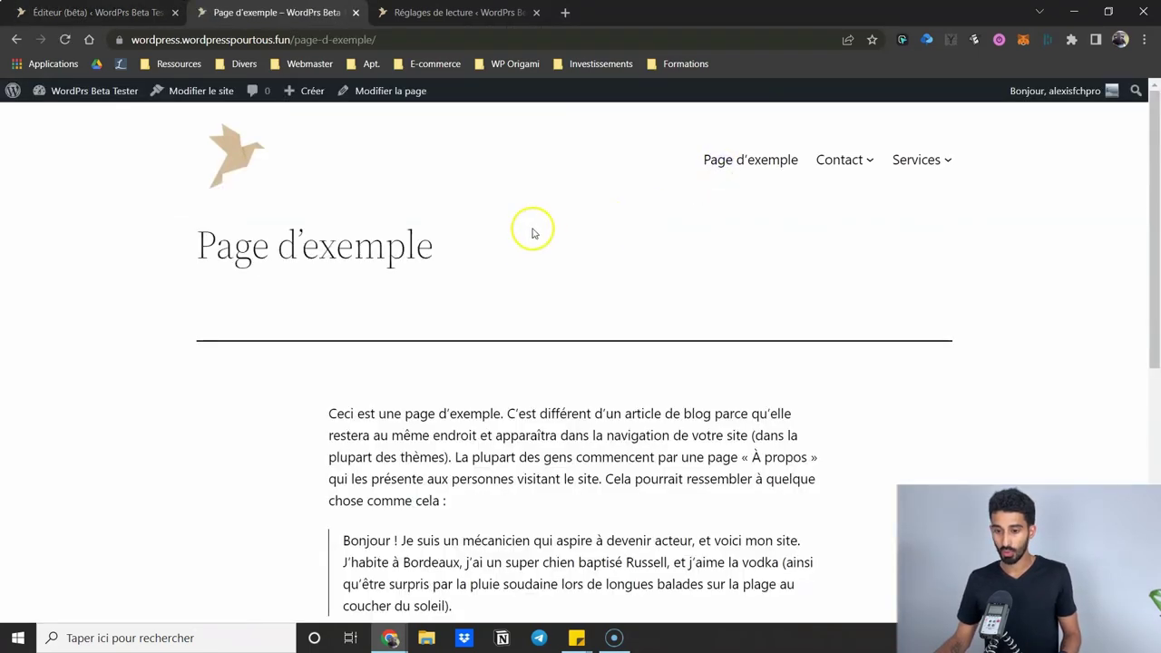
click(240, 158)
scroll(648, 384, down, 3)
scroll(645, 376, up, 3)
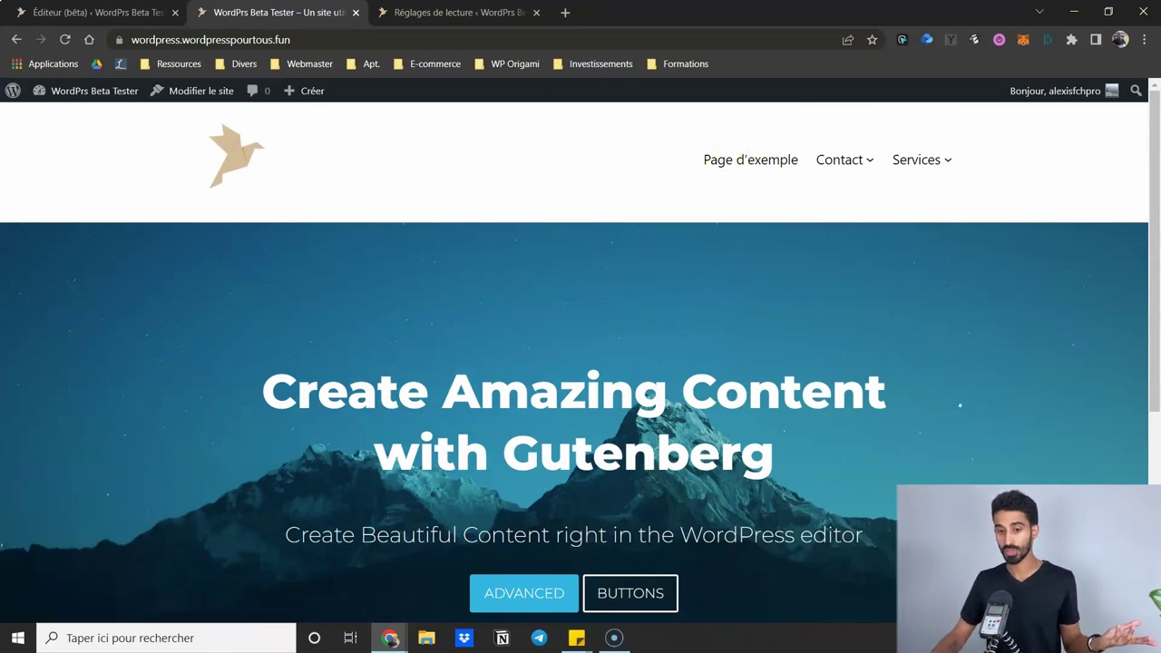
click(721, 160)
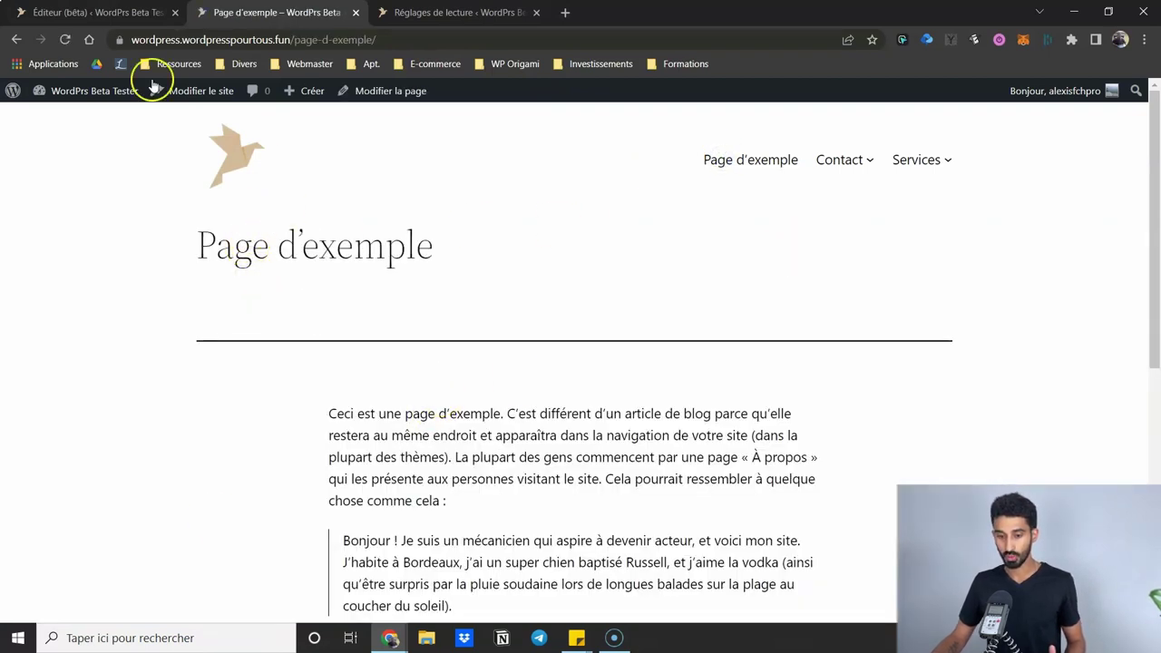
- Open the Page template from the site editor's list of templates
key(ctrl+shift+Tab)
click(16, 118)
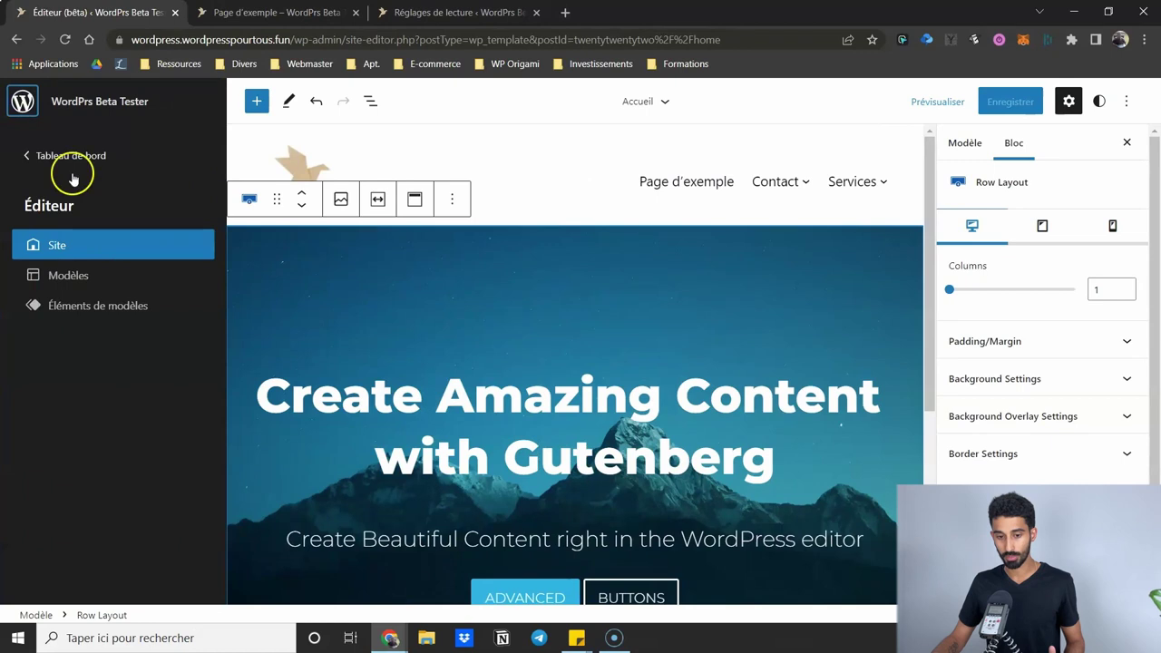
click(80, 275)
scroll(336, 332, down, 3)
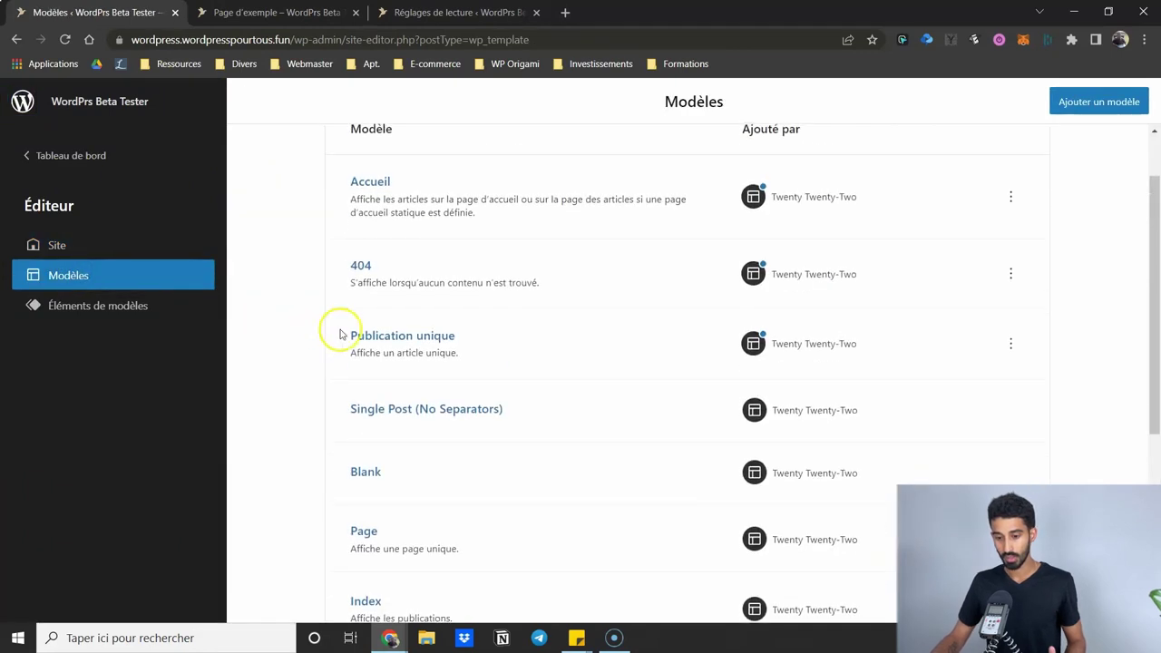
click(364, 385)
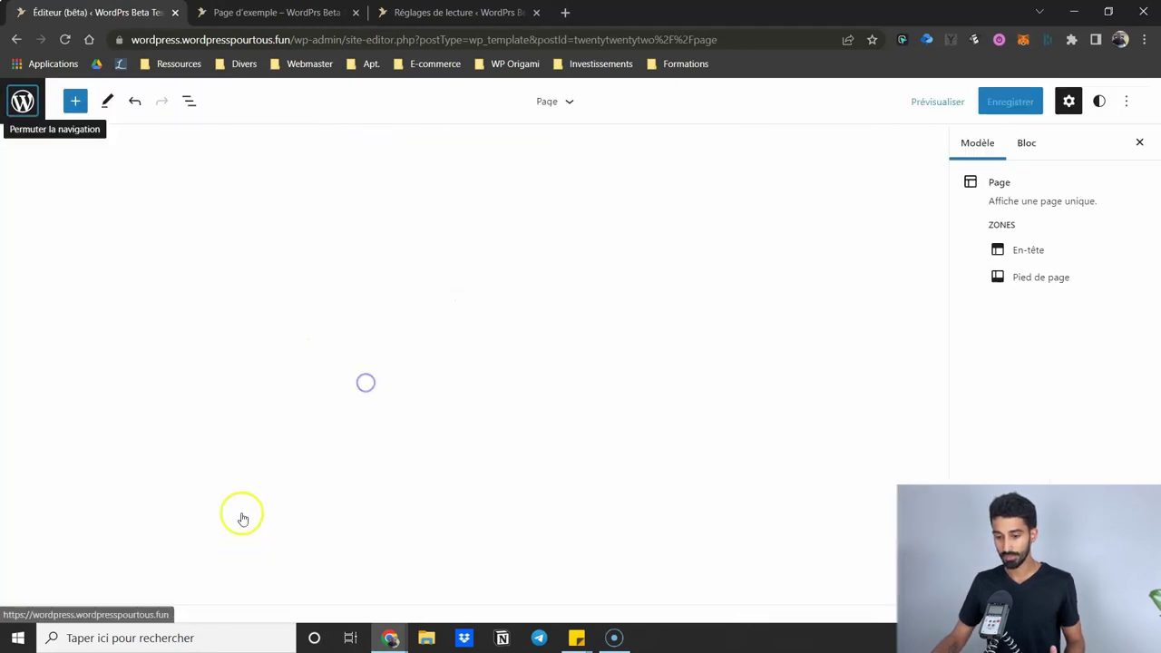
scroll(366, 237, down, 1)
scroll(272, 236, up, 1)
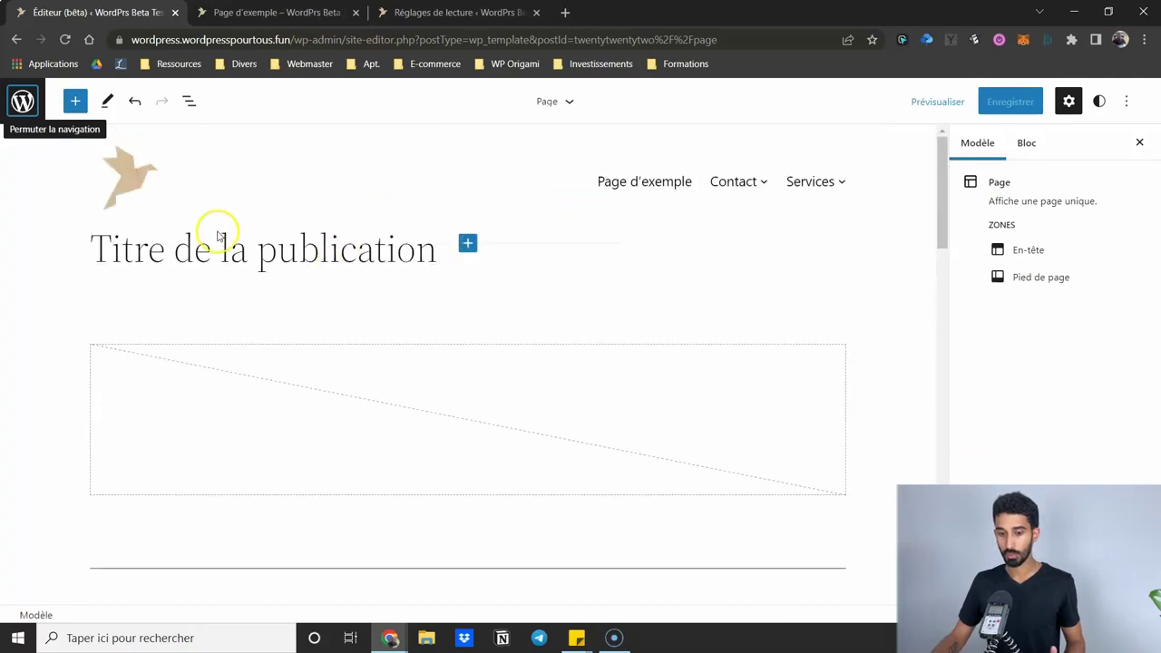
- Examine the Page template's title, featured image, content and comment blocks against the public Page d'exemple page
click(208, 246)
scroll(309, 363, down, 1)
click(354, 323)
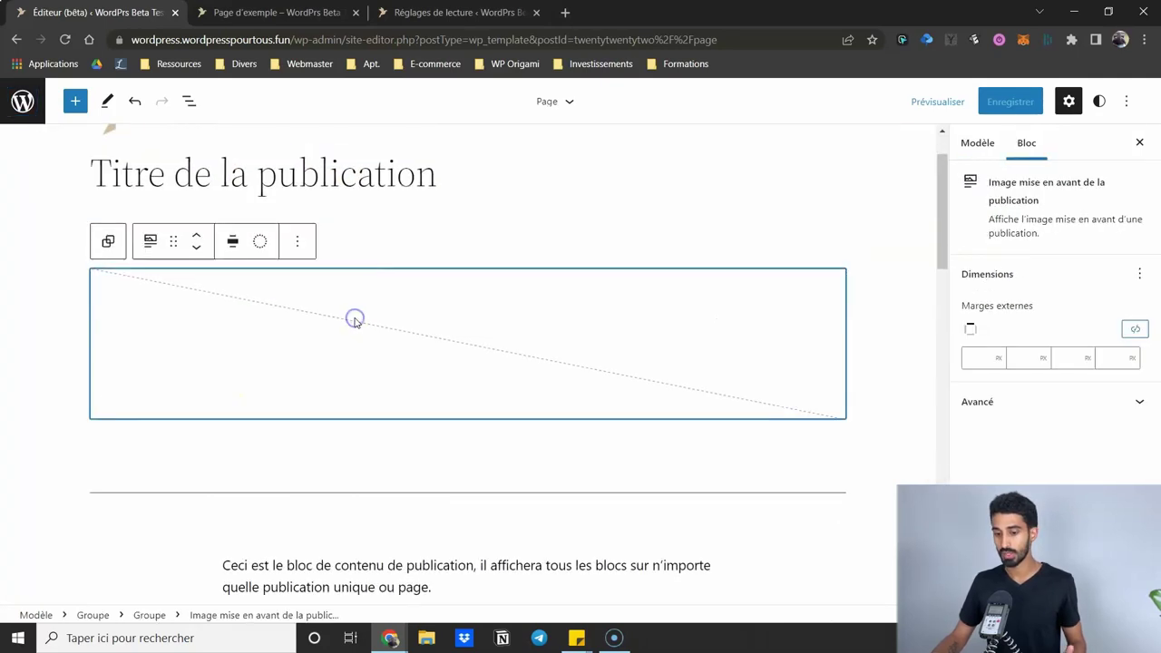
click(208, 12)
click(89, 39)
click(16, 40)
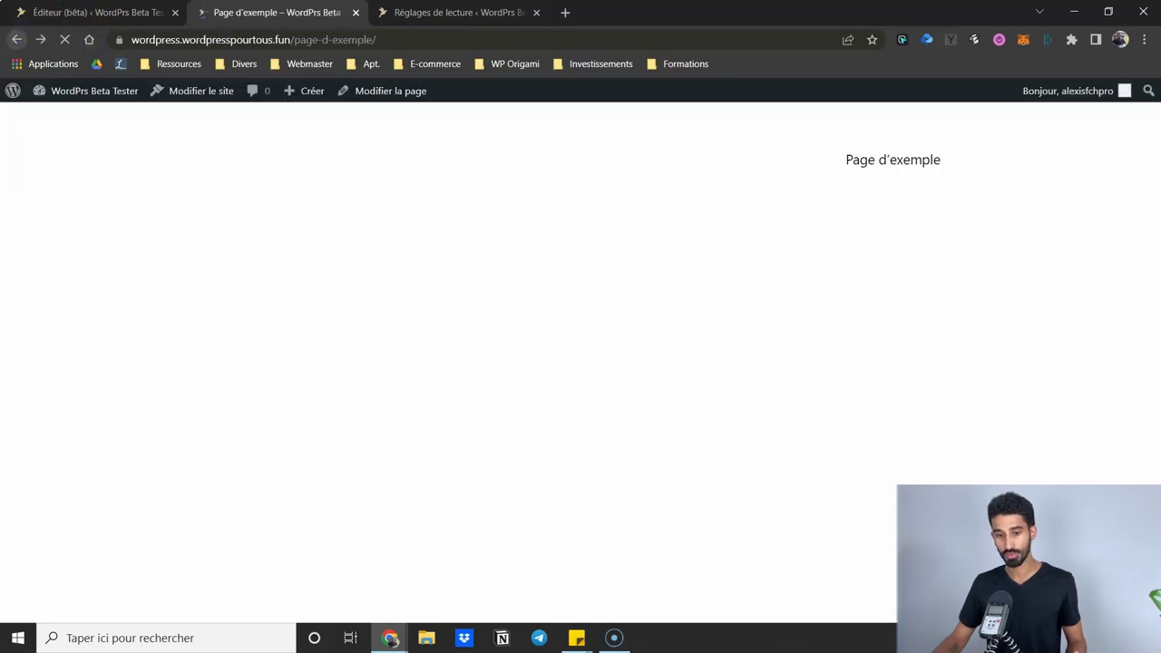
click(91, 13)
scroll(441, 420, down, 2)
scroll(368, 339, down, 6)
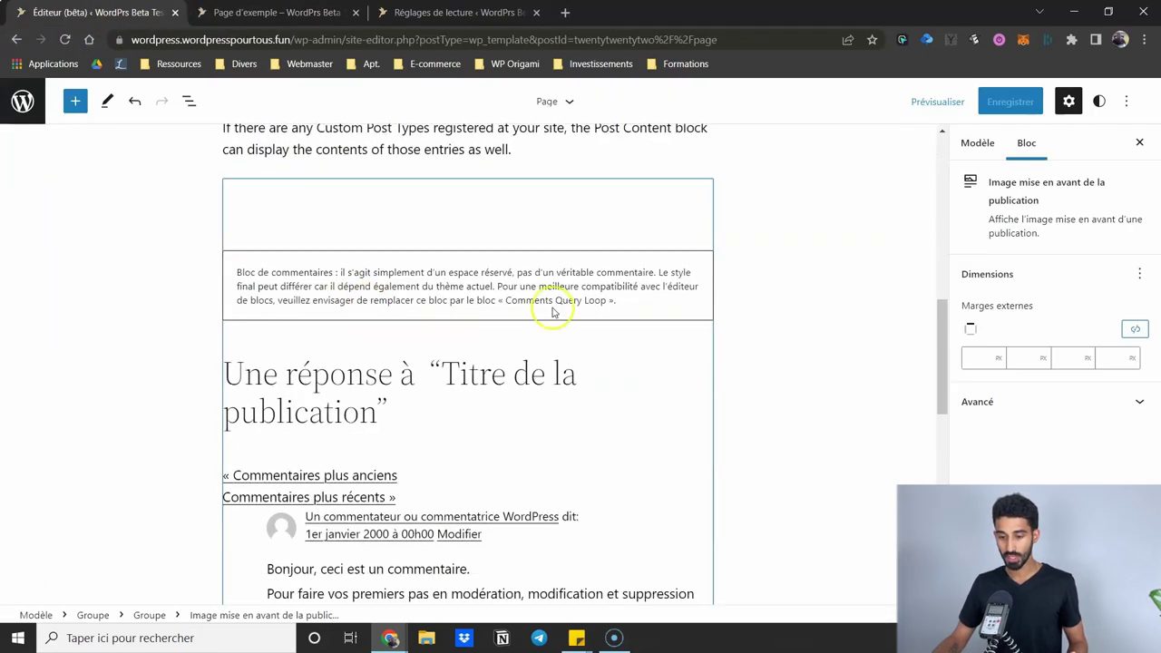
scroll(520, 360, up, 4)
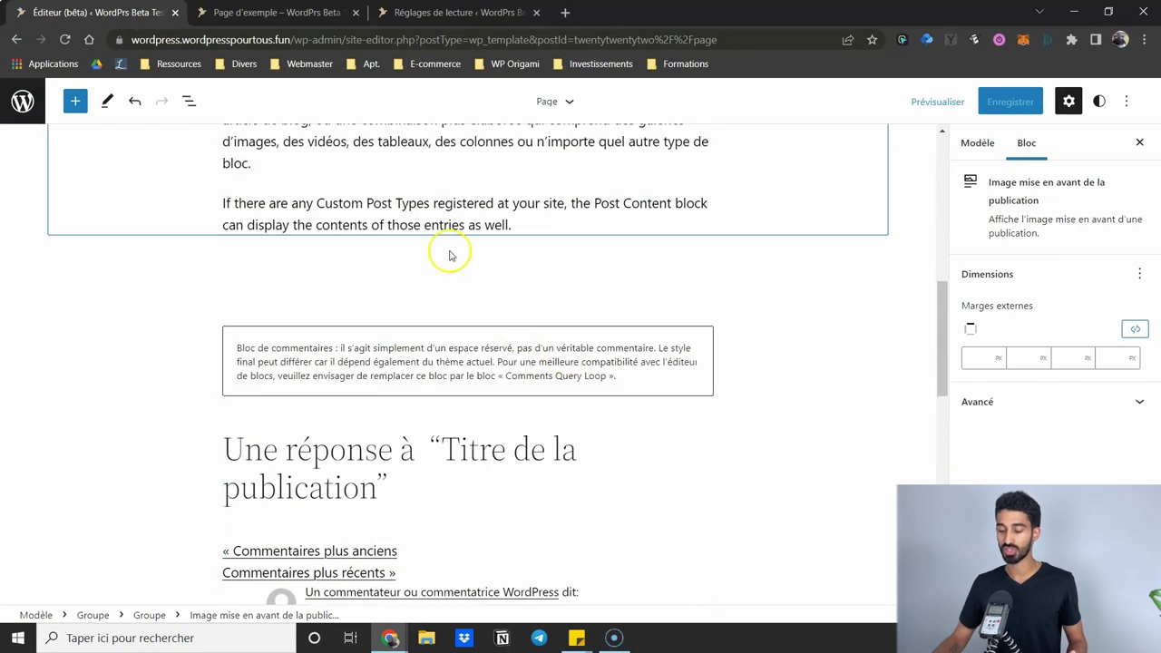
key(ctrl+Tab)
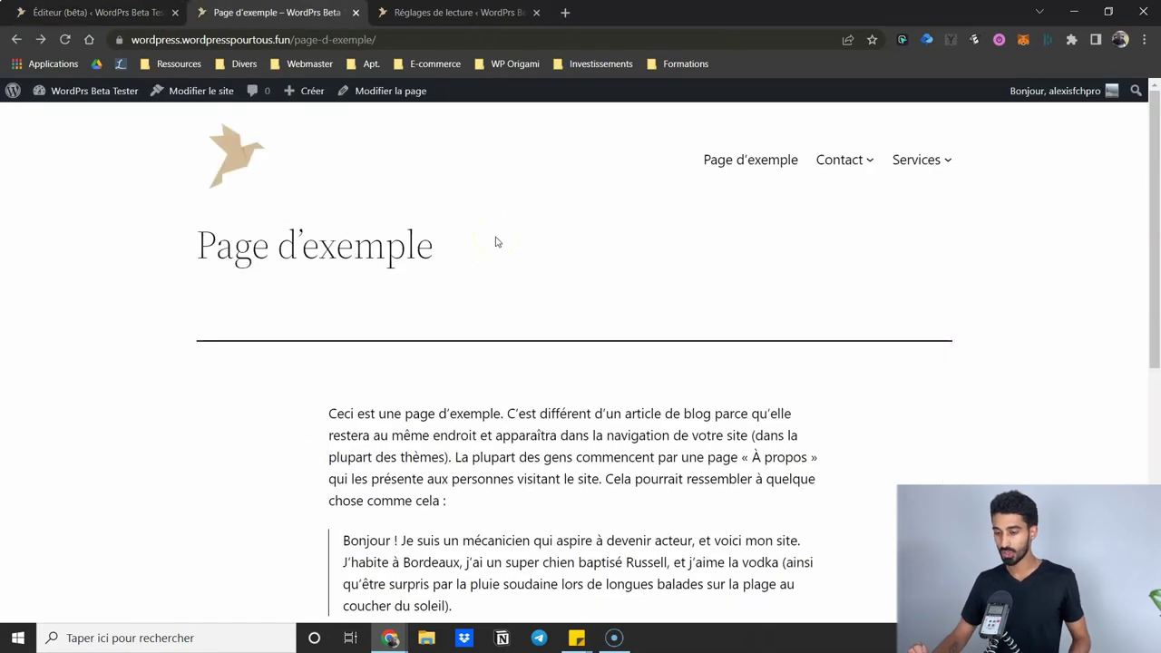
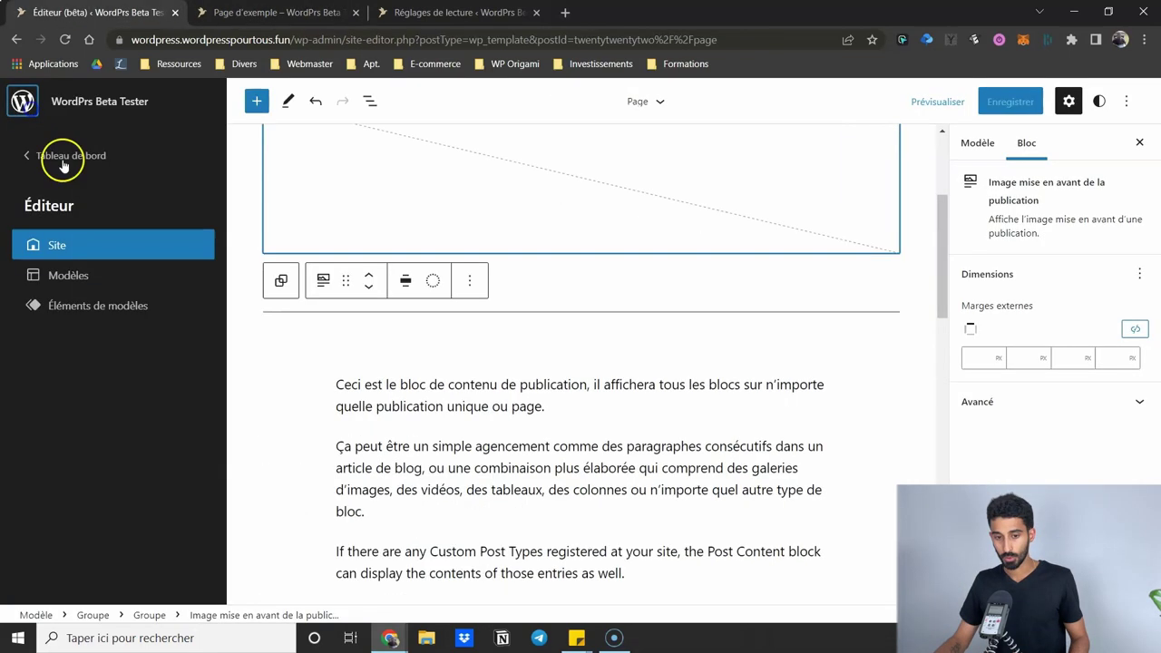
- Examine the site's template list, especially the Page, Page (Large Header) and Page (No Separators) templates
click(91, 277)
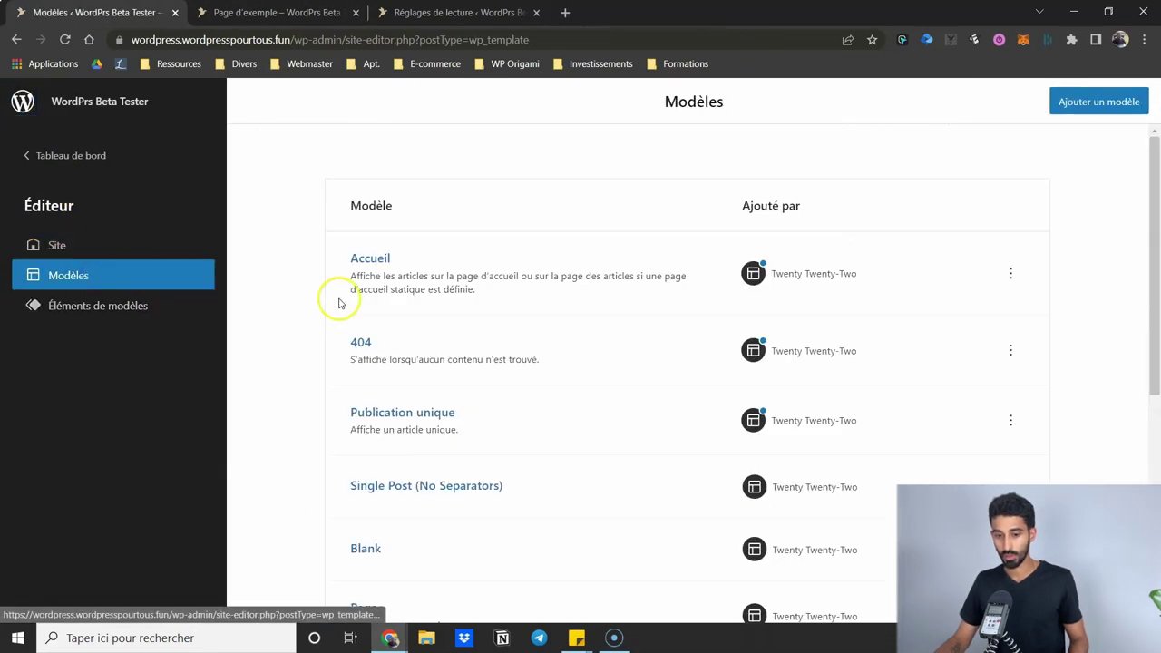
scroll(334, 304, down, 2)
scroll(329, 313, down, 3)
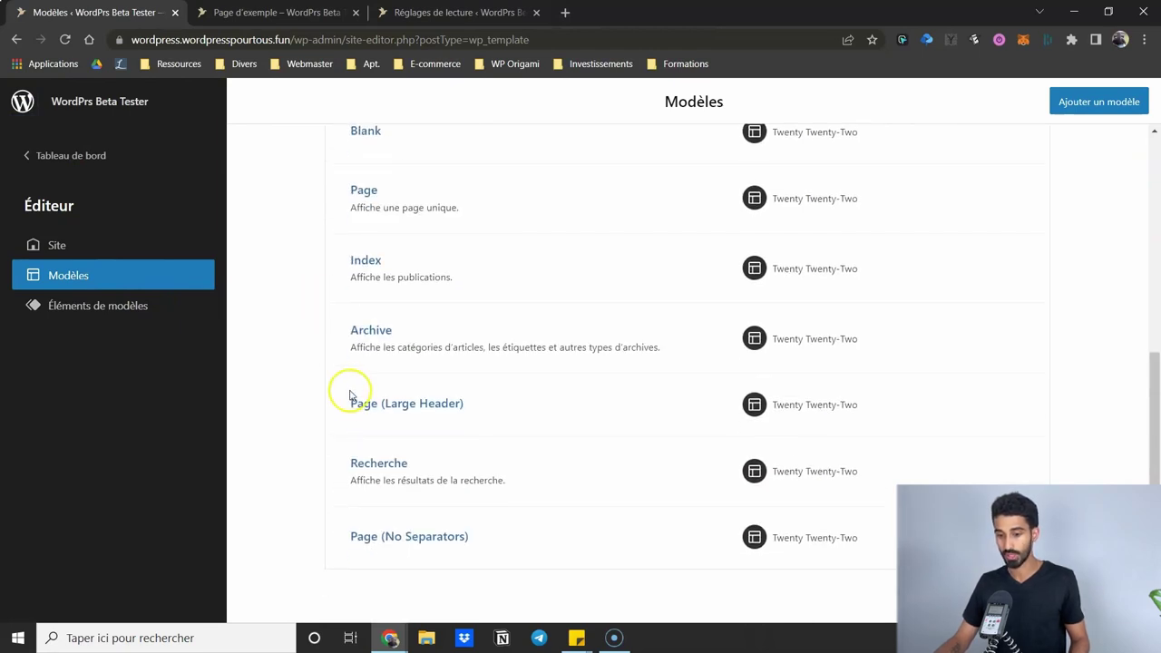
scroll(322, 405, up, 1)
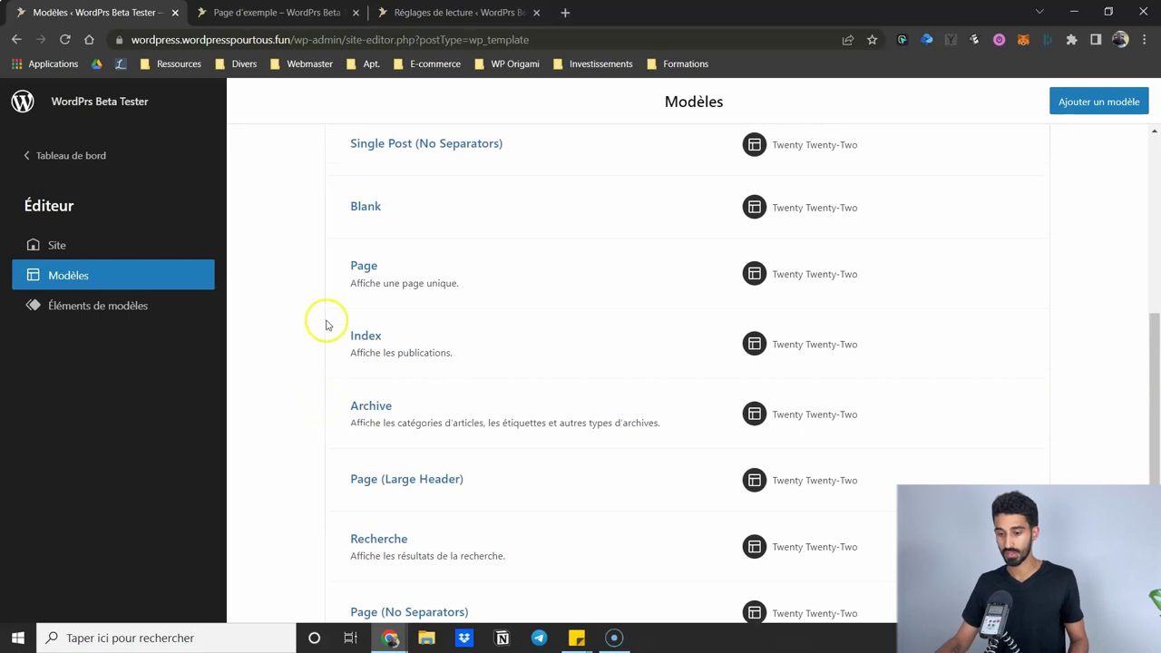
scroll(363, 291, down, 1)
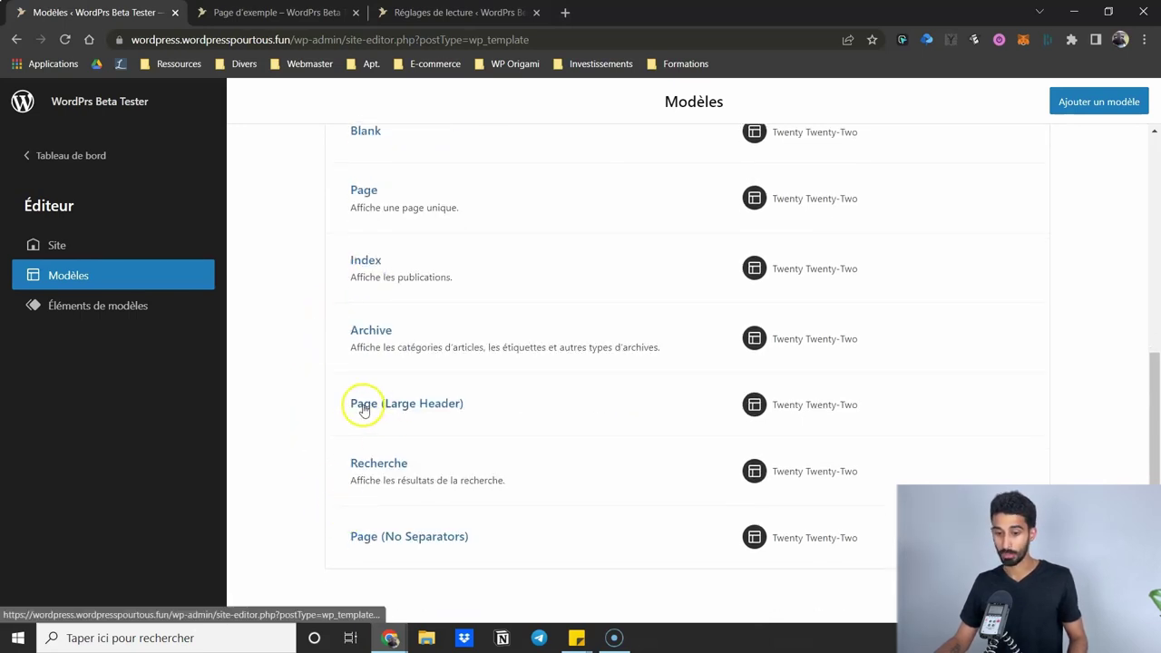
click(411, 551)
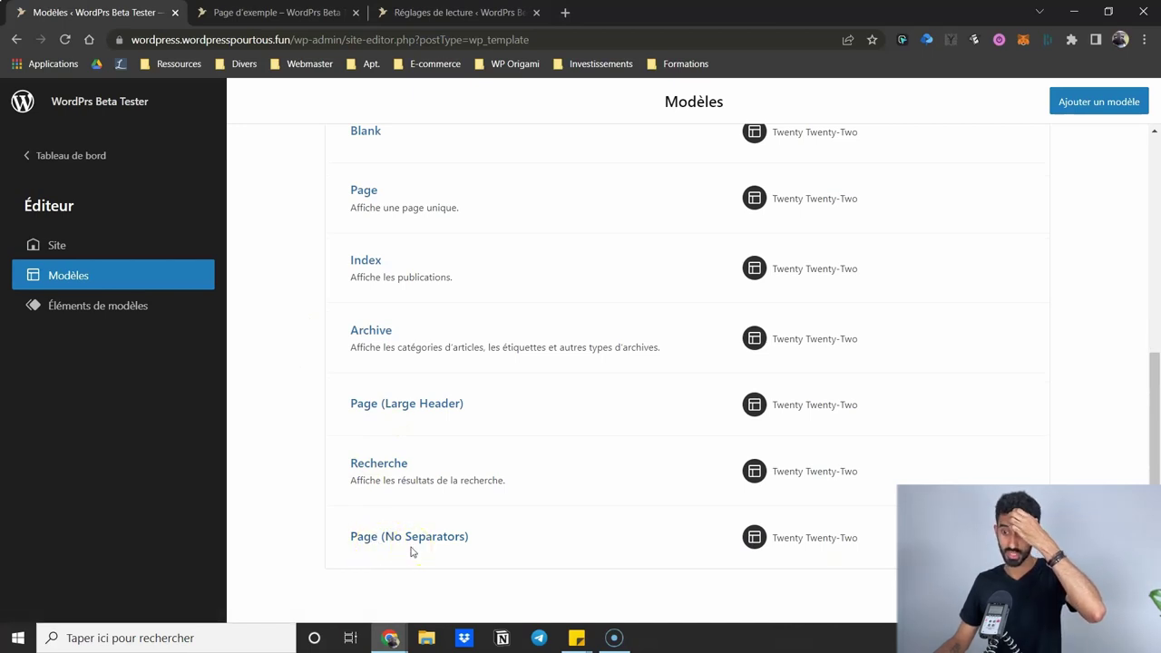
click(406, 544)
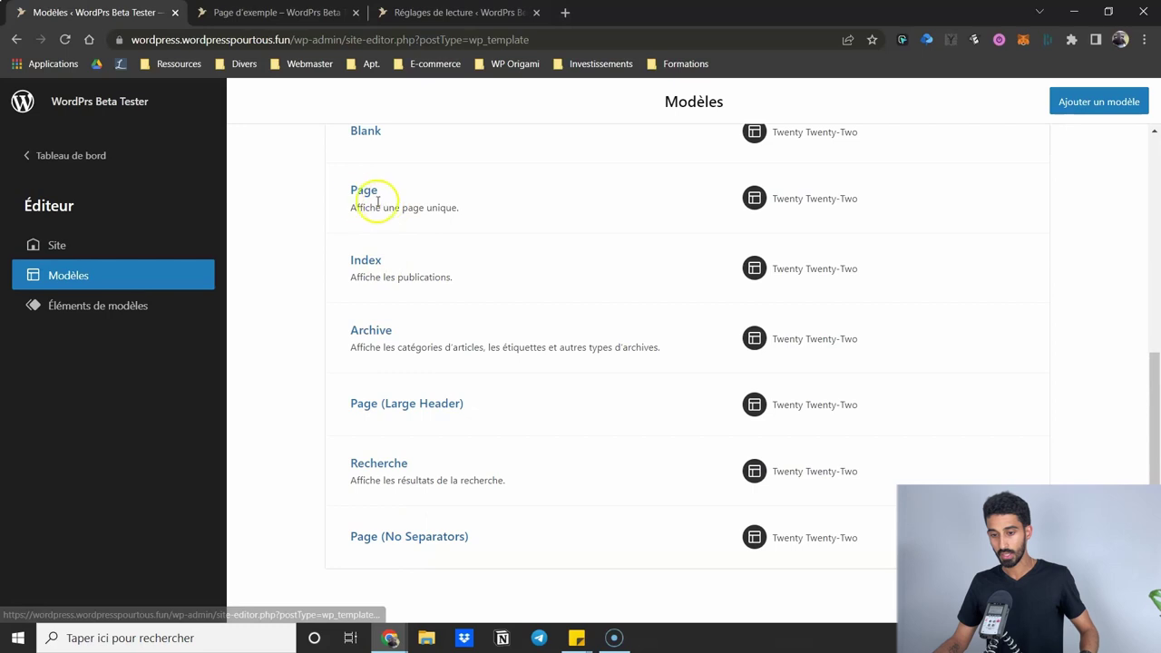
- Open Page d'exemple in the page editor and examine the templates that can be assigned to it
click(273, 12)
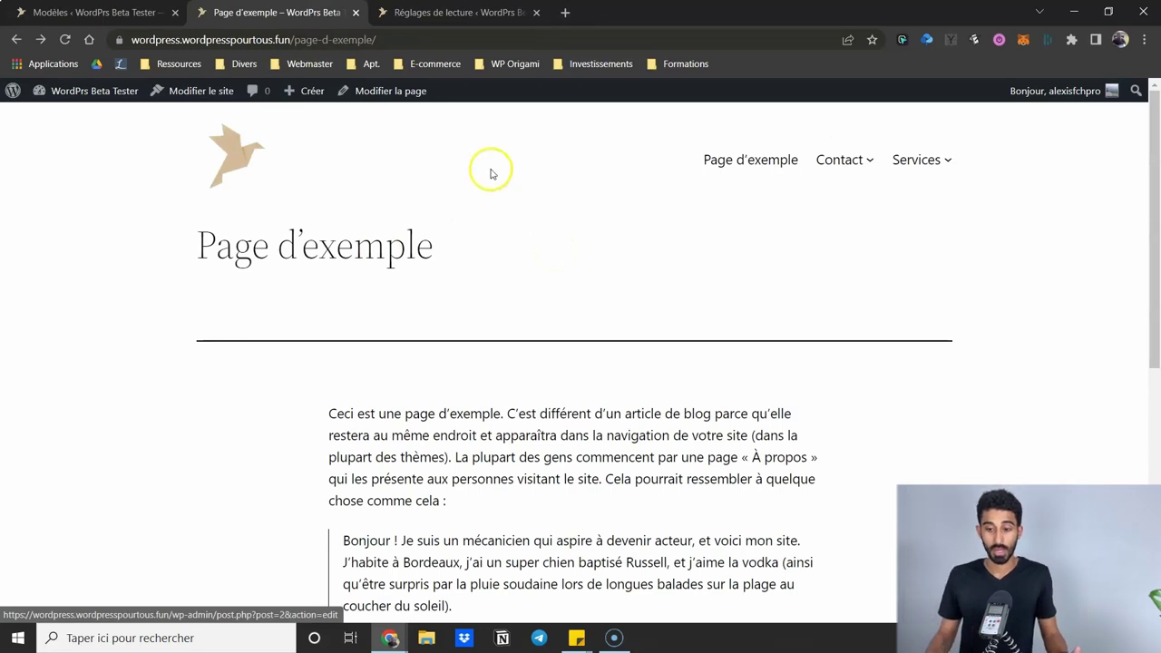
click(392, 93)
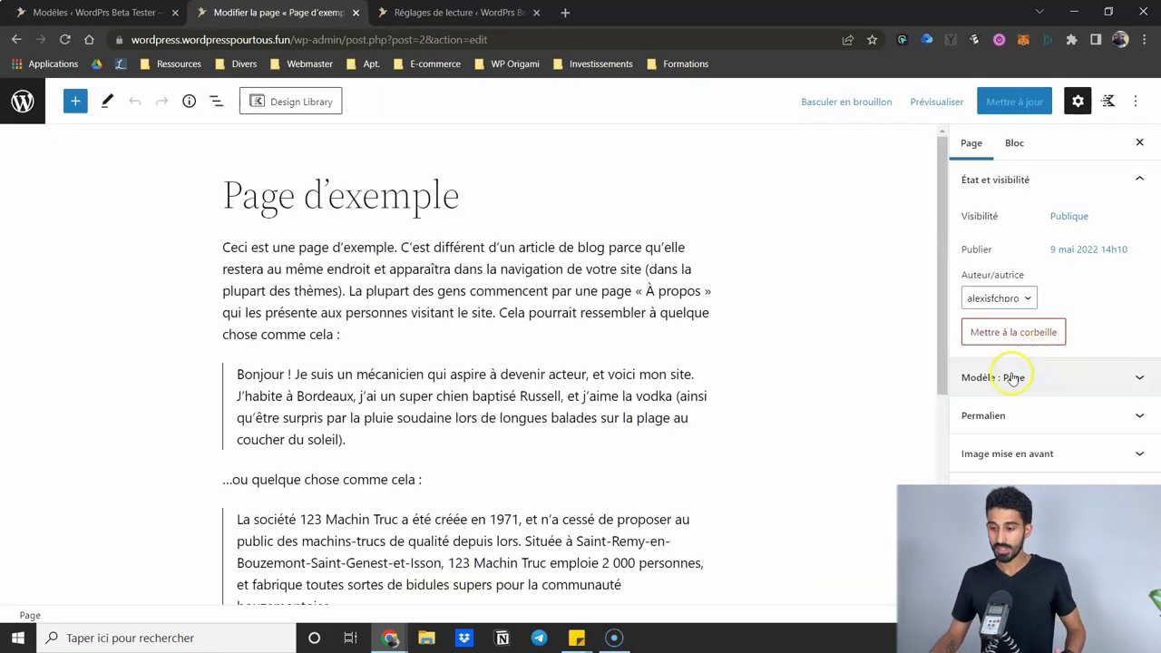
click(1001, 180)
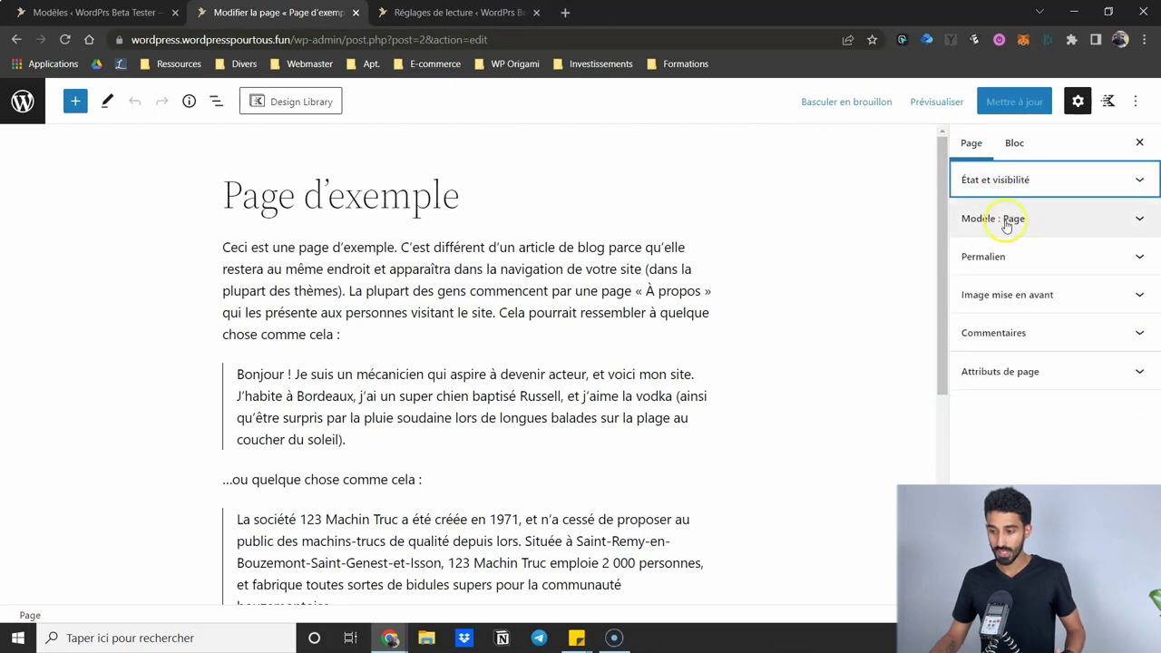
click(1011, 220)
click(1005, 252)
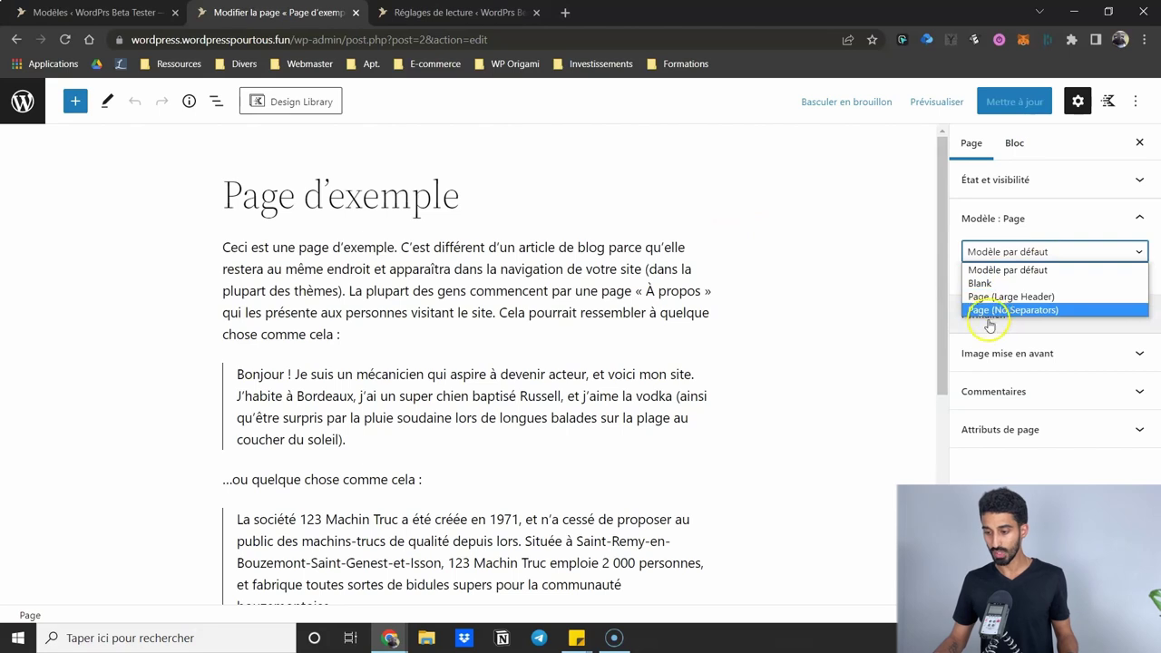
click(1000, 481)
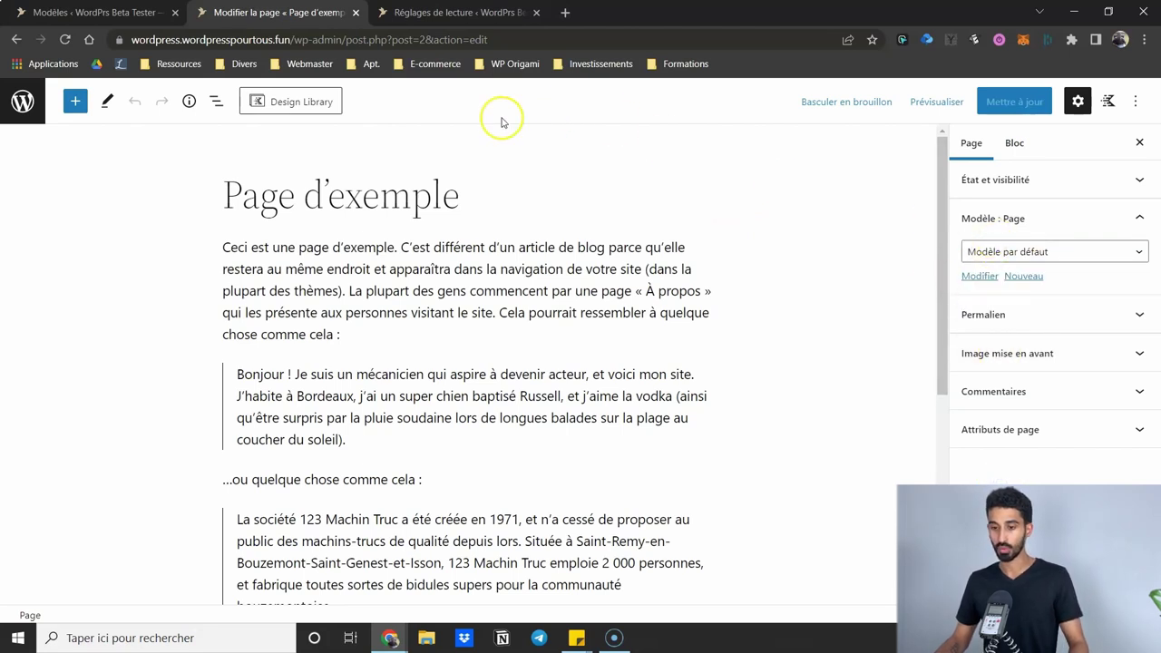
- Assign the Page (No Separators) template to Page d'exemple, update the page and view it publicly
click(1009, 260)
click(1016, 308)
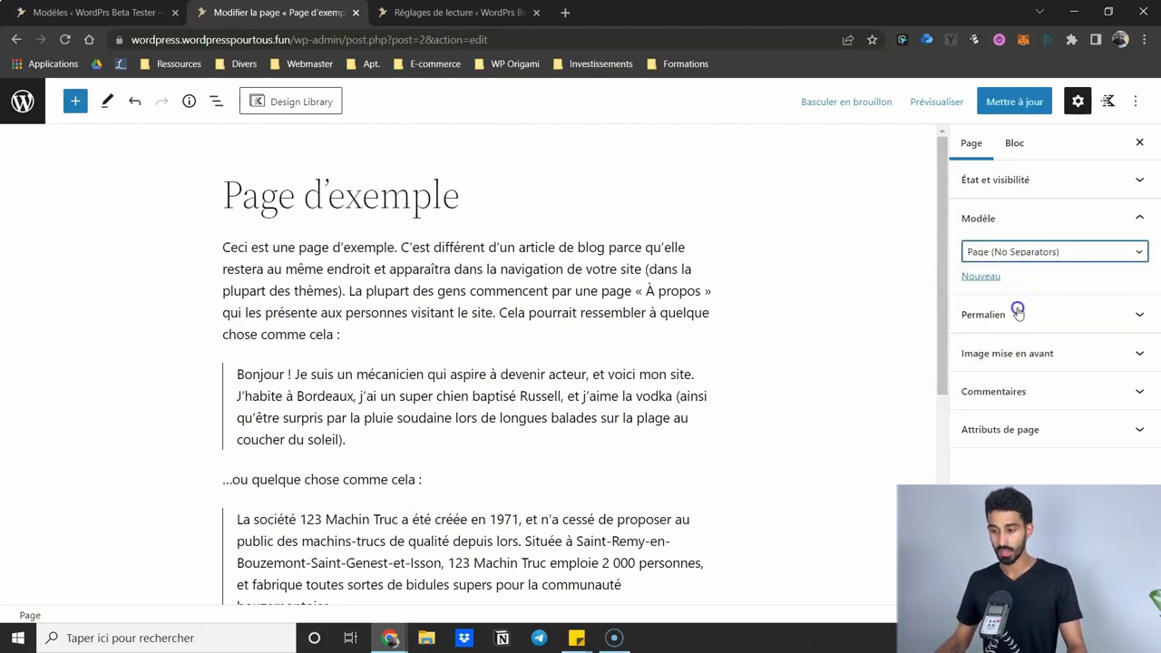
click(1004, 105)
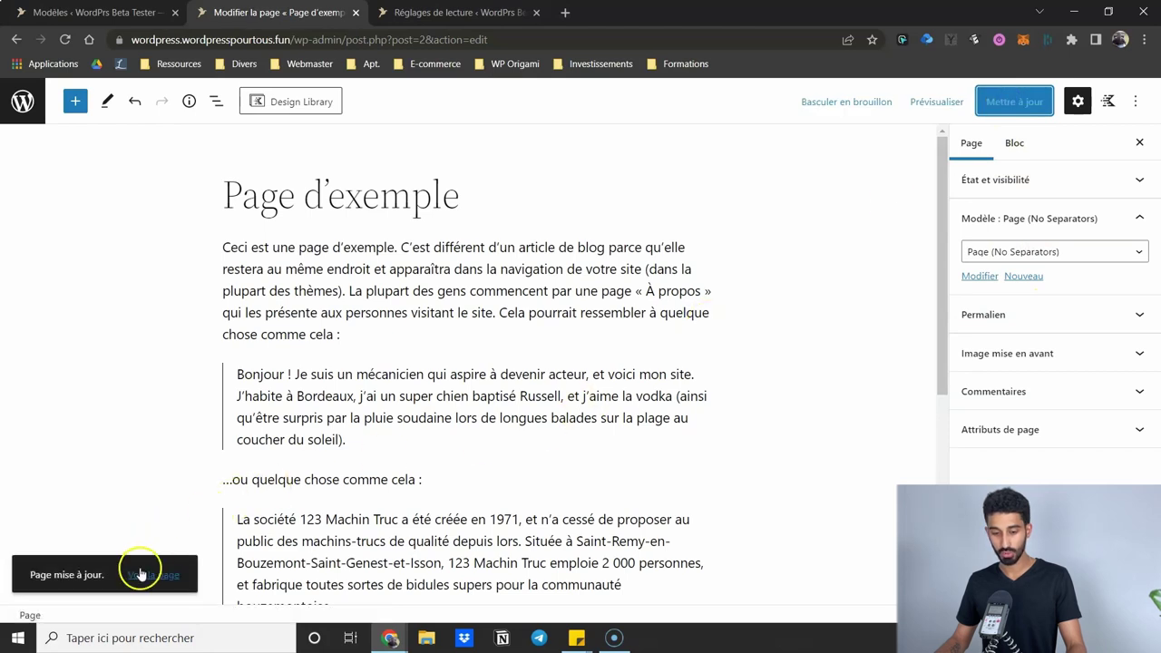
click(150, 578)
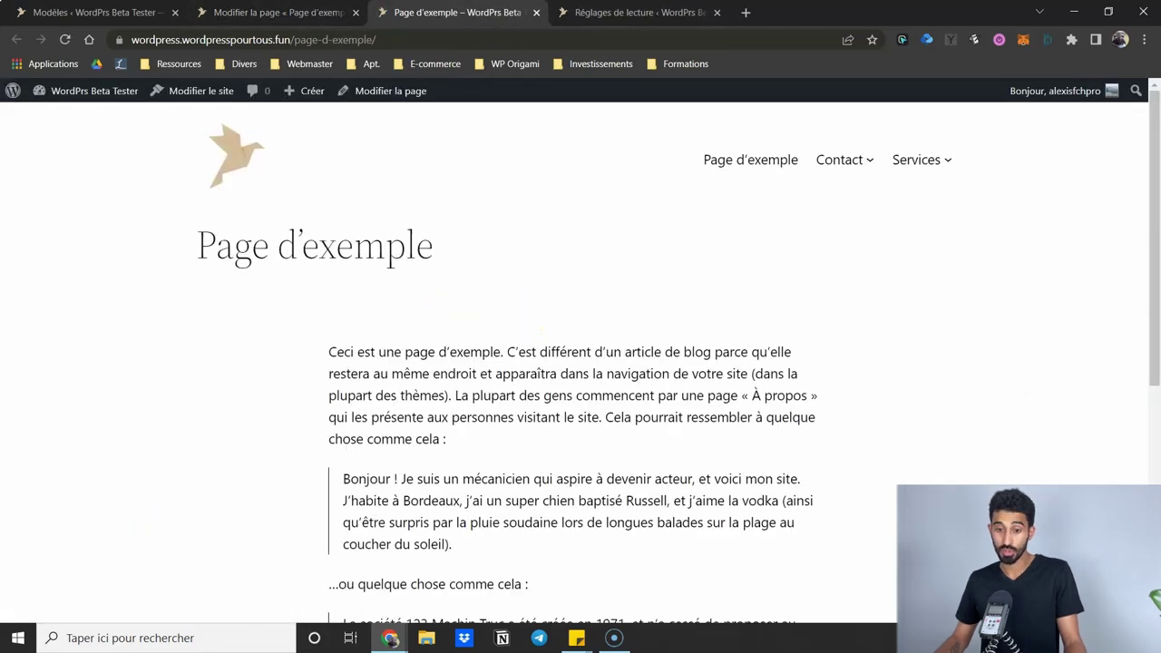
- Set Page d'exemple back to Modèle par défaut, update it and reload its public page
click(277, 13)
click(1049, 260)
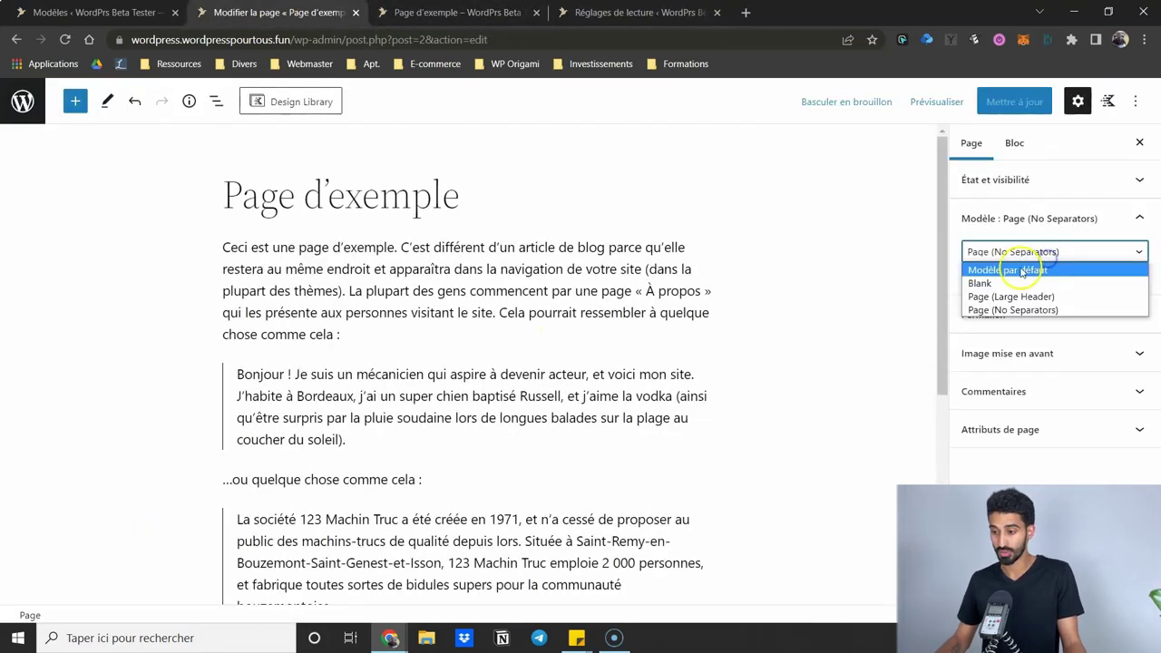
click(989, 267)
click(1013, 103)
click(458, 13)
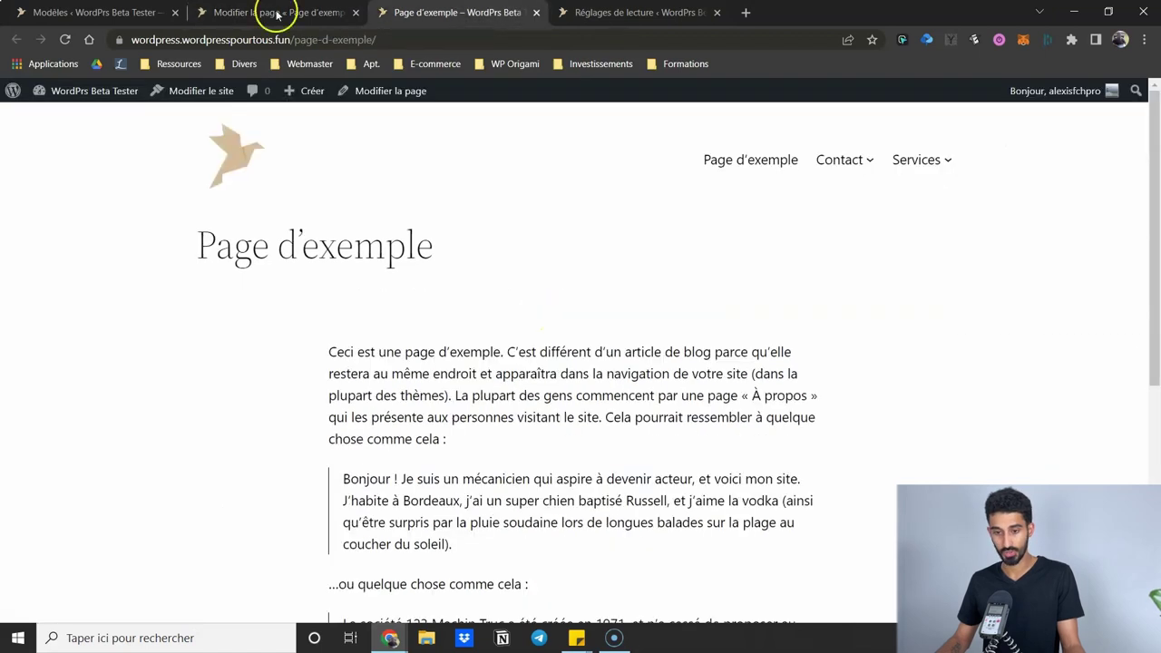
click(65, 40)
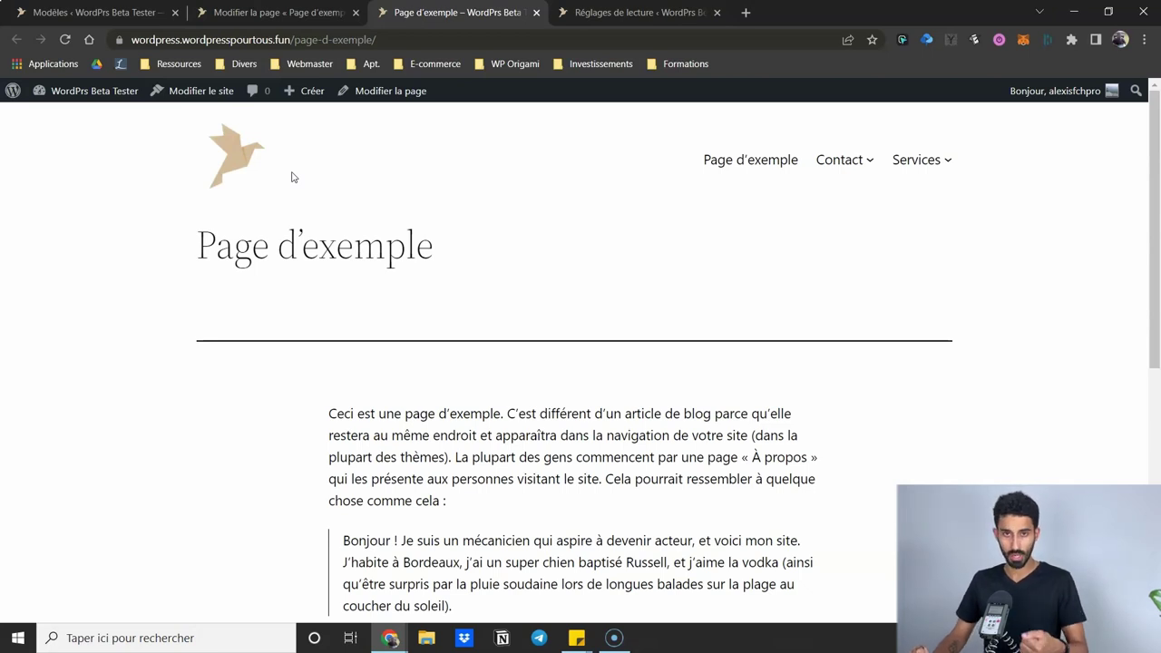
- Return to the site editor's template list and open the Page template
click(277, 14)
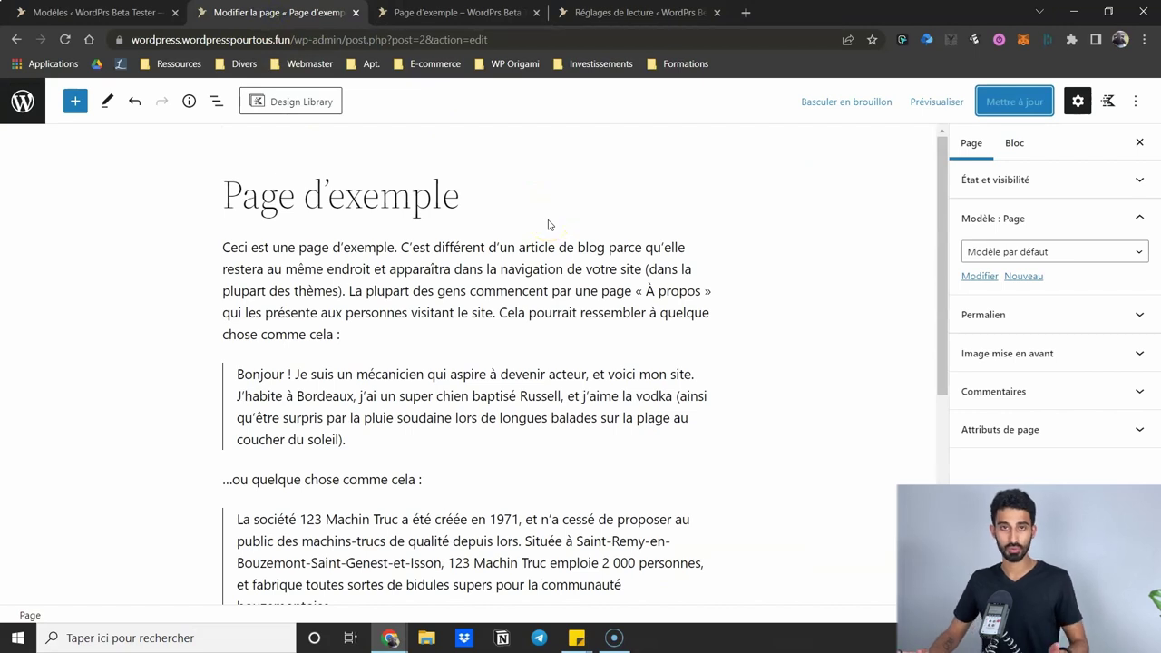
key(ctrl+shift+Tab)
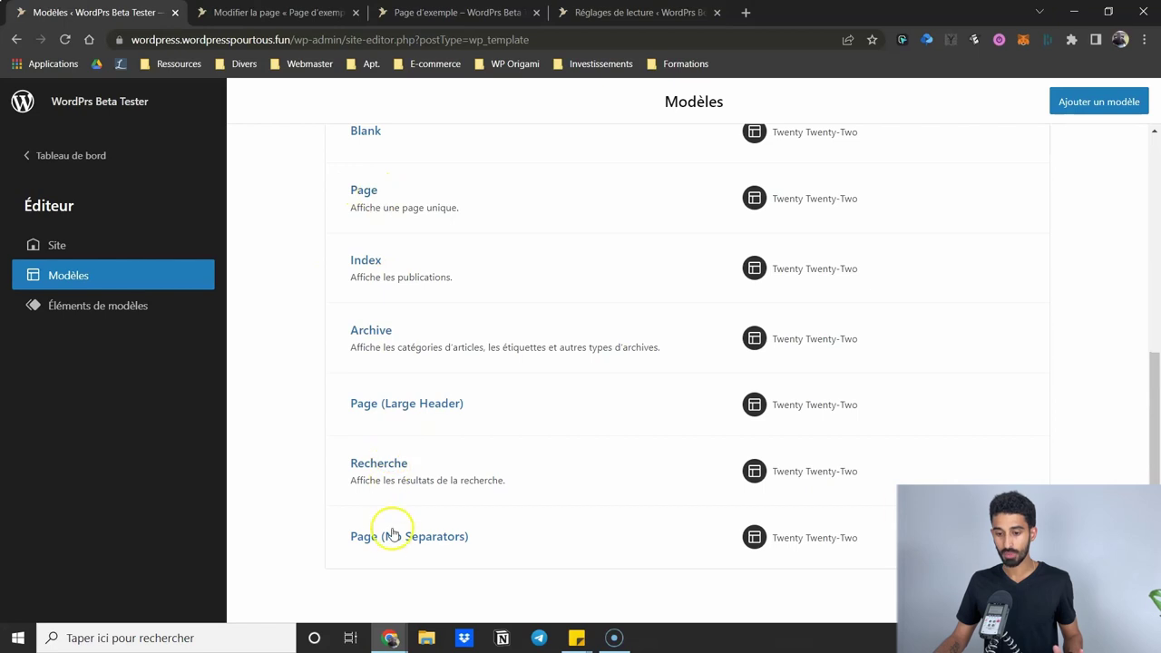
scroll(328, 236, up, 1)
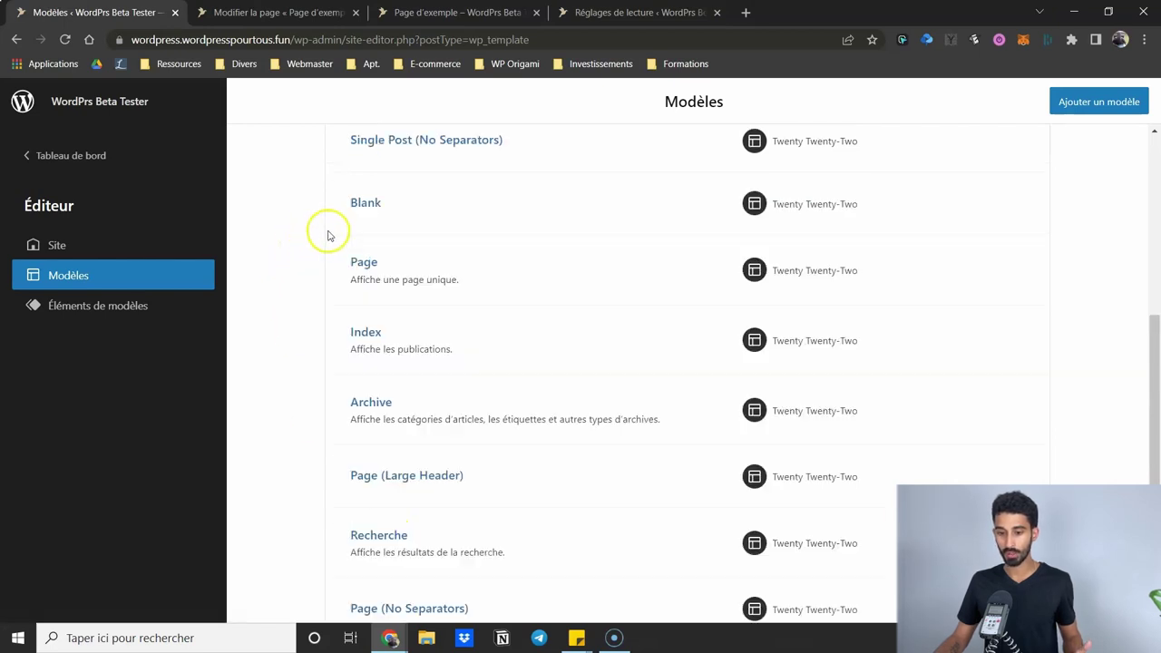
click(361, 267)
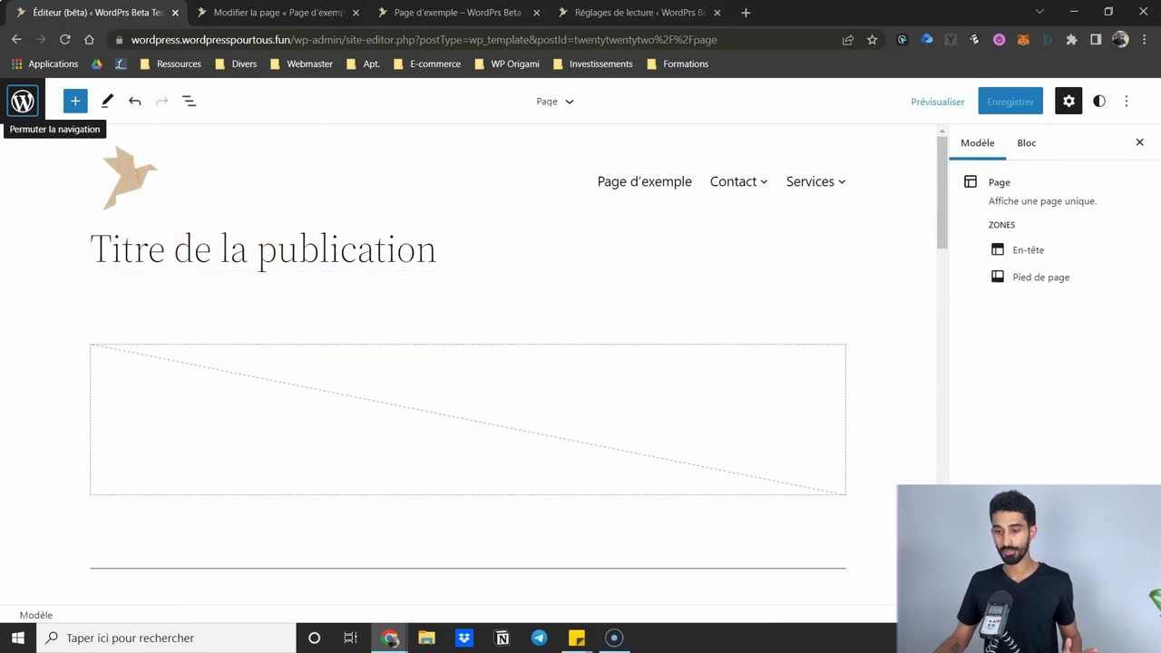
- Create a new page from the dashboard's Pages list and title it Tarifs
click(453, 12)
click(117, 90)
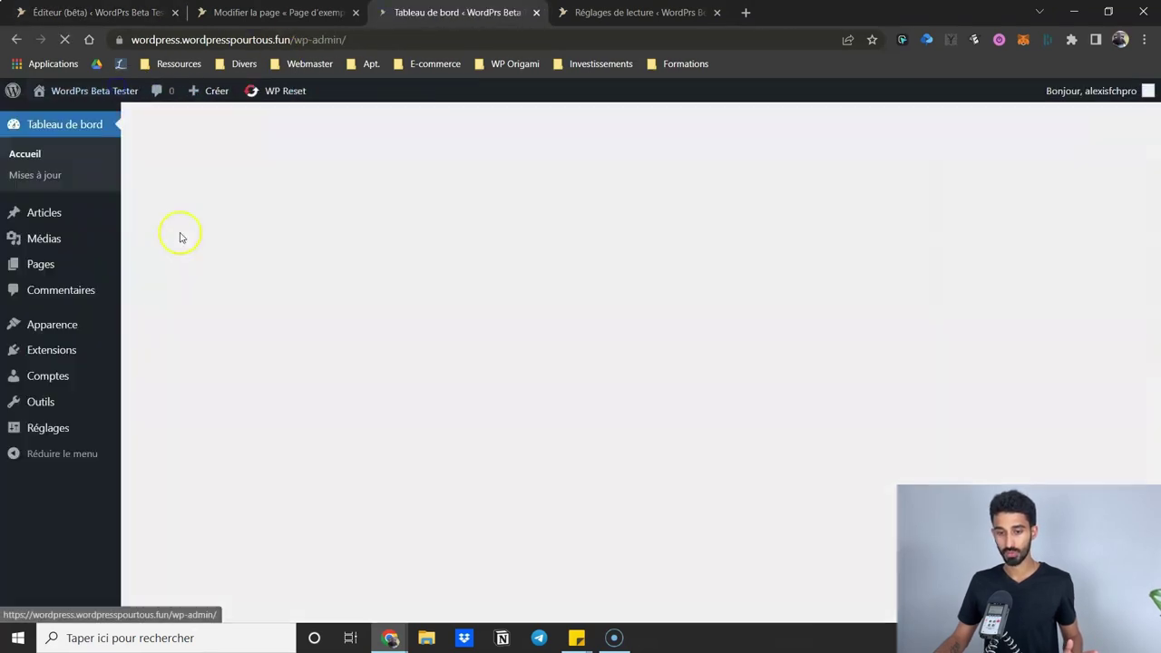
click(32, 264)
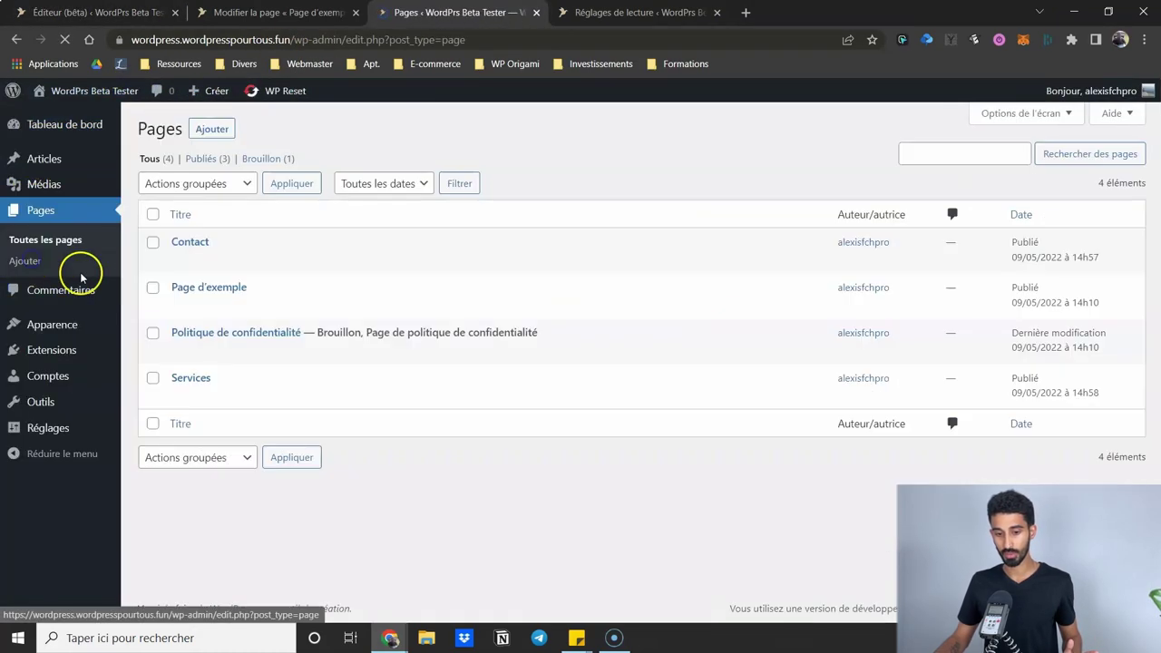
click(210, 131)
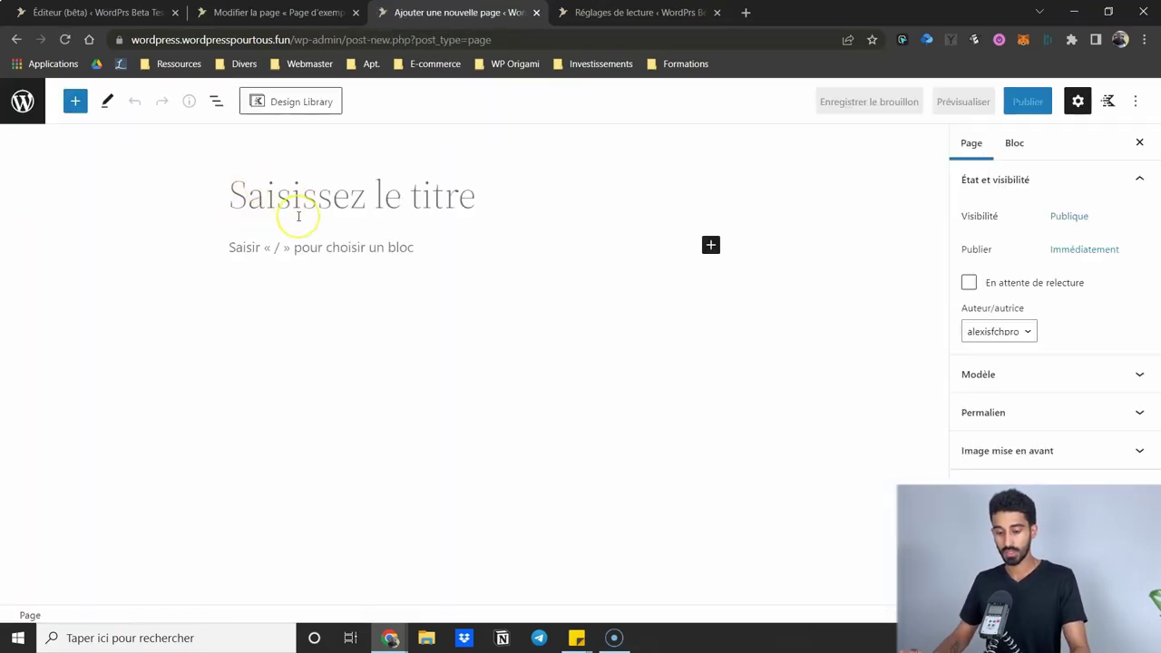
text(C)
key(BackSpace)
text(Tarifs)
click(281, 249)
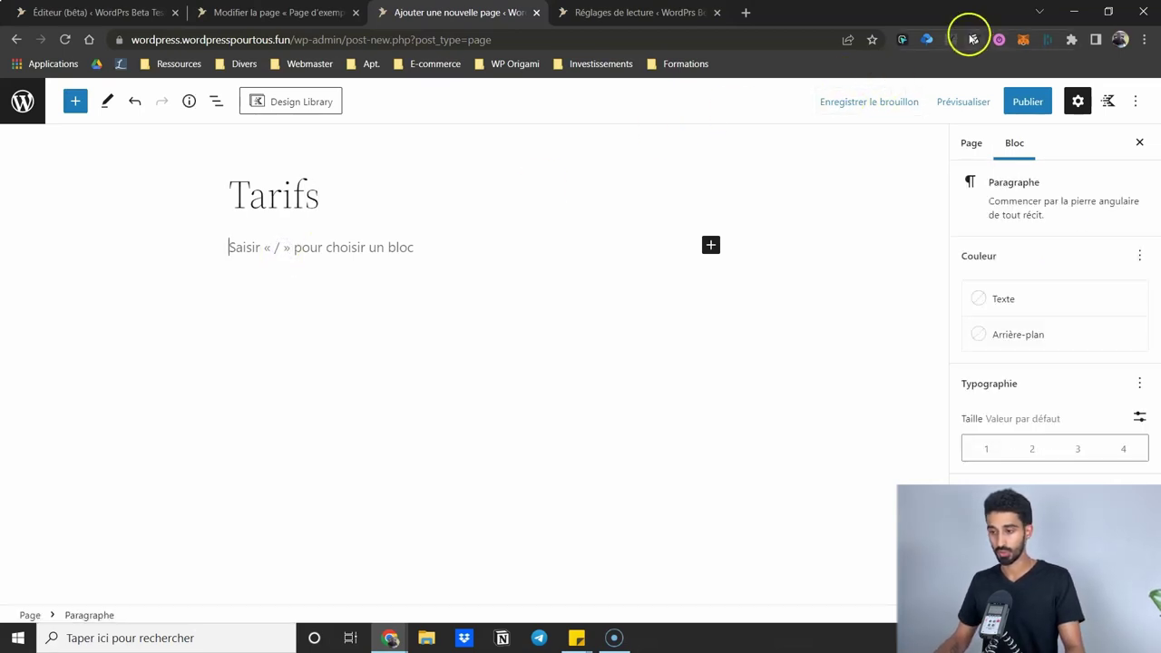
- Fill the Tarifs page body with placeholder Latin paragraphs and publish the page
click(950, 40)
click(901, 184)
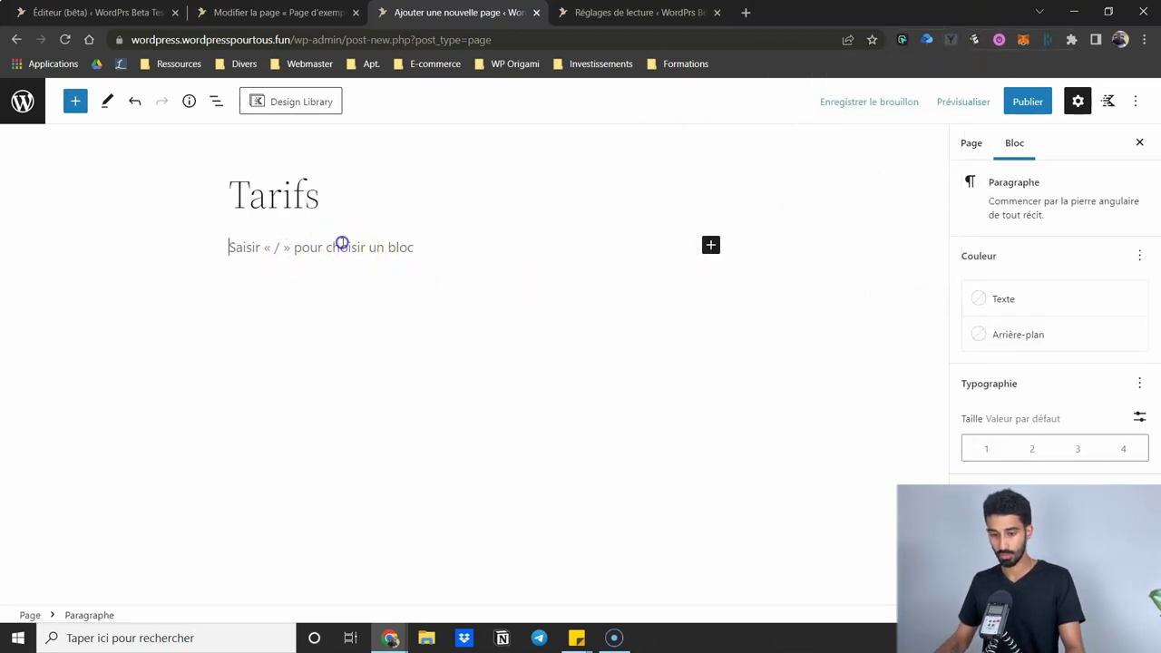
click(1023, 102)
click(1004, 101)
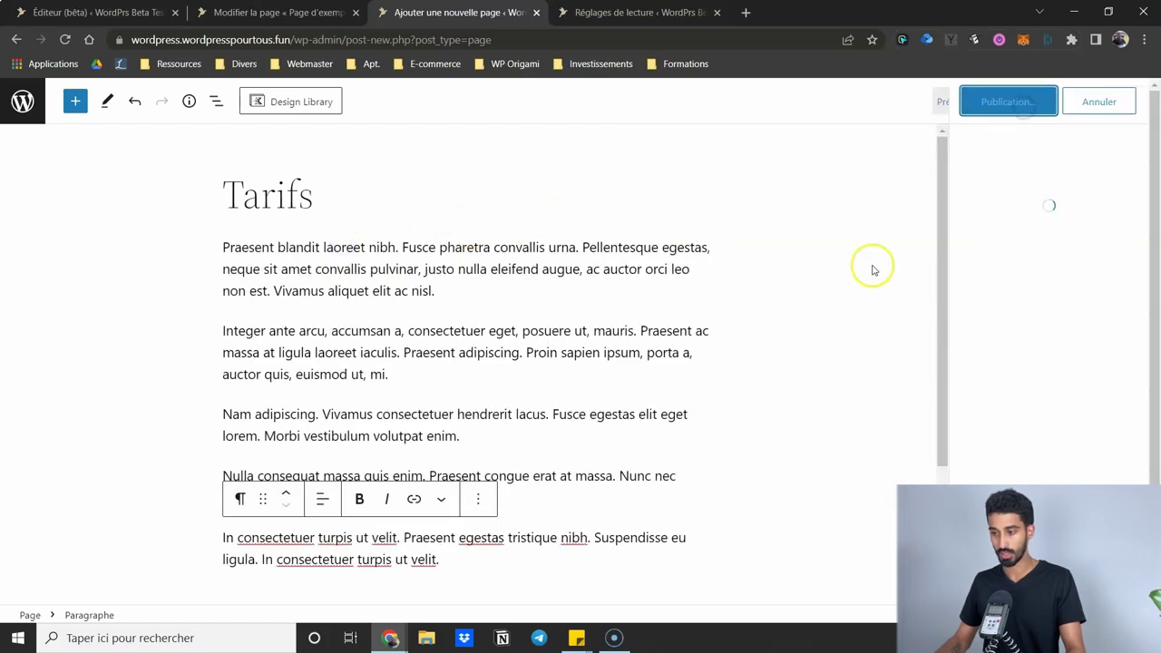
- Open the public Tarifs page and examine how its title and content follow the Page template
click(160, 572)
scroll(409, 264, down, 3)
scroll(585, 454, up, 2)
scroll(270, 215, down, 2)
scroll(238, 223, up, 2)
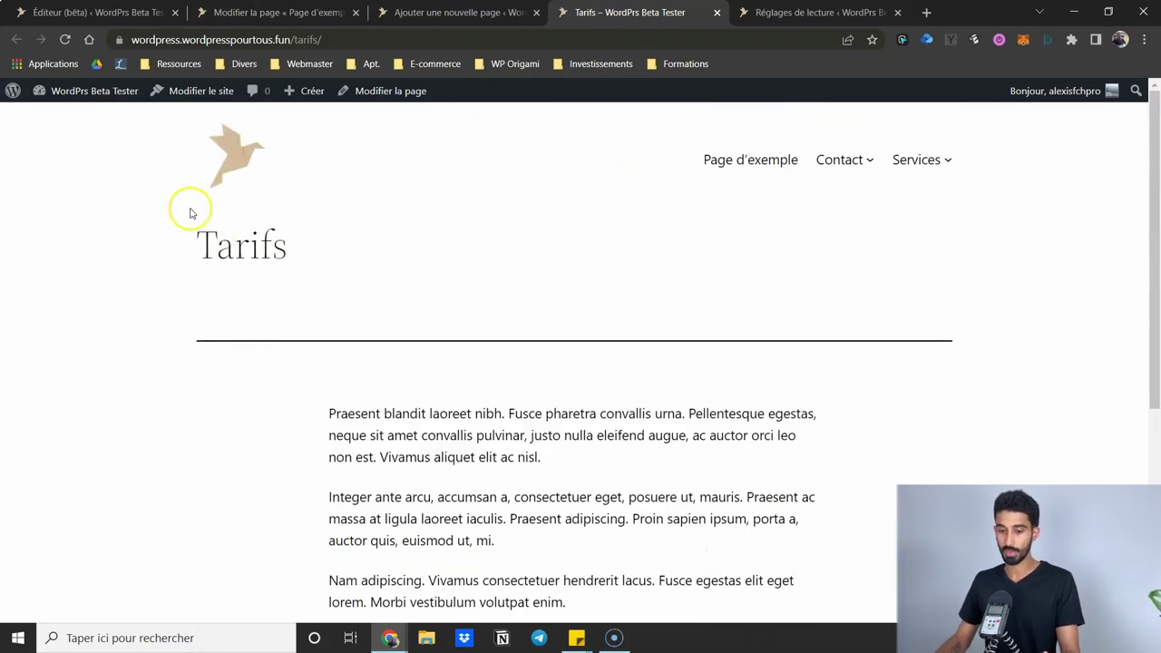
drag(194, 232, 232, 245)
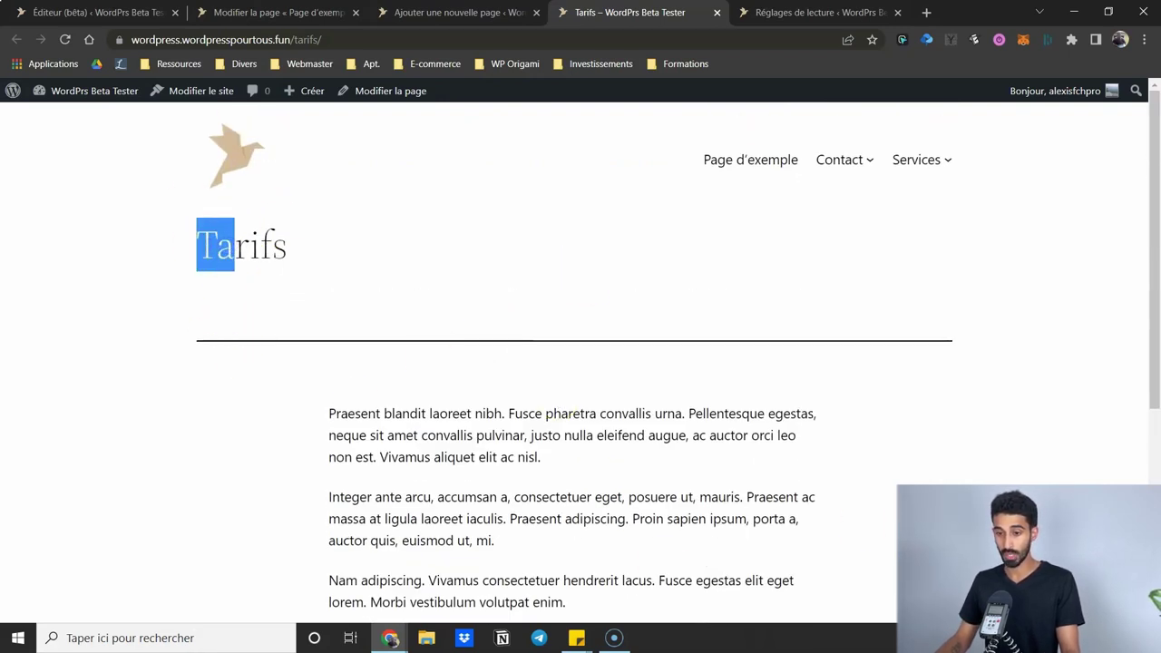
- Delete all placeholder paragraphs from the Tarifs page in the editor
click(453, 12)
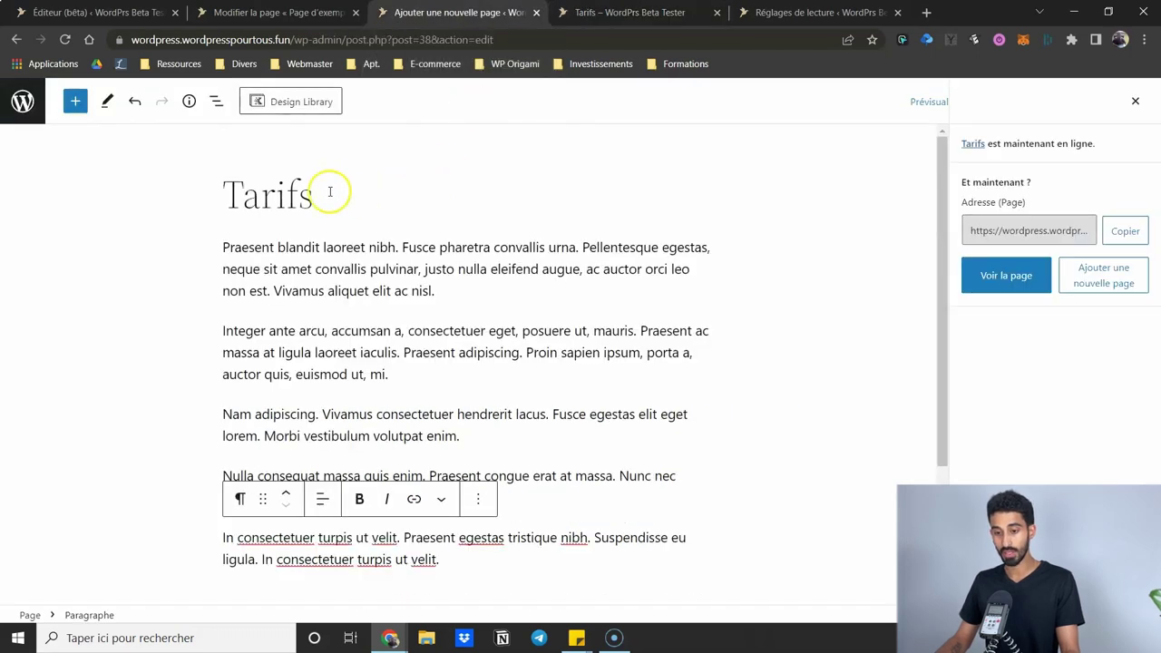
click(239, 240)
key(ctrl+a)
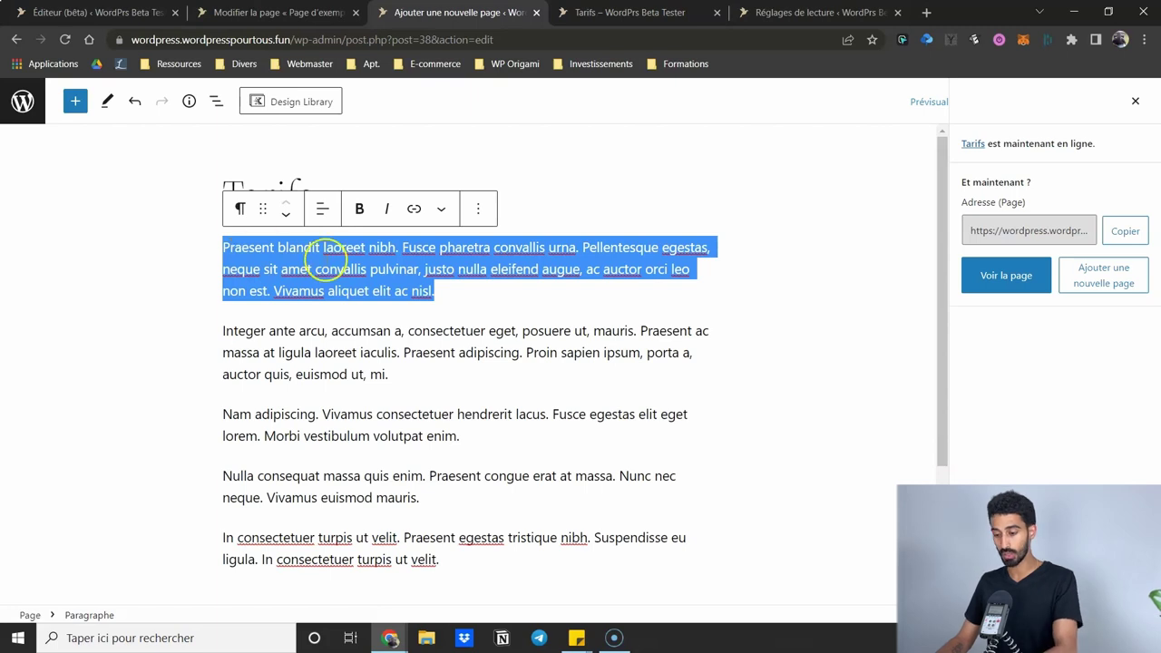
click(285, 250)
drag(223, 246, 516, 580)
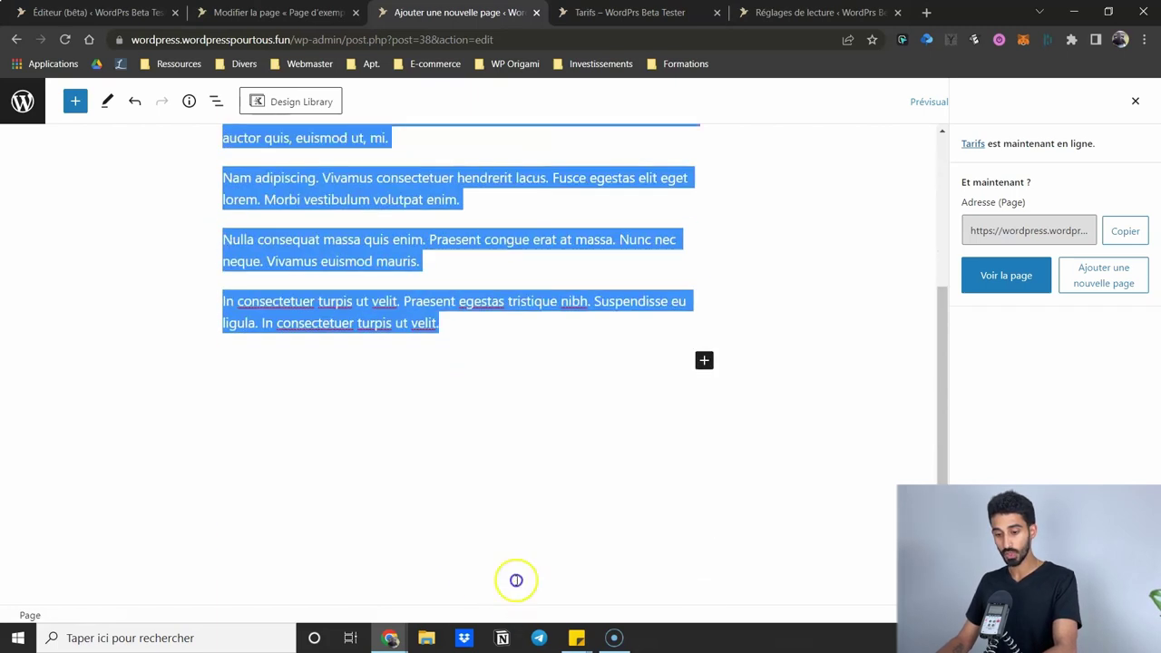
key(BackSpace)
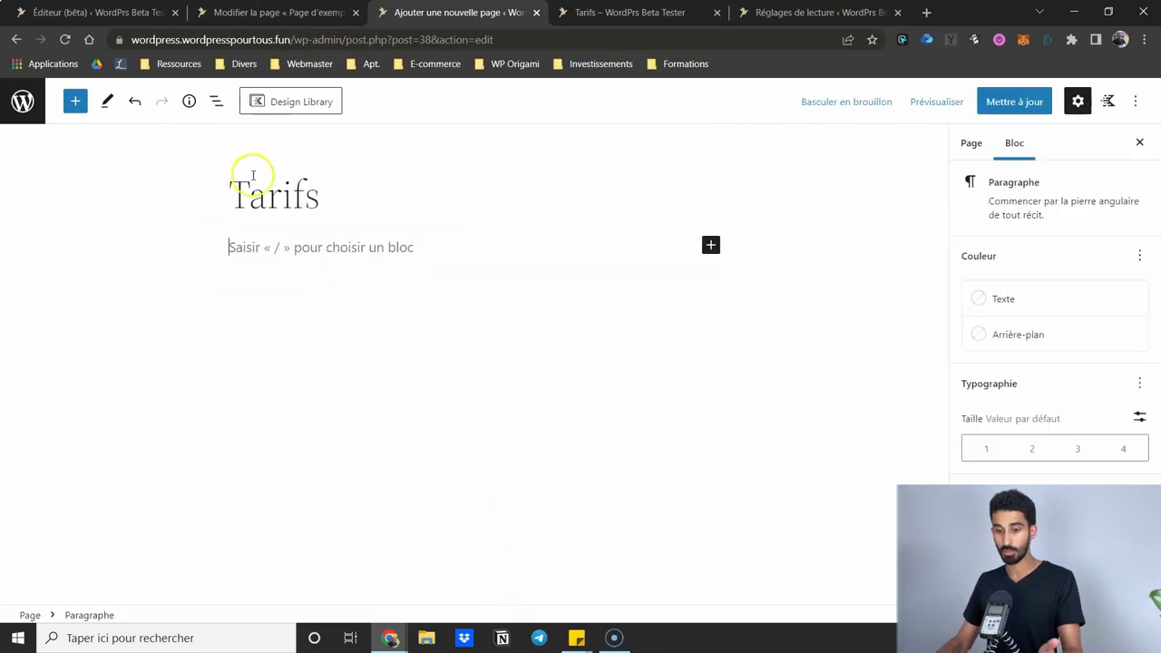
- Insert the Dual Buttons section from the Kadence Design Library into the Tarifs page and update the page
click(75, 102)
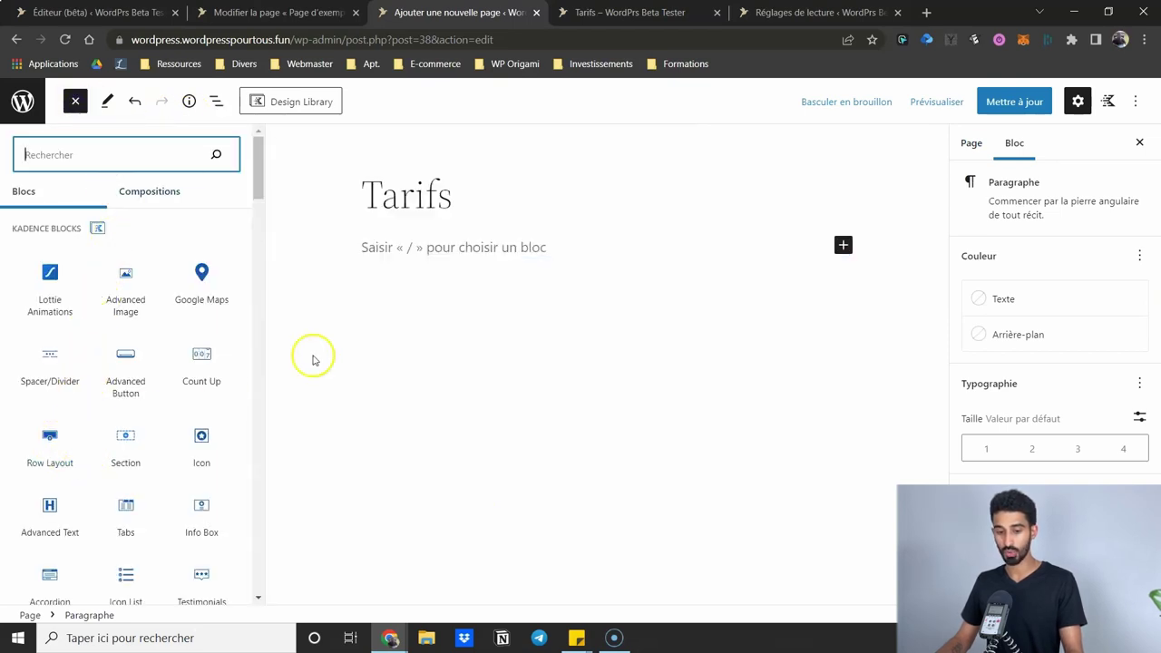
click(75, 101)
click(289, 106)
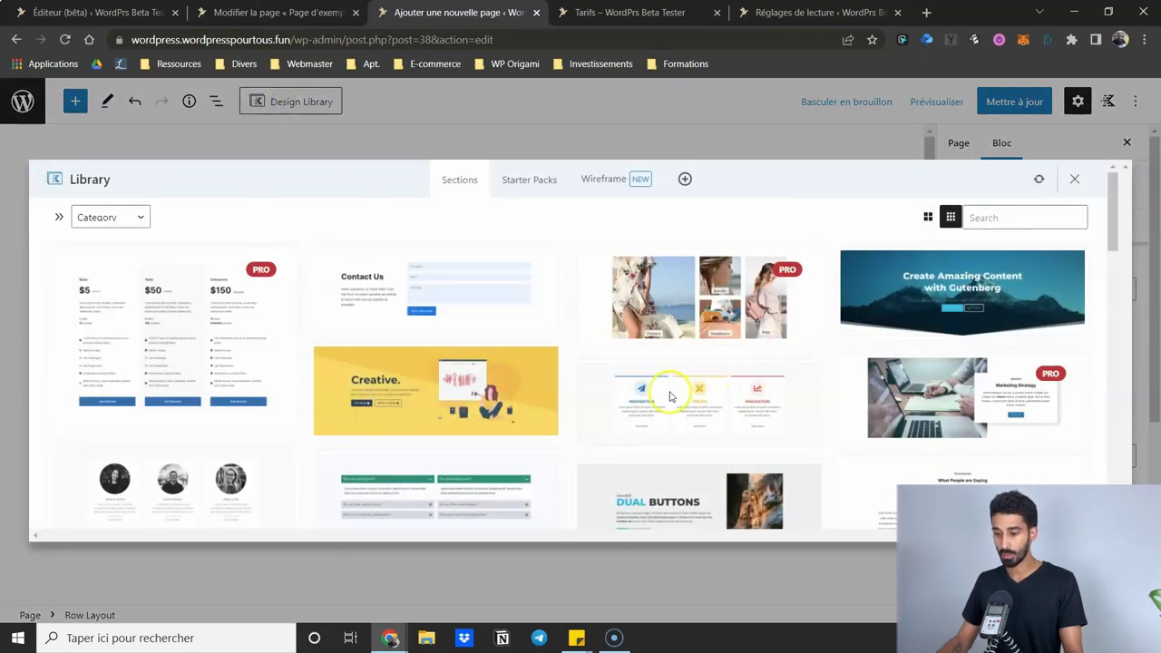
scroll(671, 390, down, 3)
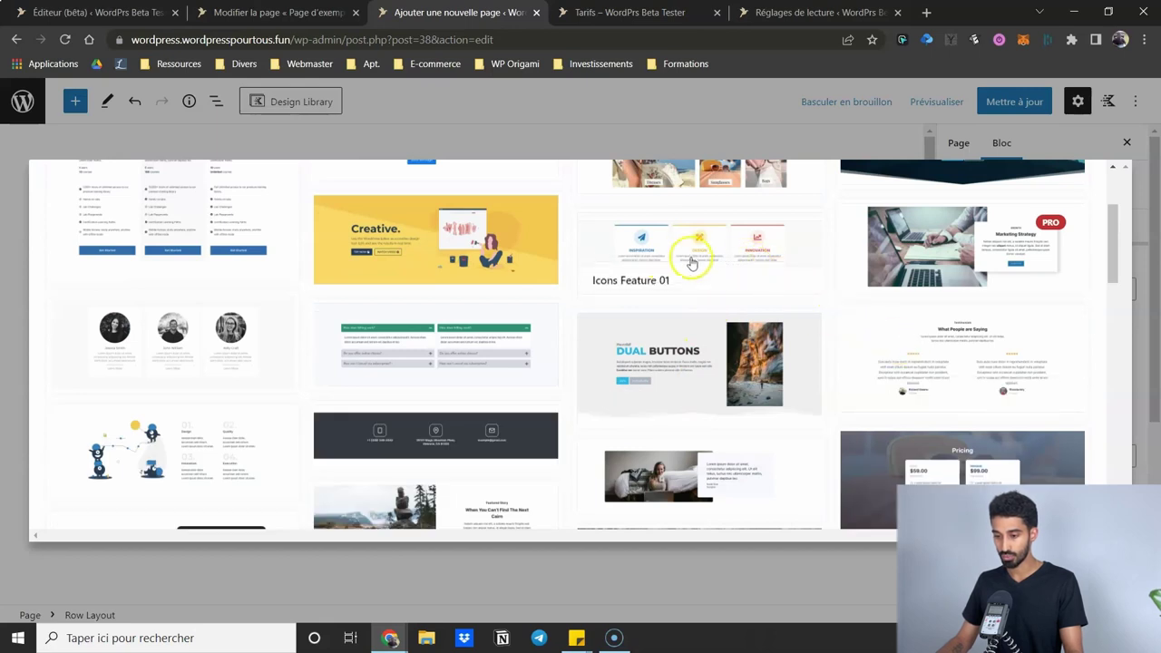
click(682, 342)
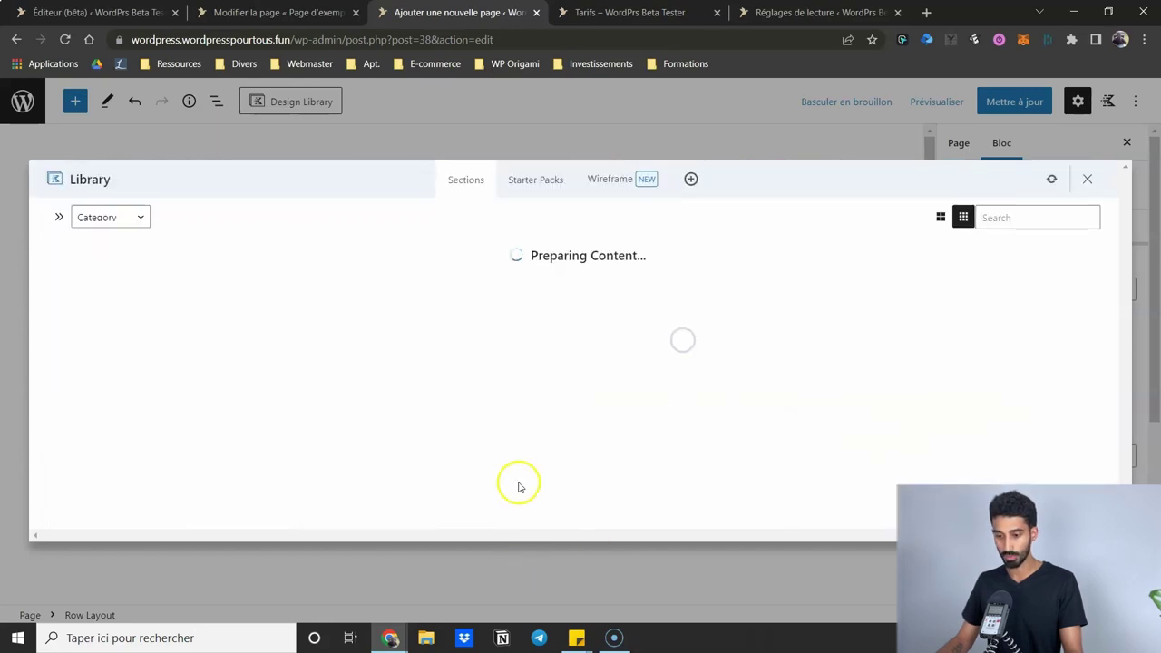
scroll(526, 363, down, 1)
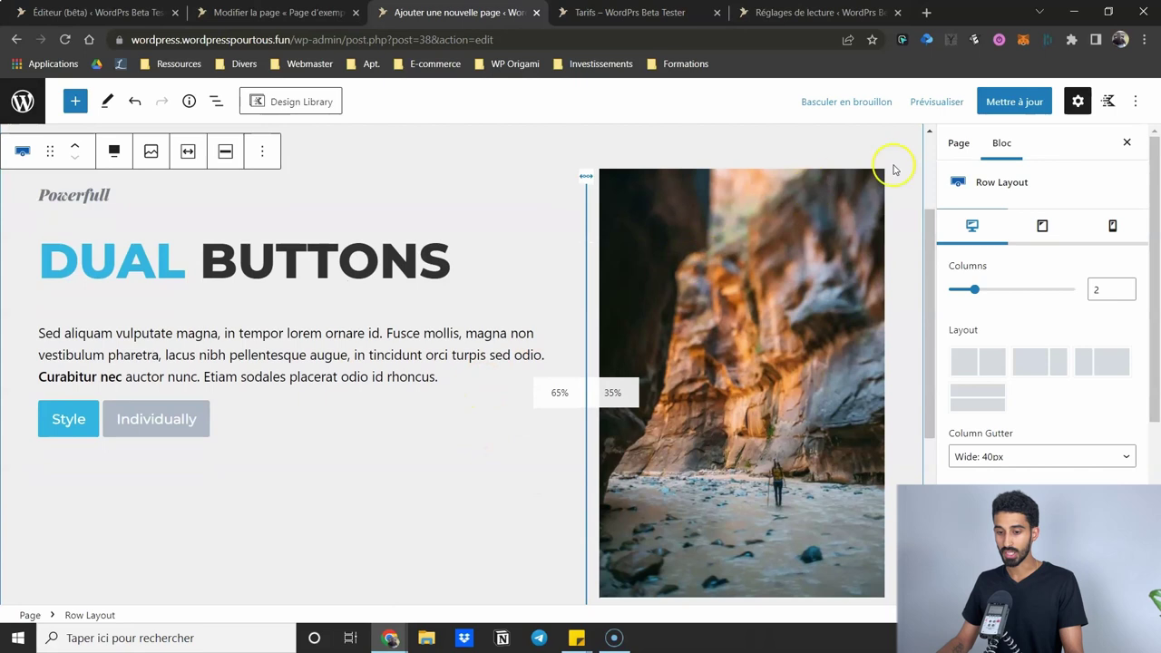
click(1021, 102)
- Reload the public Tarifs page and examine how the template's title and separator sit above the Dual Buttons section
key(ctrl+Tab)
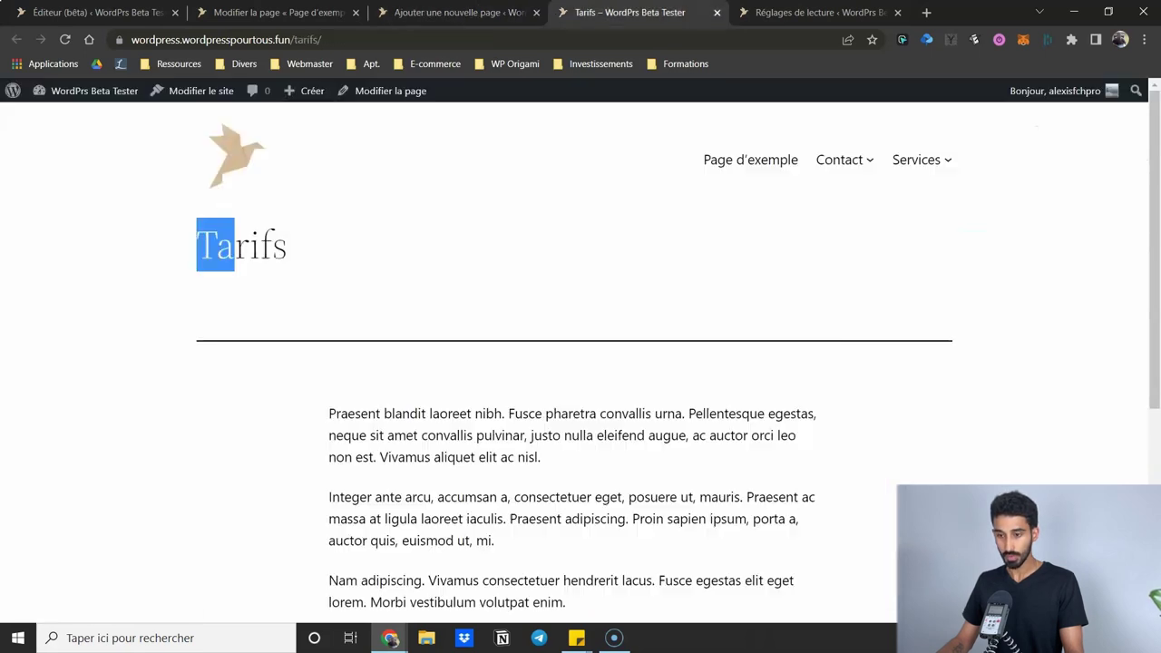
click(64, 39)
scroll(86, 317, down, 3)
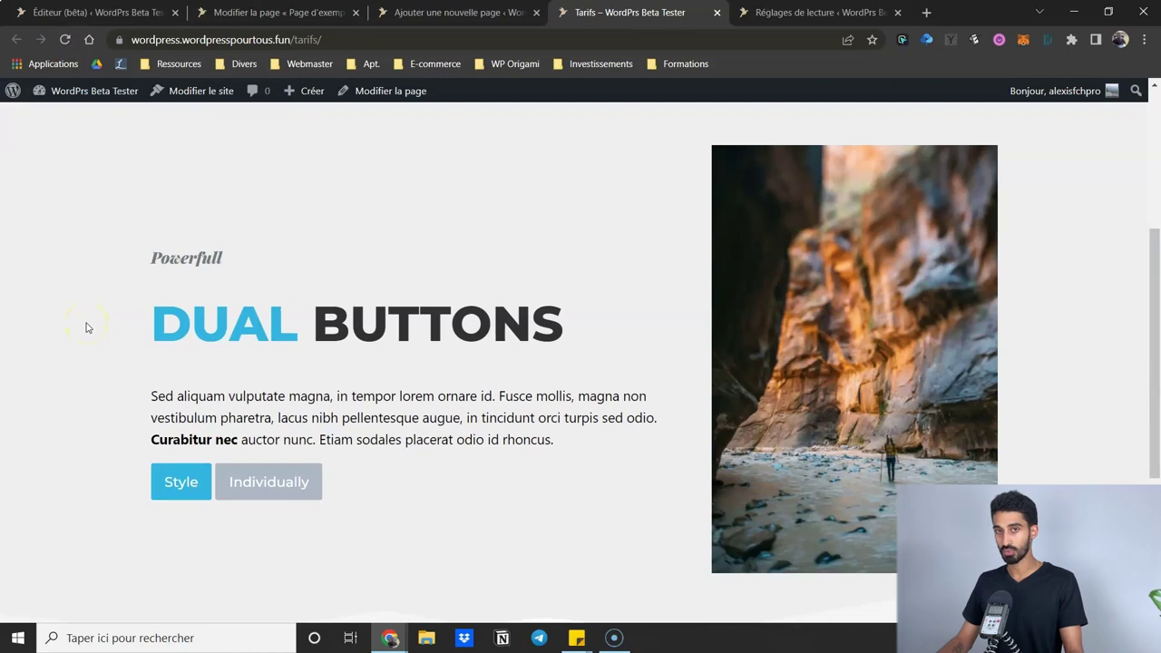
scroll(86, 326, up, 2)
scroll(352, 237, down, 3)
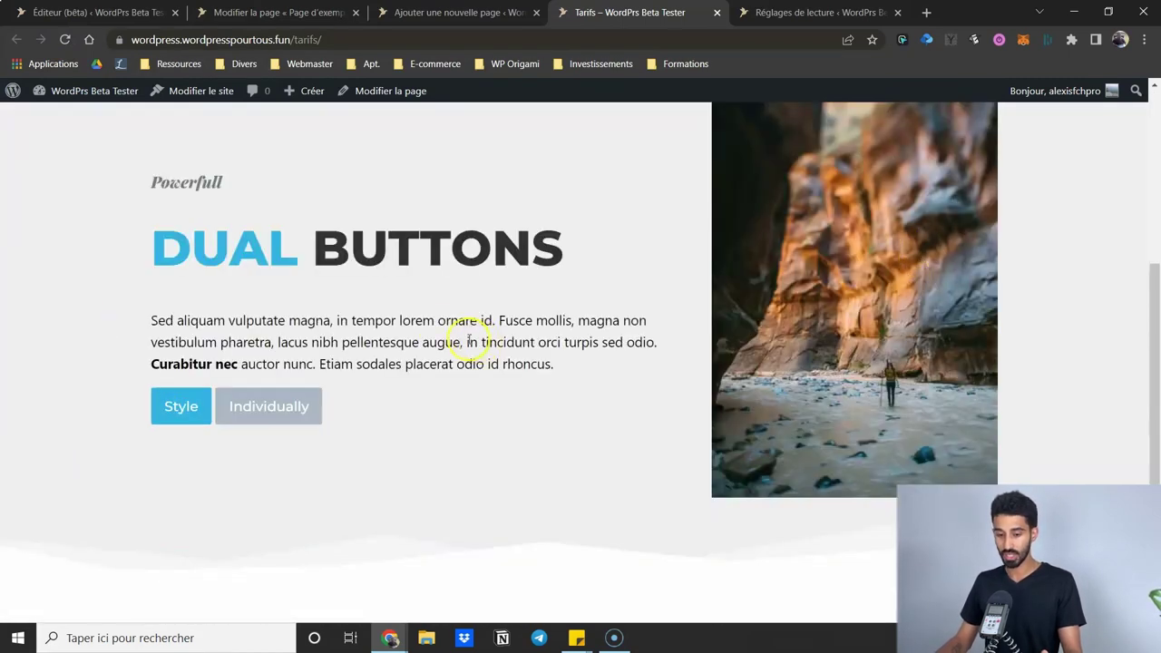
scroll(468, 341, up, 4)
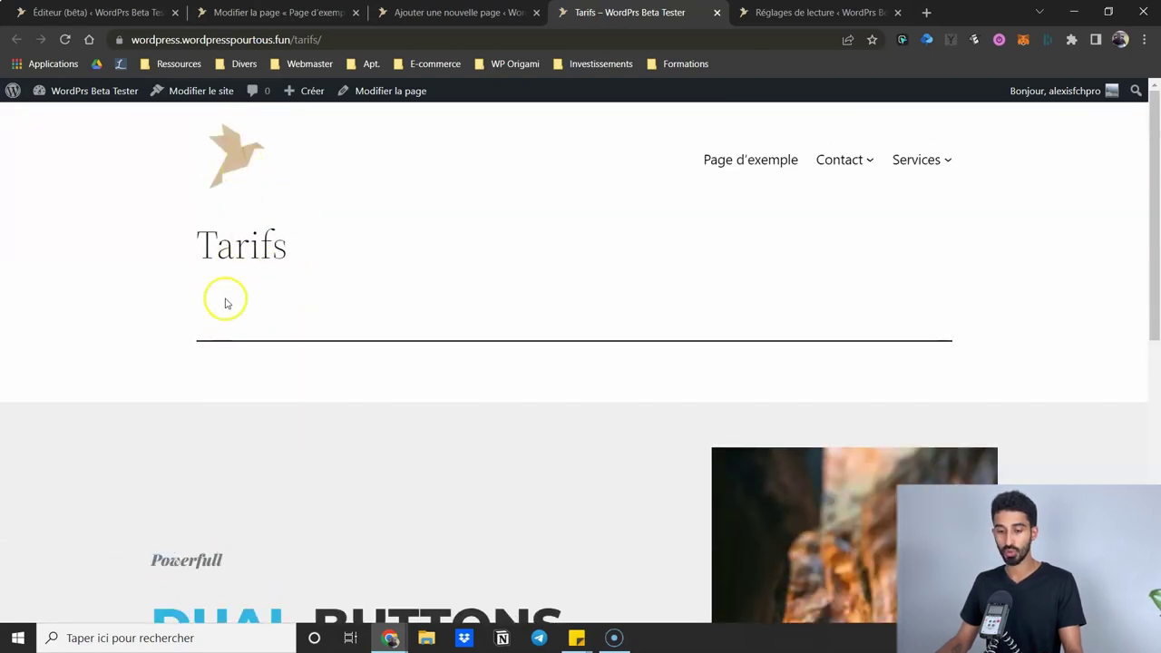
drag(216, 247, 363, 253)
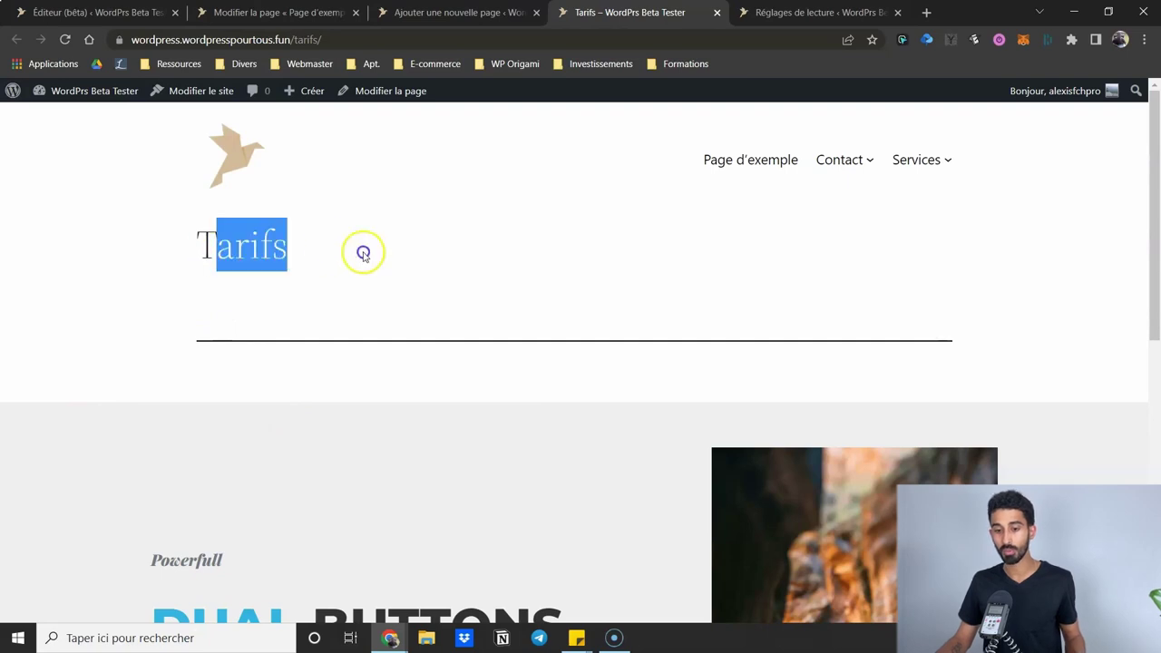
click(451, 293)
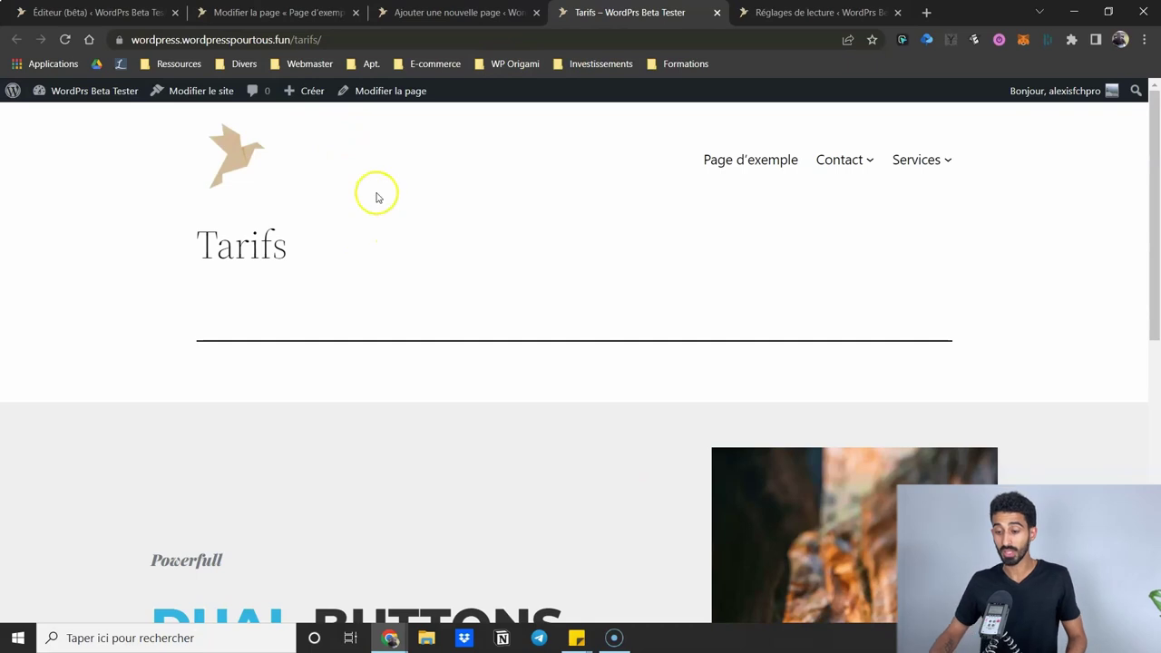
- Open the Page template for editing from the site editor's list of templates
click(277, 12)
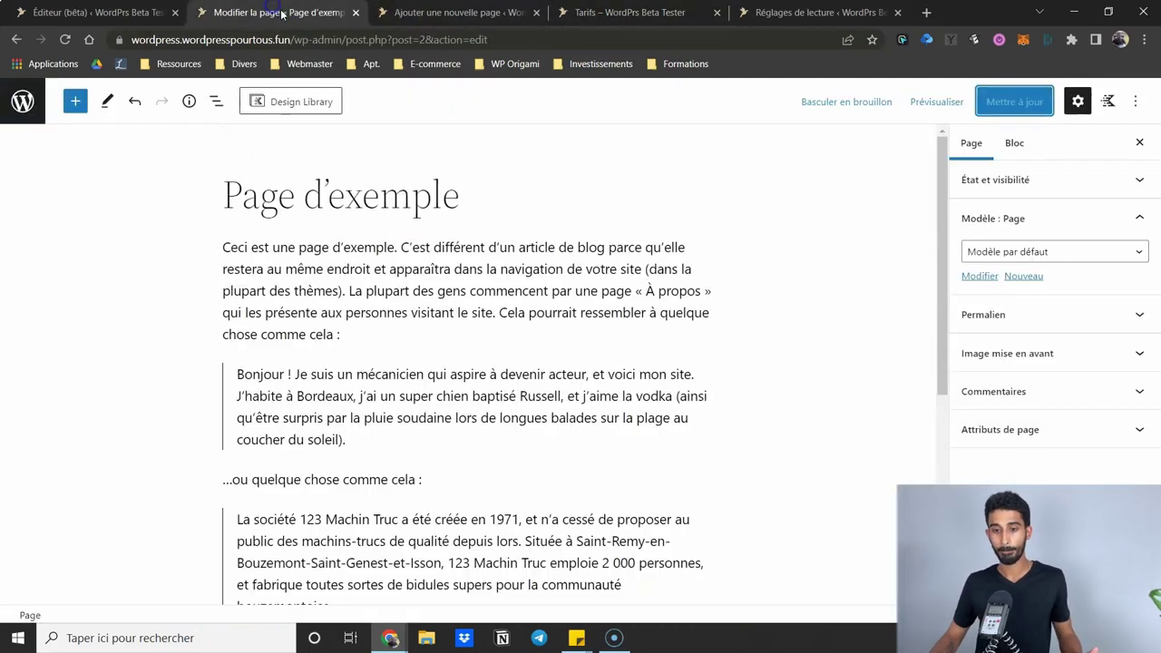
click(96, 12)
click(22, 103)
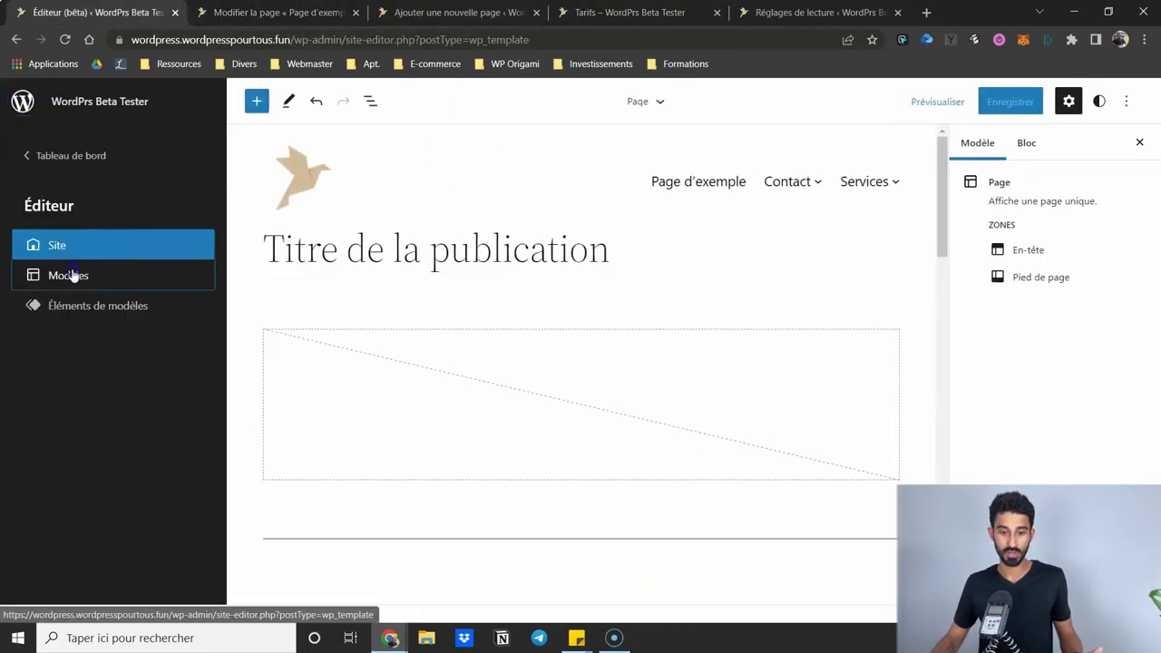
click(73, 275)
scroll(366, 323, down, 3)
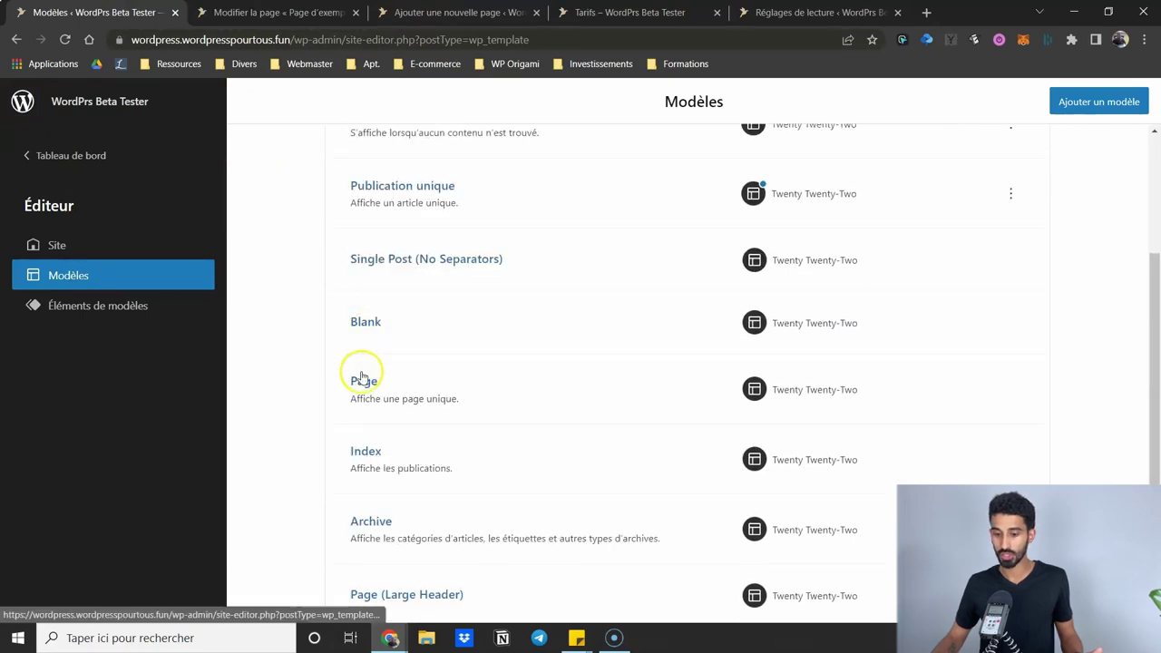
scroll(356, 389, down, 3)
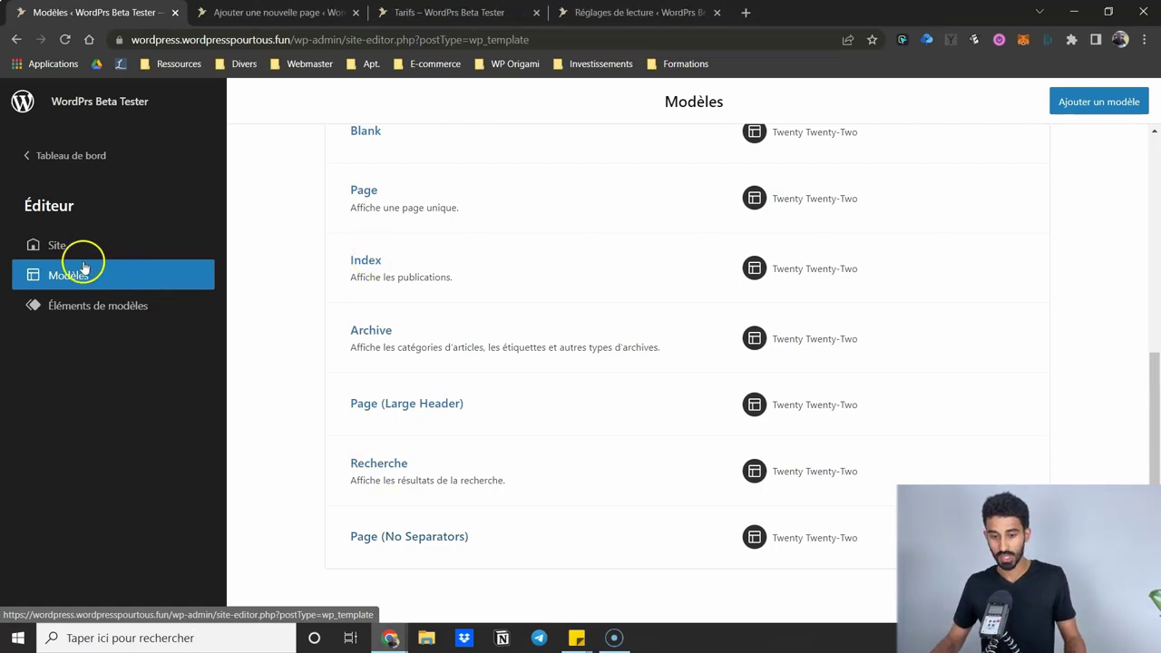
click(364, 191)
- Delete the post title and featured image blocks from the Page template
click(263, 256)
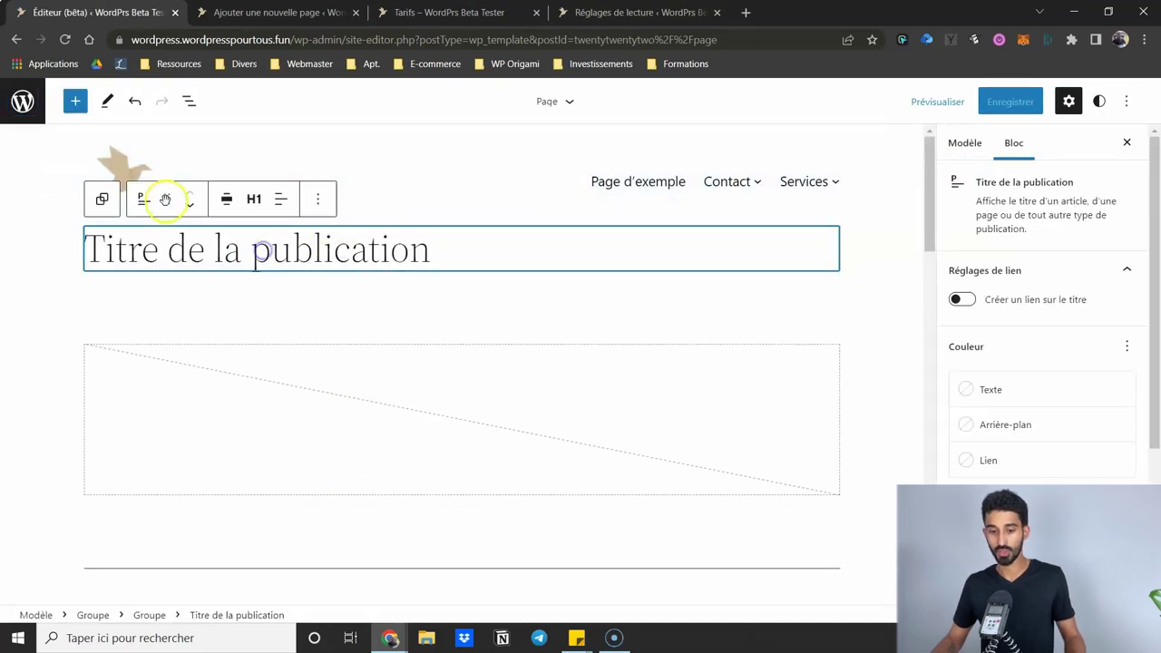
key(Delete)
click(78, 249)
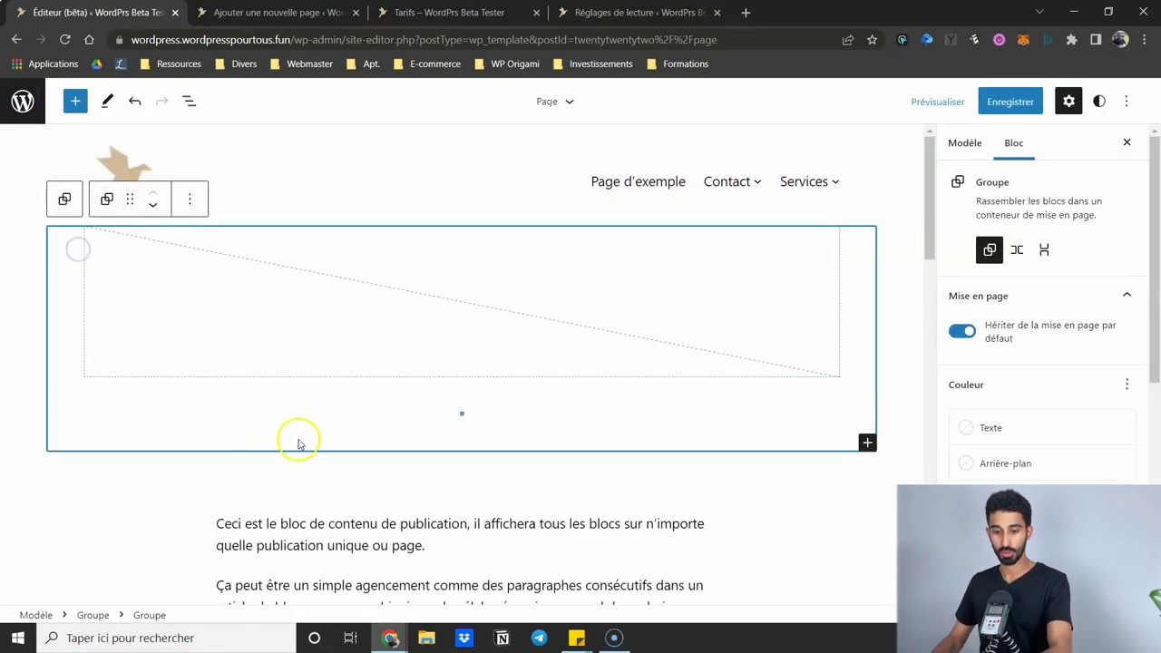
click(303, 321)
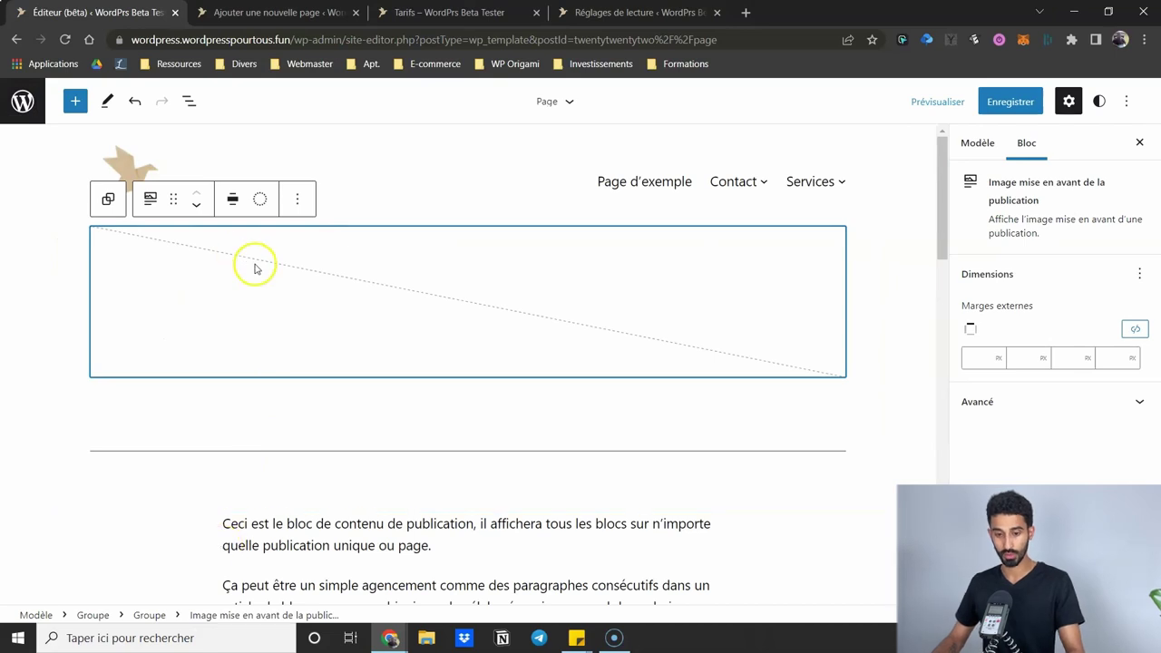
key(Delete)
- Move the Contenu de la publication block out of its parent Groupe and delete that group with its remaining blocks
click(188, 101)
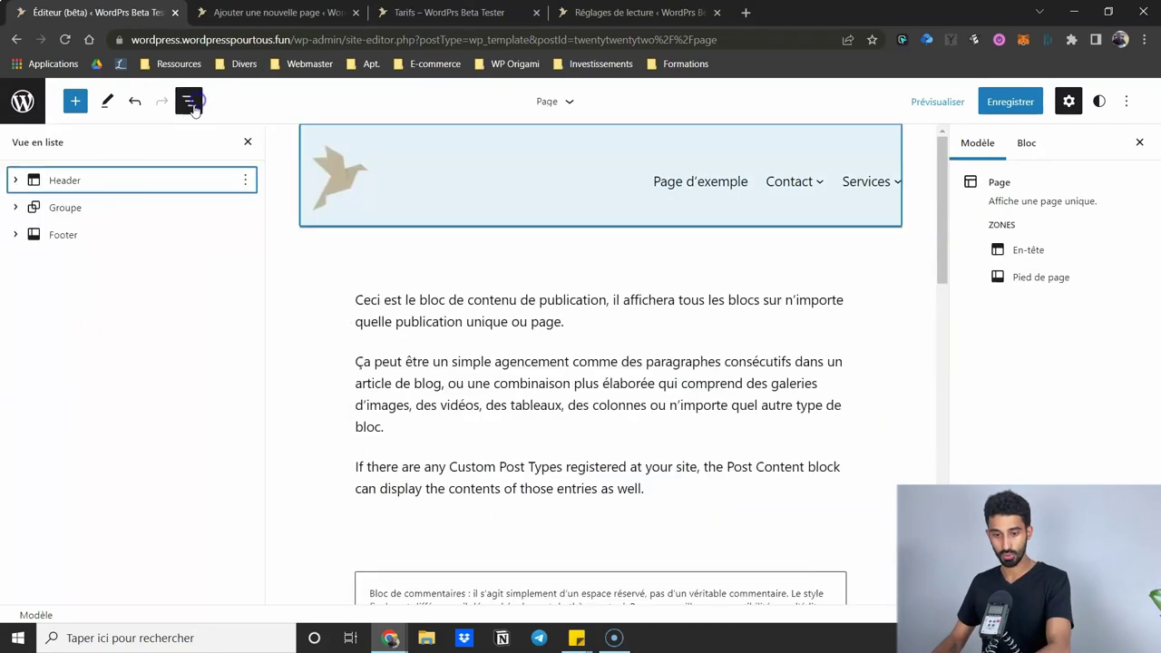
click(17, 208)
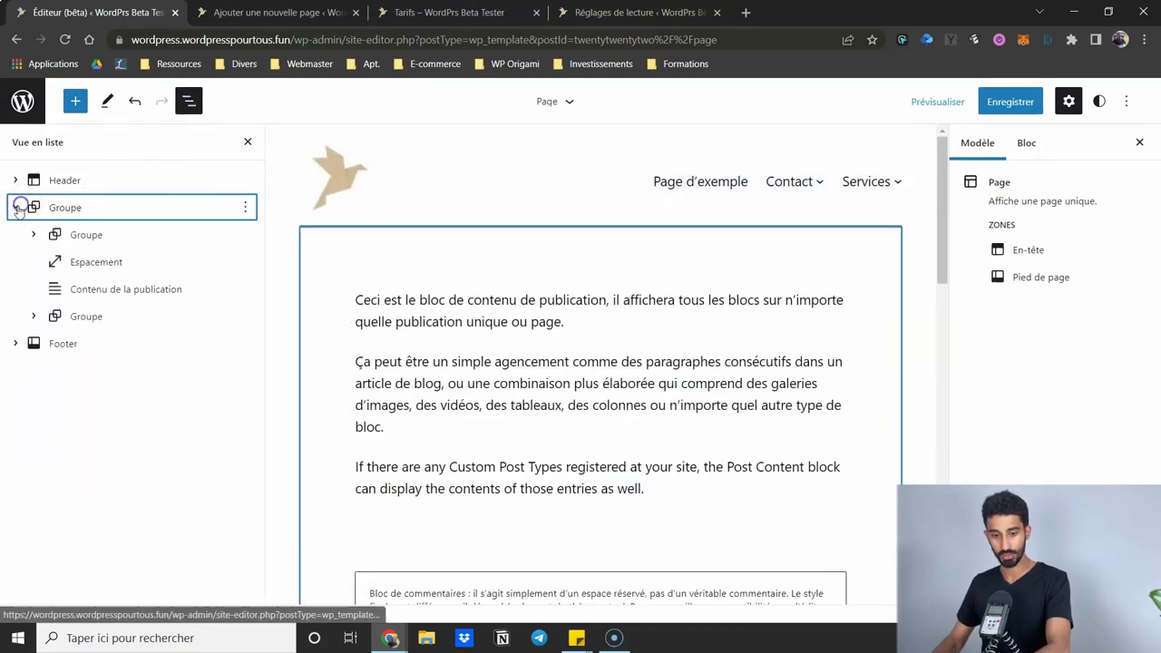
click(69, 237)
drag(88, 290, 65, 305)
click(85, 235)
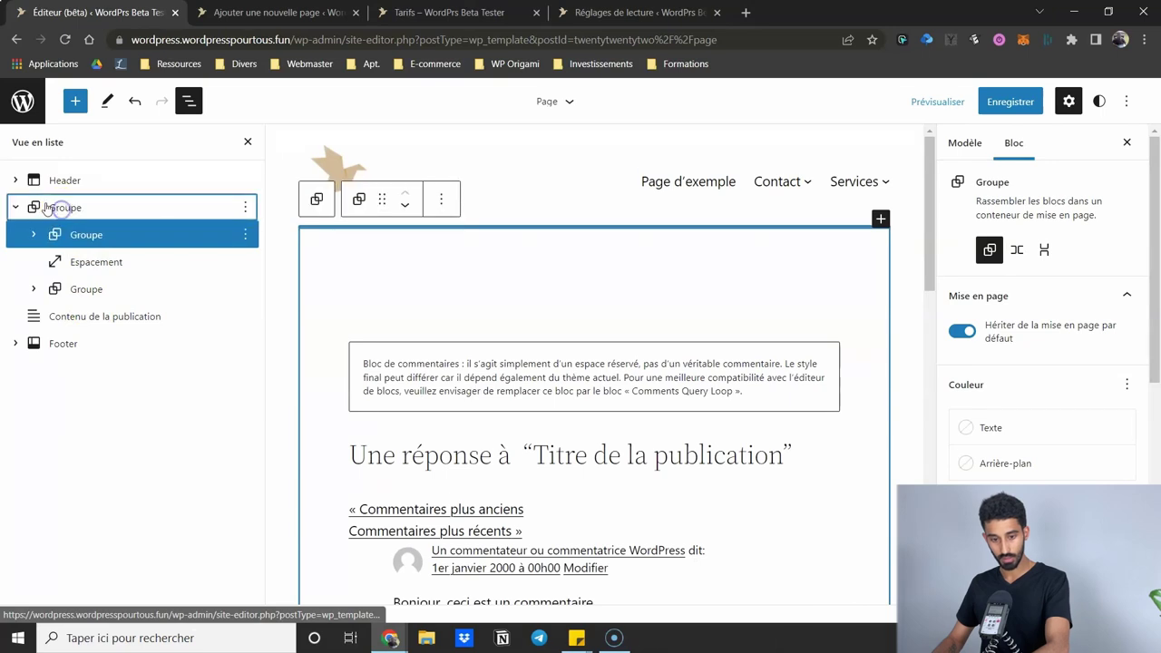
click(52, 205)
key(shift+alt+z)
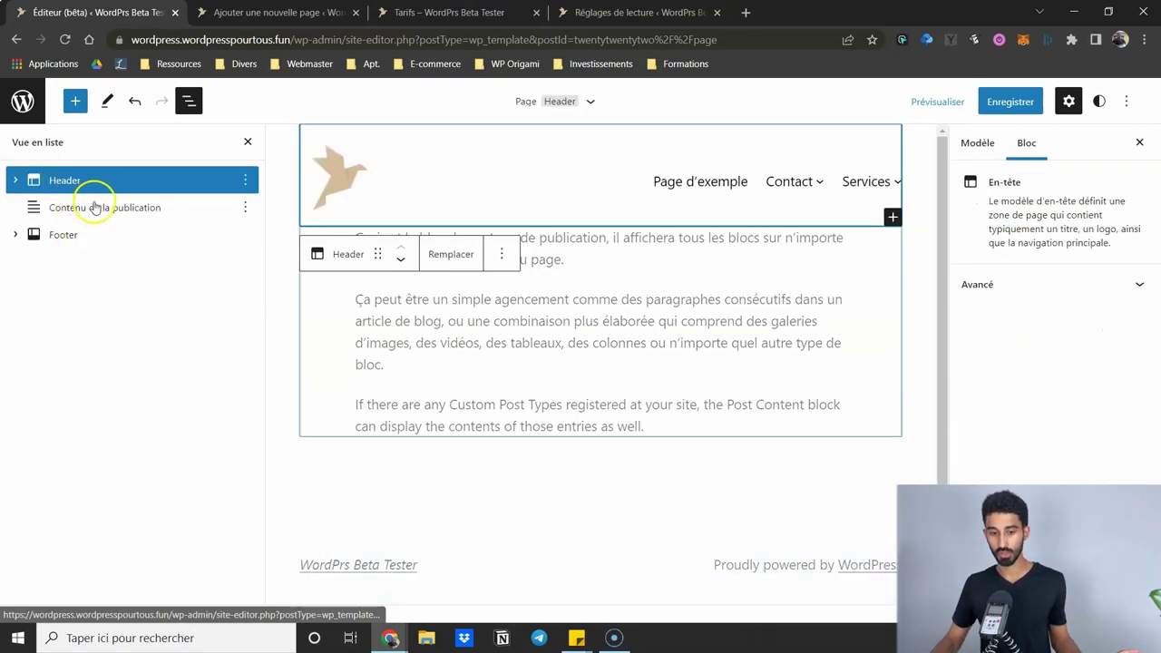
- Select the Contenu de la publication block between header and footer and save the Page template
click(96, 209)
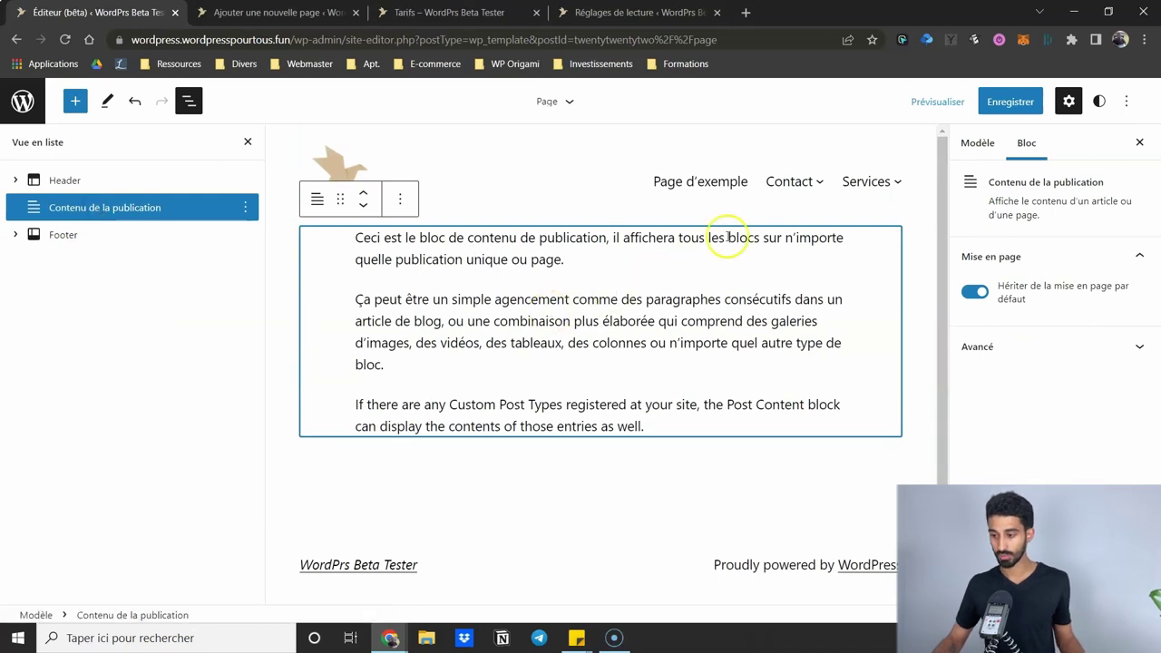
click(998, 108)
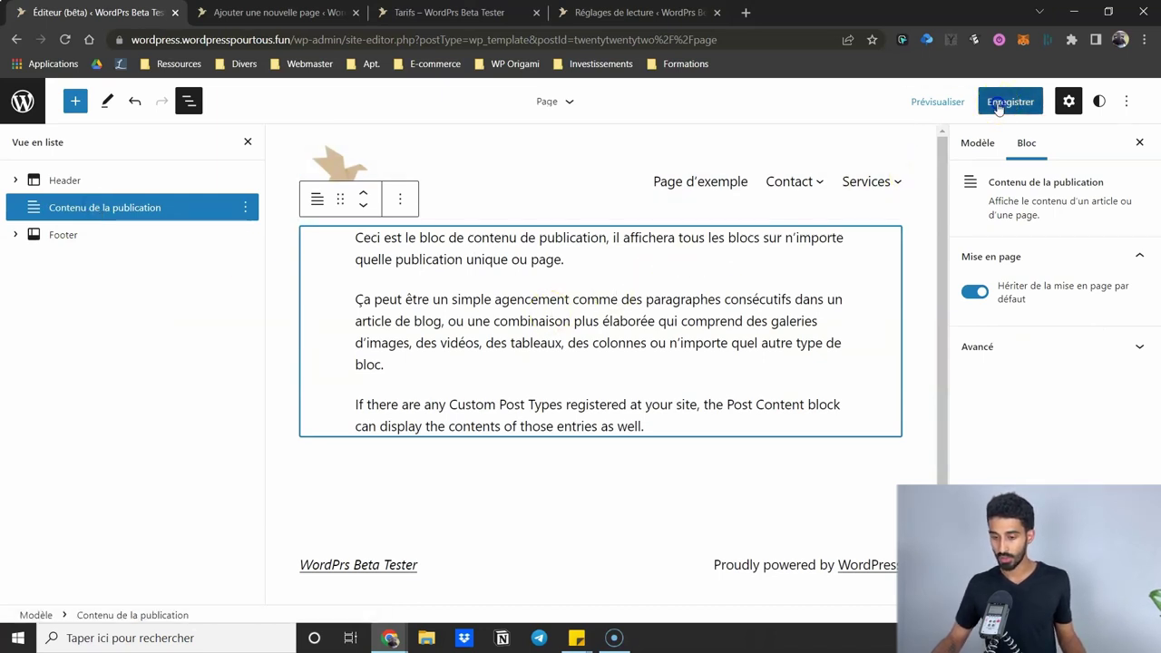
click(1024, 105)
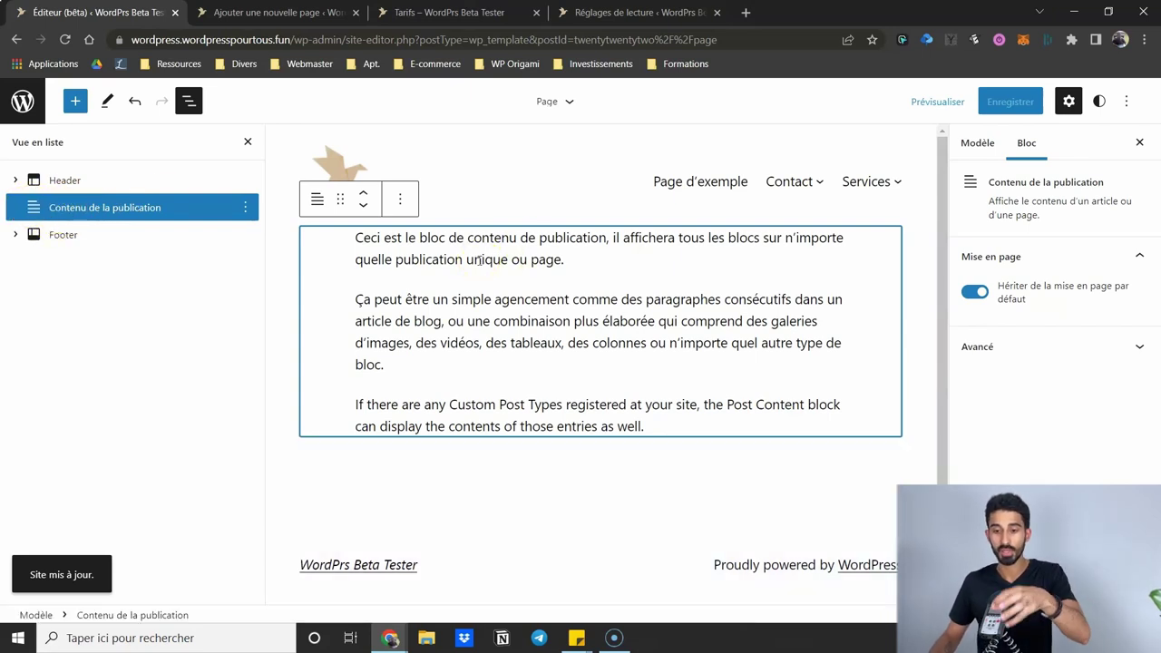
- Close the Tarifs editing tab, reload the public Tarifs page and examine its layout under the simplified Page template
click(295, 12)
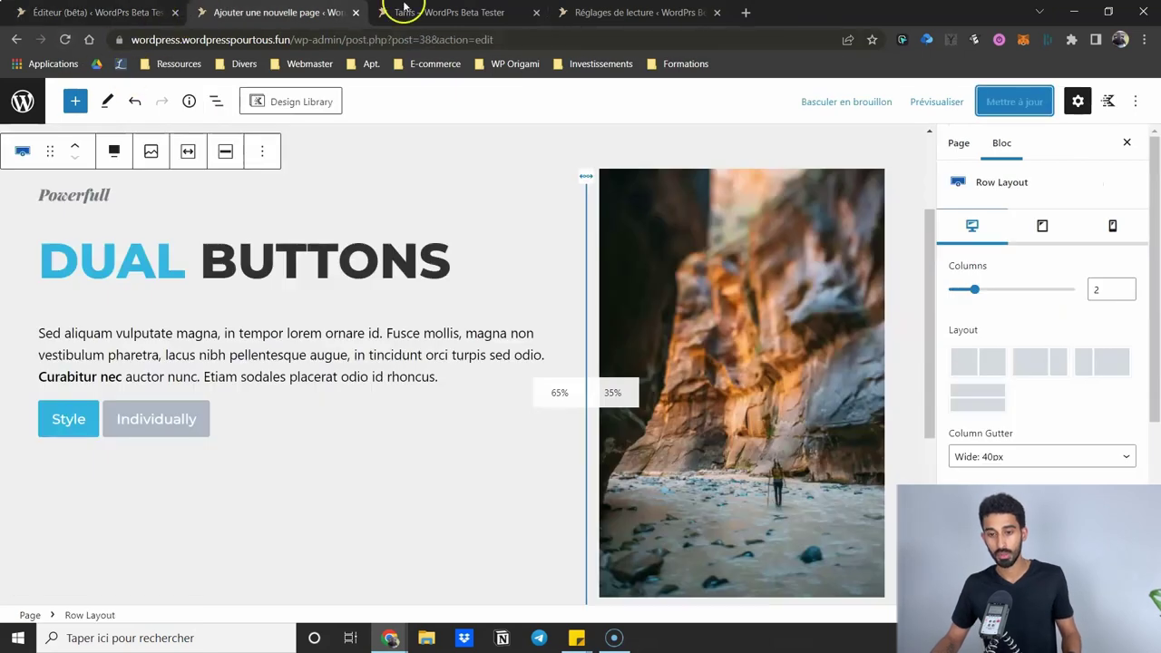
click(359, 15)
click(64, 40)
scroll(228, 254, down, 4)
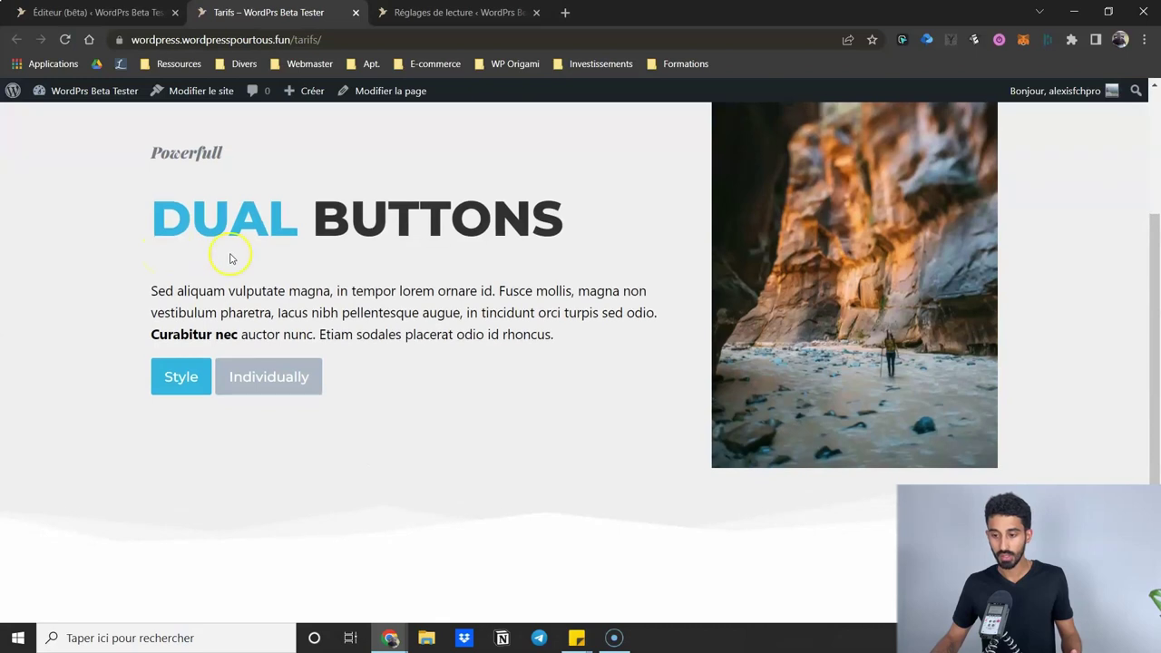
scroll(375, 224, up, 2)
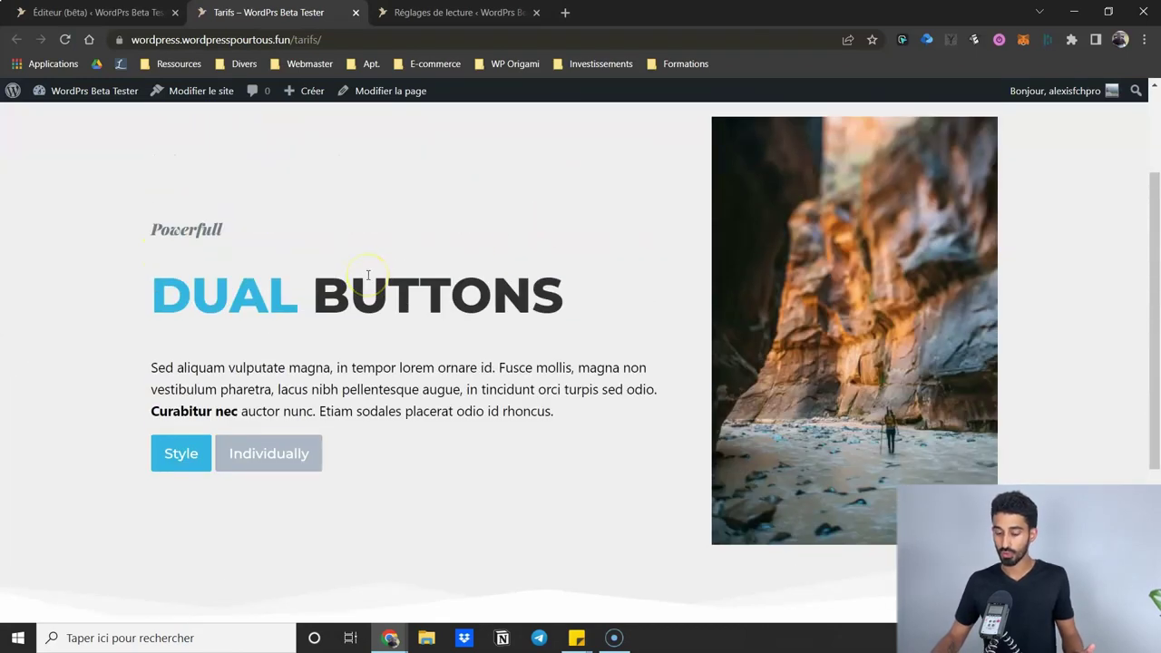
scroll(542, 201, up, 2)
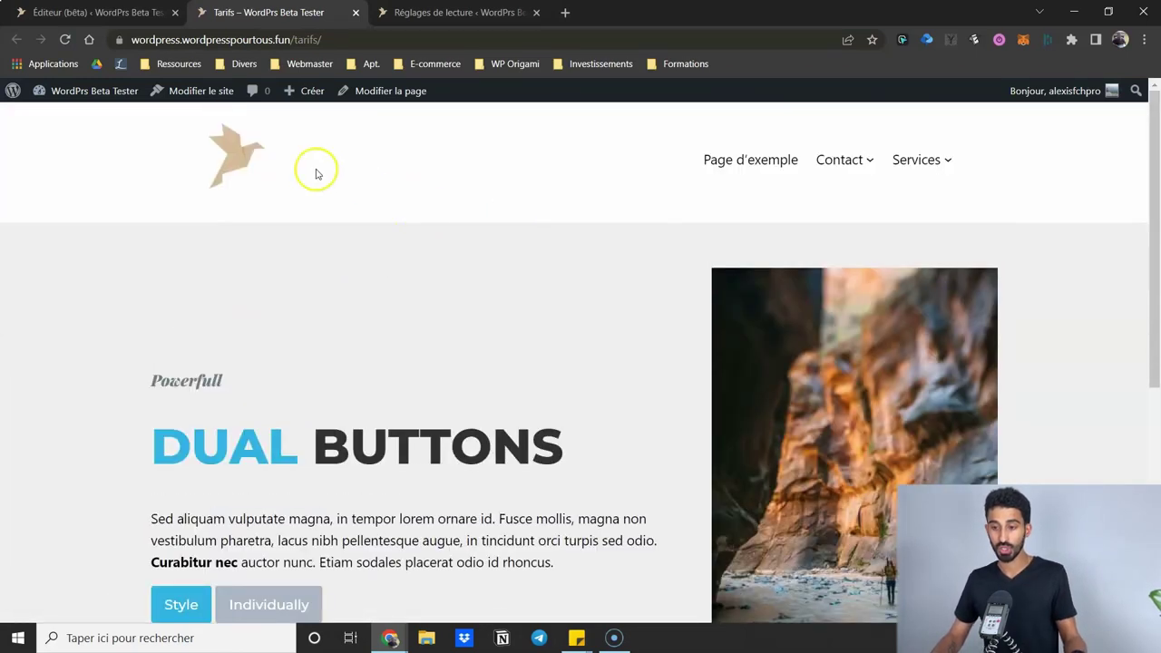
scroll(736, 326, down, 3)
scroll(580, 303, up, 2)
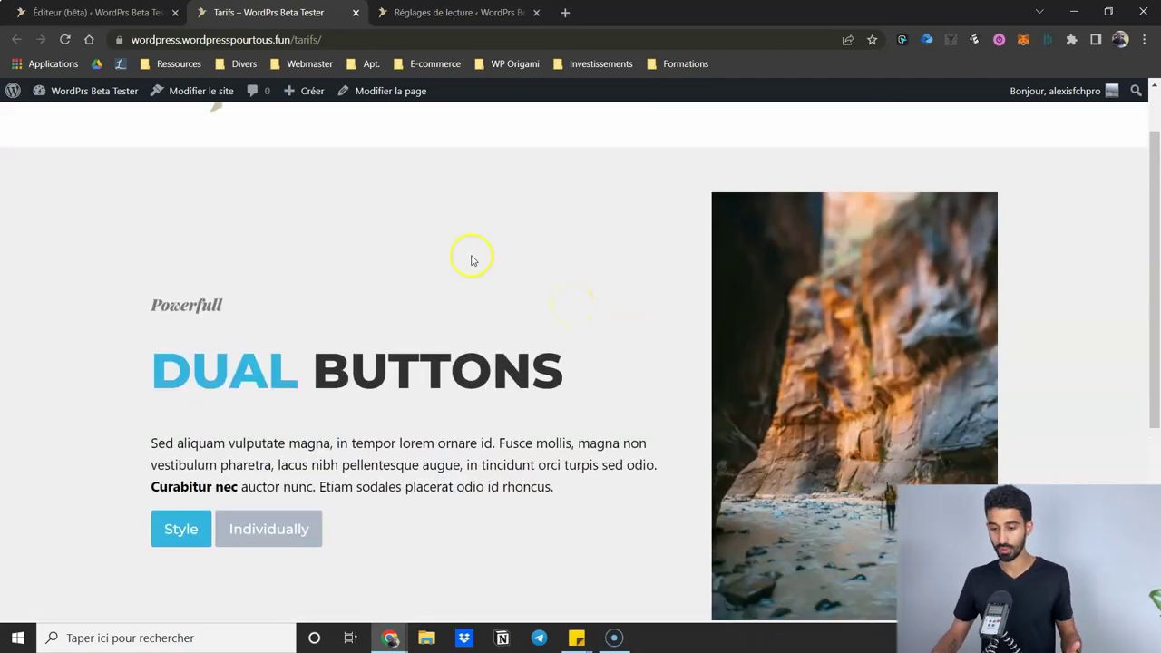
scroll(471, 260, down, 3)
scroll(487, 237, up, 4)
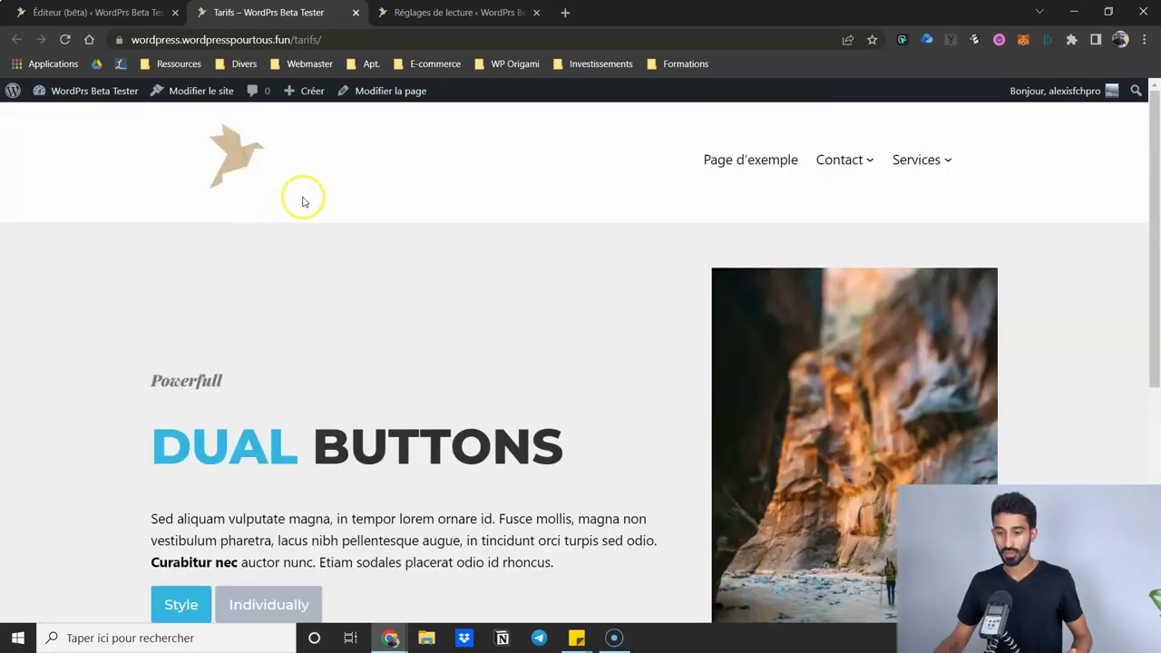
- Open the Tarifs page for editing and delete its Dual Buttons section
click(363, 92)
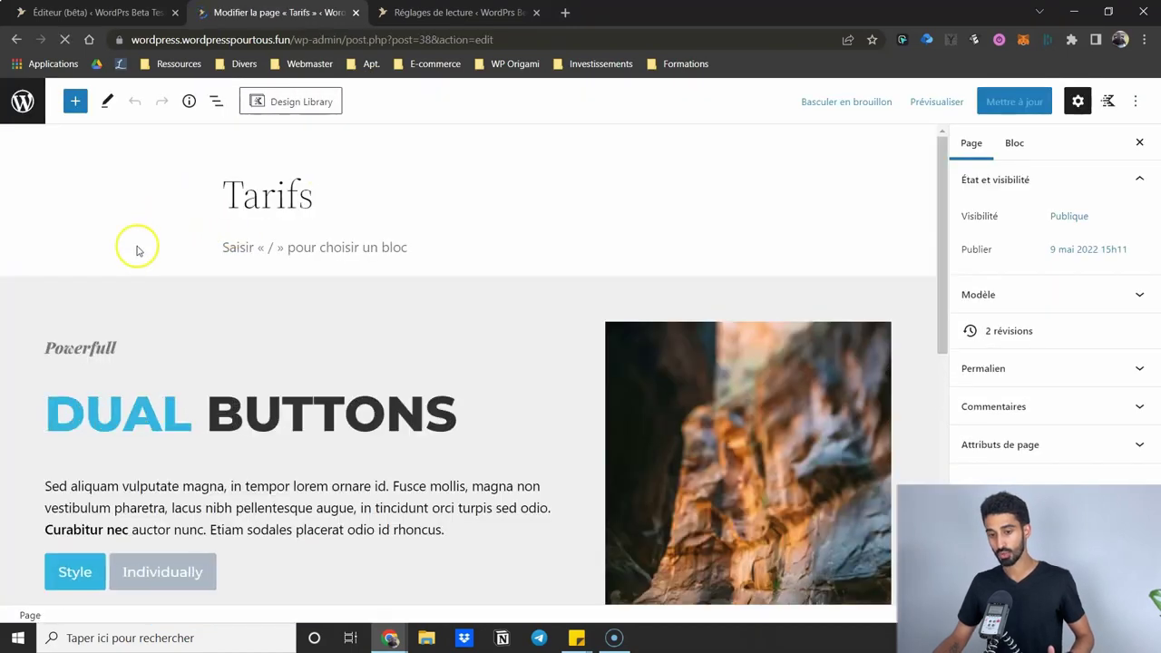
click(95, 286)
key(Delete)
- Fill the page body with placeholder Latin paragraphs, retitle the page Mentions Légales and update it
click(247, 248)
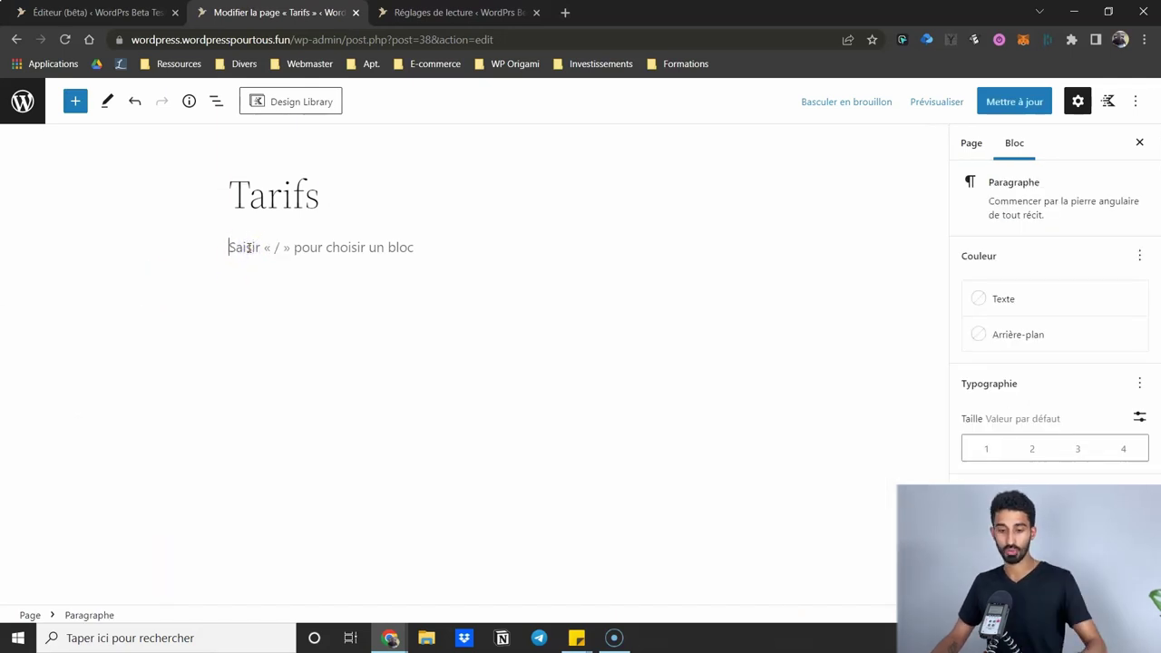
click(318, 192)
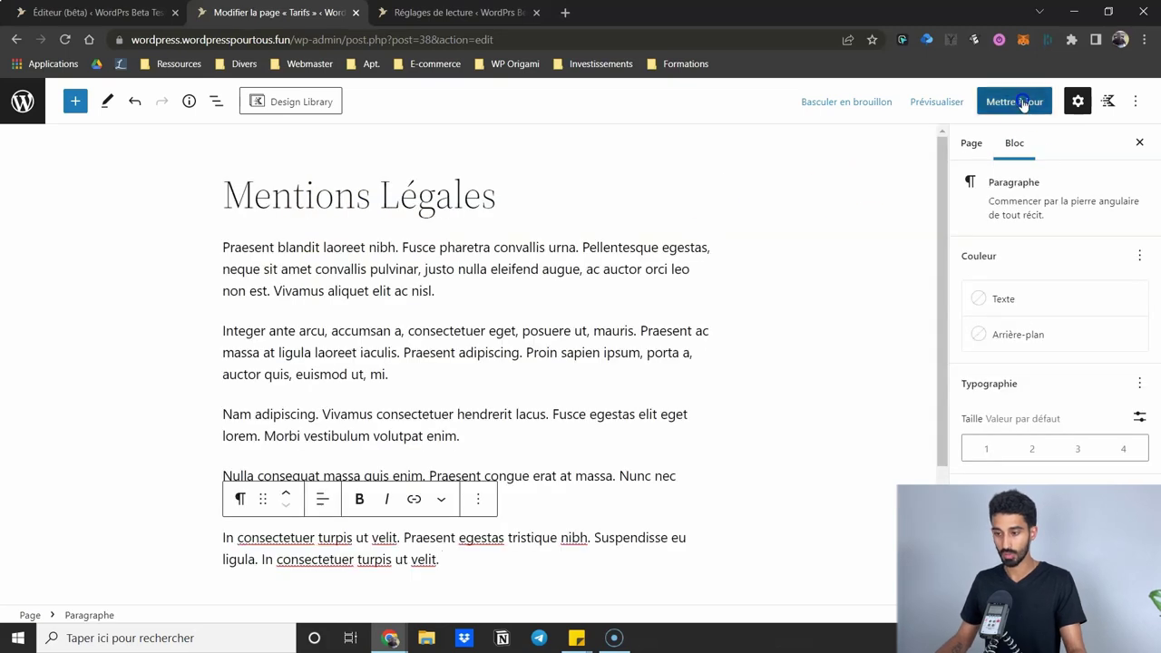
click(1014, 100)
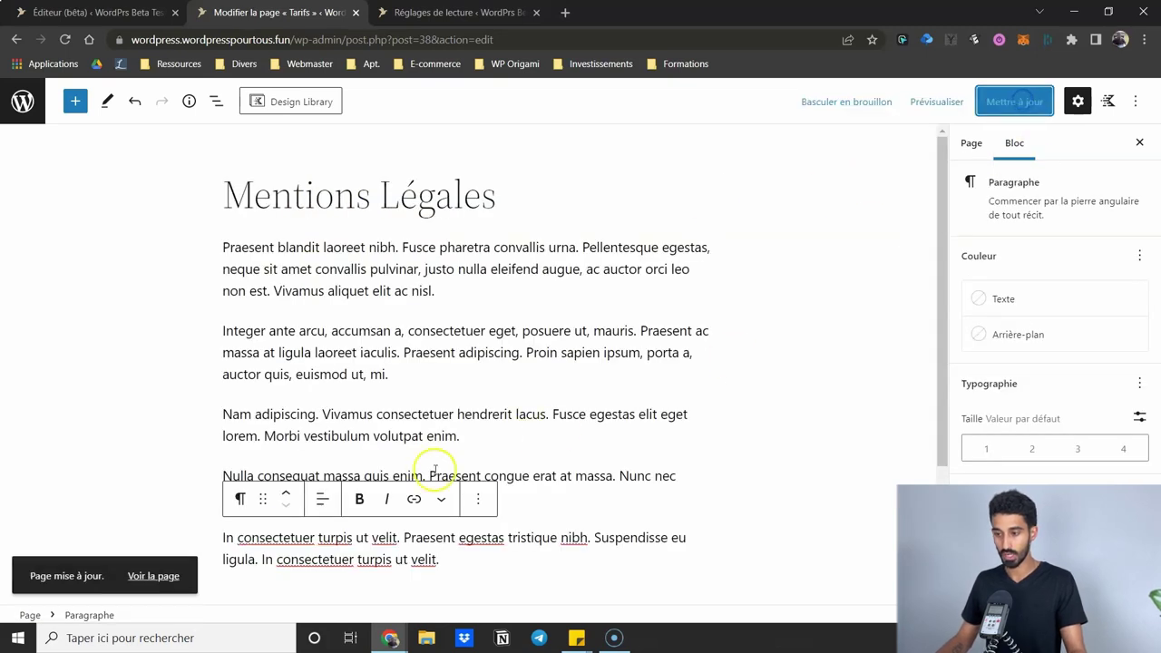
- View the updated Mentions Légales page on the site, and open the Page (No Separators) template in the site editor
click(169, 575)
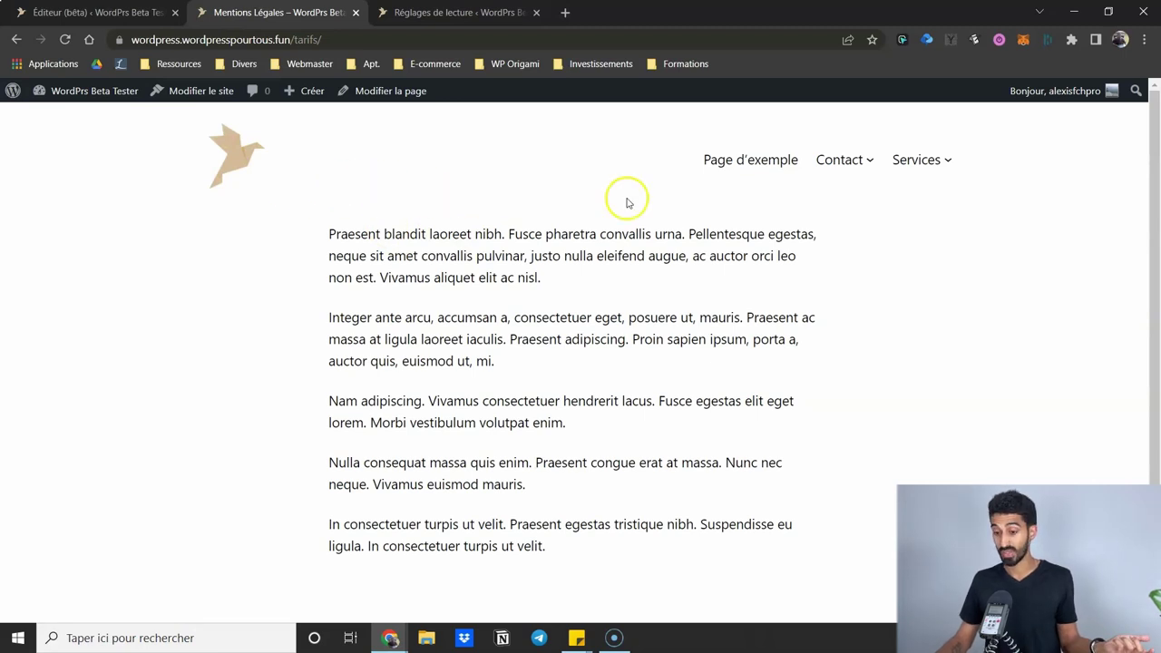
key(ctrl+1)
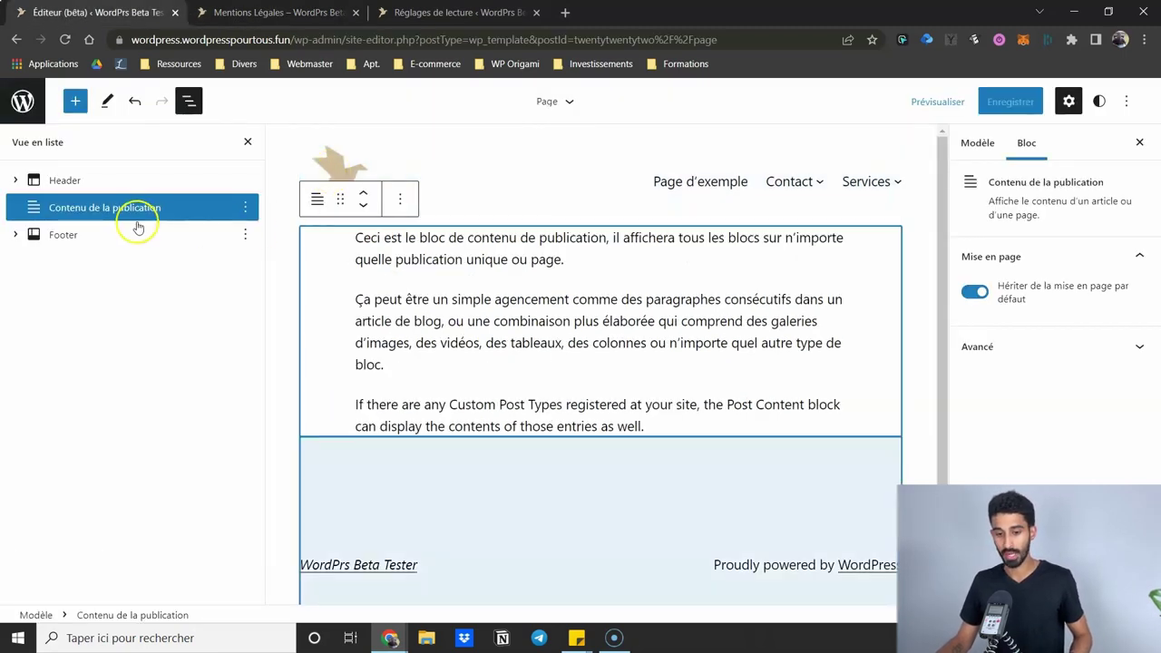
click(24, 111)
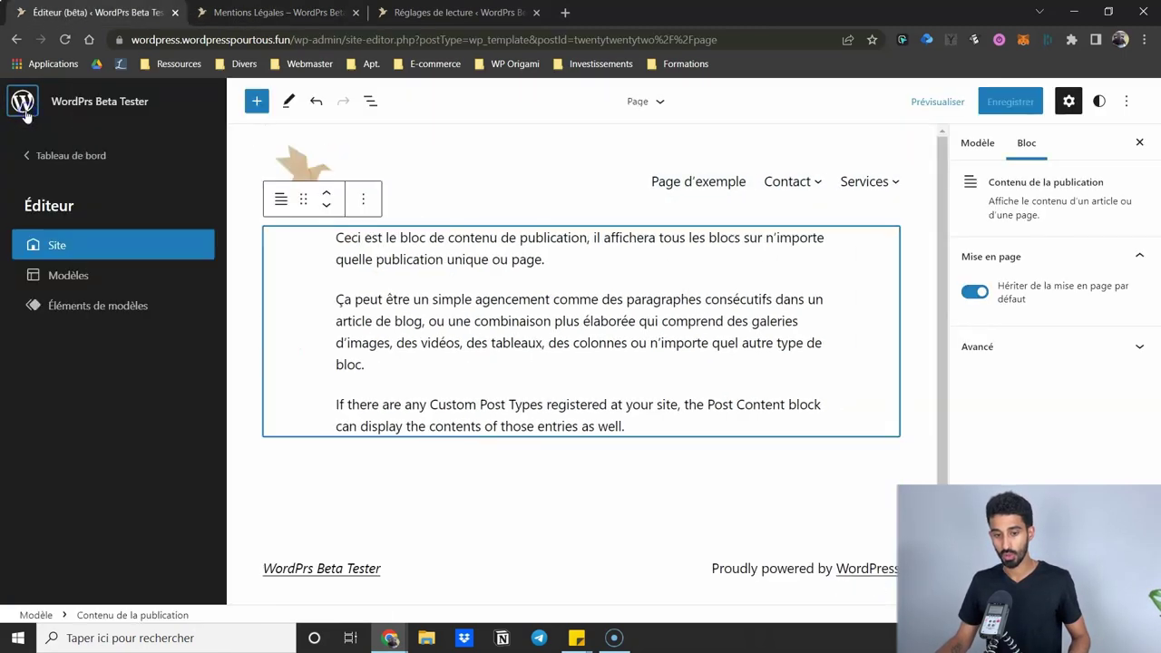
click(78, 275)
scroll(406, 349, down, 5)
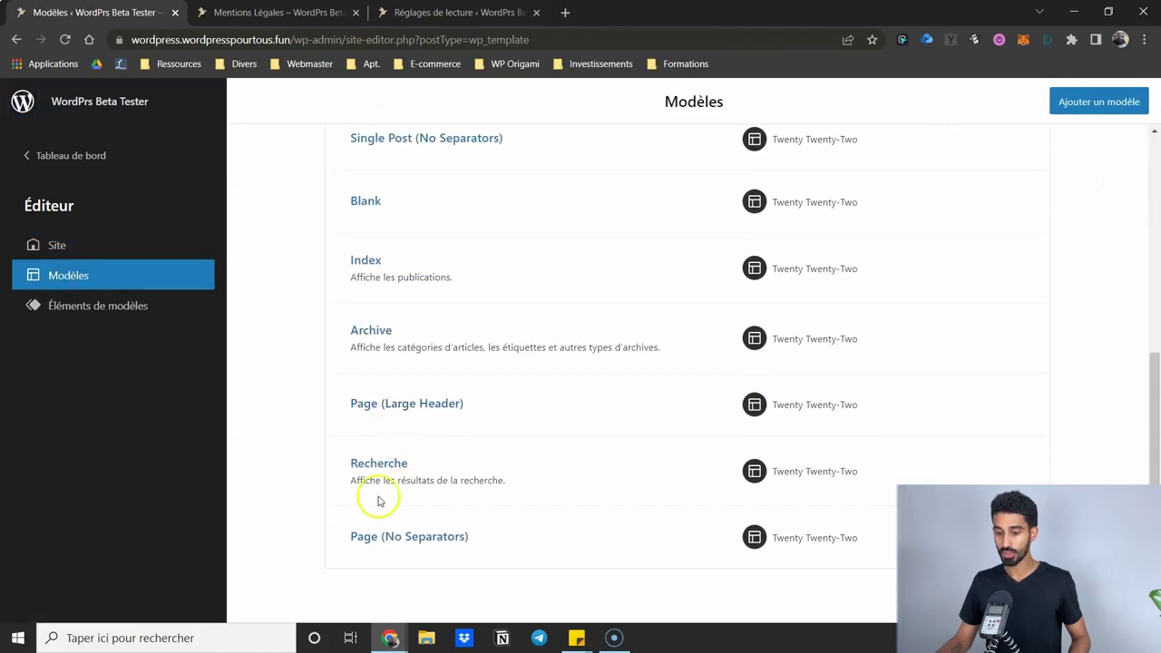
click(368, 539)
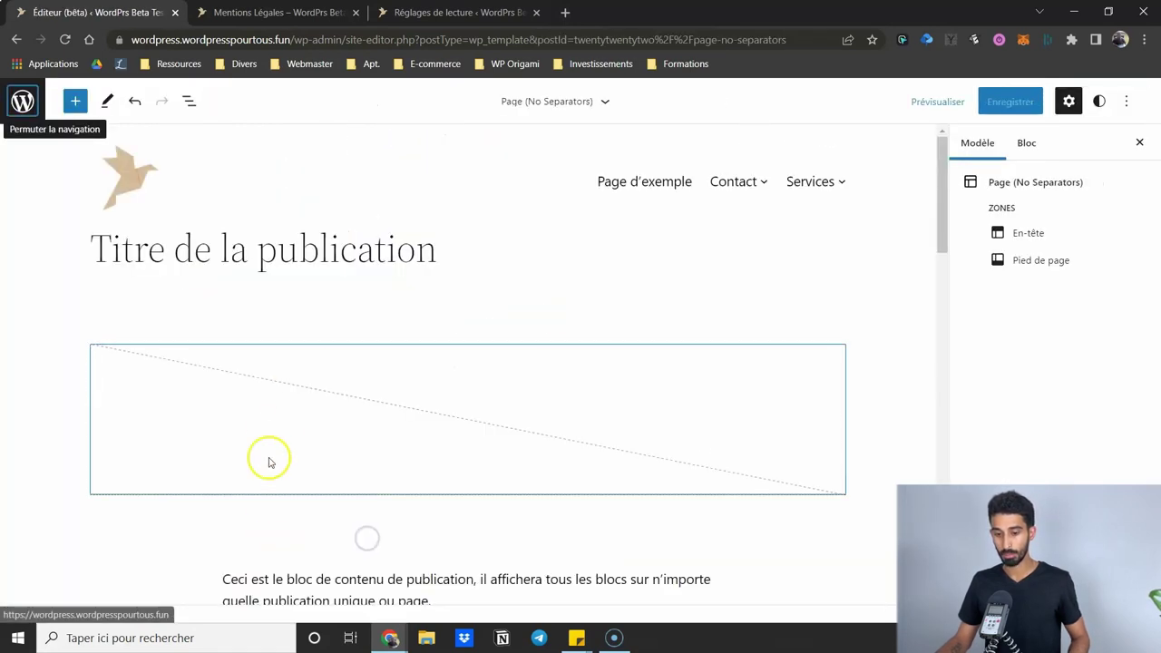
- Delete the post's featured image block beneath the title in the Page (No Separators) template
click(209, 264)
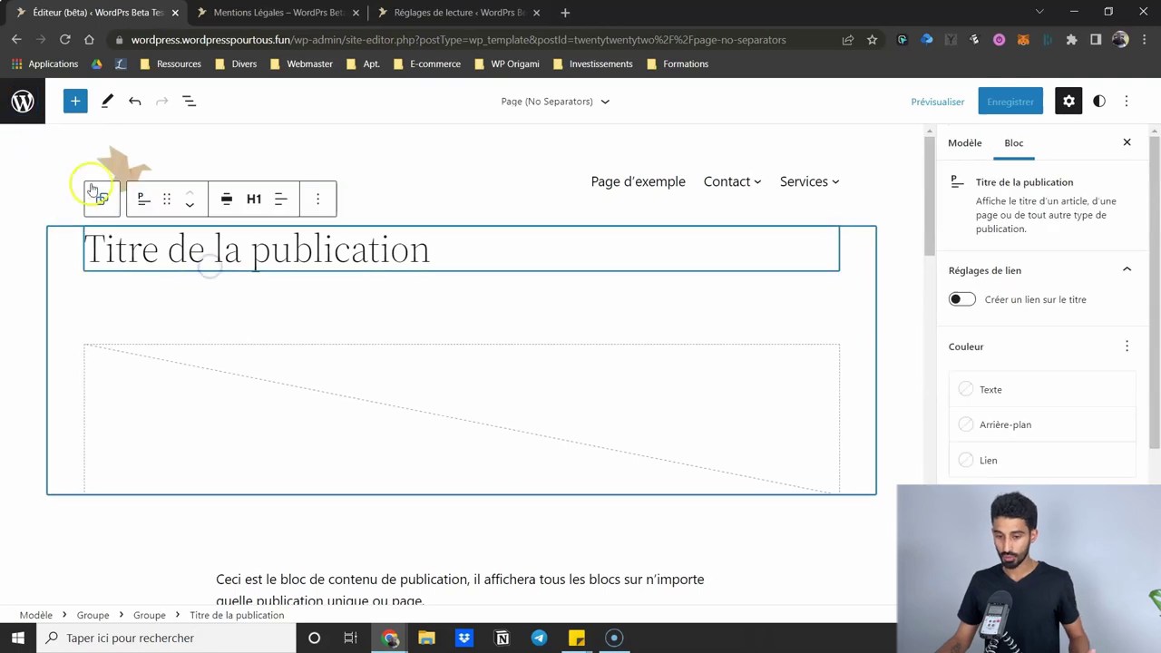
click(186, 103)
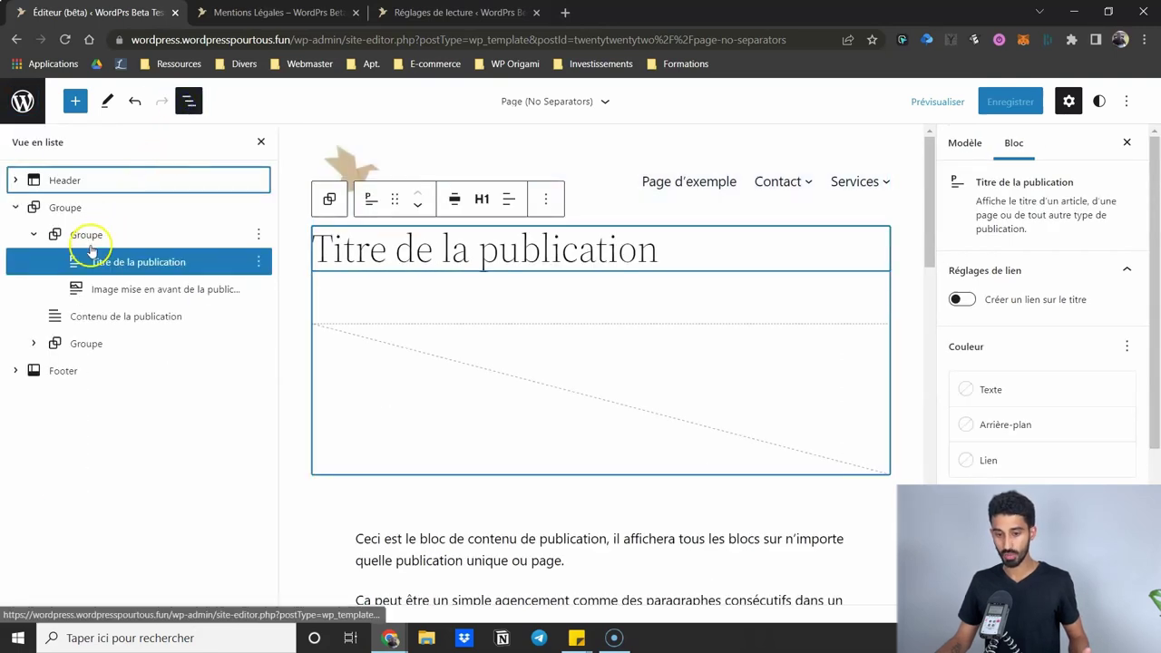
click(461, 359)
scroll(441, 381, down, 2)
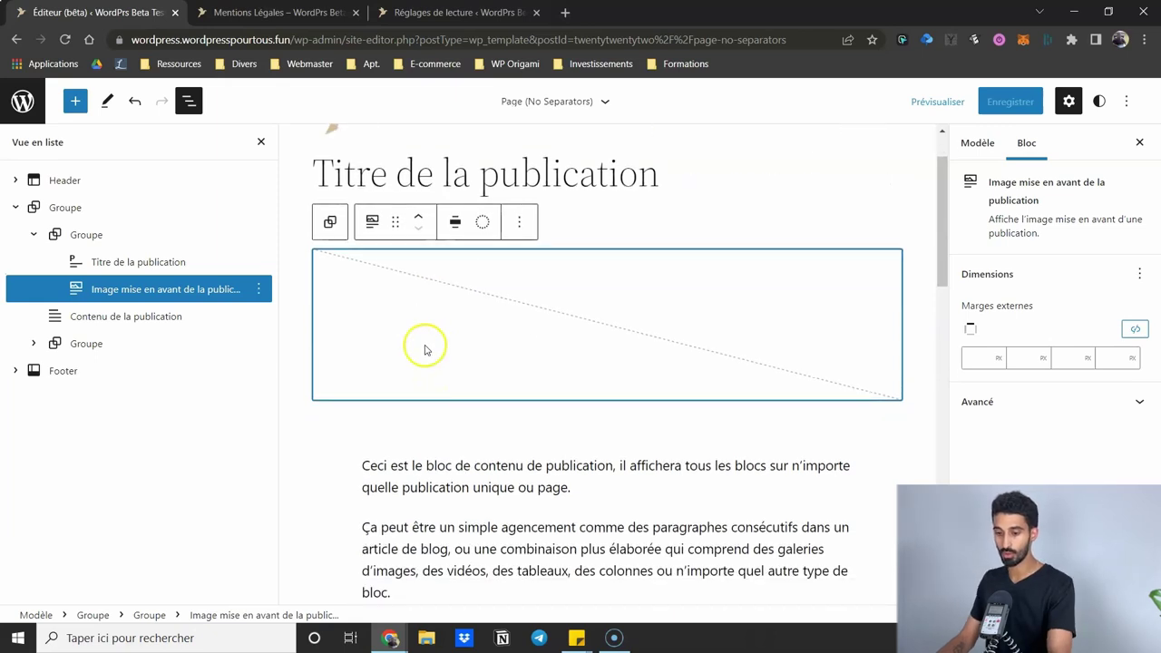
key(Delete)
- Delete the group holding the comments block from the Page (No Separators) template and save the template
click(549, 303)
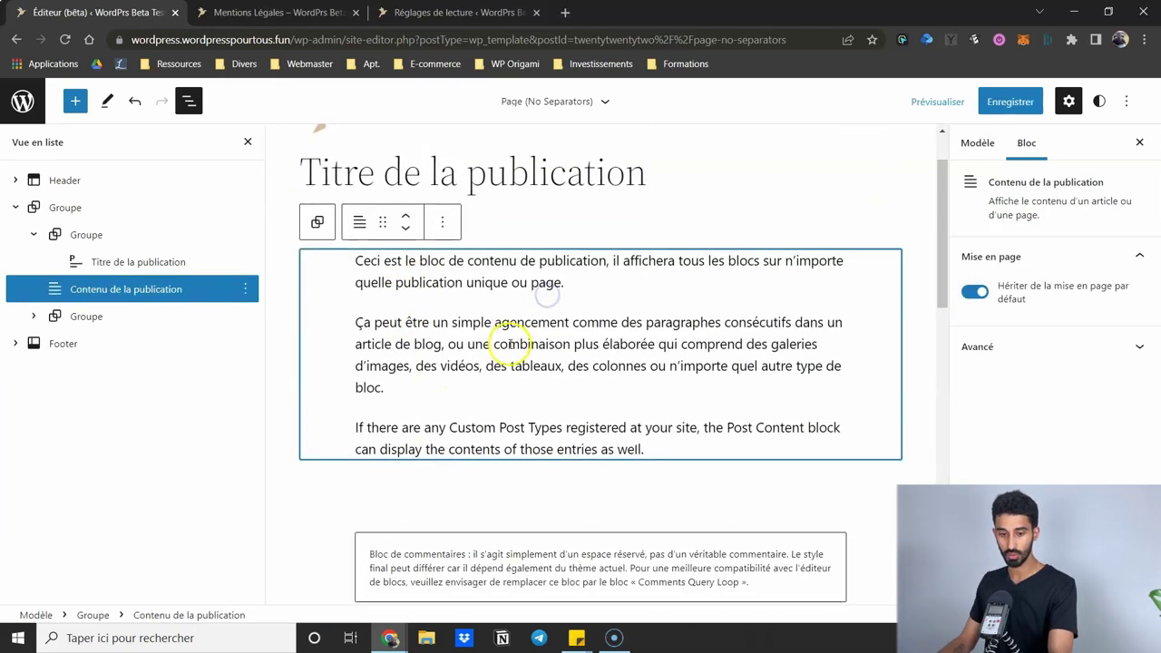
scroll(514, 454, down, 2)
click(358, 440)
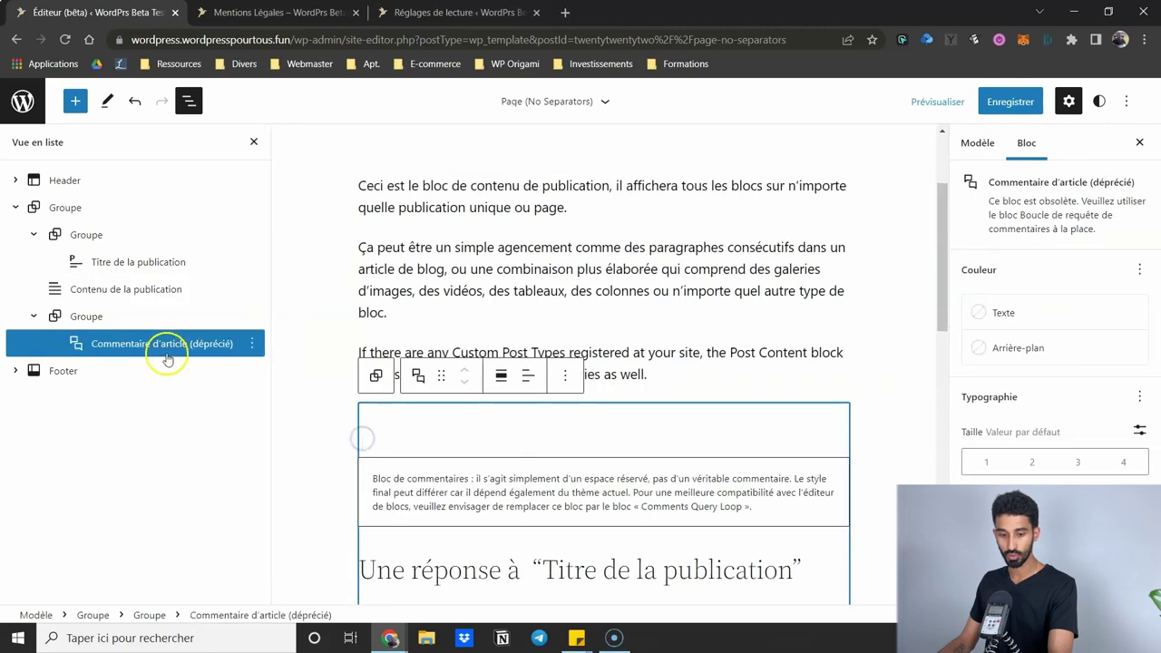
click(113, 320)
scroll(445, 348, down, 1)
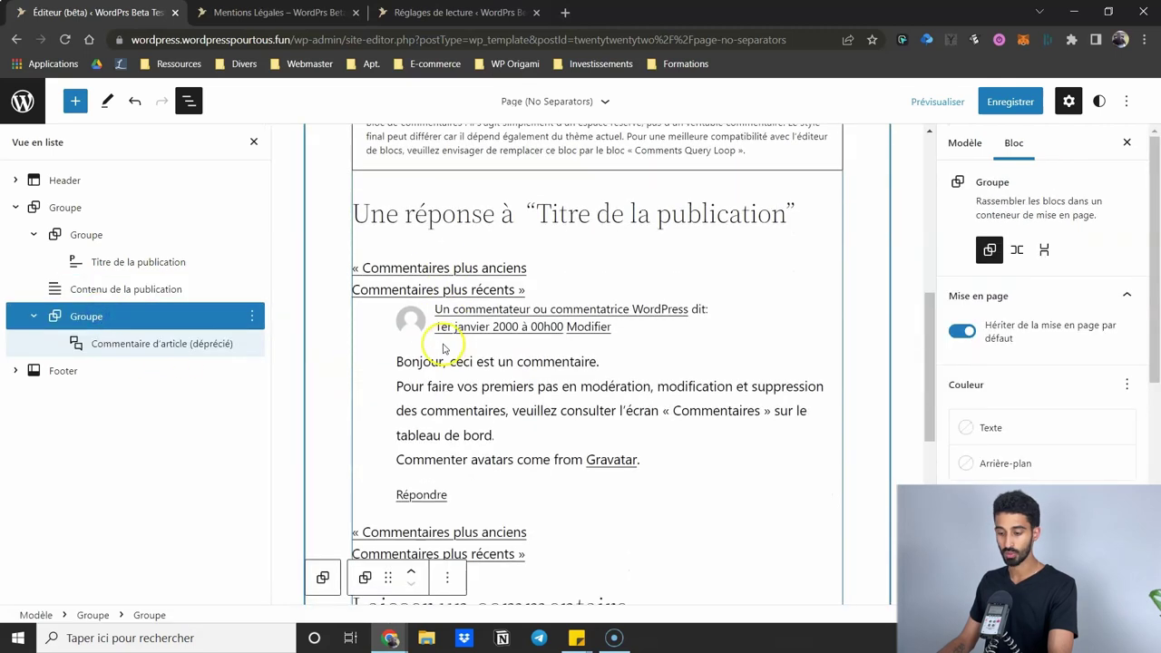
key(shift+alt+z)
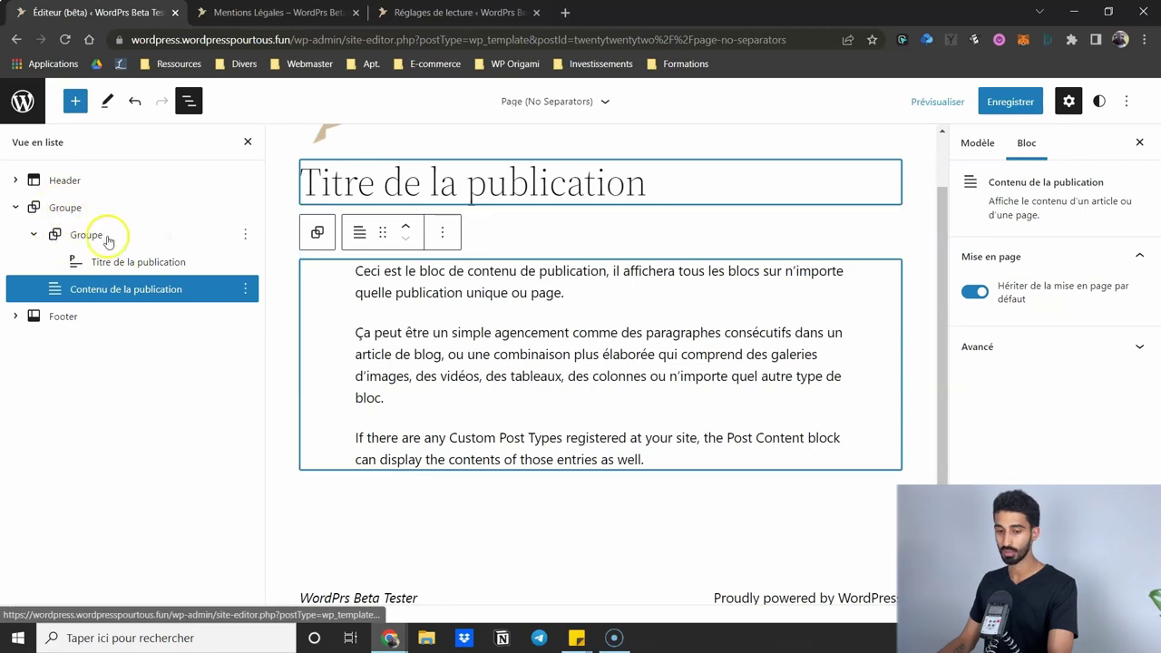
scroll(635, 254, up, 1)
click(1007, 102)
- Assign the Page (No Separators) template to the Mentions Légales page and update the page
click(307, 12)
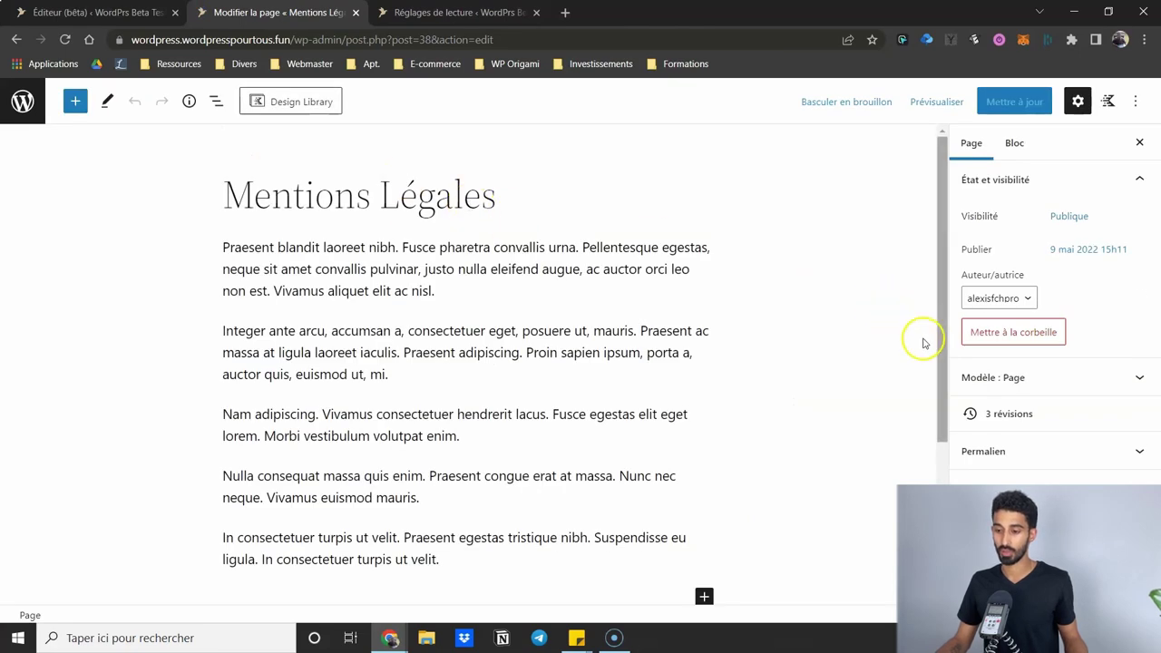
click(1009, 378)
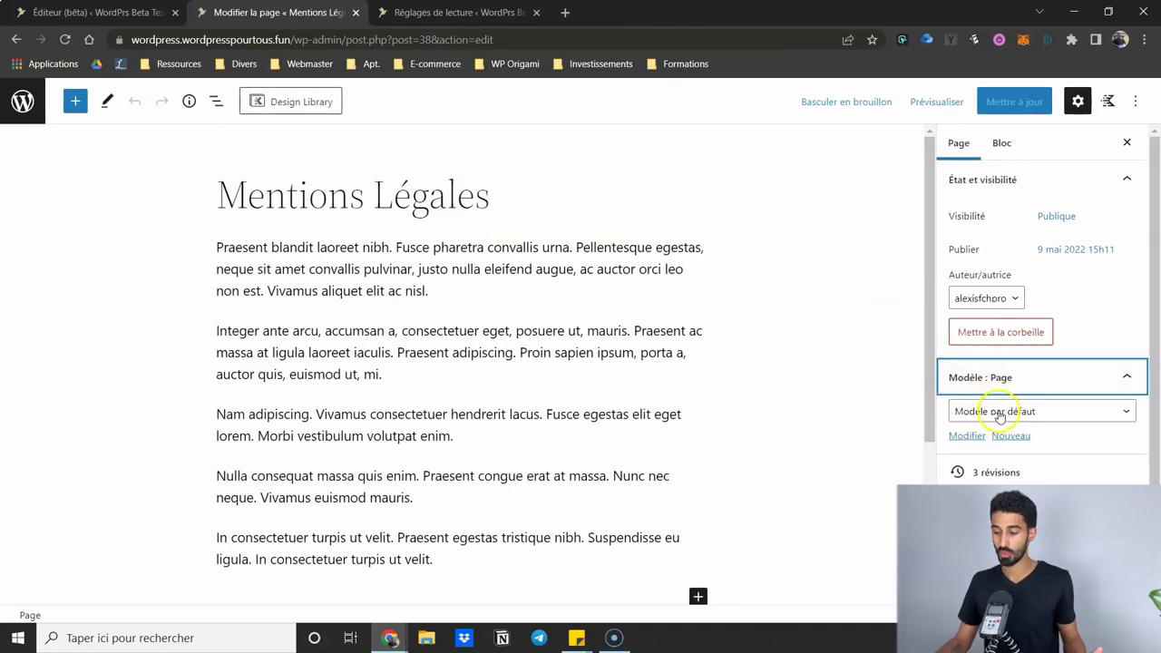
click(999, 412)
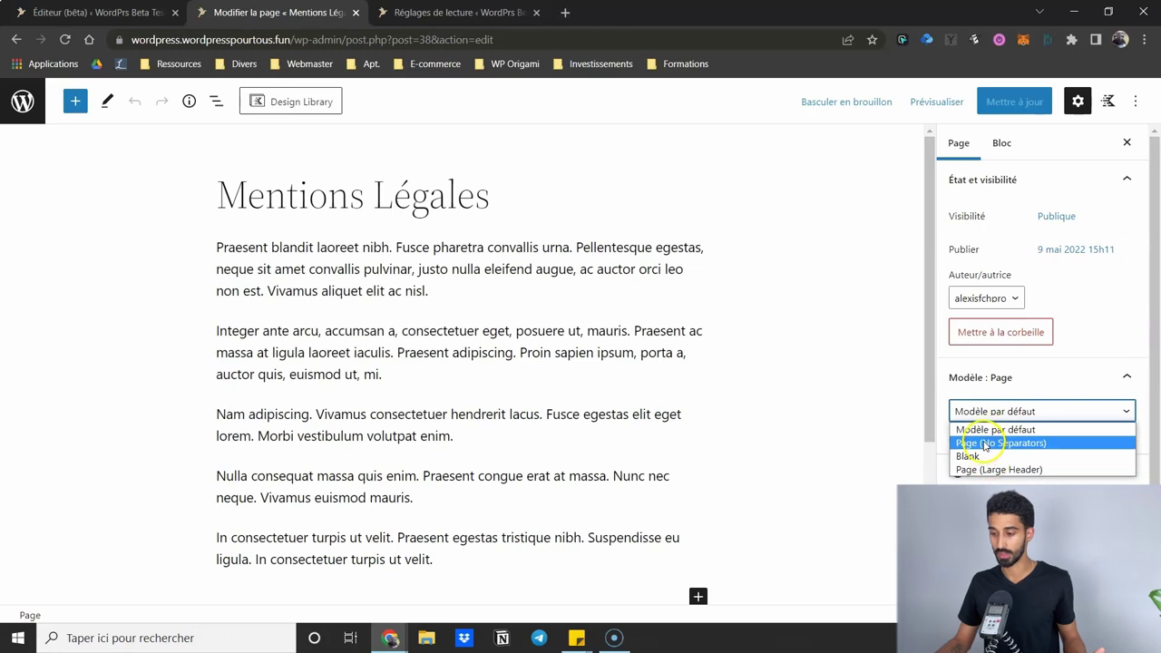
click(985, 443)
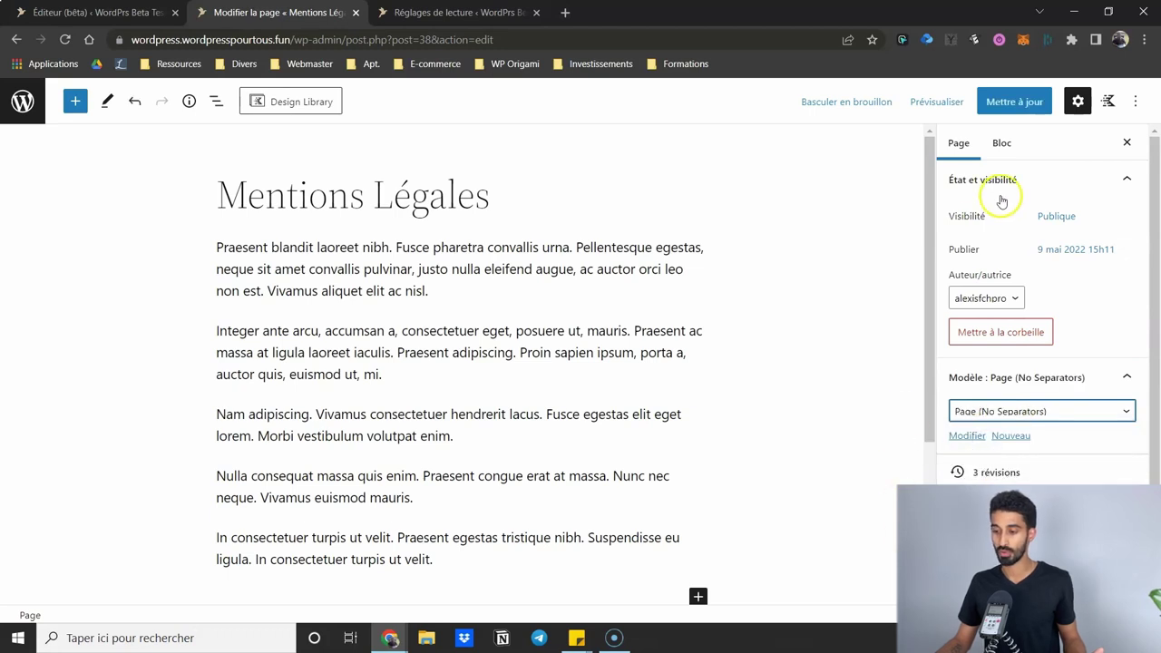
click(1018, 102)
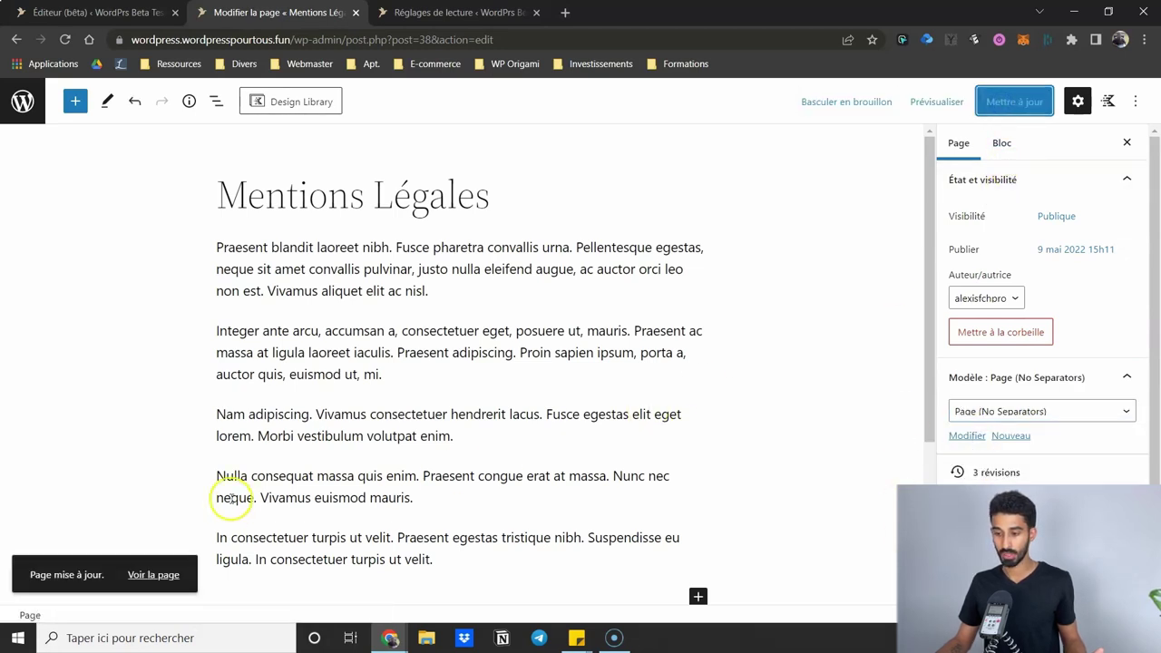
- Examine the title and layout of the public Mentions Légales page, and compare them with the public Page d'exemple
click(156, 576)
scroll(287, 240, down, 3)
scroll(290, 247, up, 3)
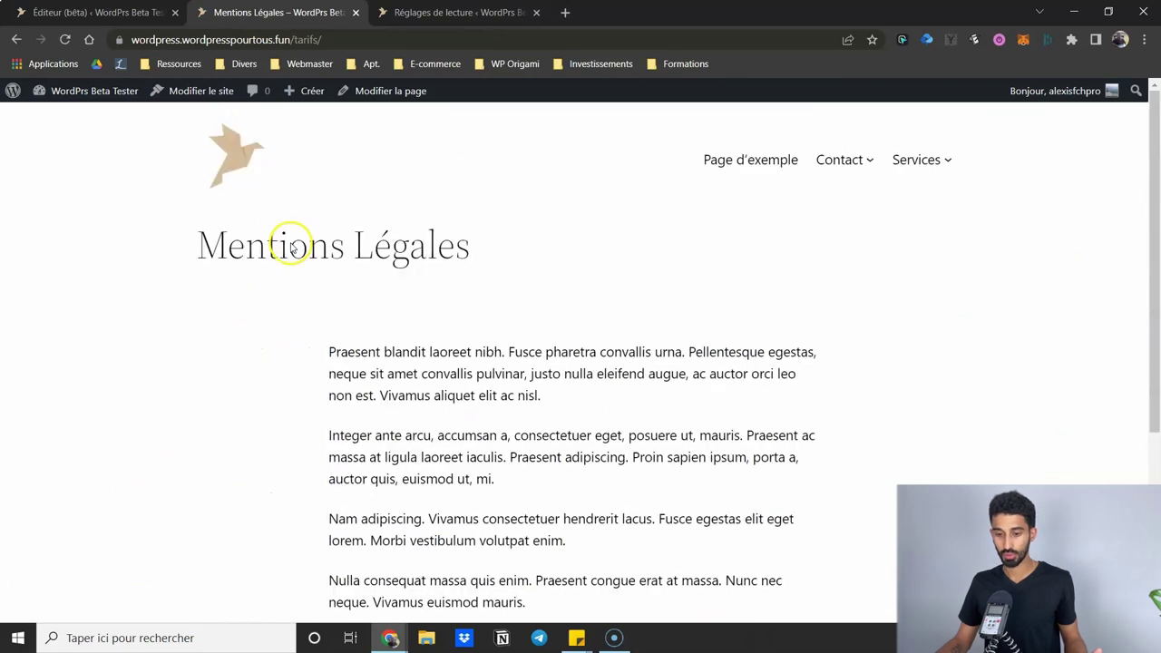
scroll(320, 254, down, 1)
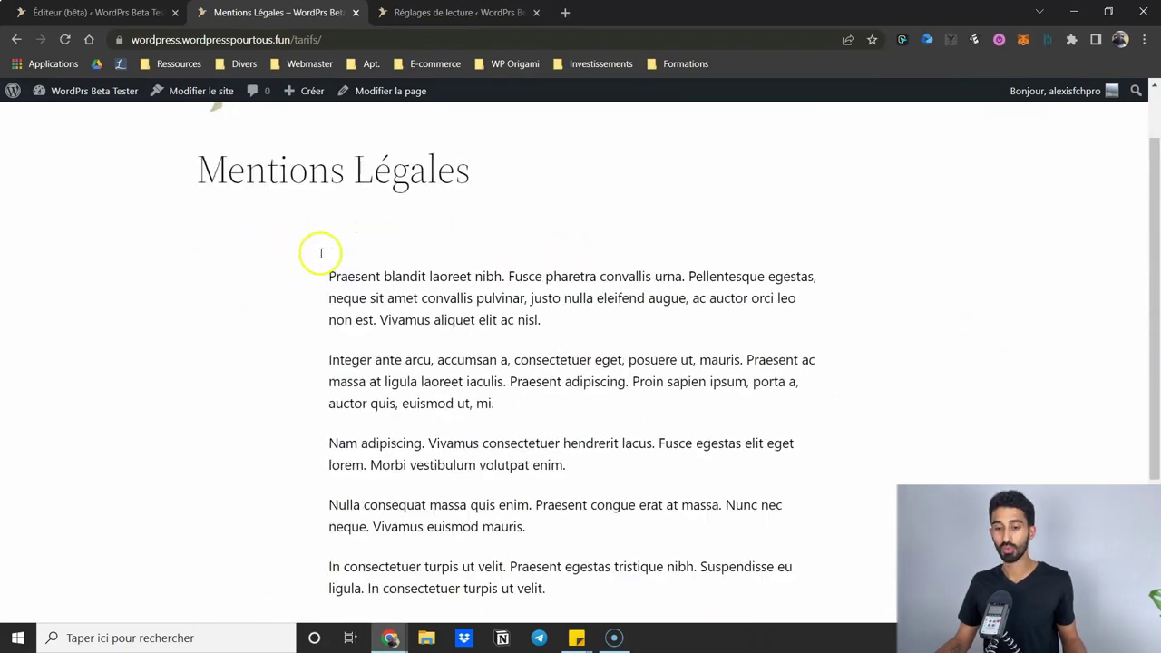
scroll(333, 251, up, 1)
drag(217, 239, 456, 234)
click(511, 246)
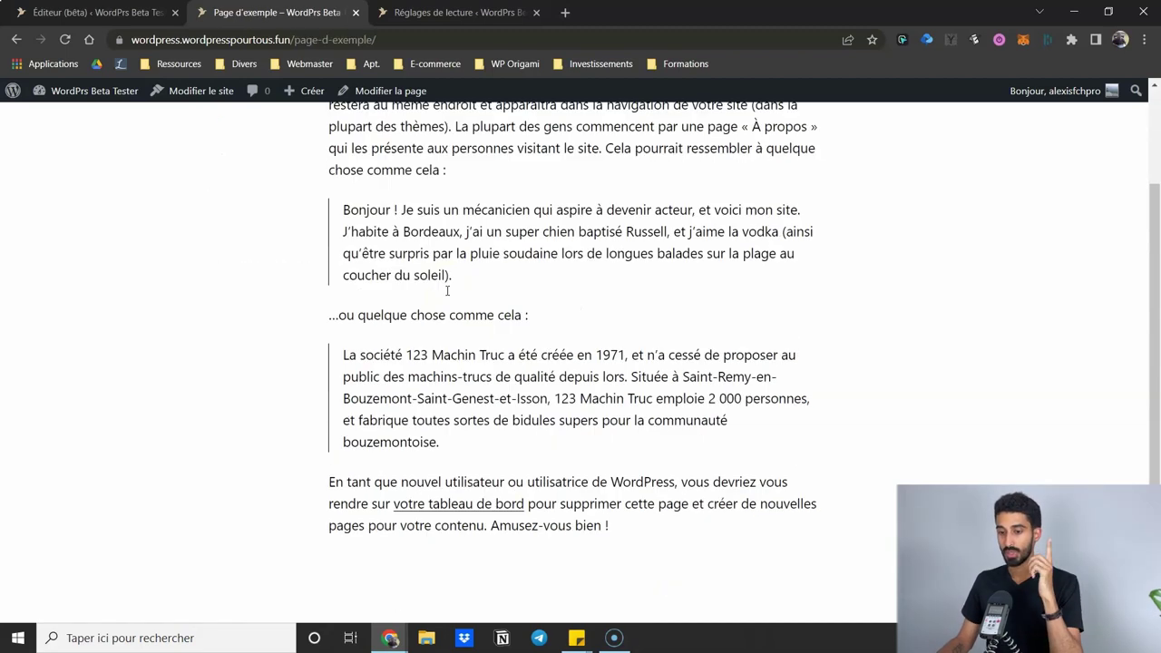
scroll(447, 292, up, 2)
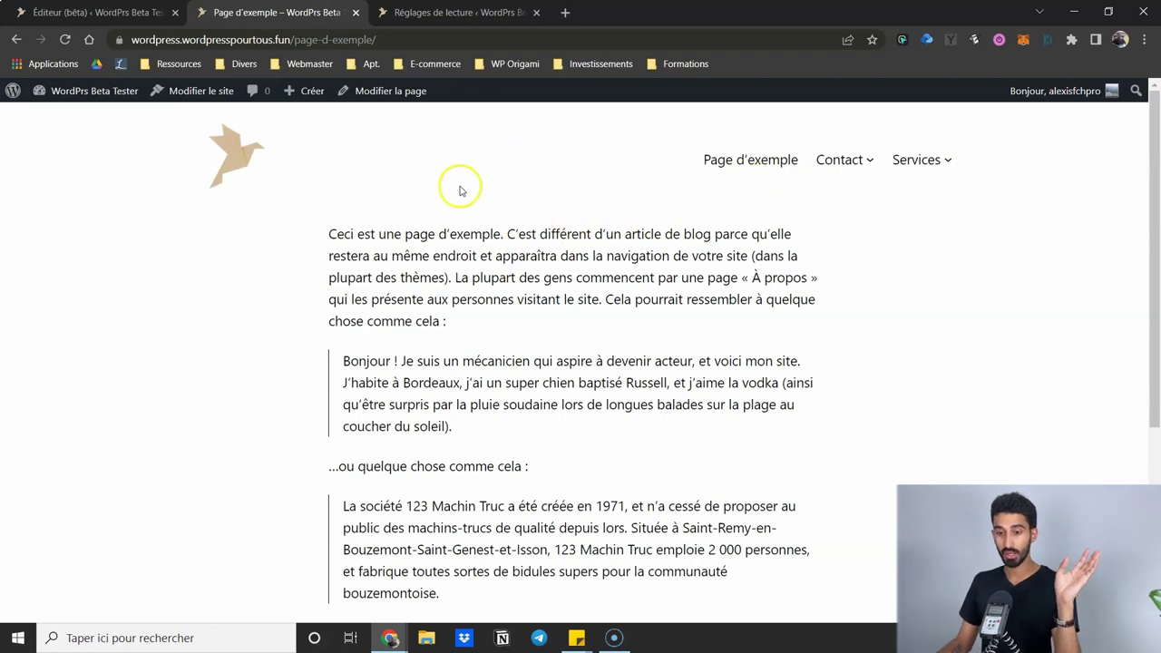
- Return to the site editor's template list and open the Page (Large Header) template
click(160, 19)
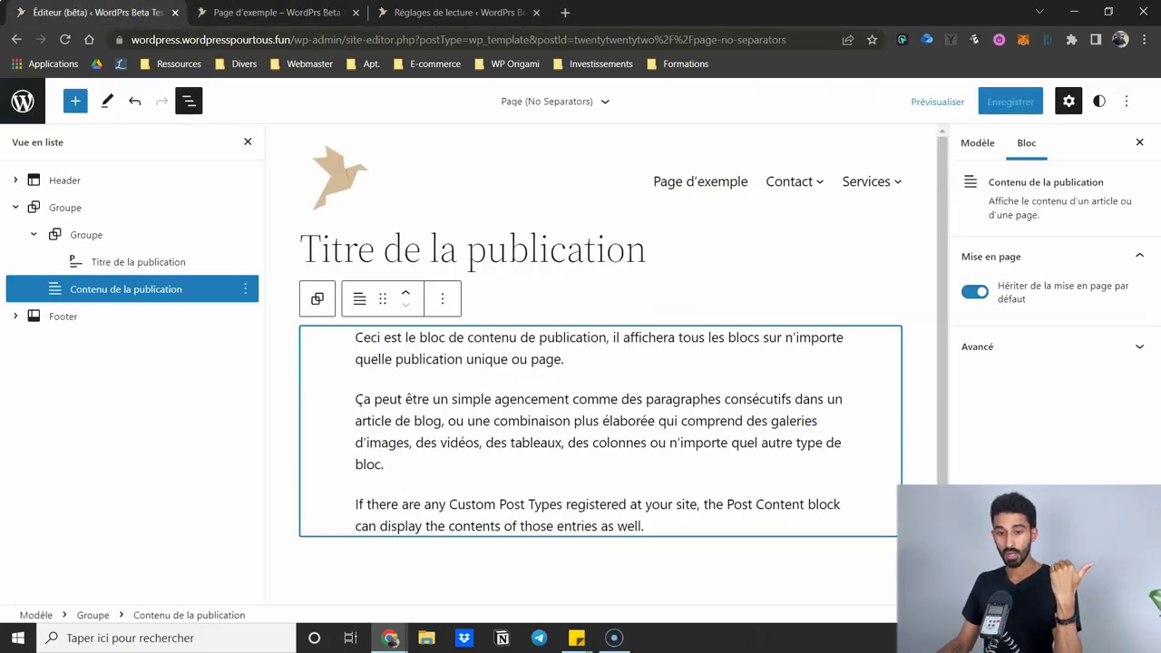
click(23, 101)
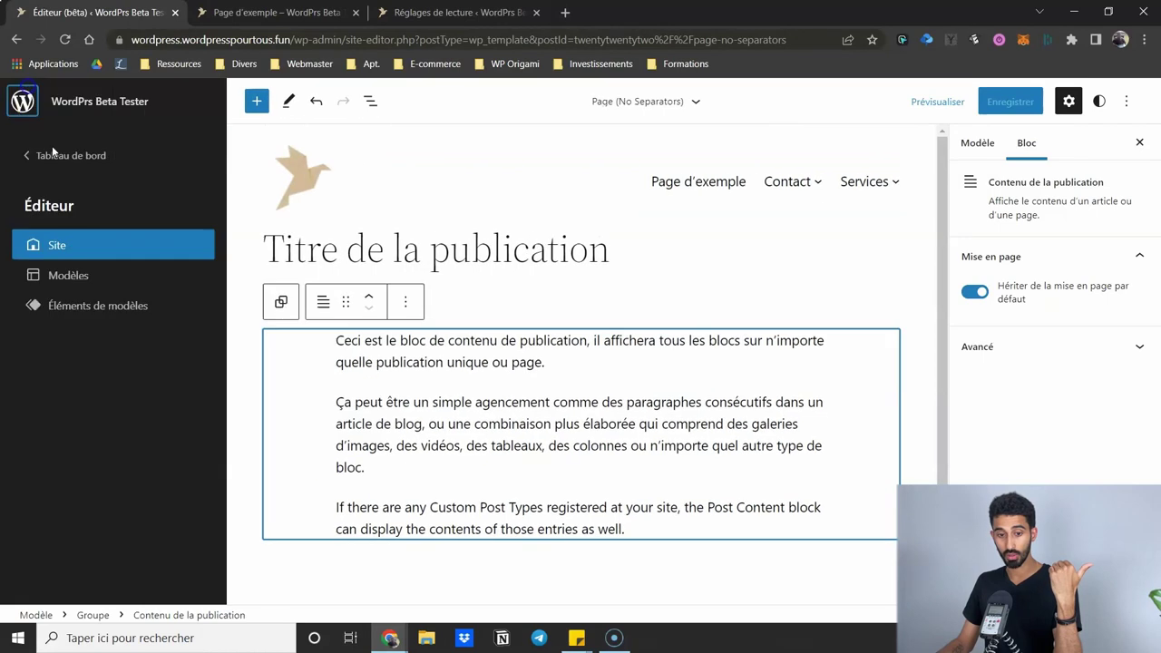
click(103, 270)
scroll(435, 277, down, 3)
scroll(376, 215, up, 1)
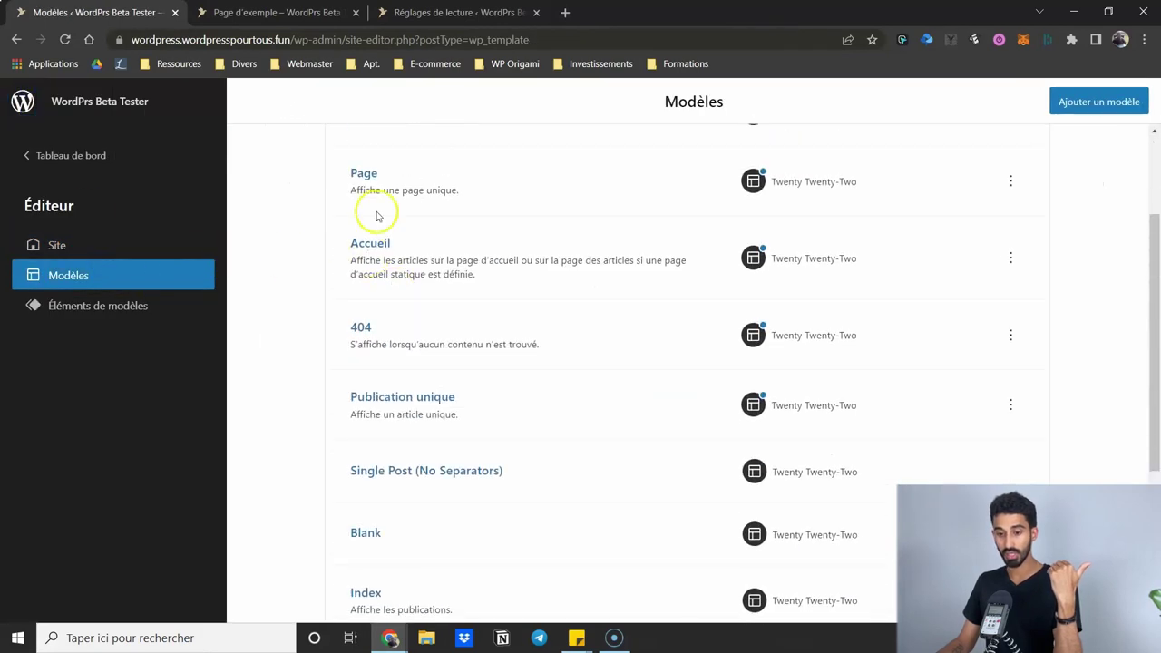
scroll(402, 317, down, 3)
scroll(372, 490, up, 1)
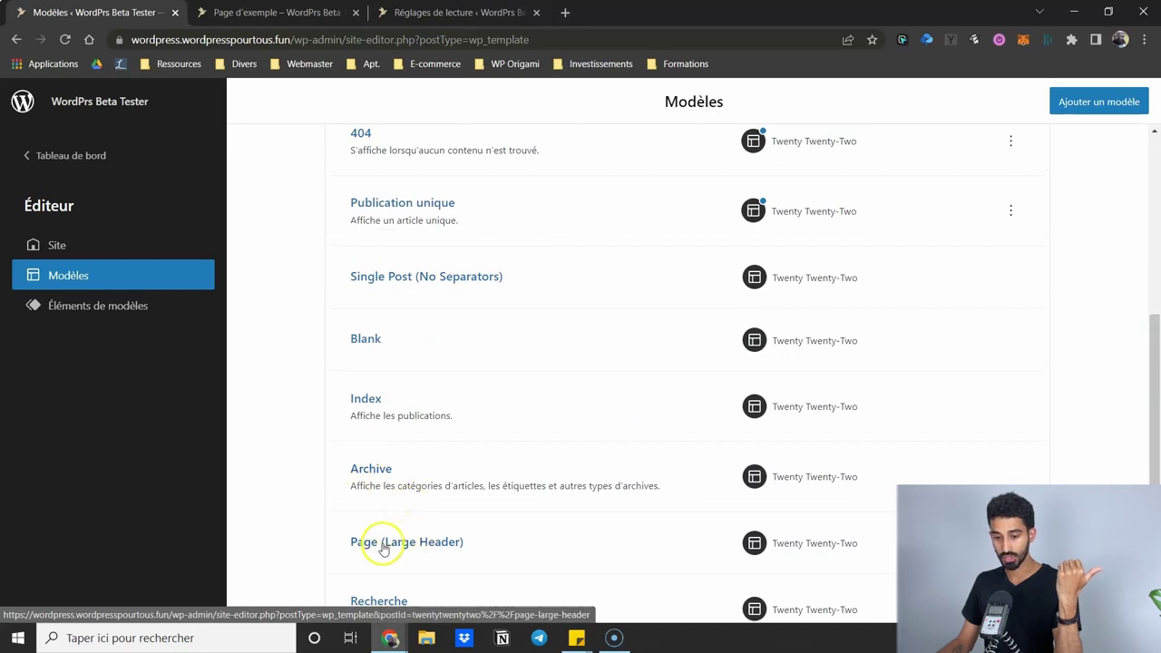
click(385, 543)
- Remove the header and footer from the Page (Large Header) template, keeping only the group with Contenu de la publication, and save it
scroll(285, 305, down, 4)
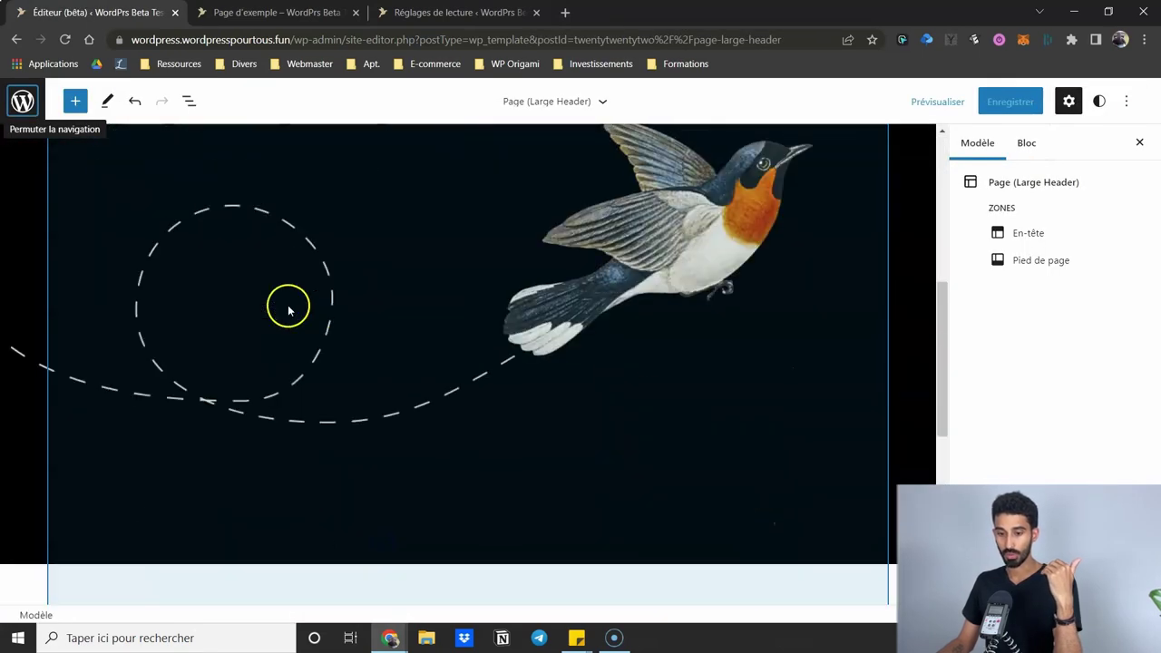
scroll(285, 303, up, 5)
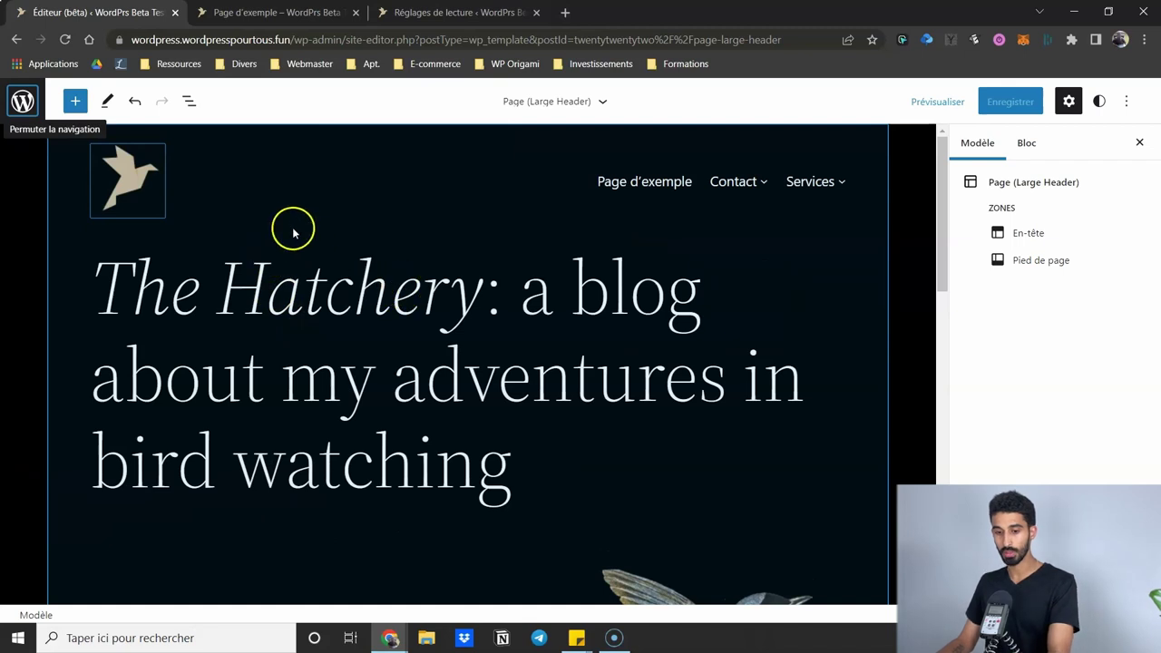
scroll(294, 228, down, 8)
click(290, 189)
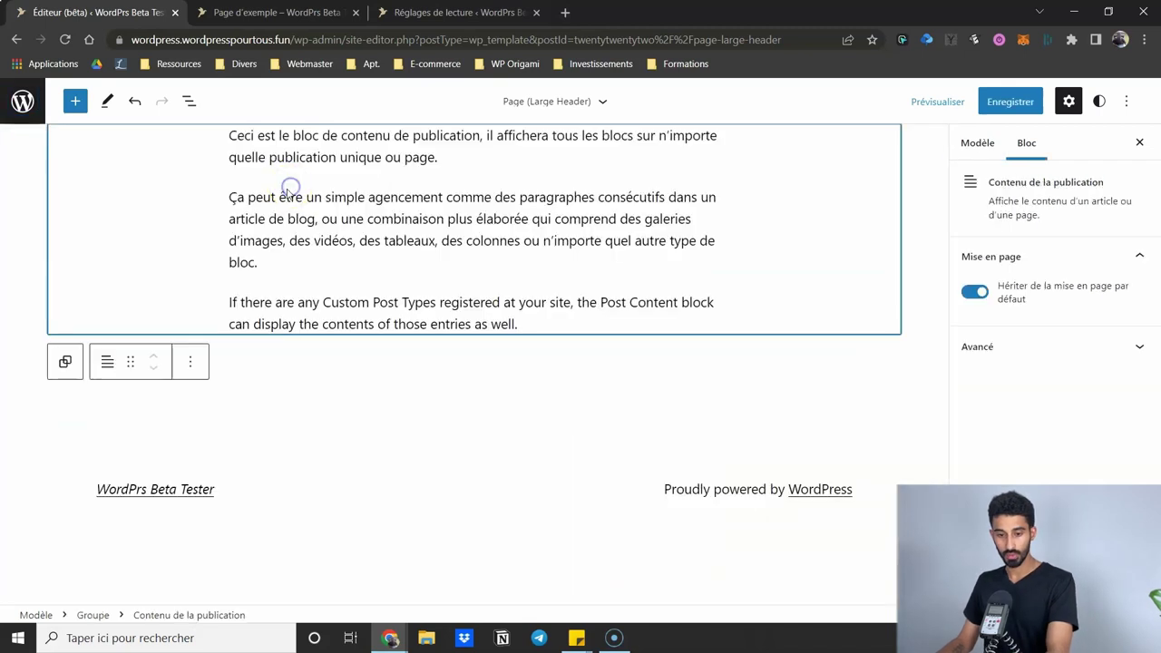
click(198, 103)
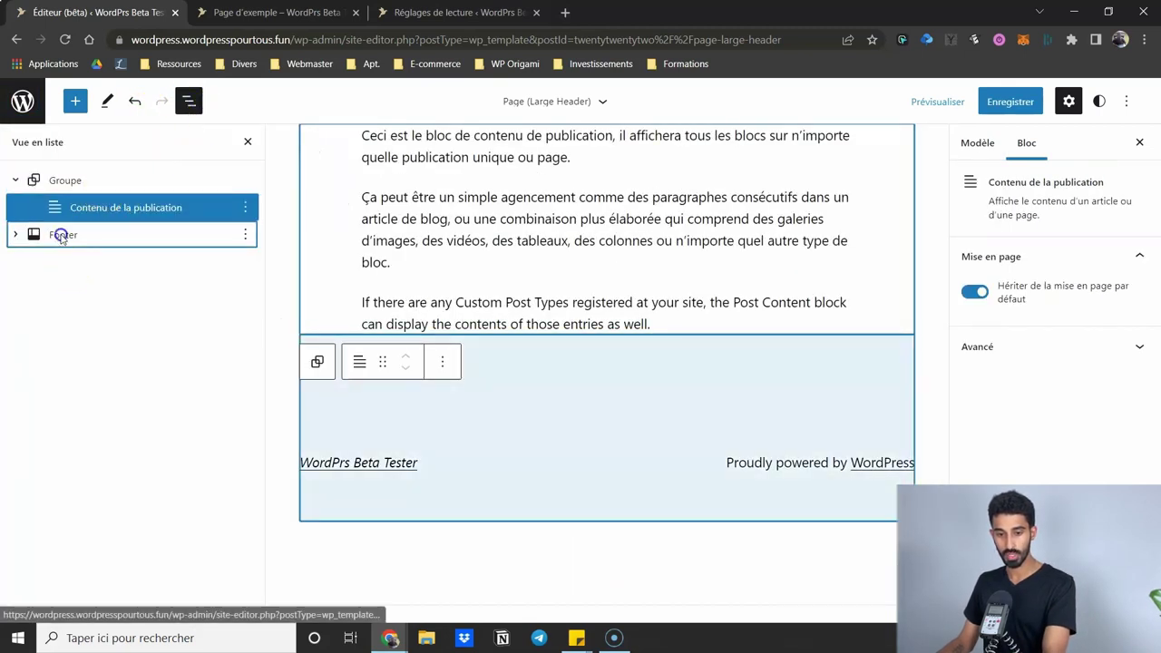
click(61, 236)
key(Delete)
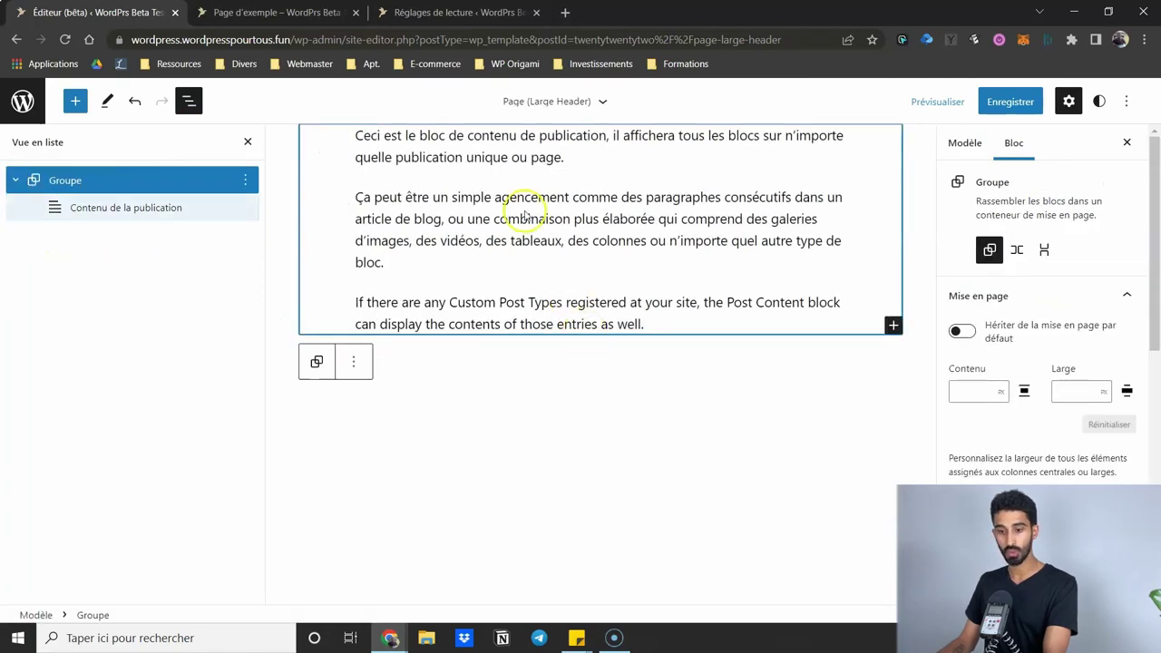
click(421, 361)
click(1021, 105)
click(1023, 109)
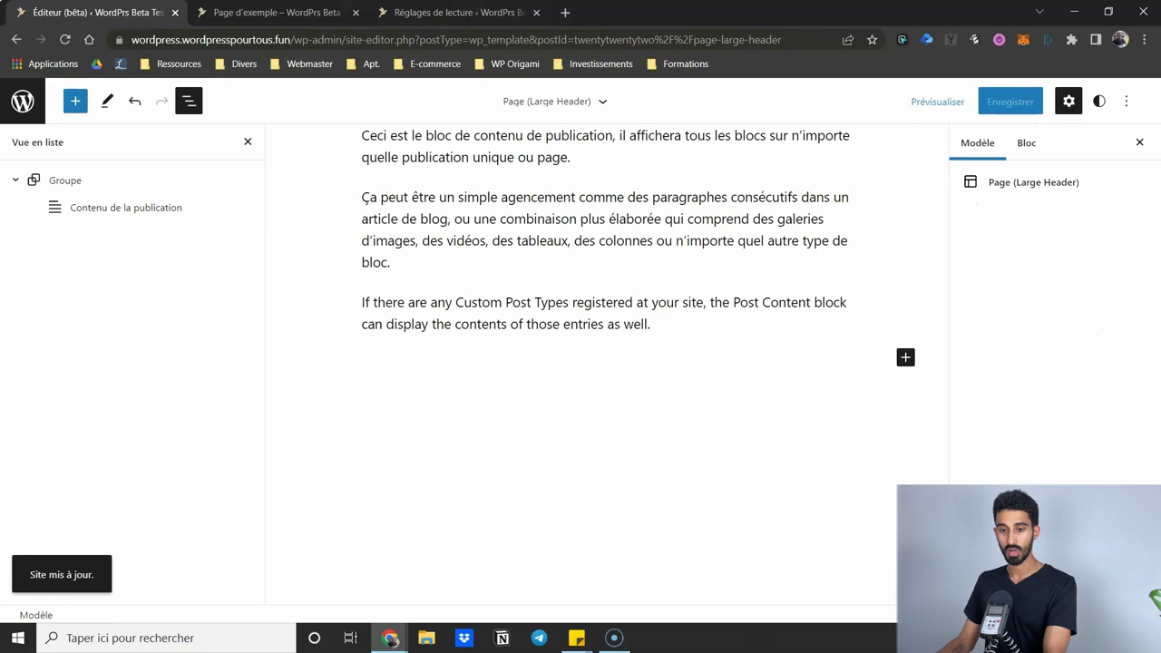
- Switch to the public Page d'exemple, open it for editing and retitle it Landing Page
key(ctrl+Tab)
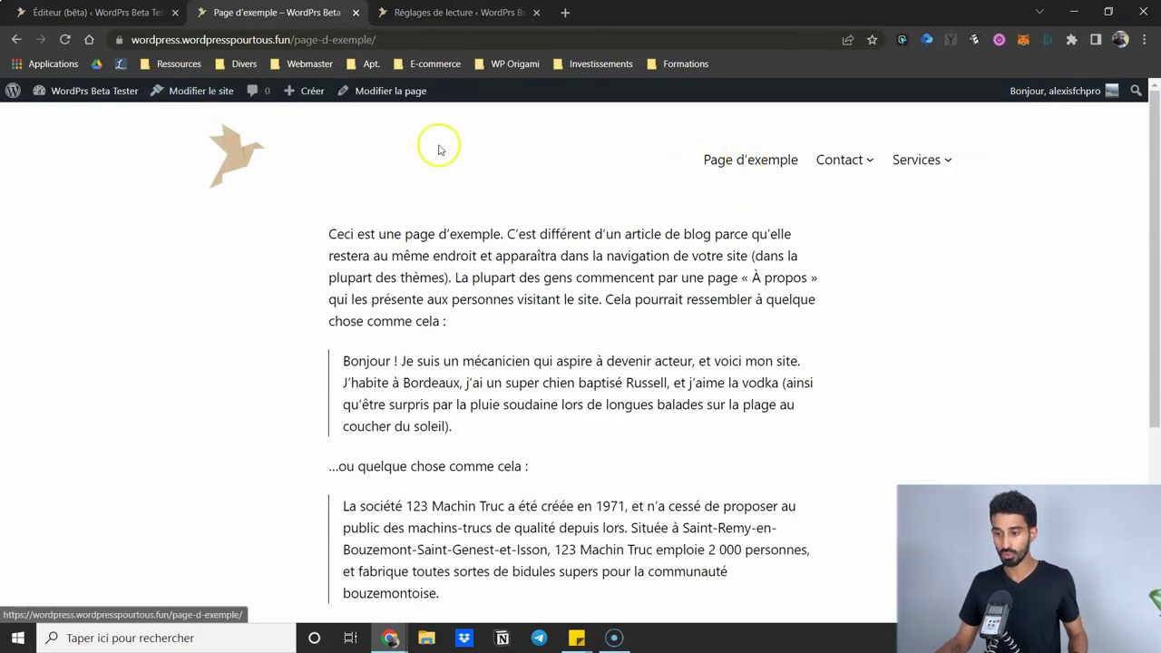
click(354, 100)
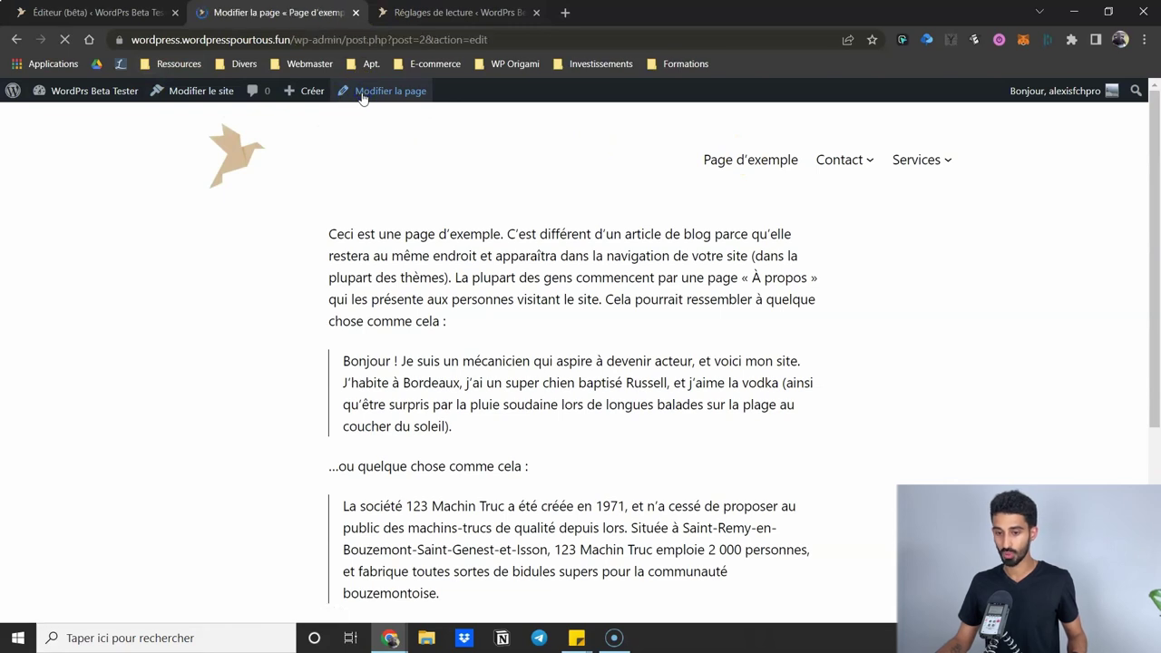
triple_click(356, 272)
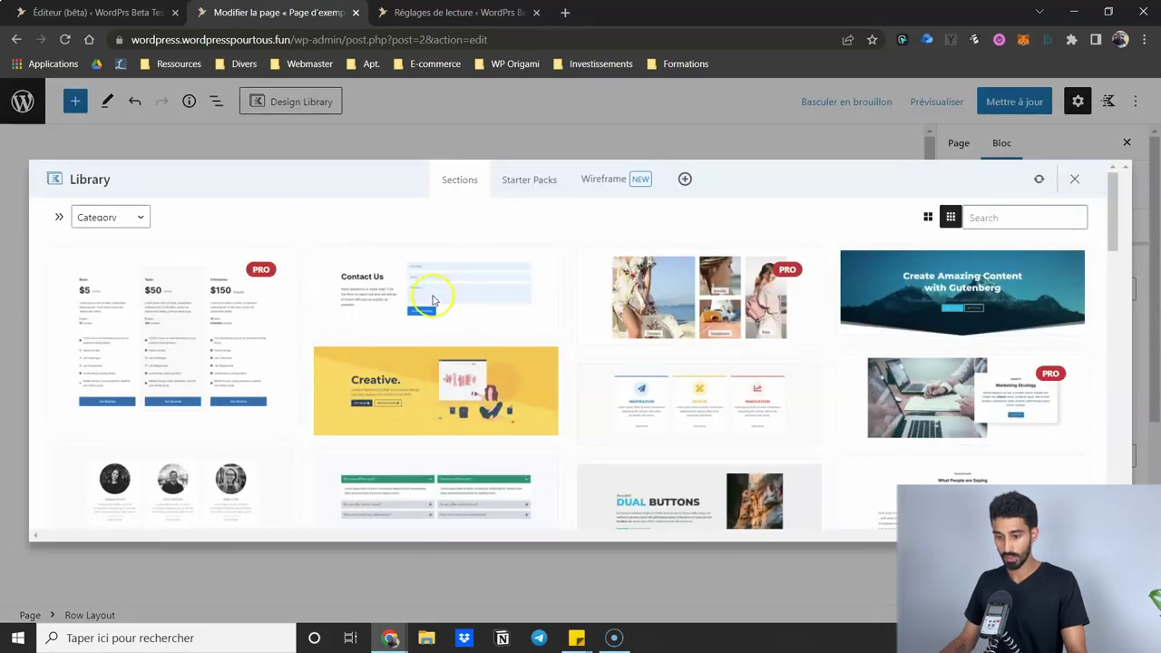
- Insert the Call to Action section from the Kadence design library and set its row layout to Pleine largeur
scroll(433, 300, down, 3)
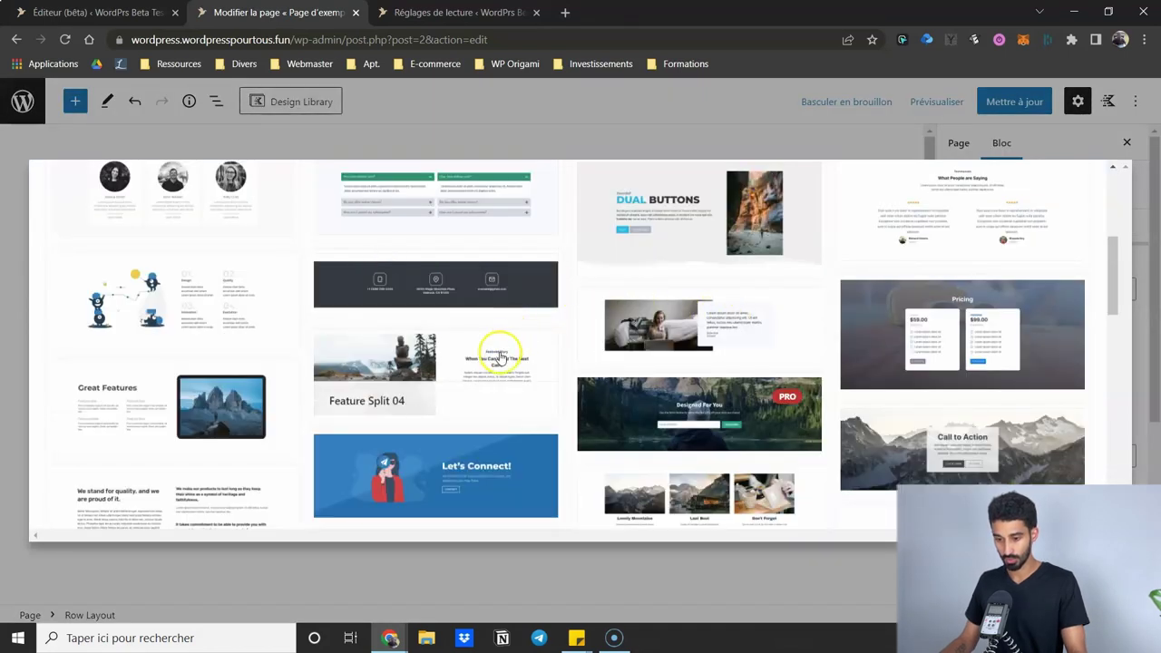
click(925, 440)
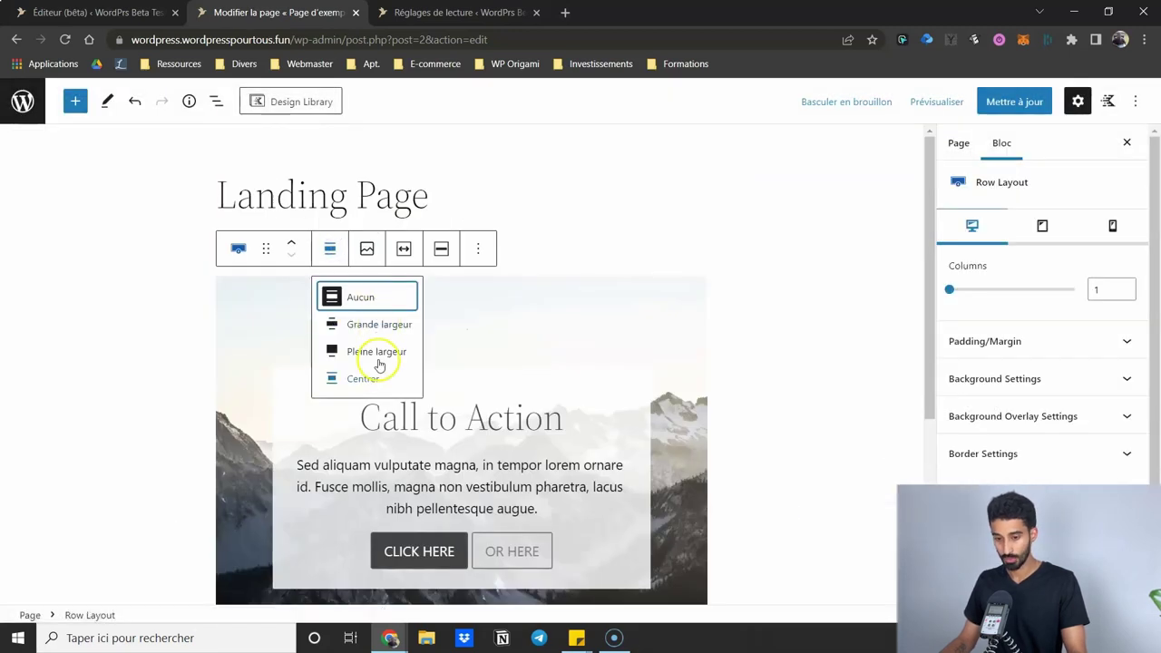
click(374, 352)
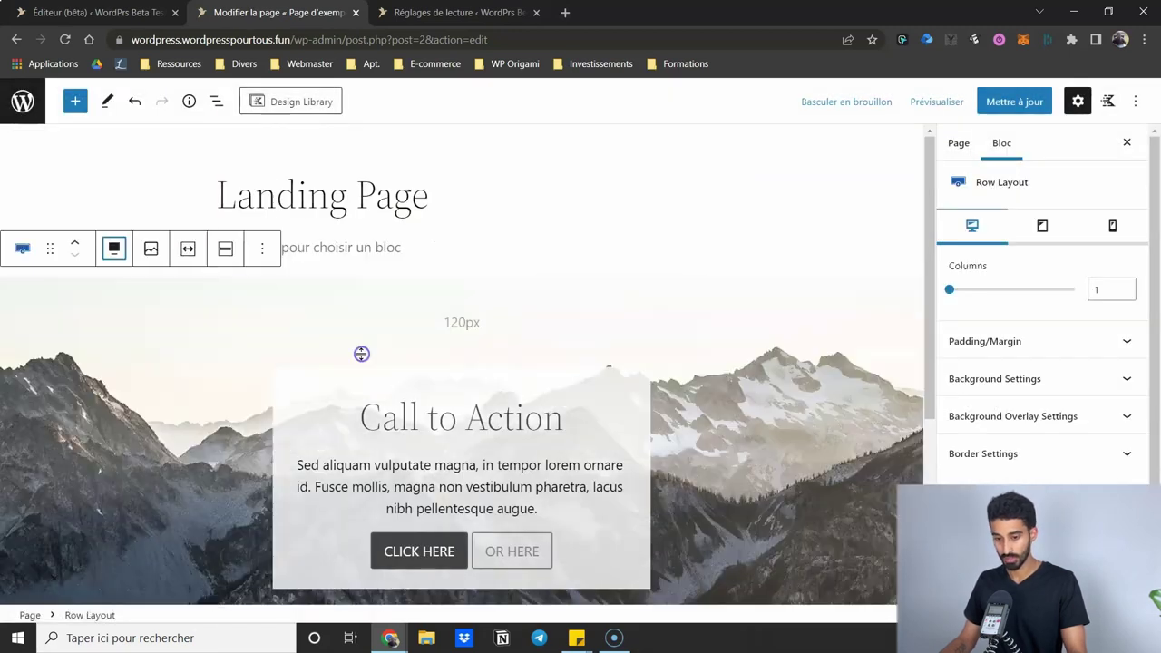
- Assign the Page (Large Header) template to the Landing Page, update it and view the public page
click(964, 146)
click(1002, 381)
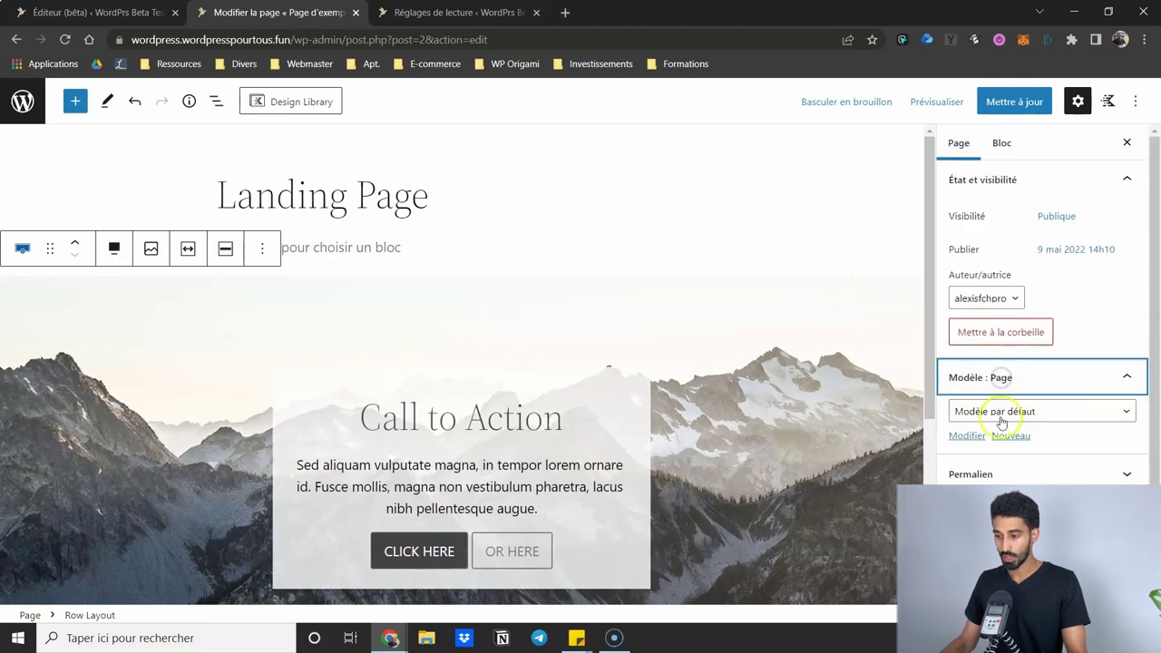
click(1002, 414)
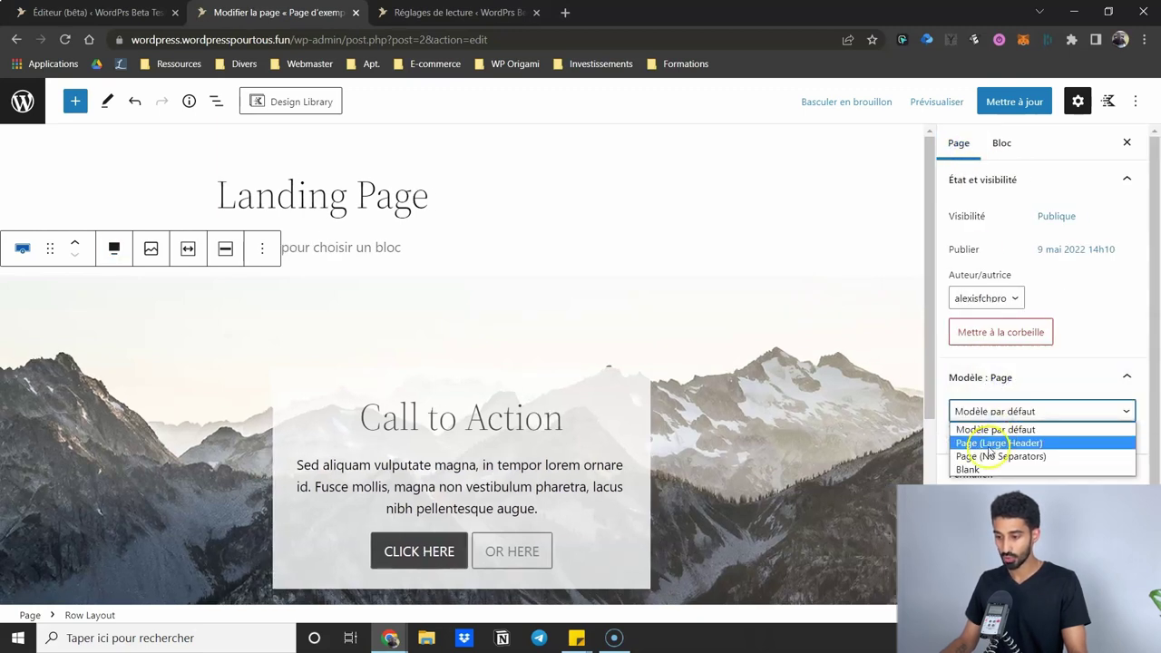
click(987, 443)
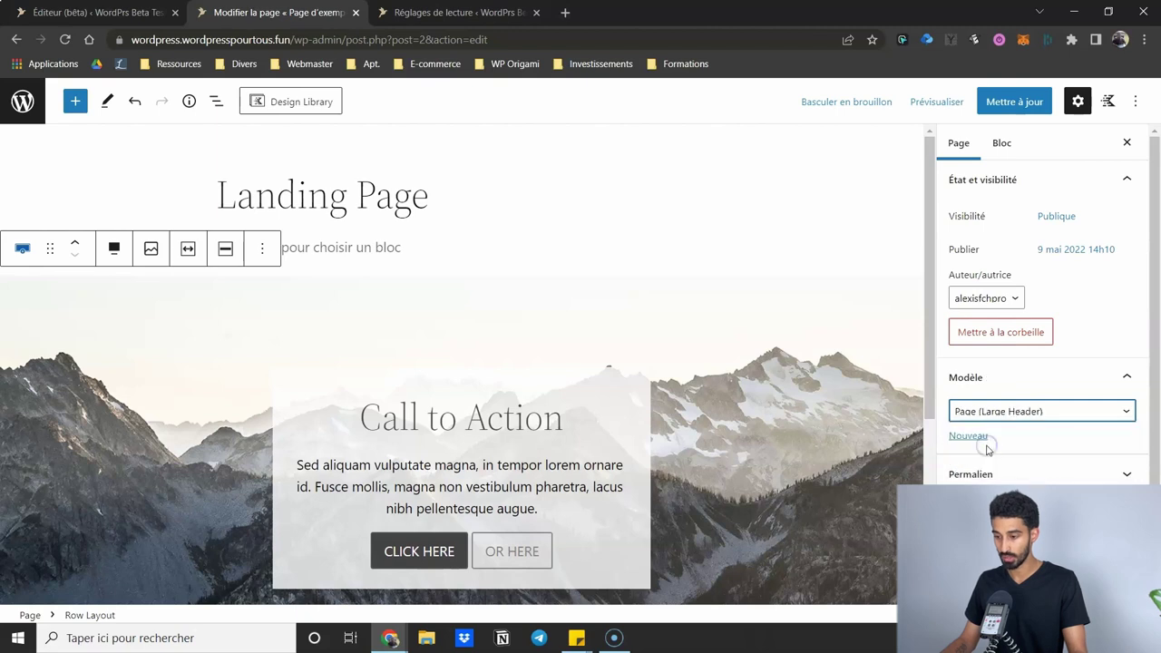
click(1014, 102)
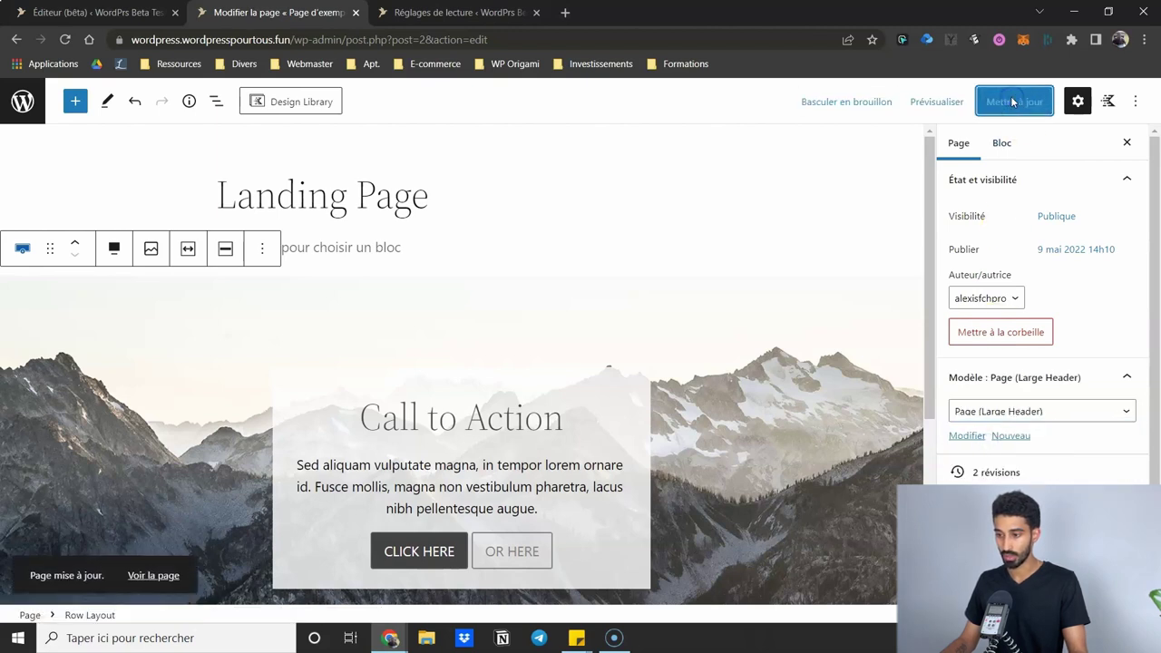
click(145, 575)
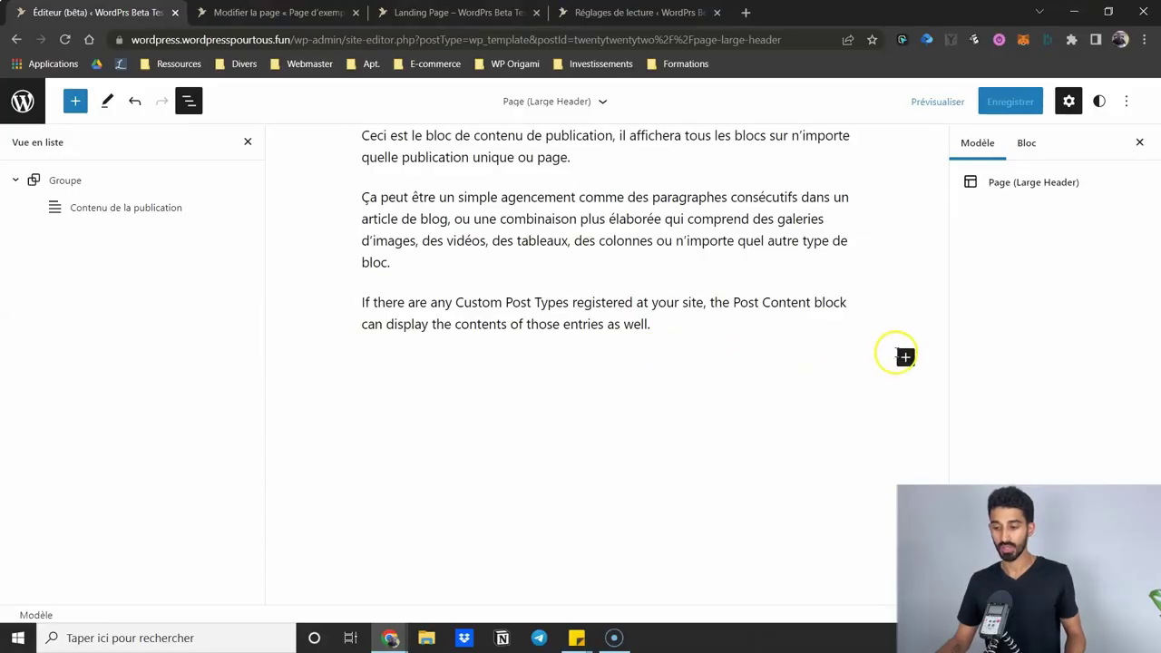
- Search the blocks that can be added below the template's content for "en" to locate the En-tête block
click(904, 358)
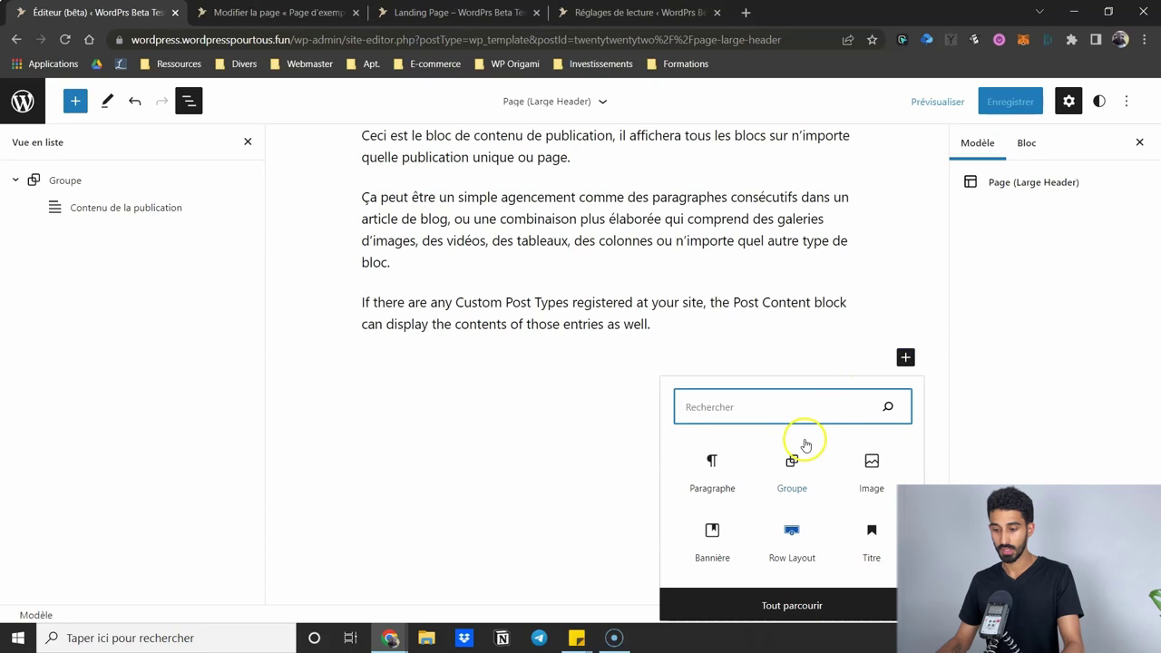
text(en)
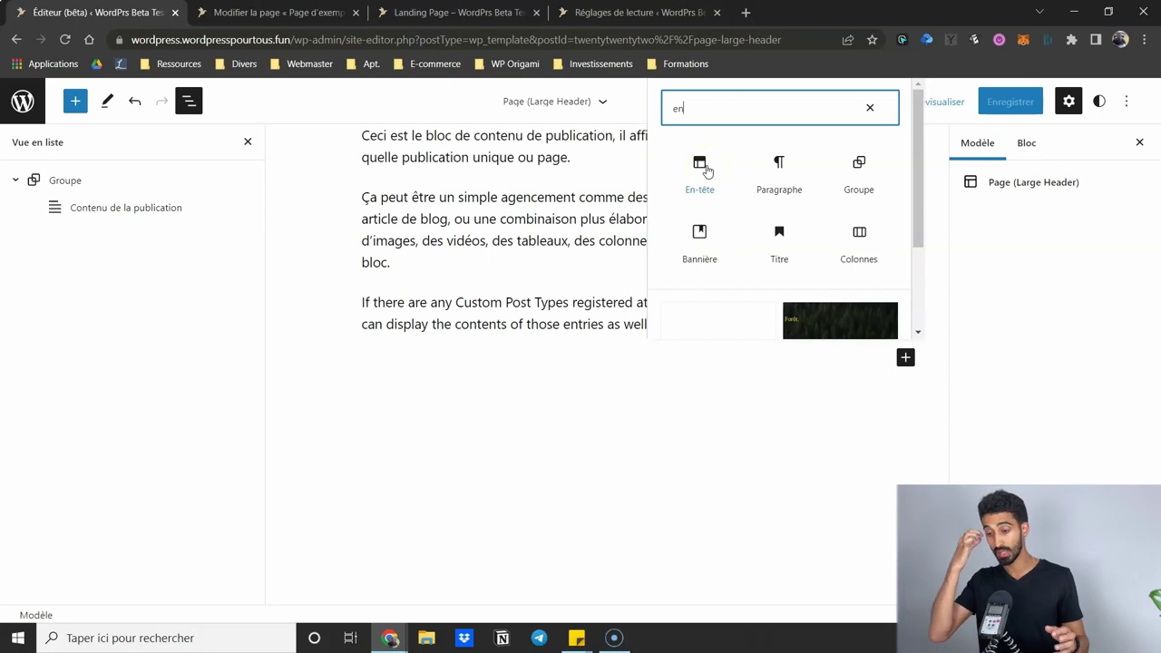
click(855, 373)
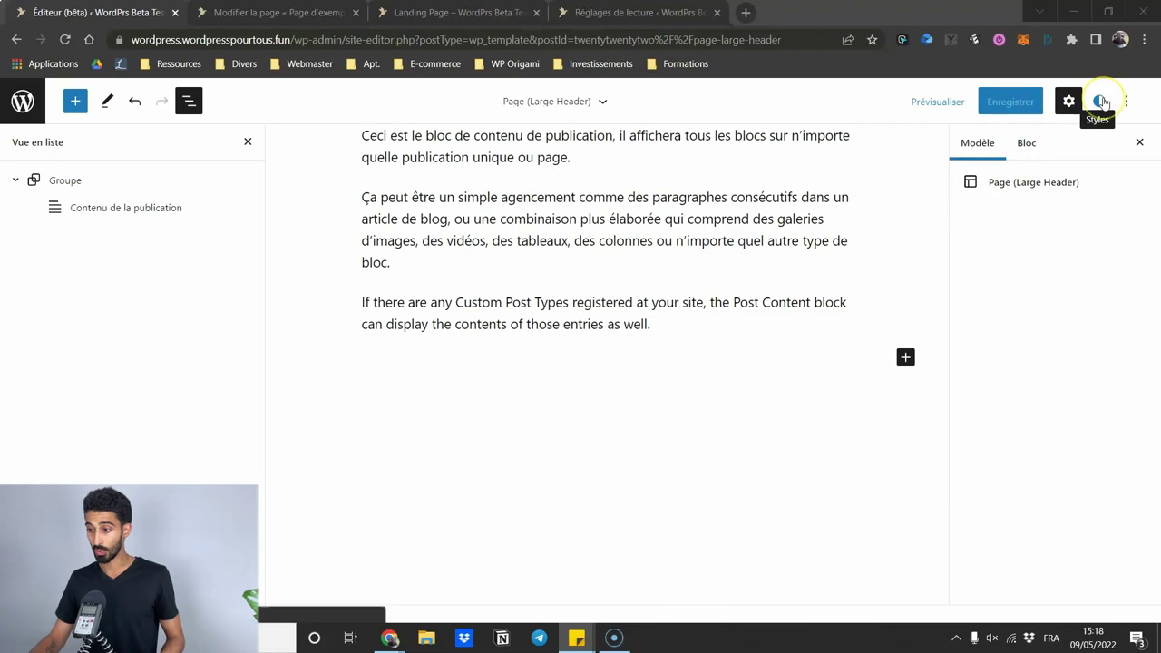
- Examine the site's global styles, covering the typography settings for Texte and Liens and the colour palette
click(1099, 102)
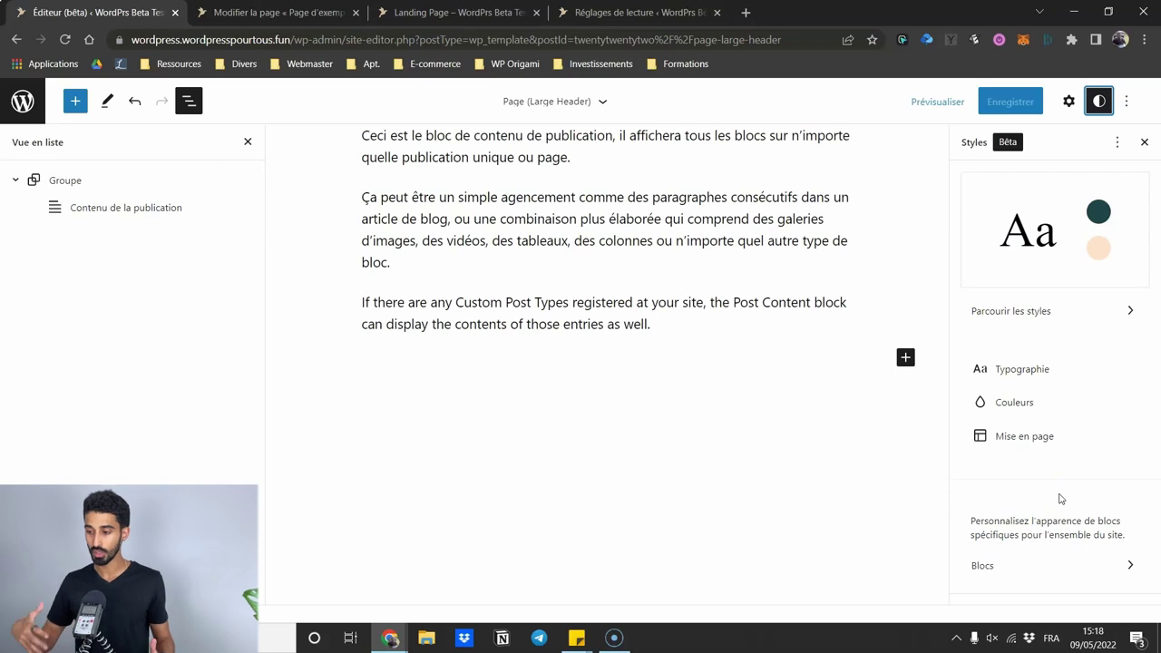
click(998, 371)
click(1005, 284)
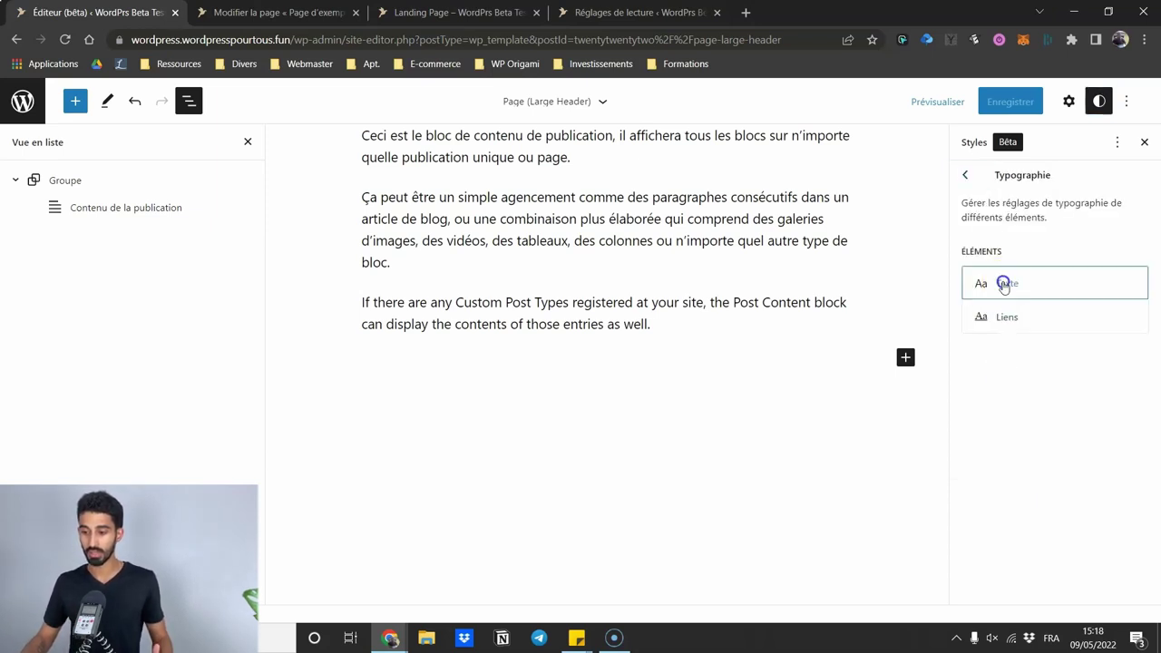
click(965, 175)
click(993, 313)
click(967, 177)
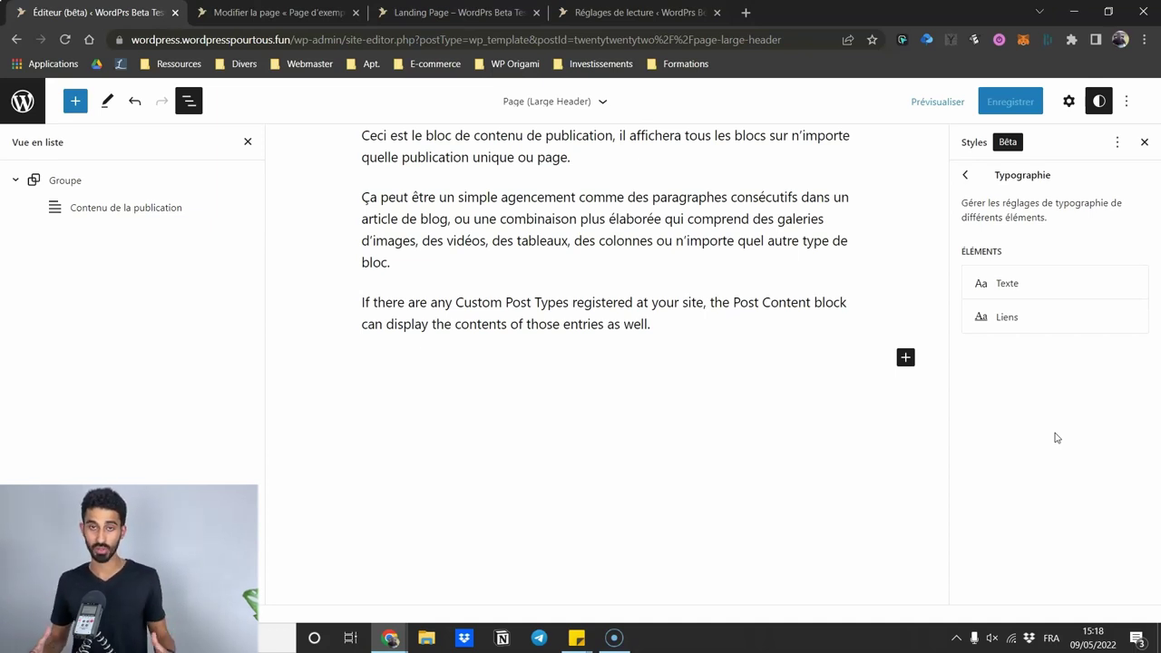
click(972, 174)
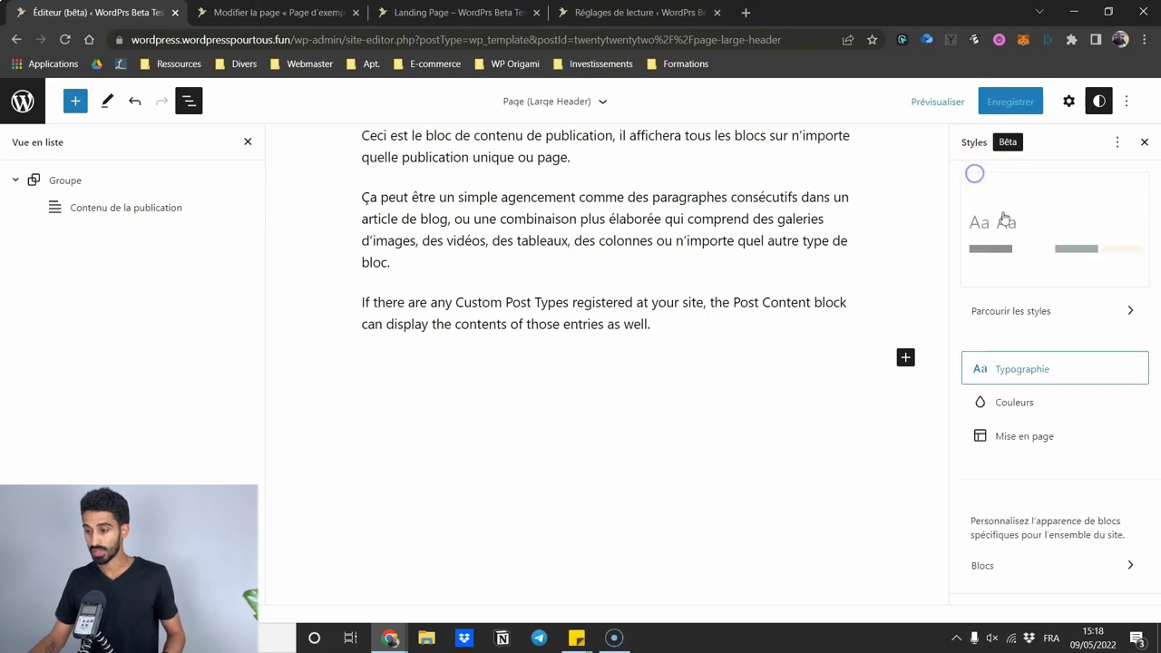
click(1018, 402)
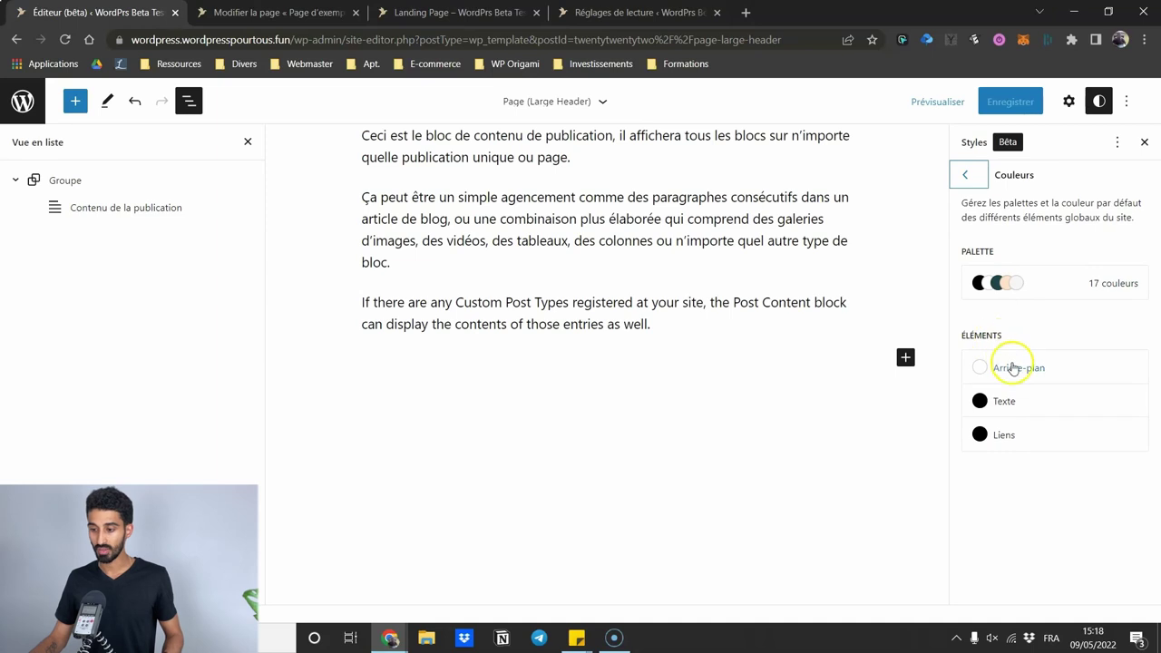
click(1067, 285)
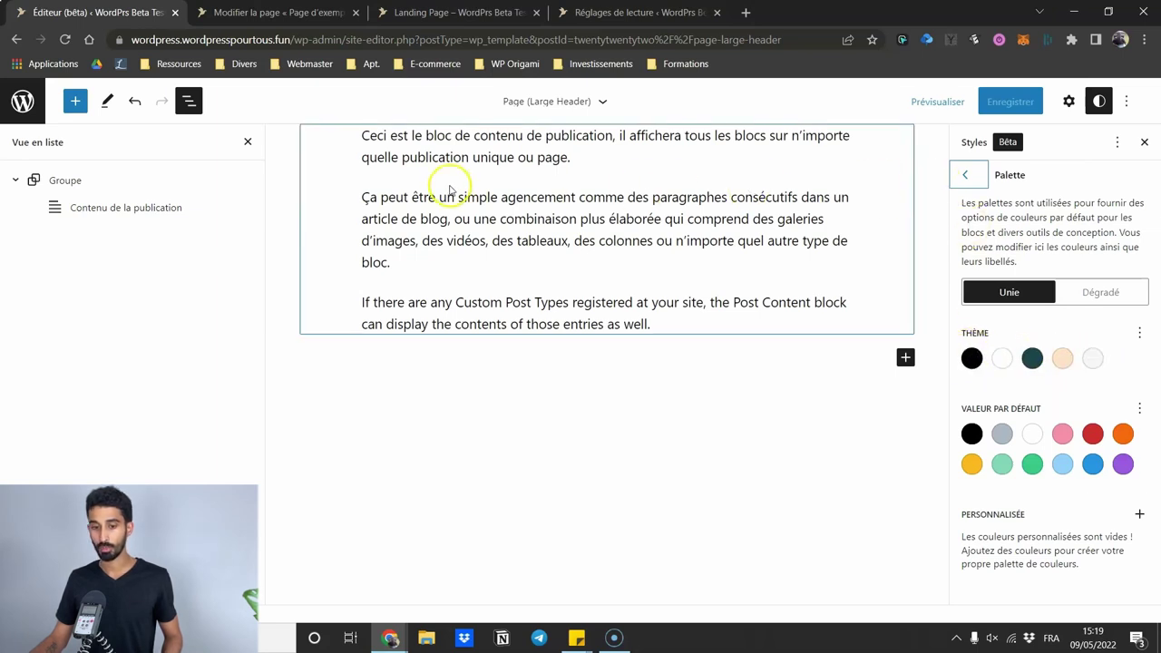
- Add a Titre block reading "Coucou" below the Contenu de la publication block in the template
click(167, 218)
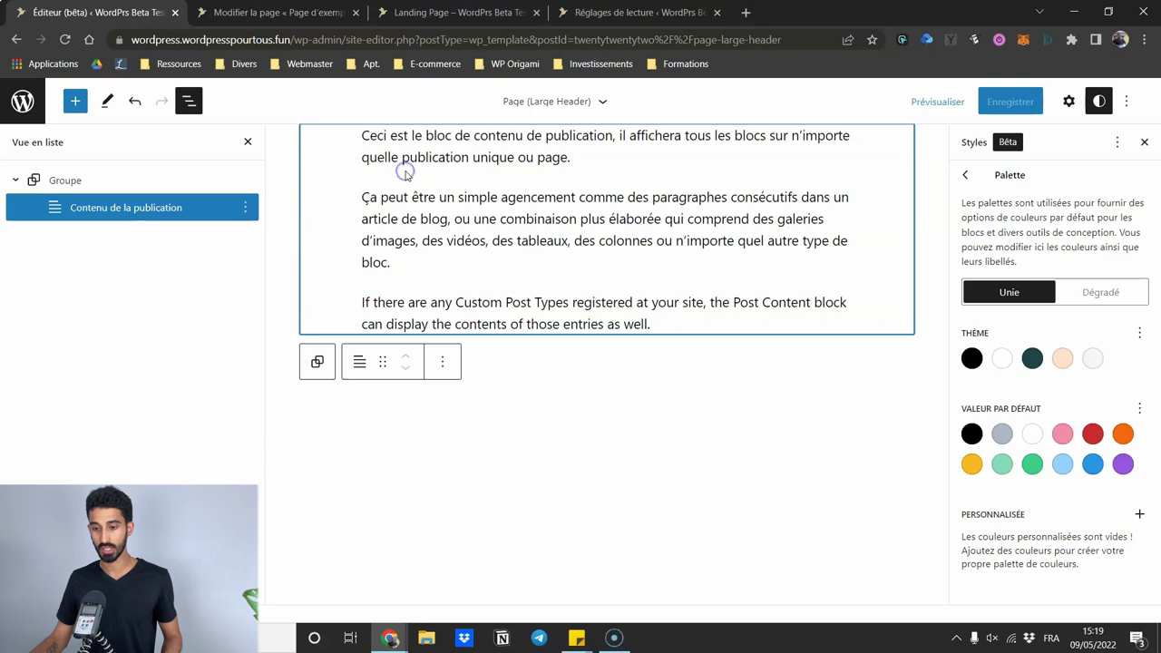
click(570, 360)
click(540, 352)
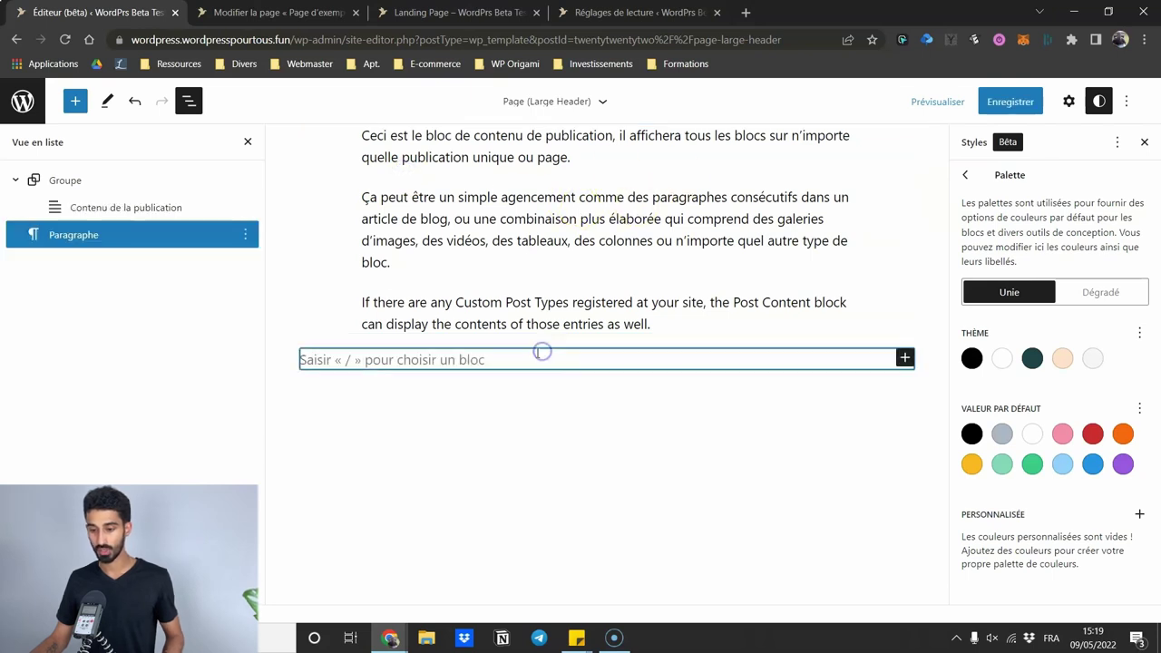
text(/ti)
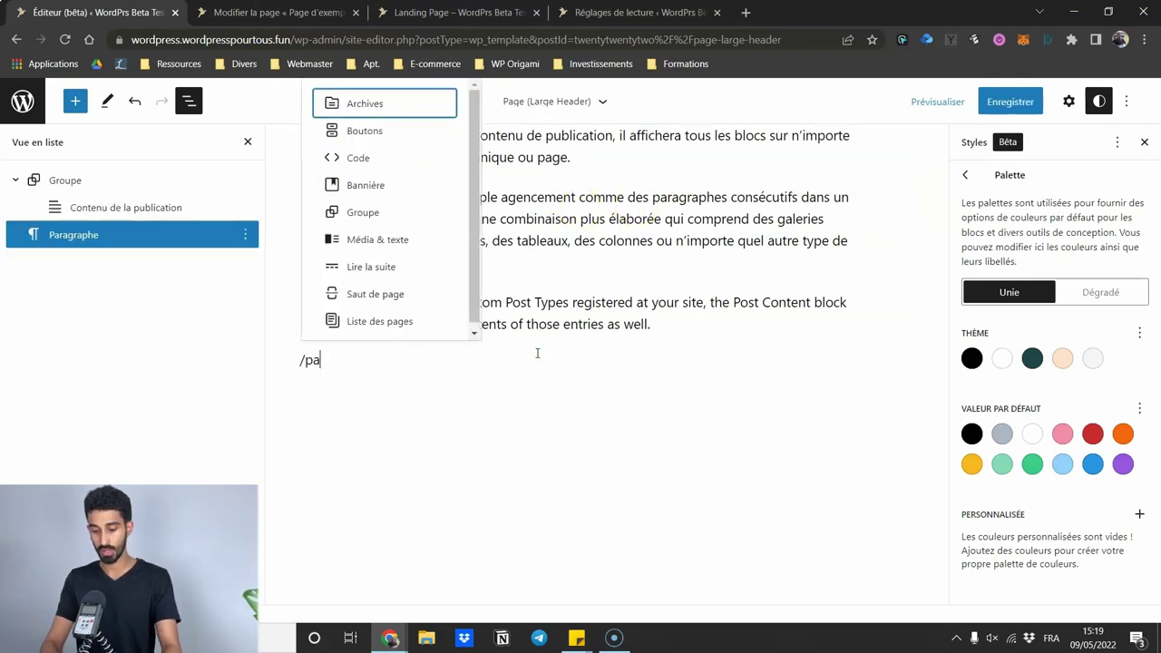
key(Return)
text(Coucou)
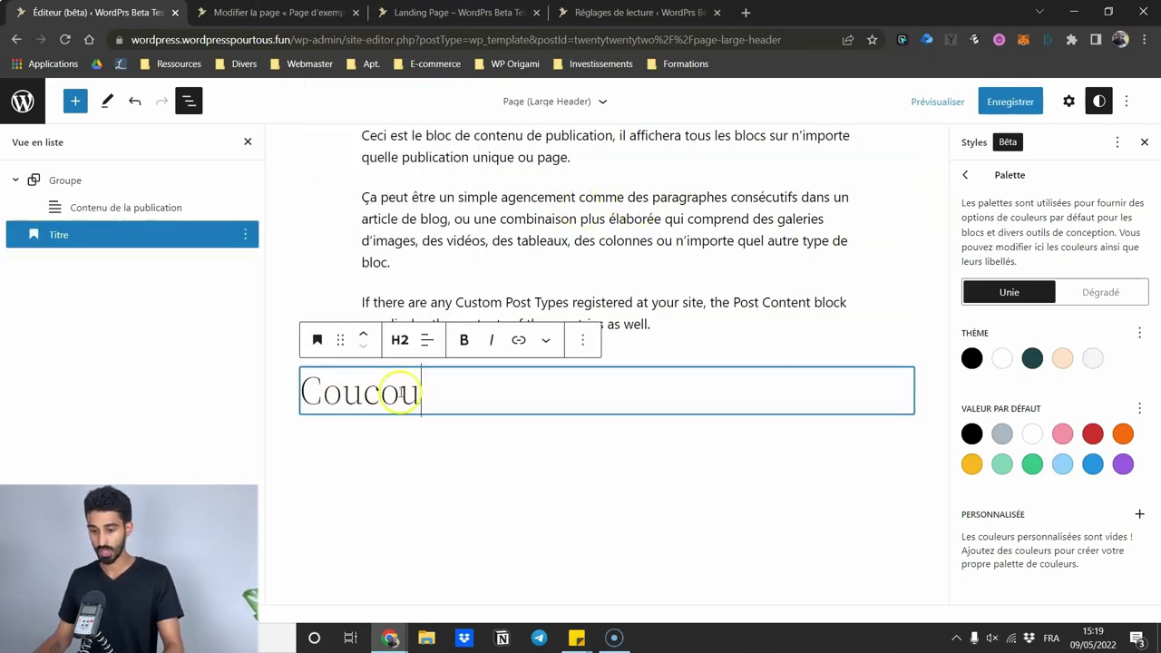
- Compare the text colour choices for the Coucou heading with the colours defined in the global styles
click(1068, 102)
scroll(1016, 303, down, 1)
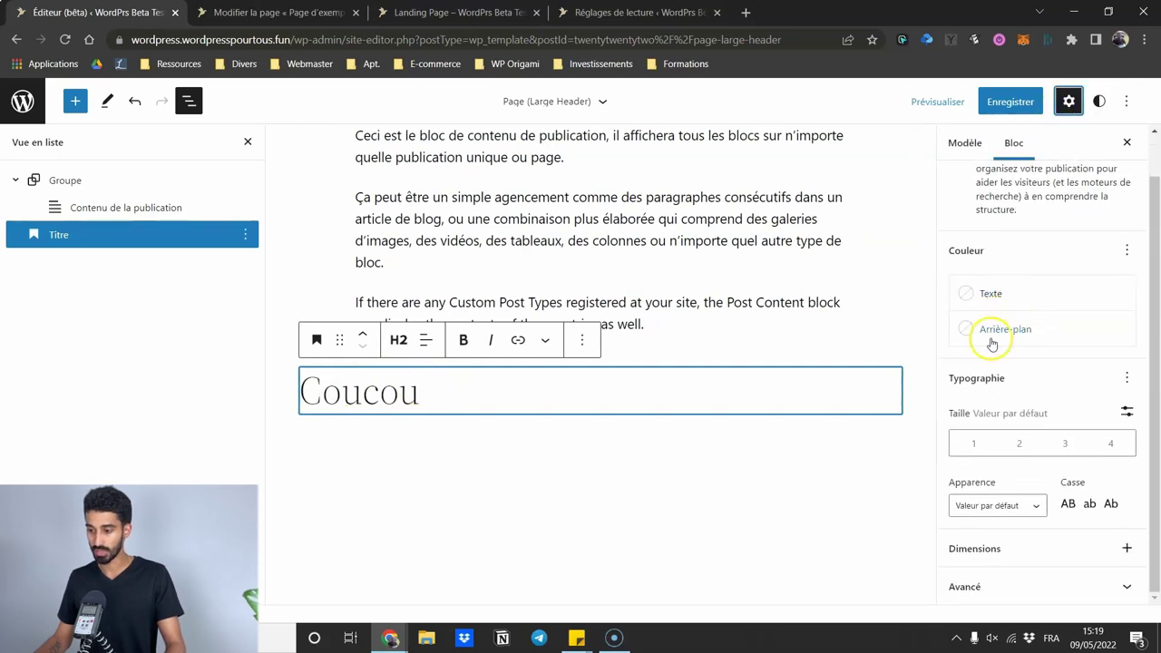
click(997, 296)
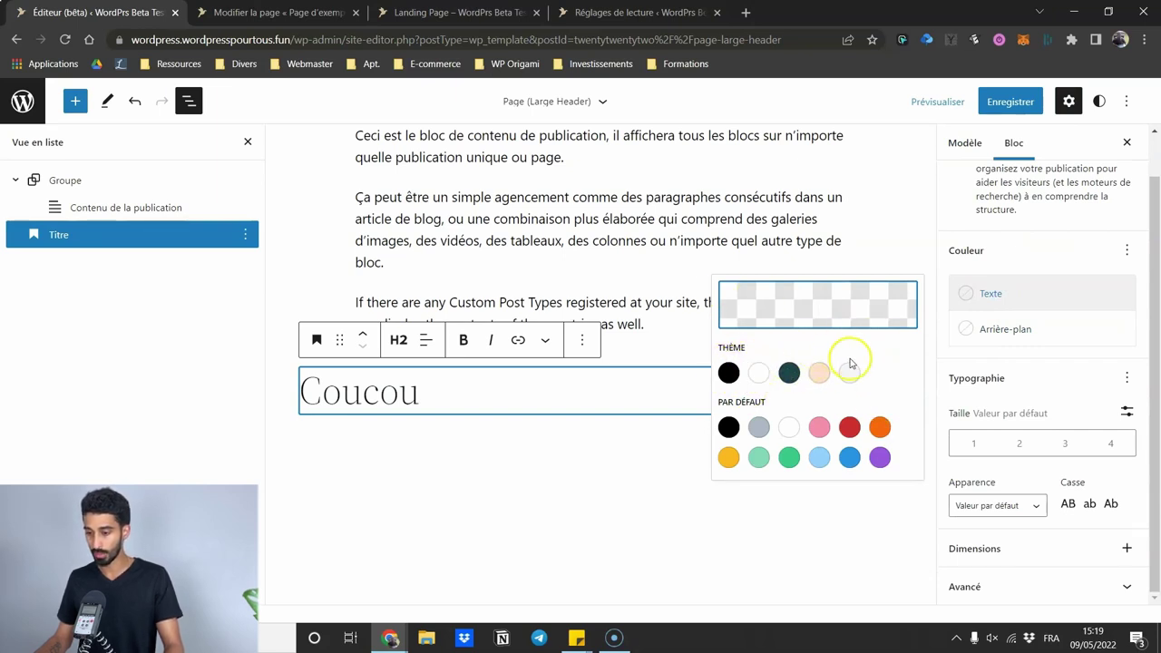
click(1104, 104)
click(1103, 103)
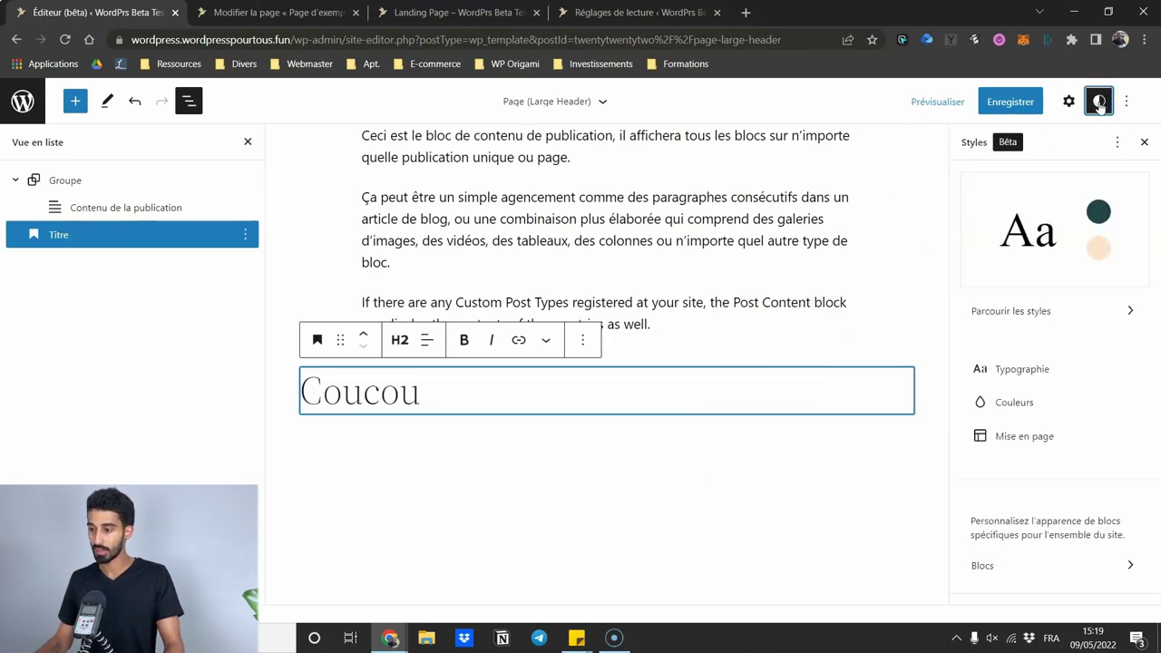
click(998, 402)
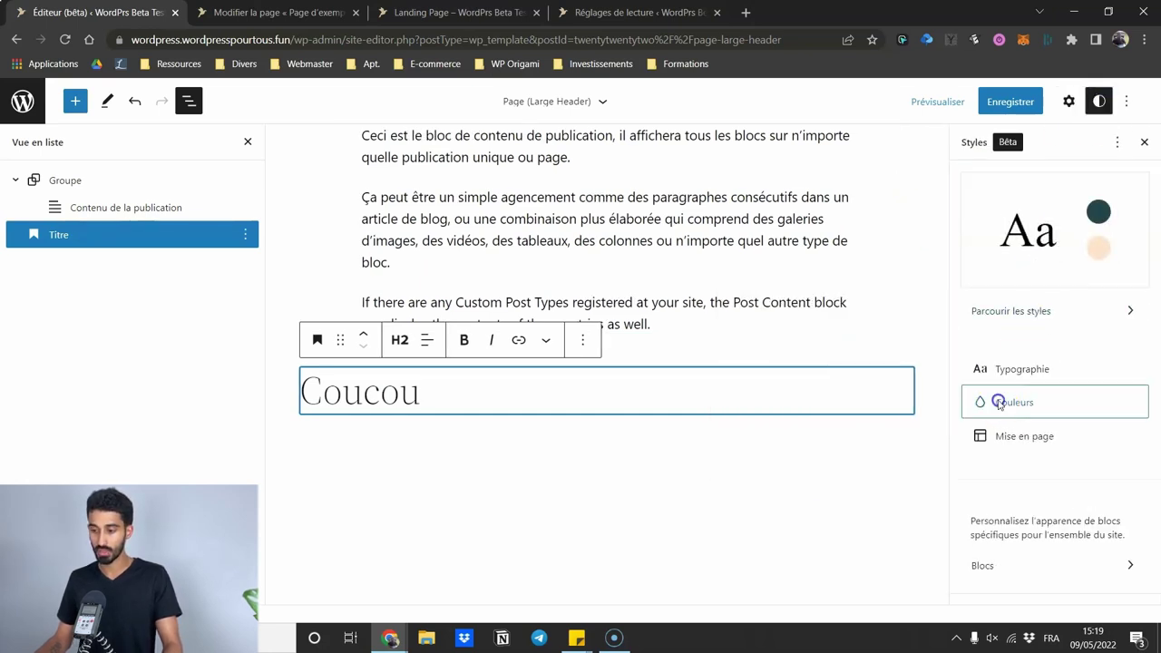
click(965, 180)
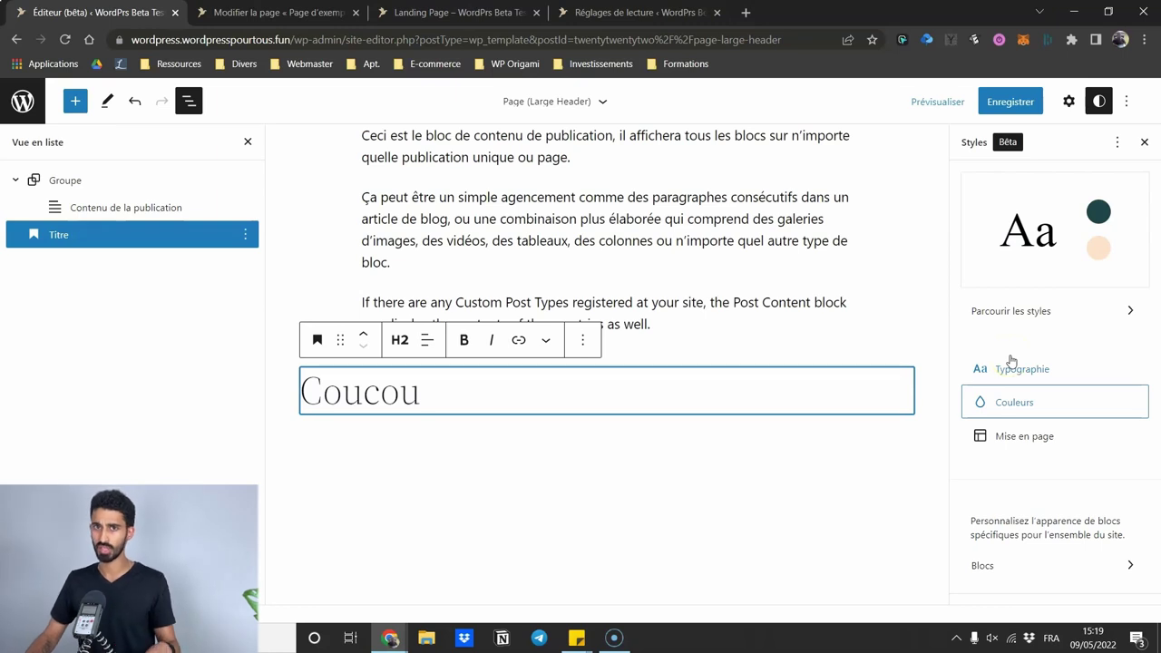
- In the global styles for blocks, set the typography size of the Bouton block to 3 (Large)
click(1009, 468)
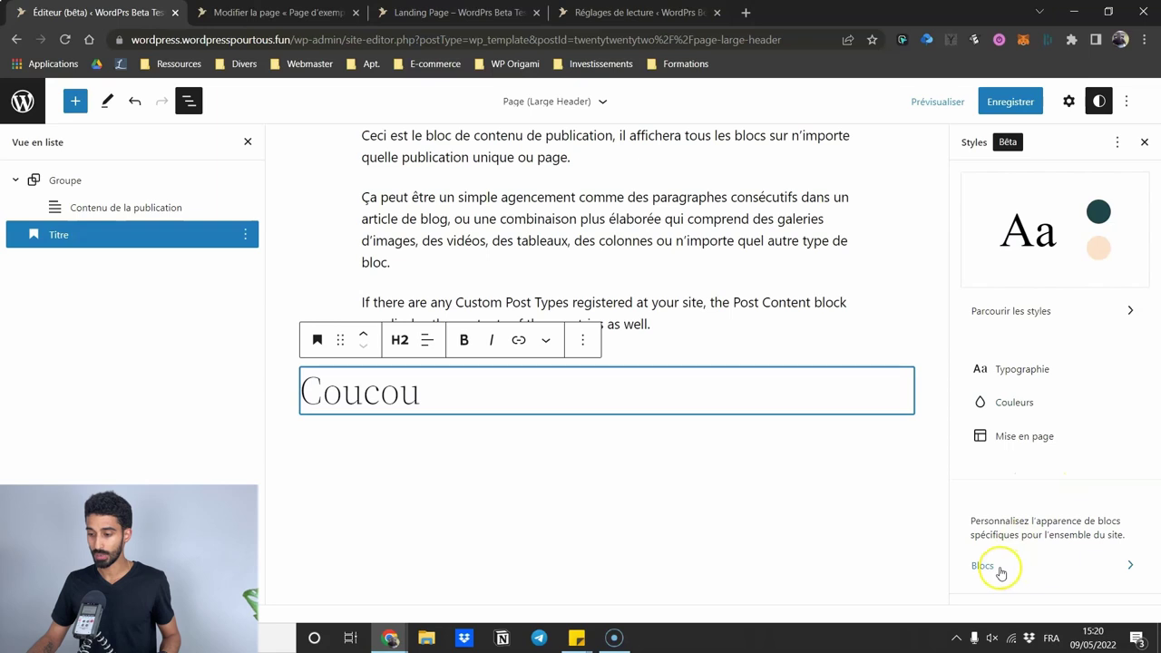
click(995, 575)
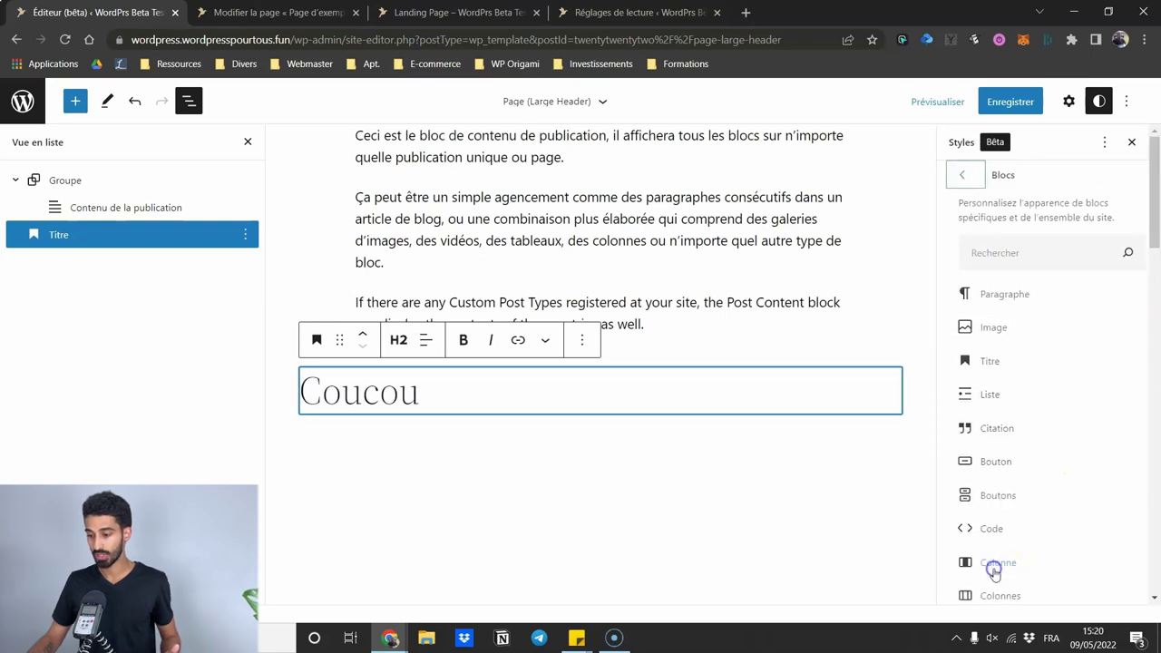
scroll(998, 290, down, 3)
scroll(1002, 287, up, 3)
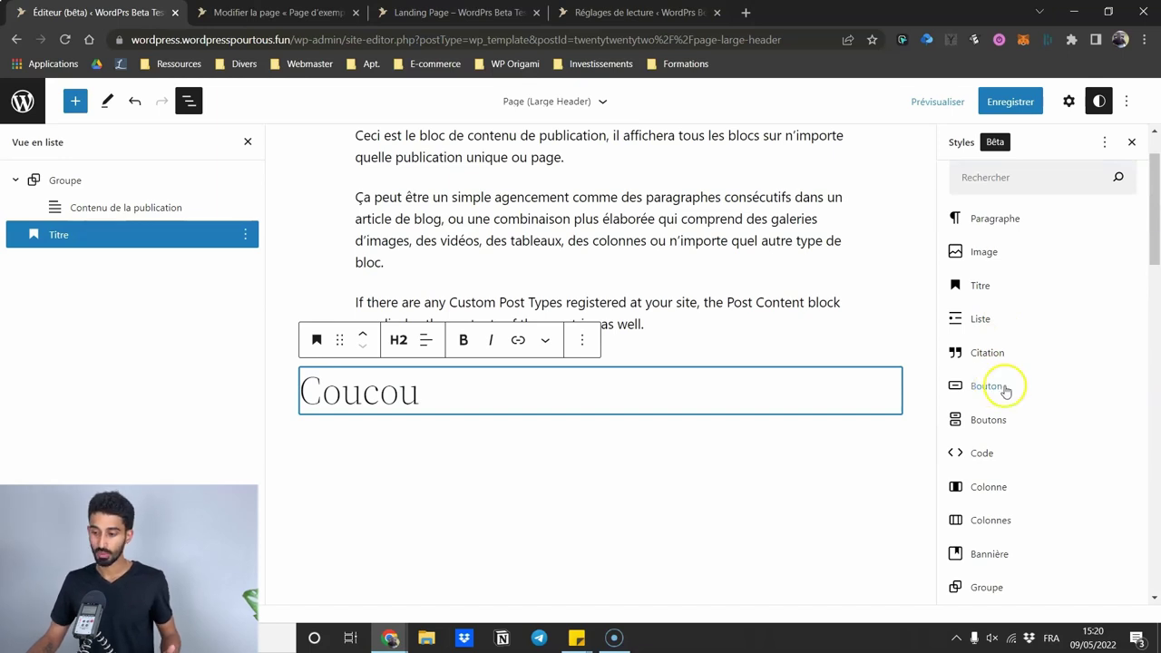
click(992, 390)
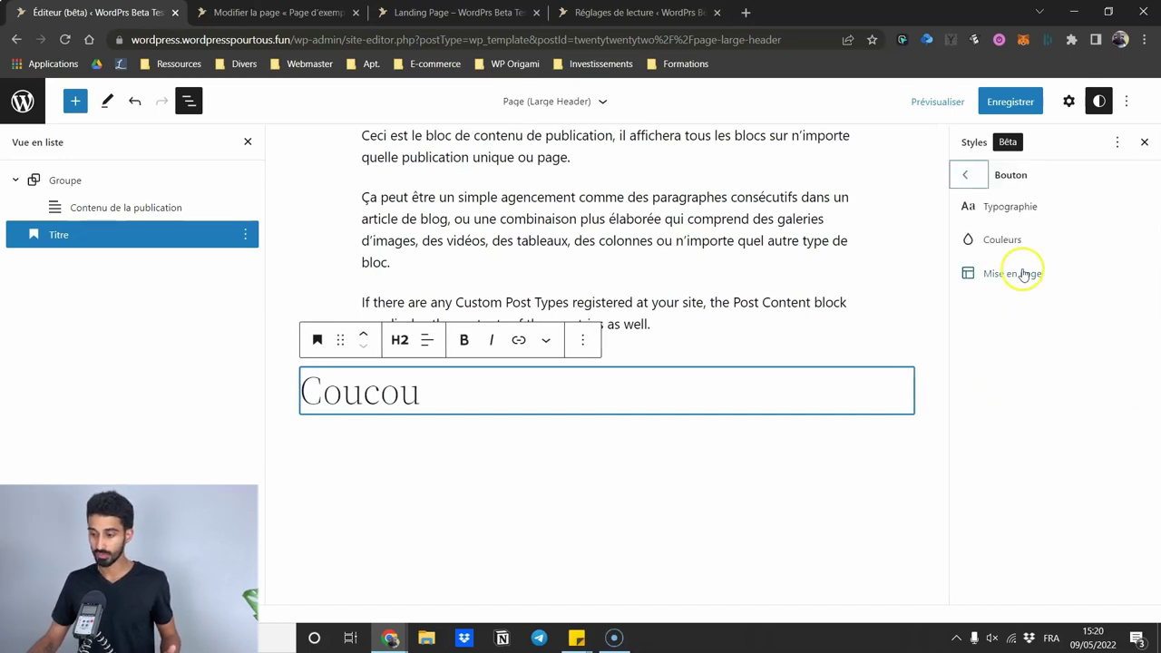
click(1018, 211)
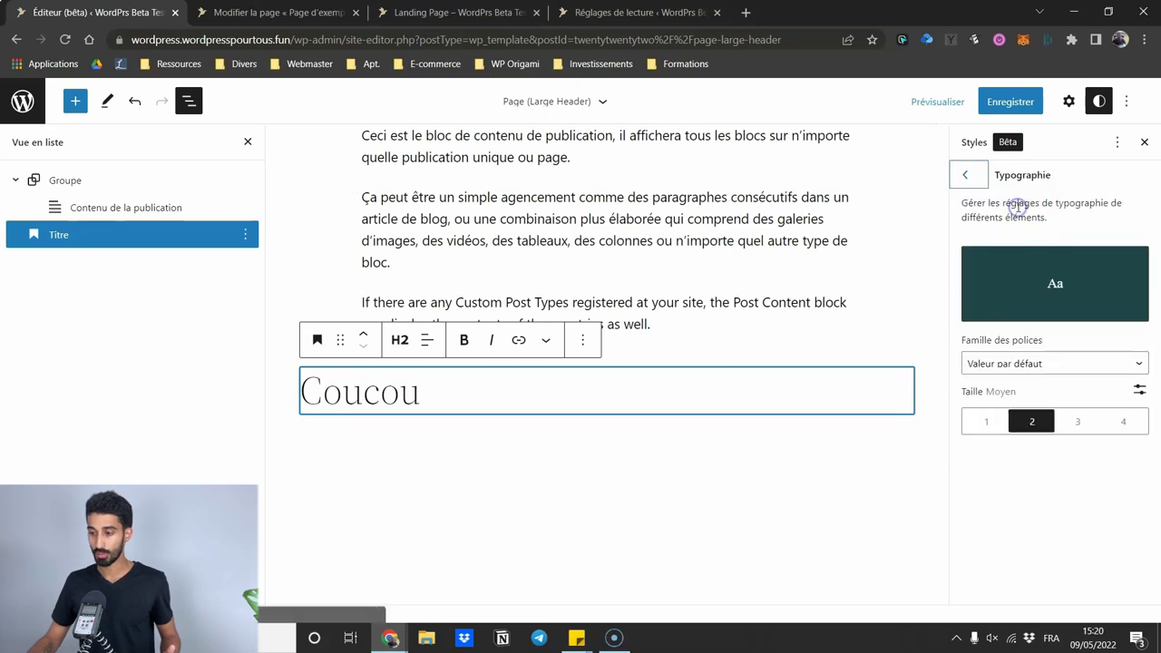
click(1079, 425)
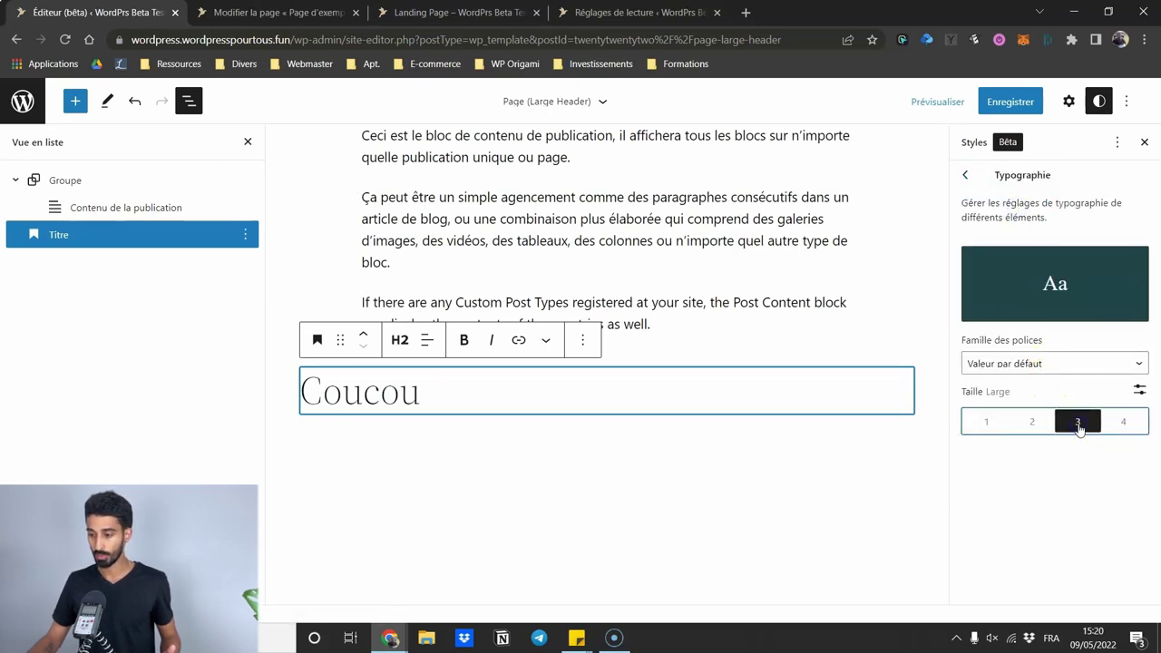
- Look at the custom size option for the Bouton block's typography, keeping size 3 (Large)
click(1139, 390)
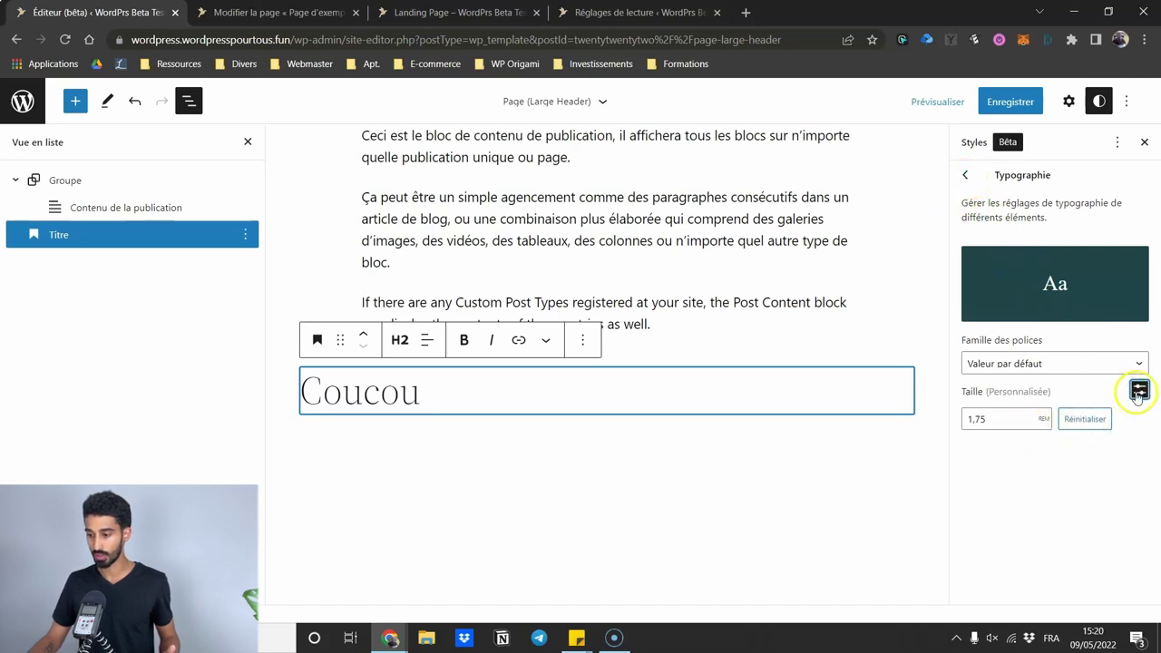
click(1138, 390)
click(1078, 421)
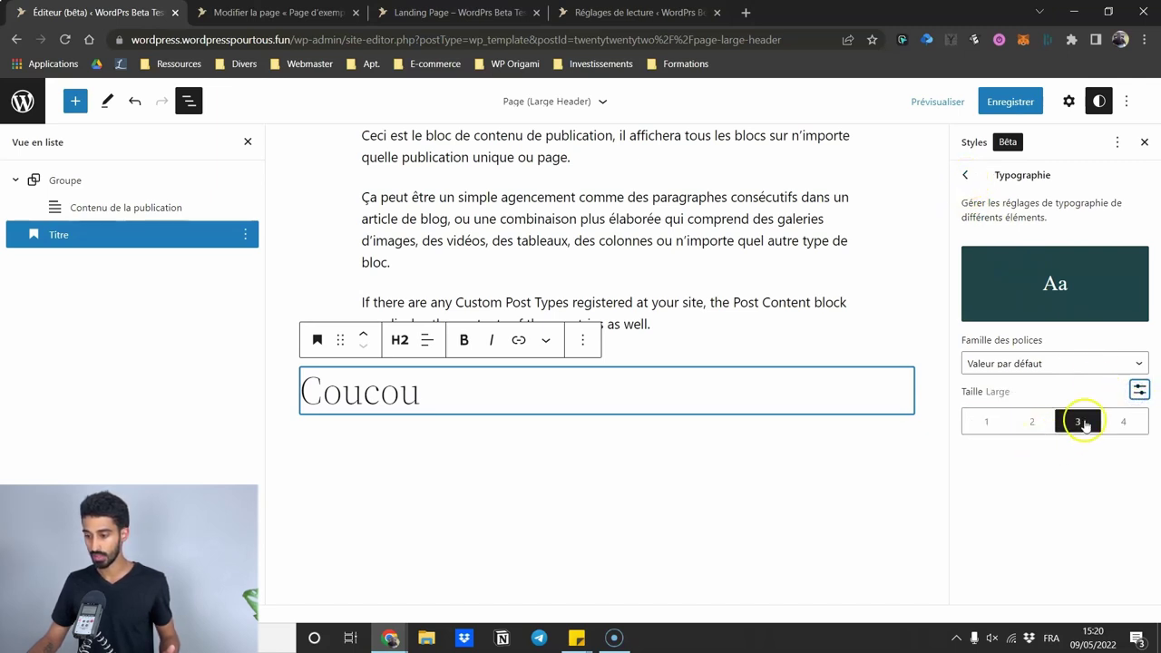
- Set the Bouton block's background in the global styles to the linear pale yellow-to-teal preset gradient at 135°
click(965, 178)
click(1015, 239)
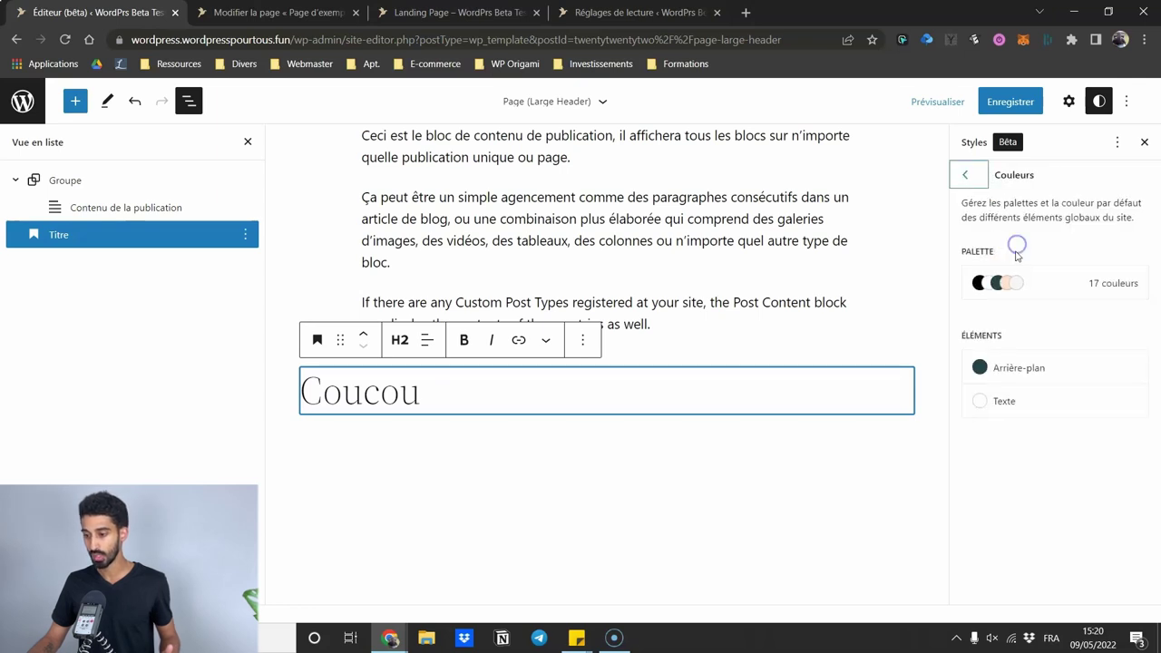
click(1034, 368)
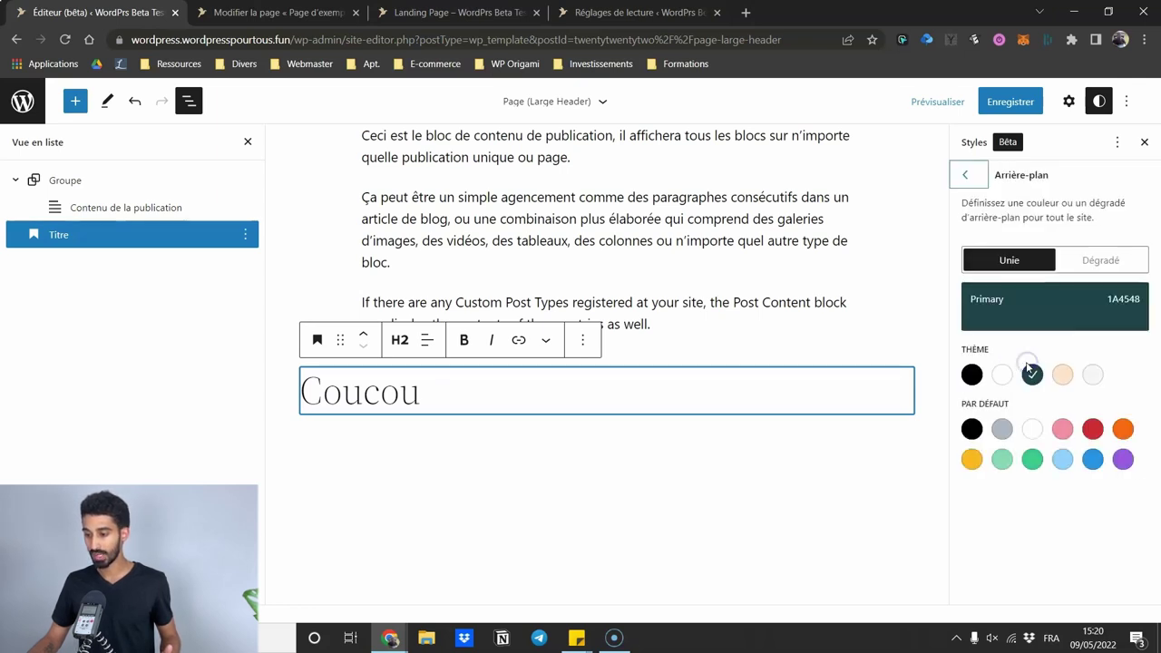
click(1098, 262)
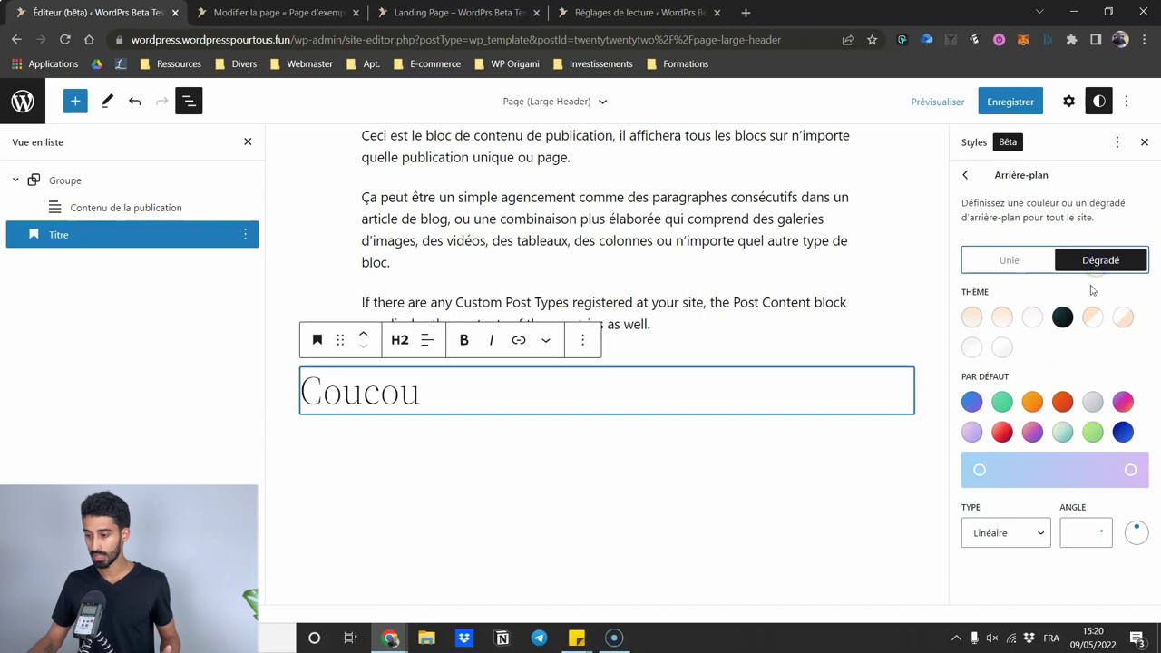
click(1063, 432)
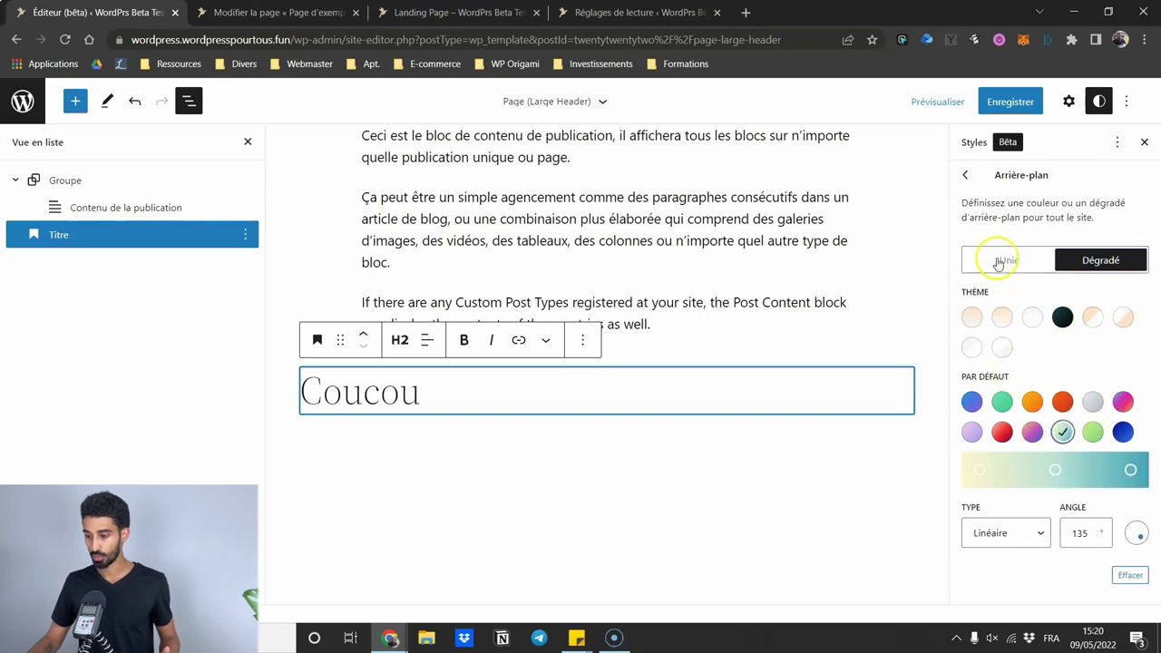
click(966, 182)
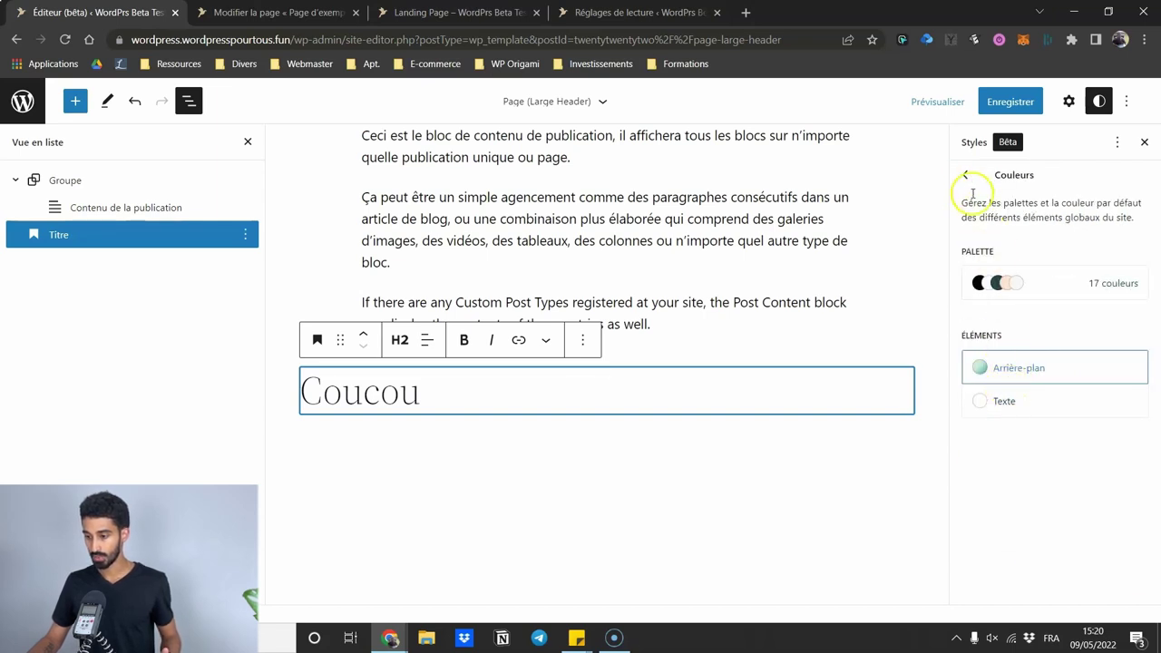
- Set the border radius of the Bouton block to 50 px in its global layout settings
click(965, 179)
click(1002, 282)
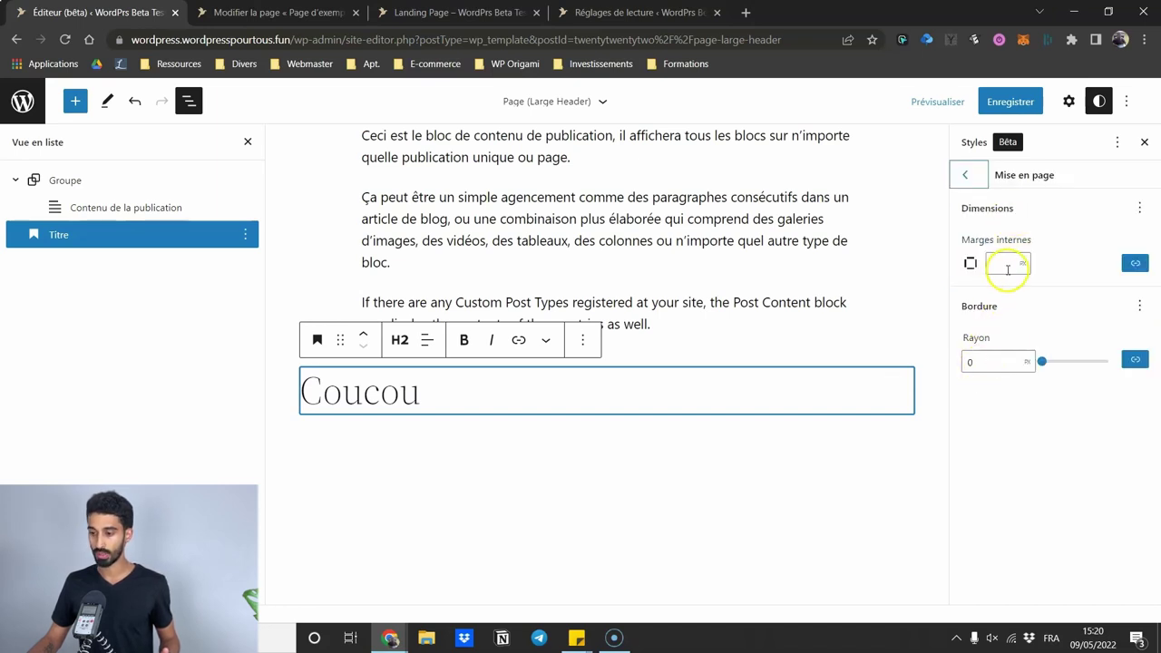
click(966, 365)
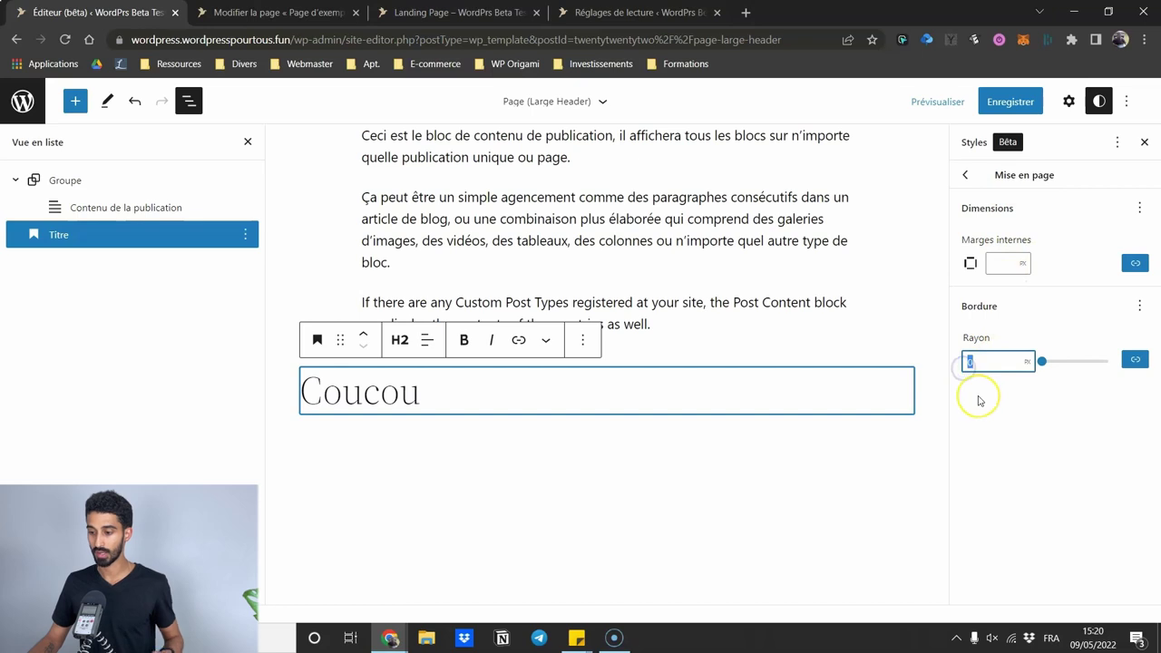
text(50)
click(966, 178)
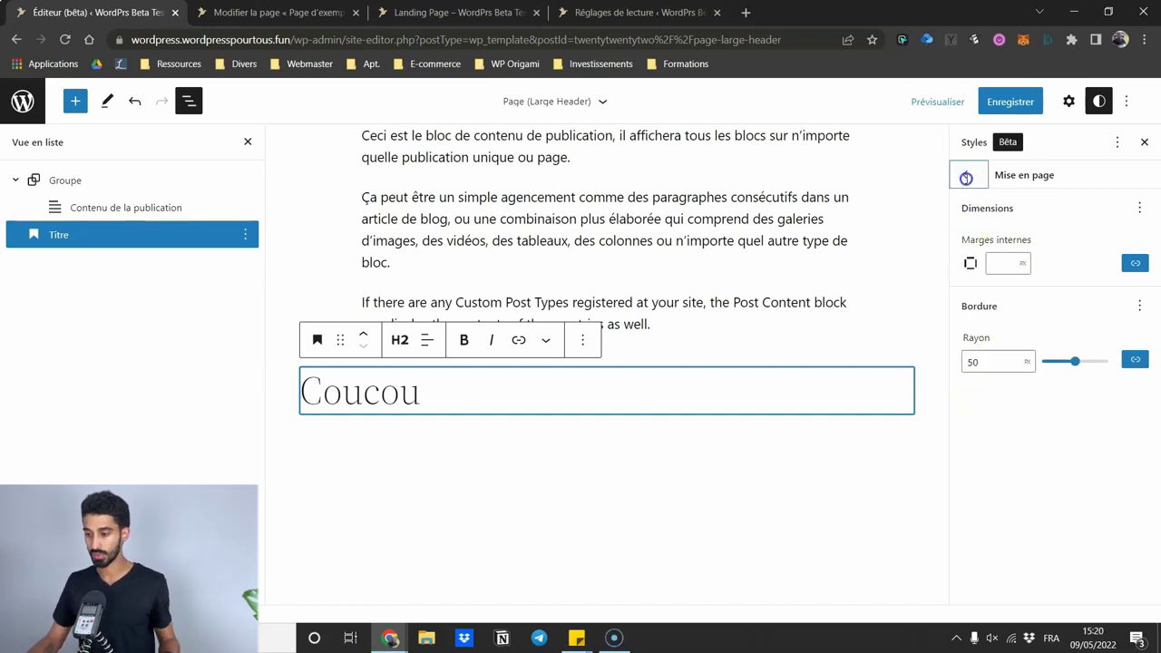
click(966, 175)
- Look through the blocks that can be styled globally and save the template and global style changes
scroll(998, 399, down, 1)
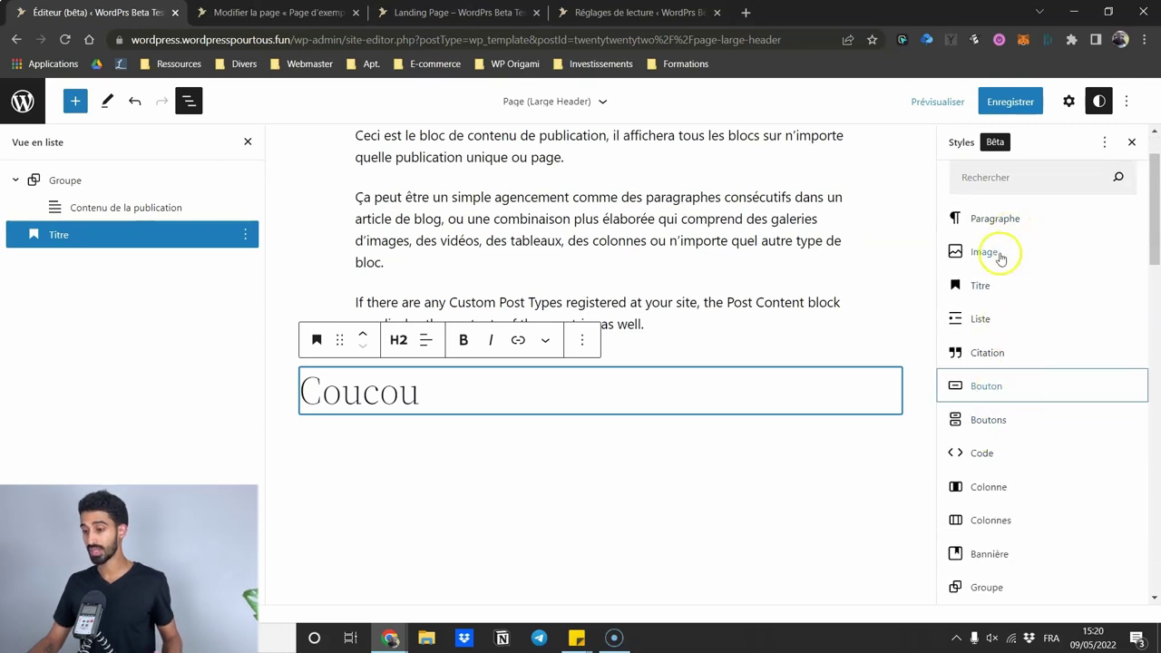
scroll(993, 345, down, 5)
scroll(1025, 472, down, 3)
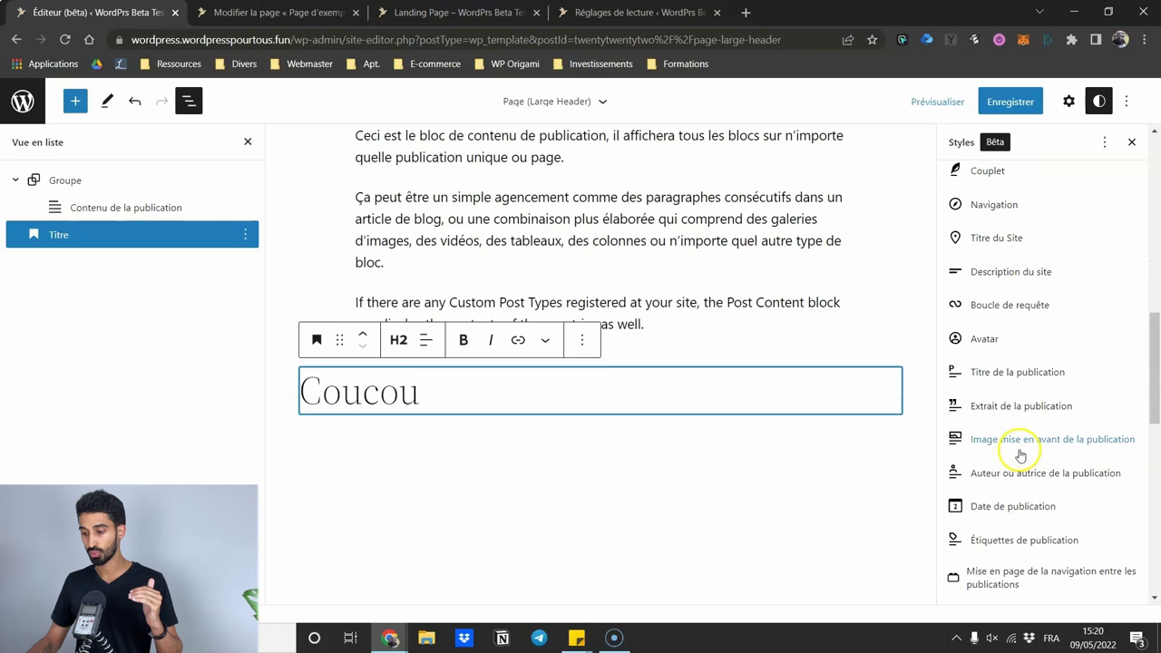
scroll(1020, 454, up, 8)
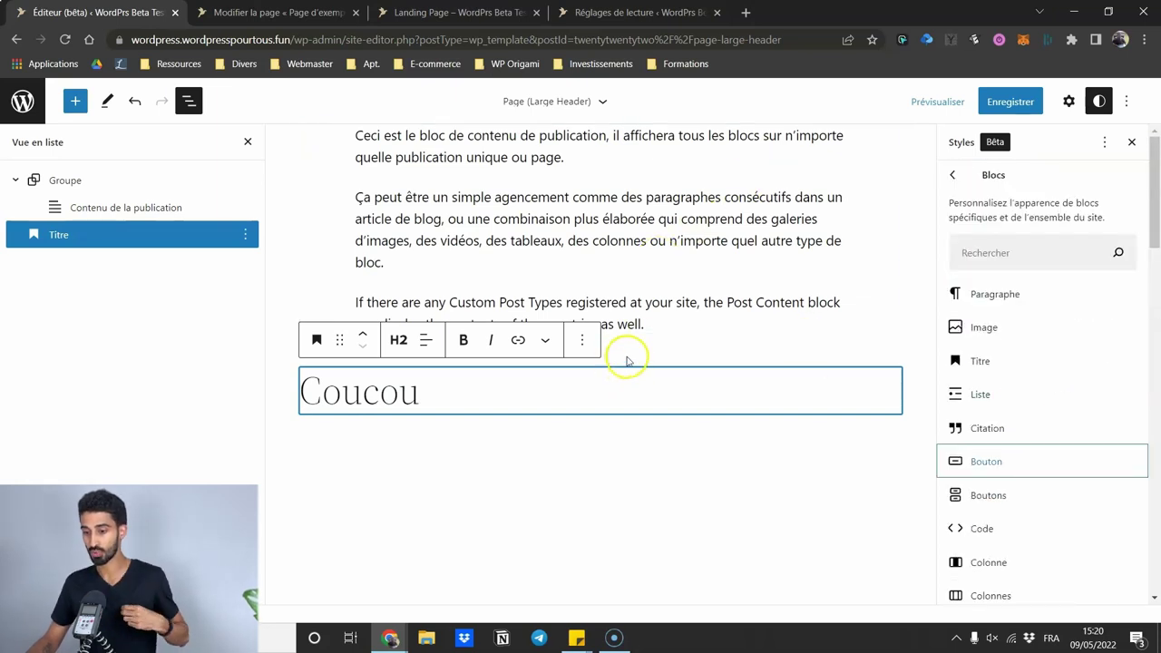
click(1010, 101)
click(1012, 103)
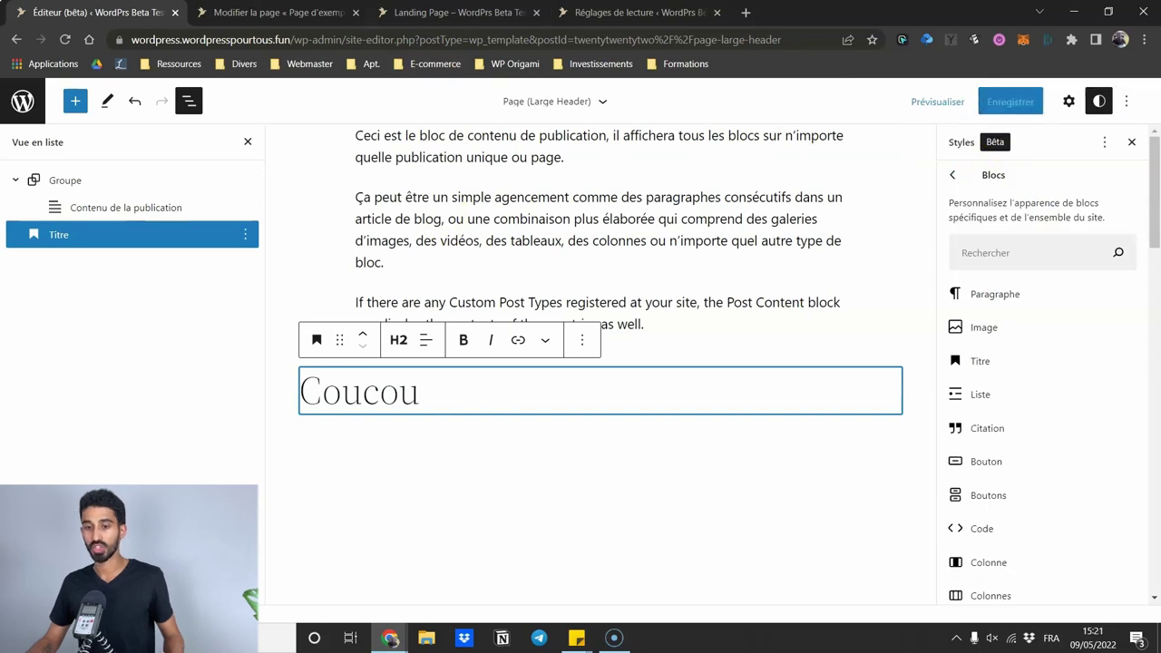
- Switch to the published Landing Page and open it in the page editor
click(404, 13)
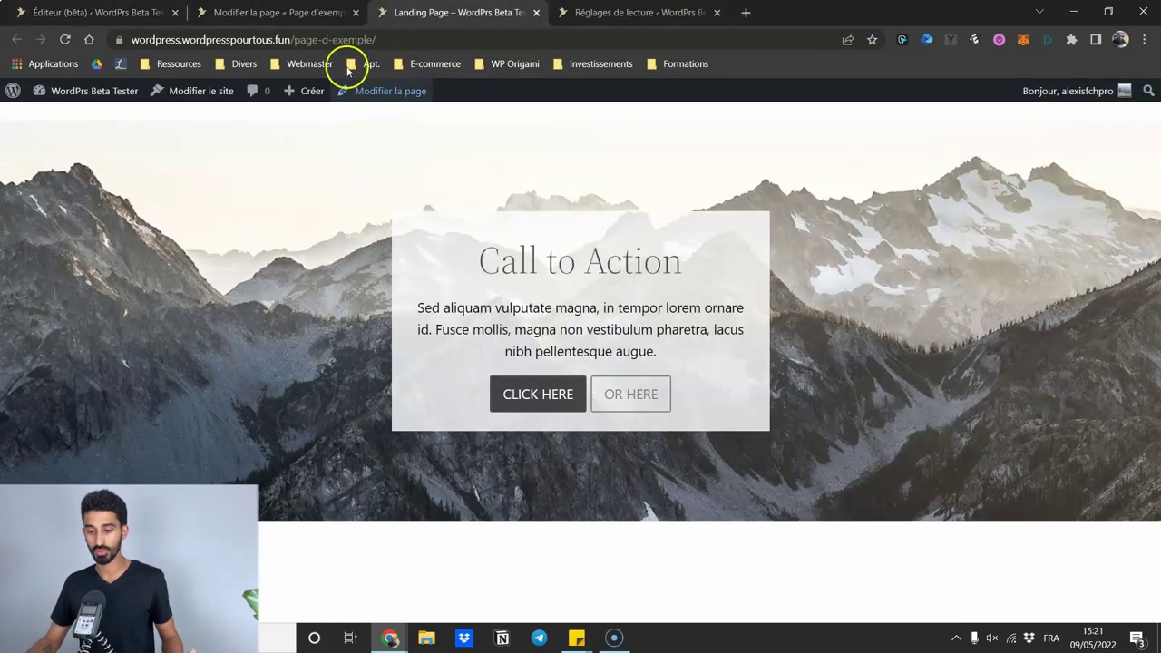
click(298, 13)
click(423, 15)
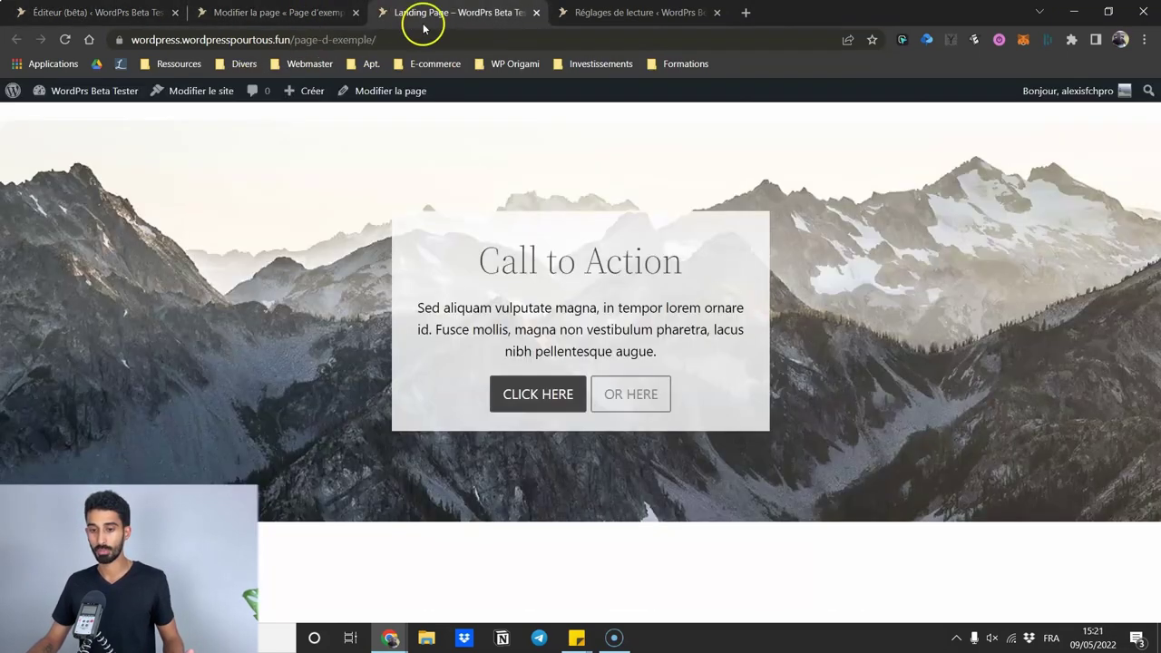
click(390, 91)
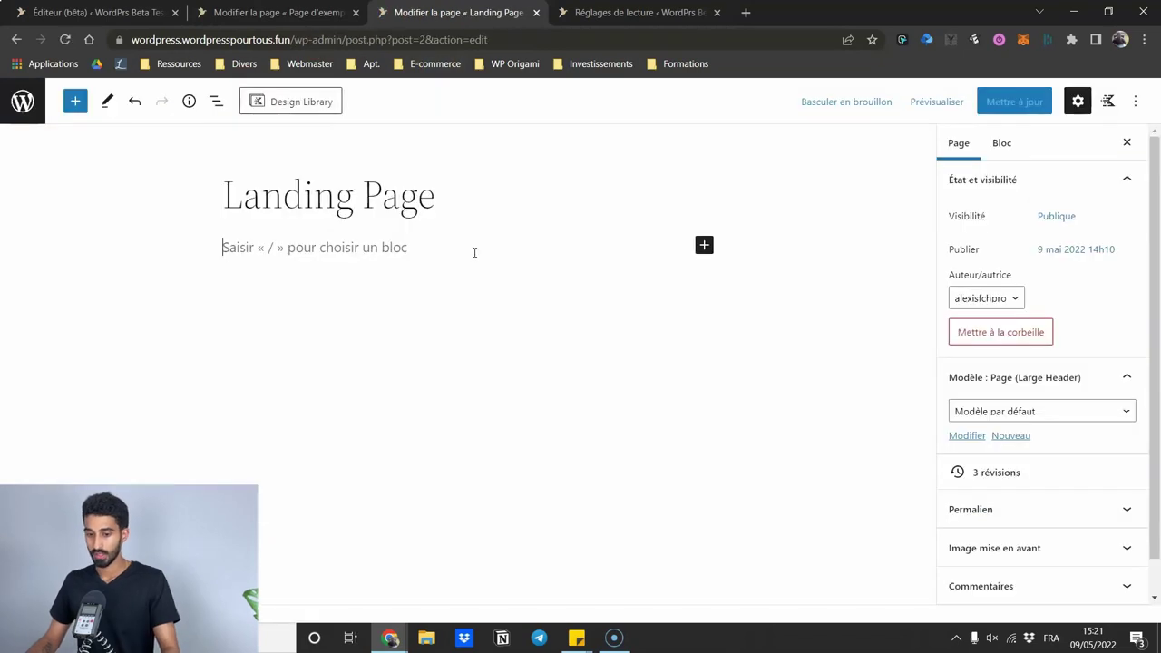
- Insert a Boutons block below the Landing Page title and examine its button's style, width, colour and typography settings
click(704, 245)
text(bou)
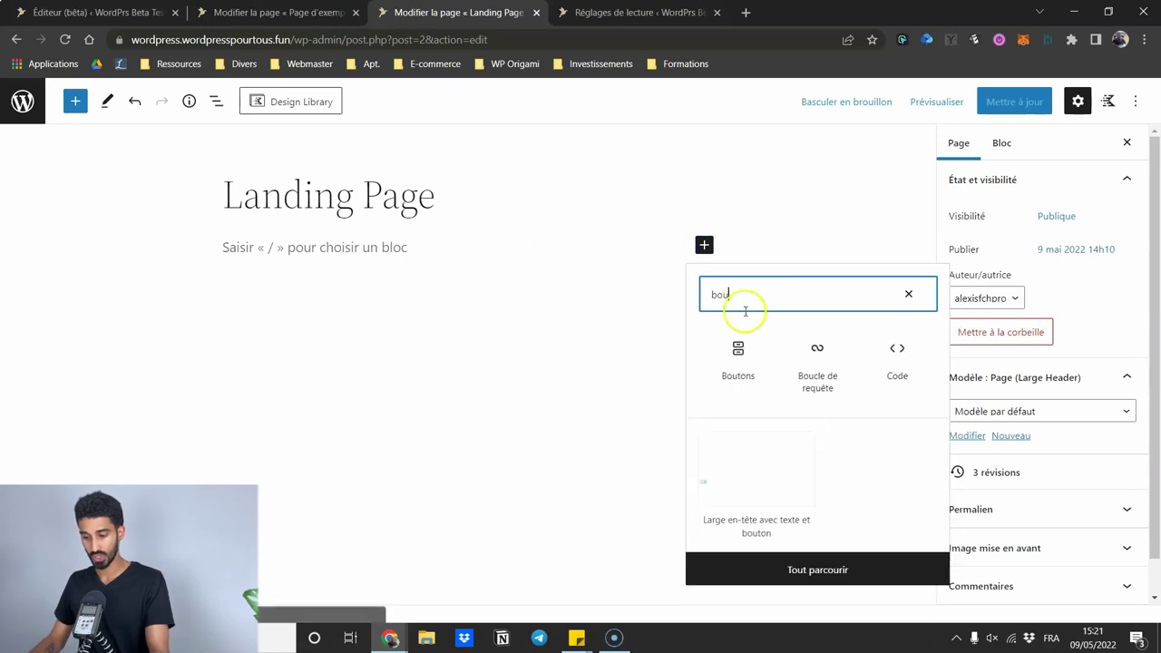
click(739, 355)
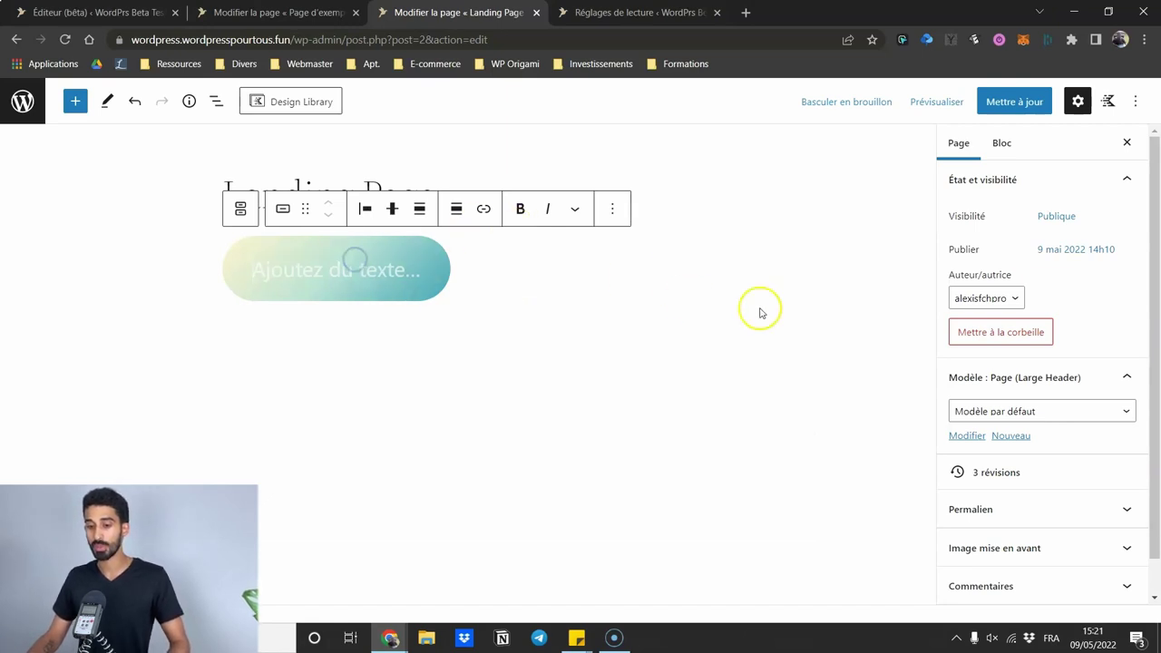
click(1002, 143)
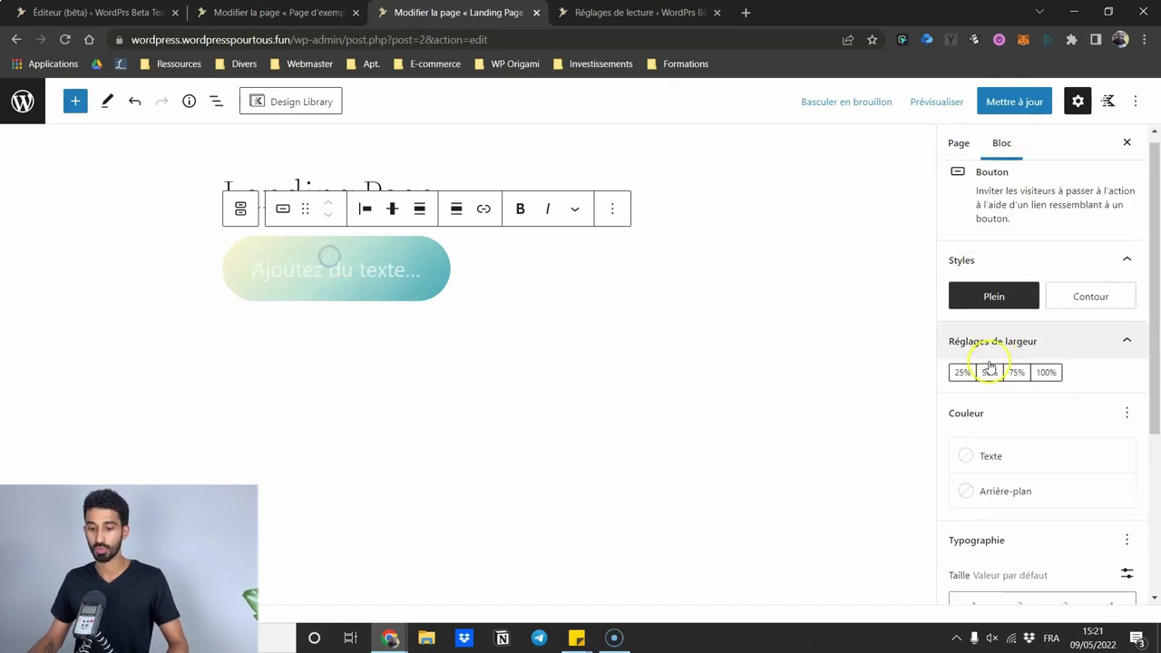
scroll(998, 363, down, 3)
scroll(1022, 309, up, 3)
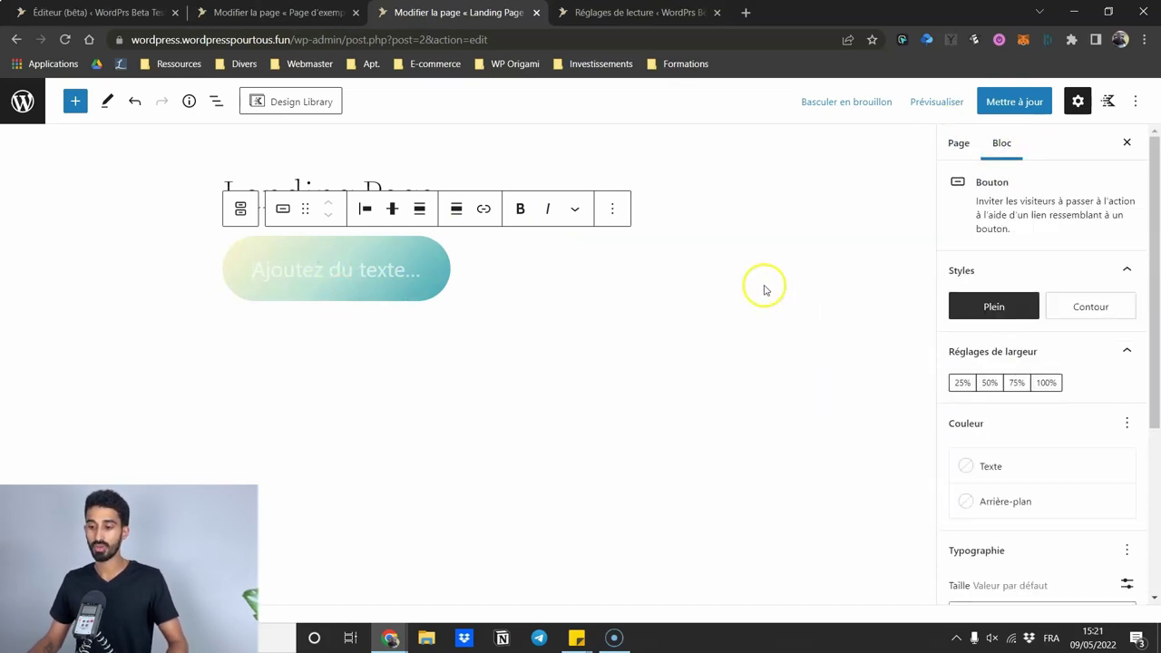